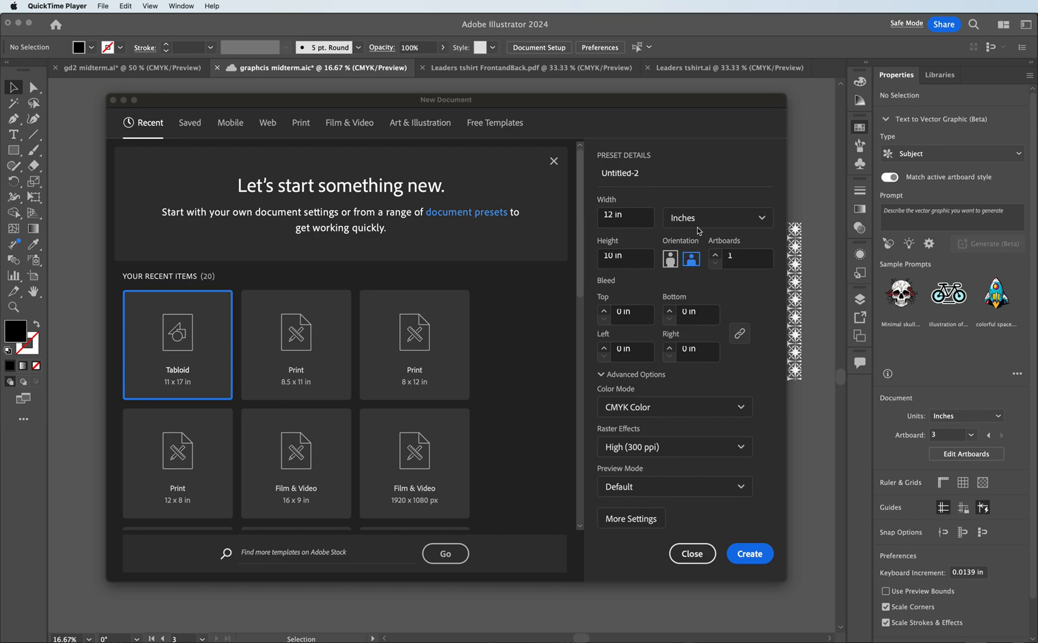
# - Create a 12 × 10 in document named Graphics and enlarge the Swatches panel to show all its swatches
pyautogui.click(636, 179)
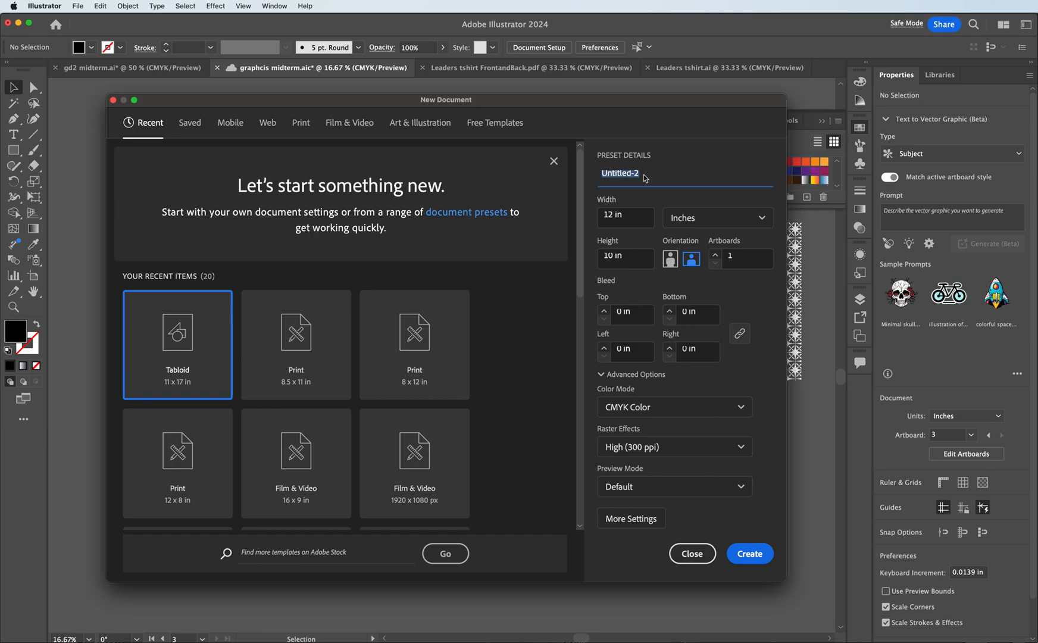
pyautogui.write('Graphics')
pyautogui.click(750, 553)
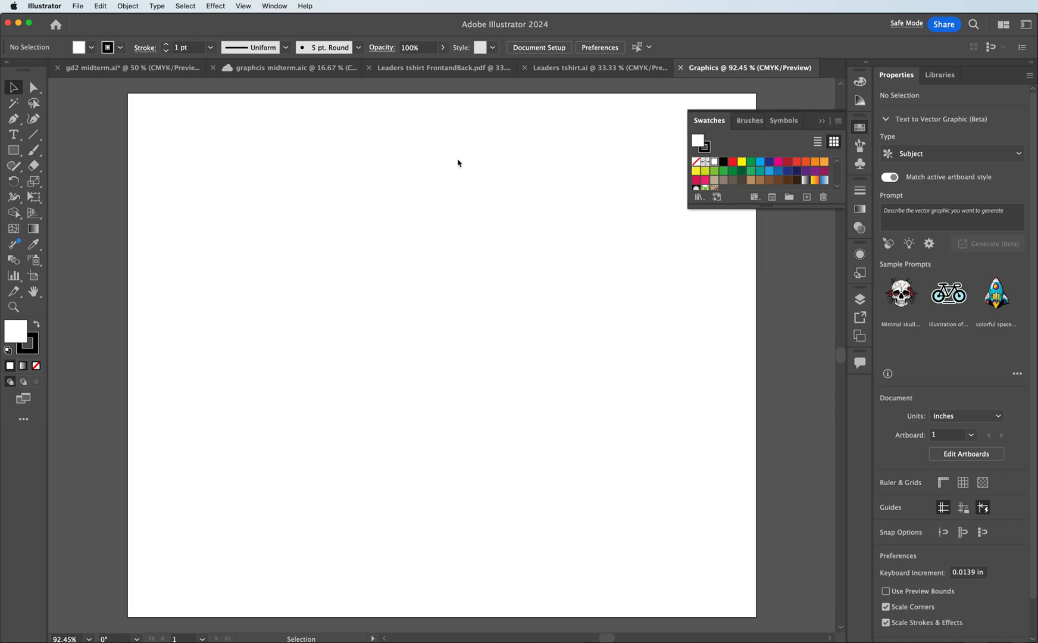
pyautogui.moveTo(764, 205); pyautogui.dragTo(746, 250)
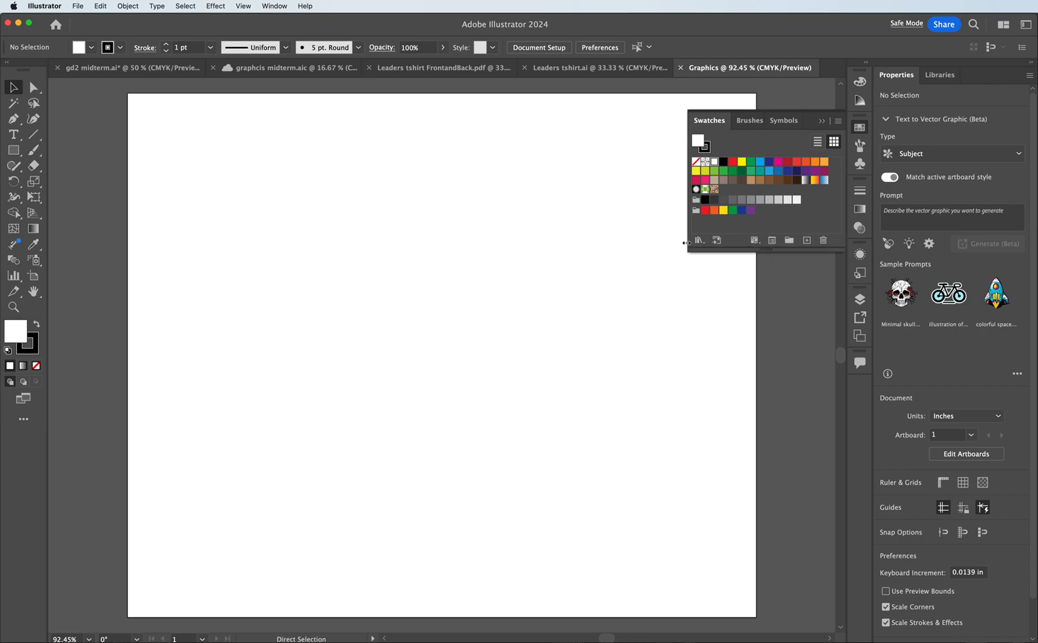
# - Paste the colour palette screenshot and scale it to about 8.8 in wide along the artboard's upper edge
pyautogui.press('super+v')
pyautogui.moveTo(405, 308)
pyautogui.mouseDown()
pyautogui.moveTo(371, 188)
pyautogui.moveTo(402, 188)
pyautogui.mouseUp()
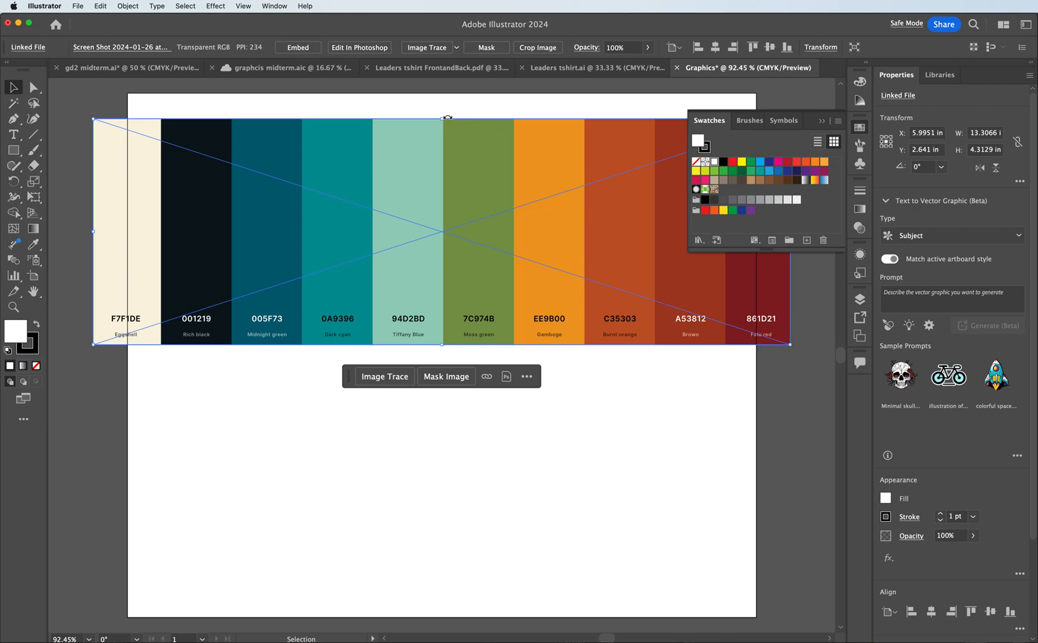
pyautogui.moveTo(442, 119)
pyautogui.mouseDown()
pyautogui.moveTo(440, 197)
pyautogui.moveTo(470, 129)
pyautogui.moveTo(460, 145)
pyautogui.mouseUp()
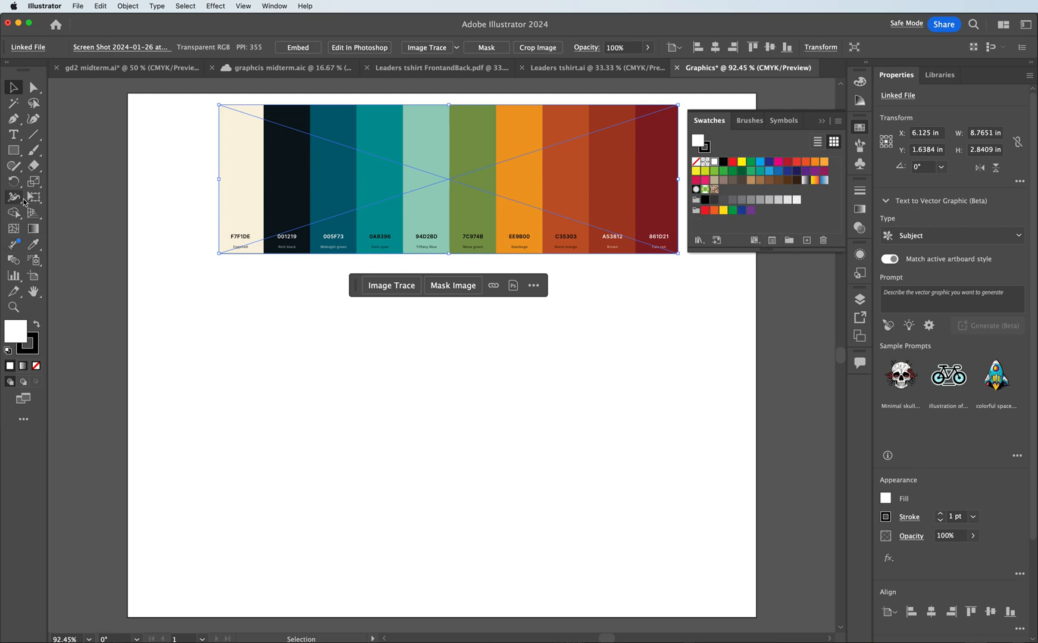
# - Draw a square of about 0.57 in below the Eggshell column and sample that column's colour onto it
pyautogui.click(13, 150)
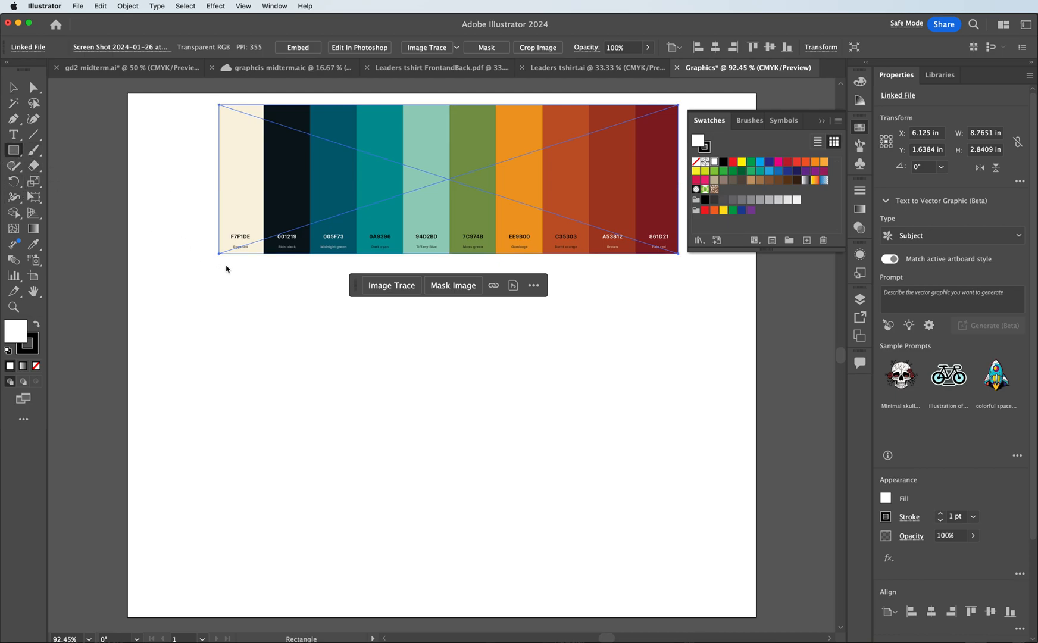
pyautogui.moveTo(227, 266); pyautogui.dragTo(258, 295)
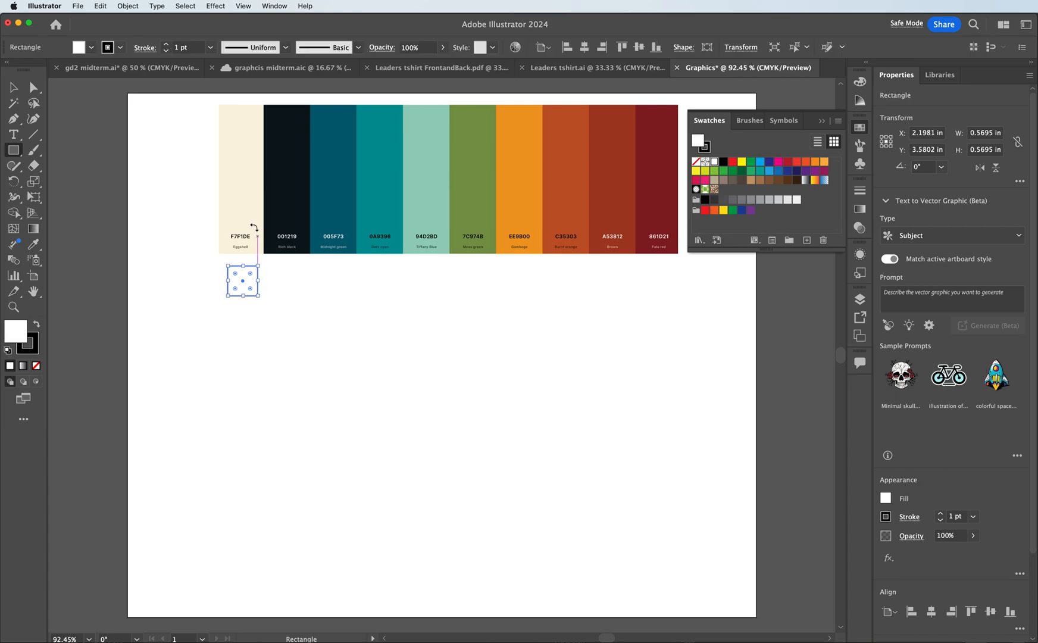
pyautogui.click(34, 244)
pyautogui.click(229, 191)
pyautogui.press('v')
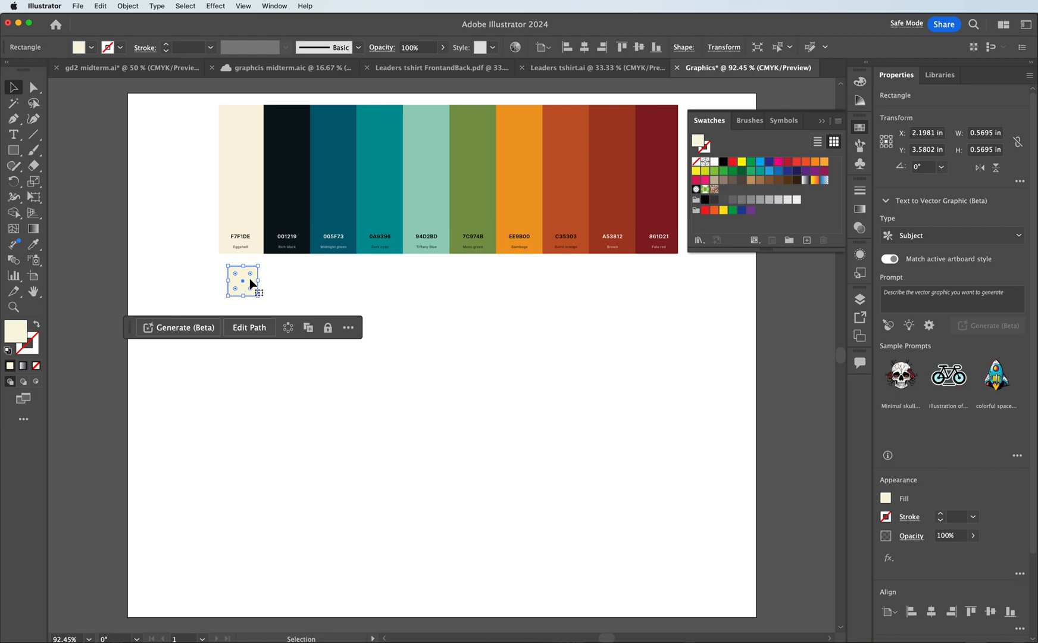
# - Duplicate the eggshell square rightward at about 0.86 in spacing to form an even row of ten squares
pyautogui.moveTo(244, 286); pyautogui.dragTo(288, 282)
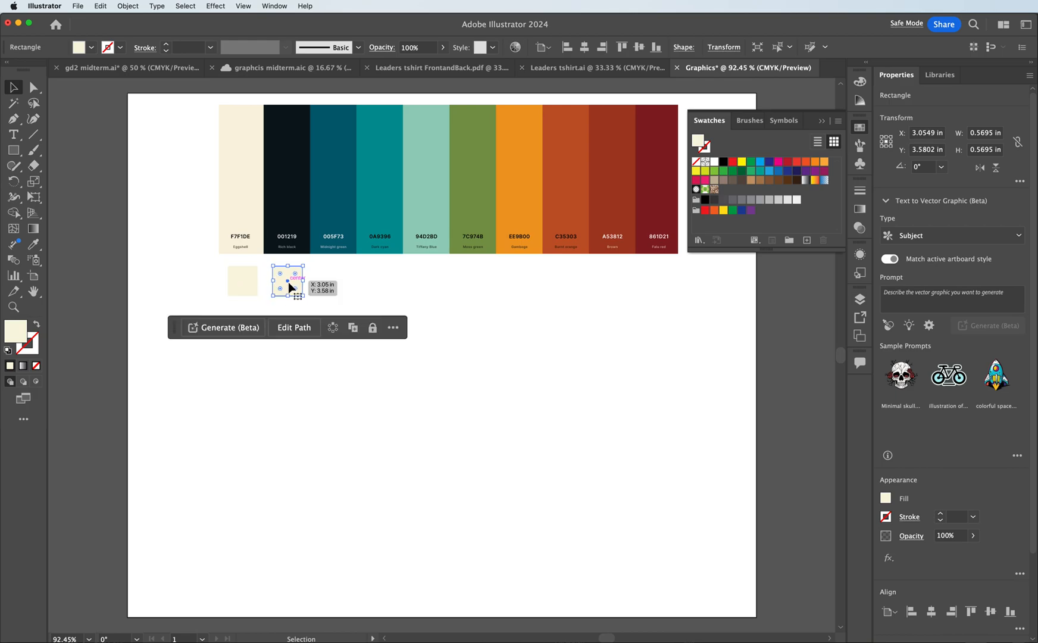
pyautogui.press('super+d')
pyautogui.press('super+d')
pyautogui.press('super+d')
pyautogui.press('super+d')
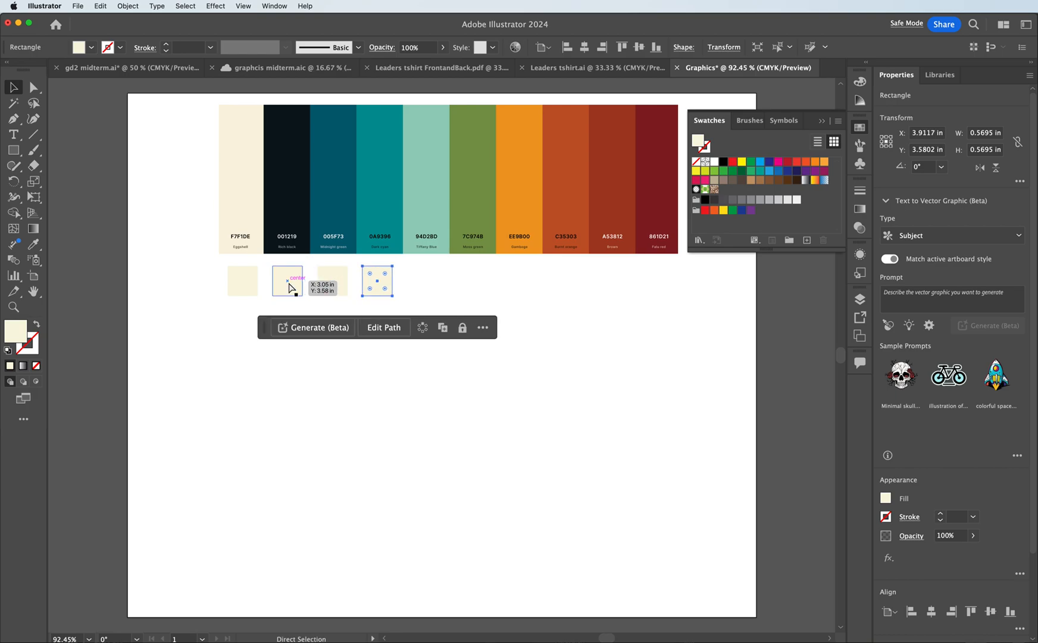
pyautogui.press('super+d')
pyautogui.press('super+d')
pyautogui.press('super+d')
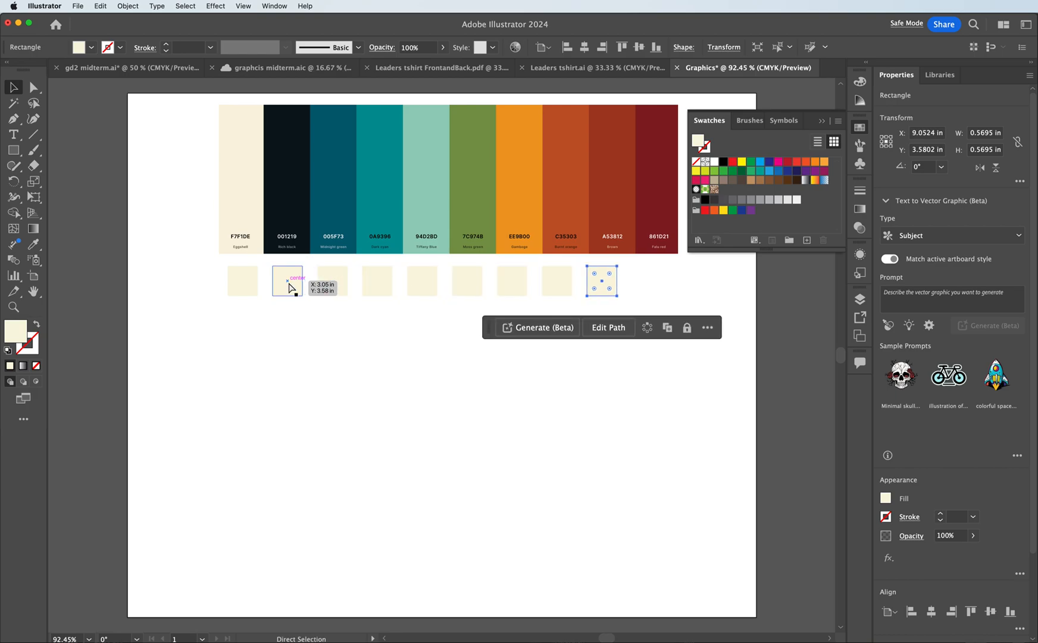
pyautogui.press('super+d')
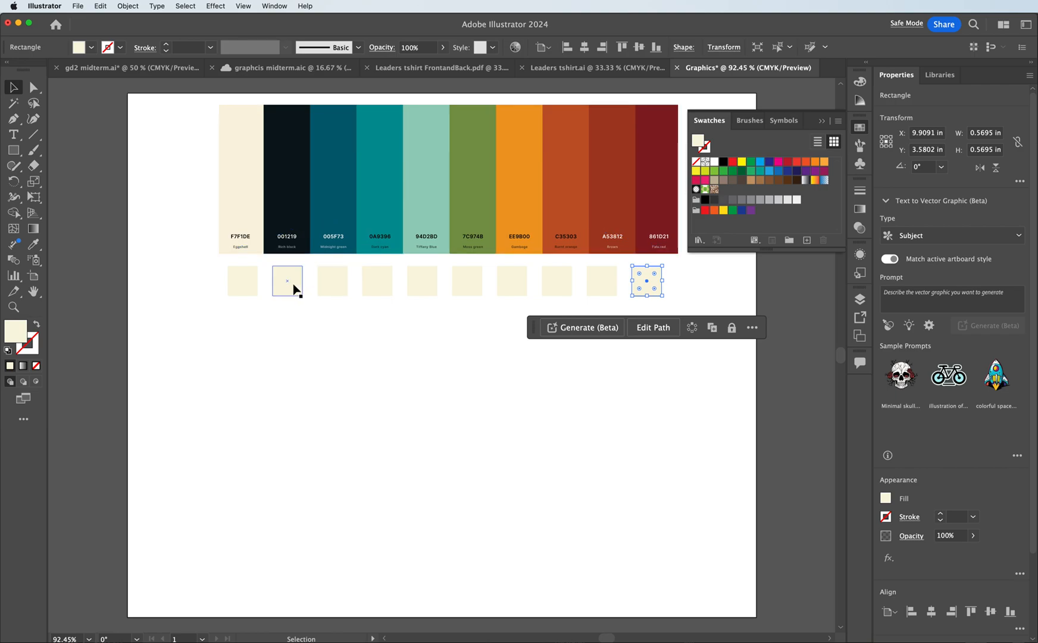
# - Sample the palette's Rich black (001219) onto the second square and Midnight green (005F73) onto the third
pyautogui.click(293, 289)
pyautogui.press('i')
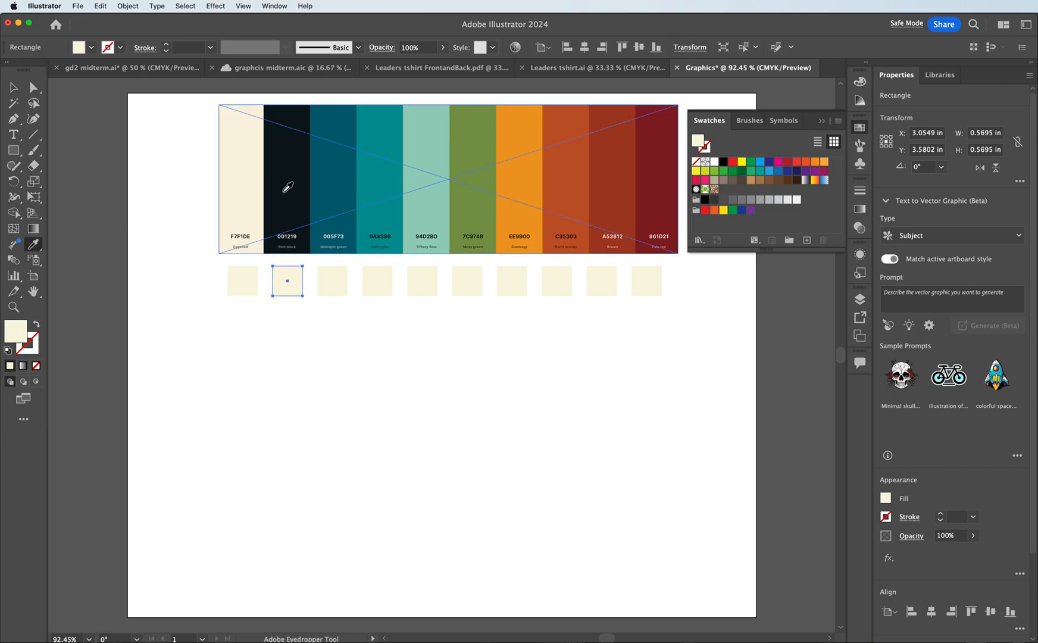
pyautogui.click(288, 187)
pyautogui.press('v')
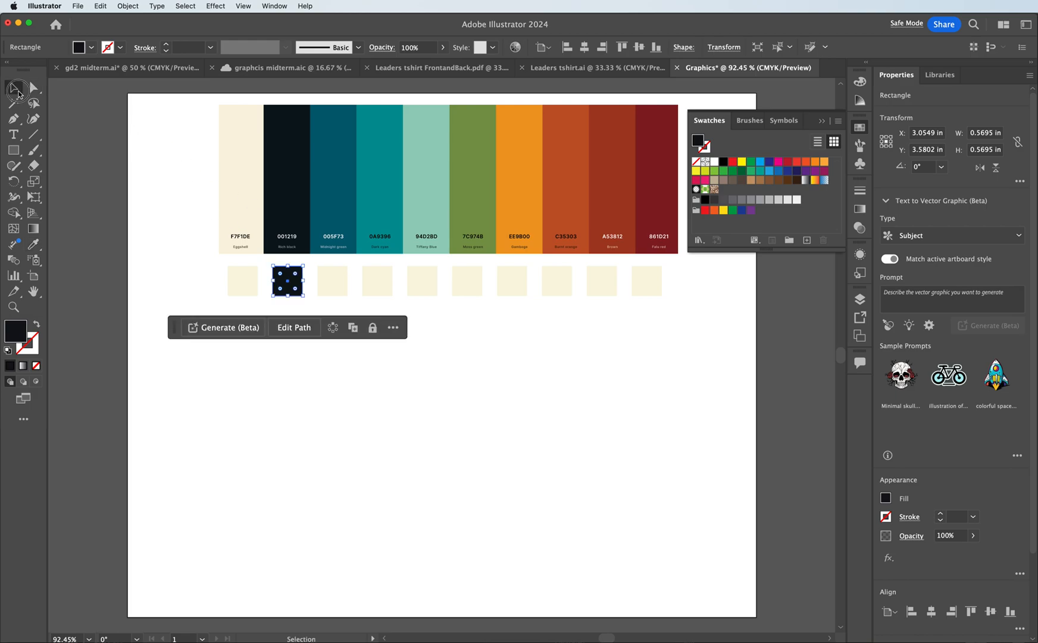
pyautogui.click(348, 277)
pyautogui.press('i')
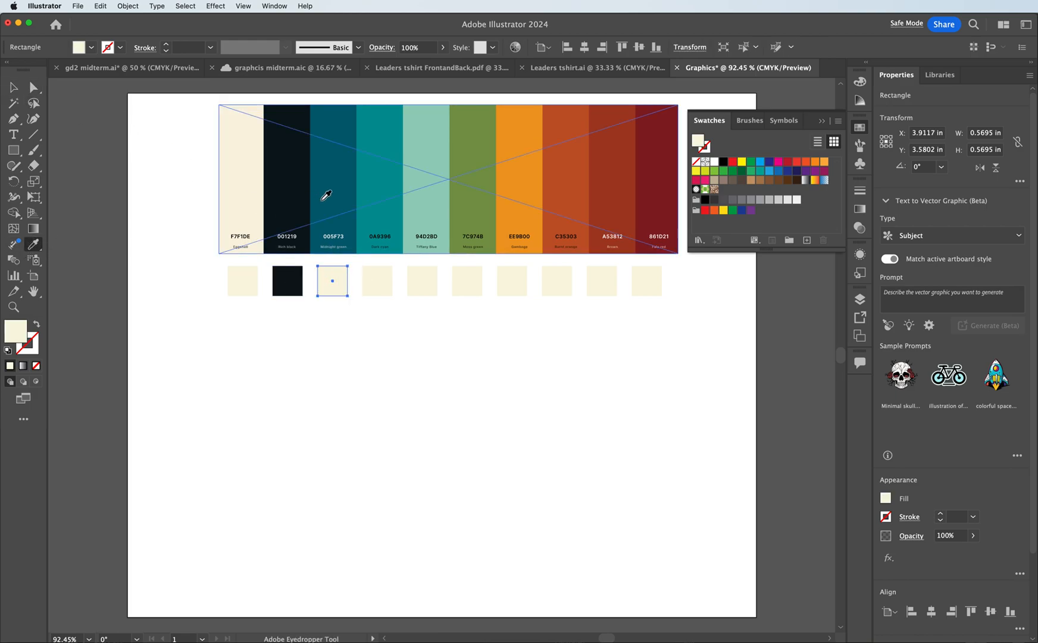
pyautogui.click(323, 199)
pyautogui.press('v')
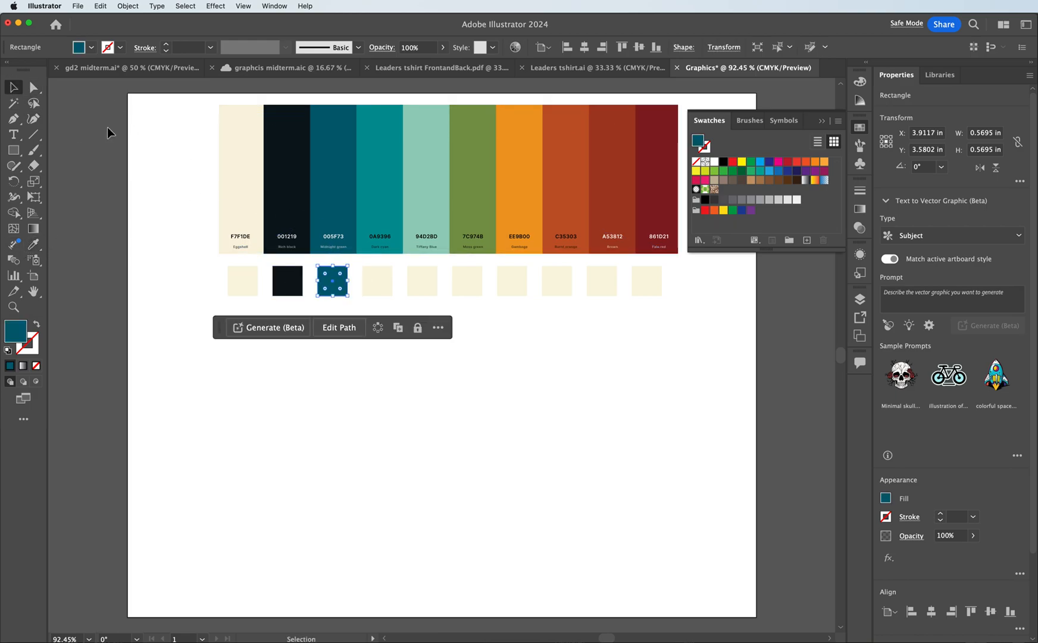
# - Sample the palette's Dark cyan (0A9396) onto the fourth square and Tiffany Blue (94D2BD) onto the fifth
pyautogui.click(369, 198)
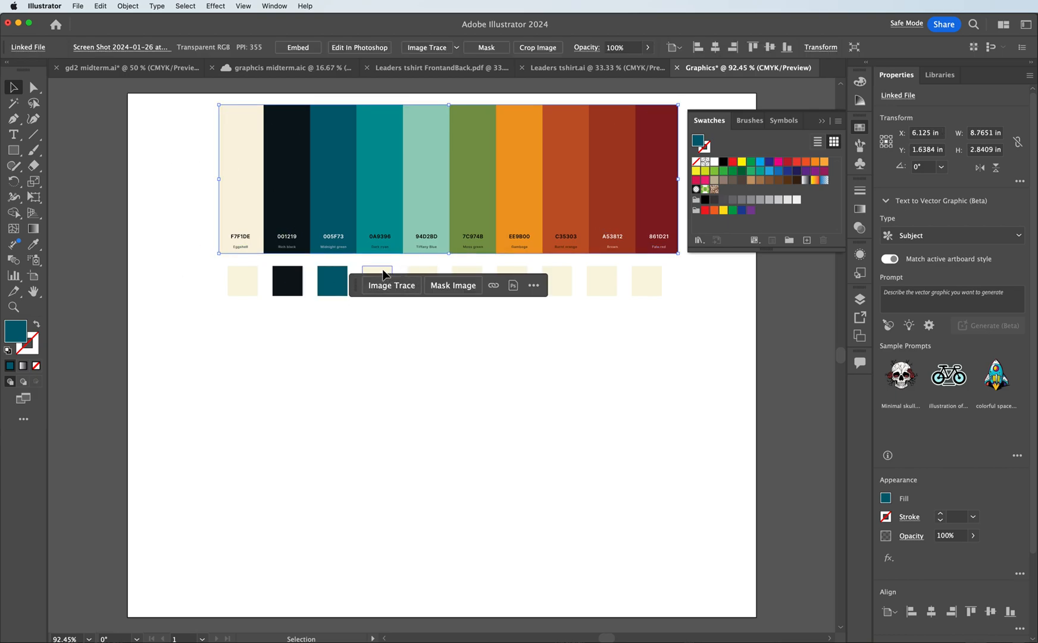
pyautogui.click(383, 274)
pyautogui.press('i')
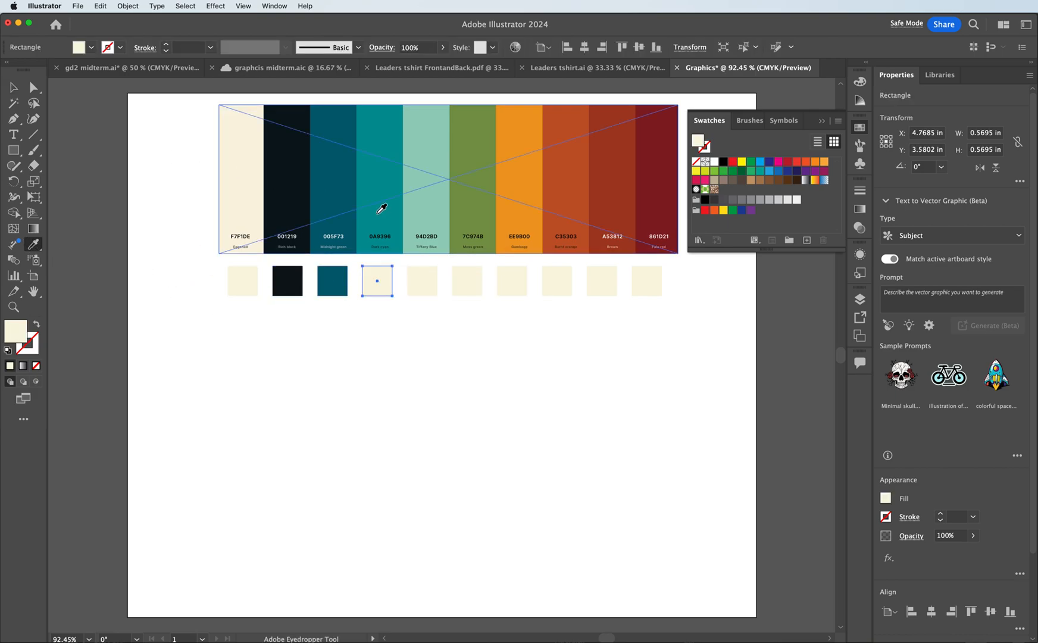
pyautogui.click(379, 205)
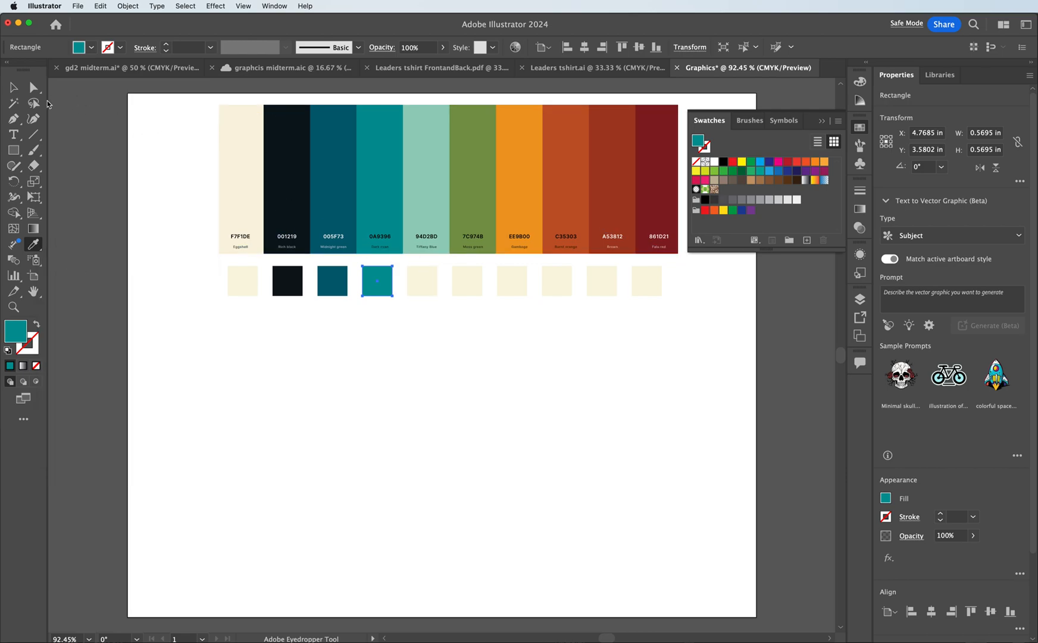
pyautogui.click(13, 87)
pyautogui.click(422, 279)
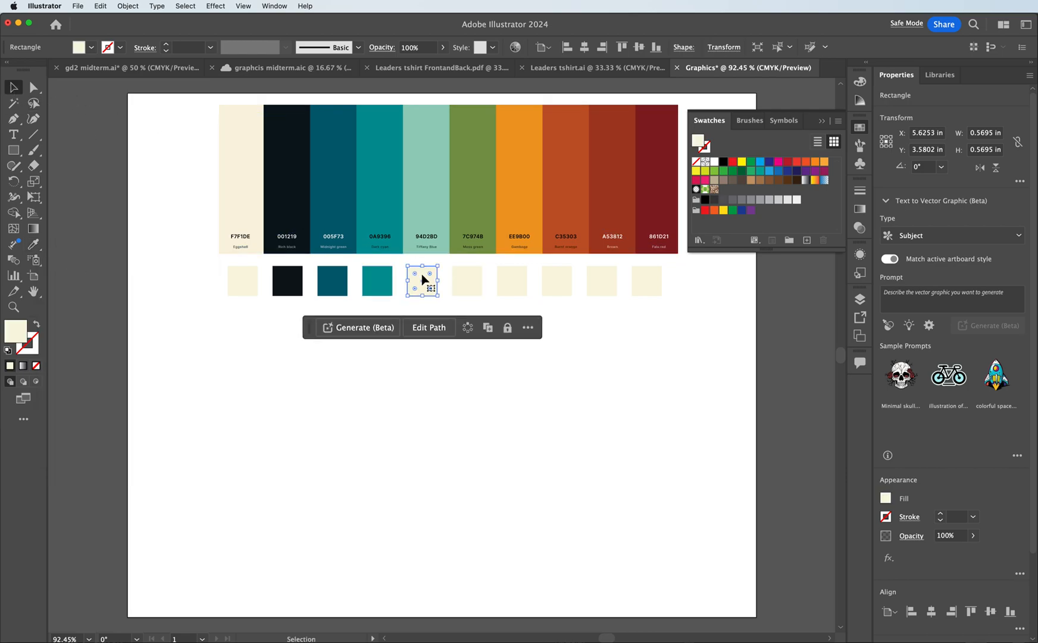
pyautogui.press('i')
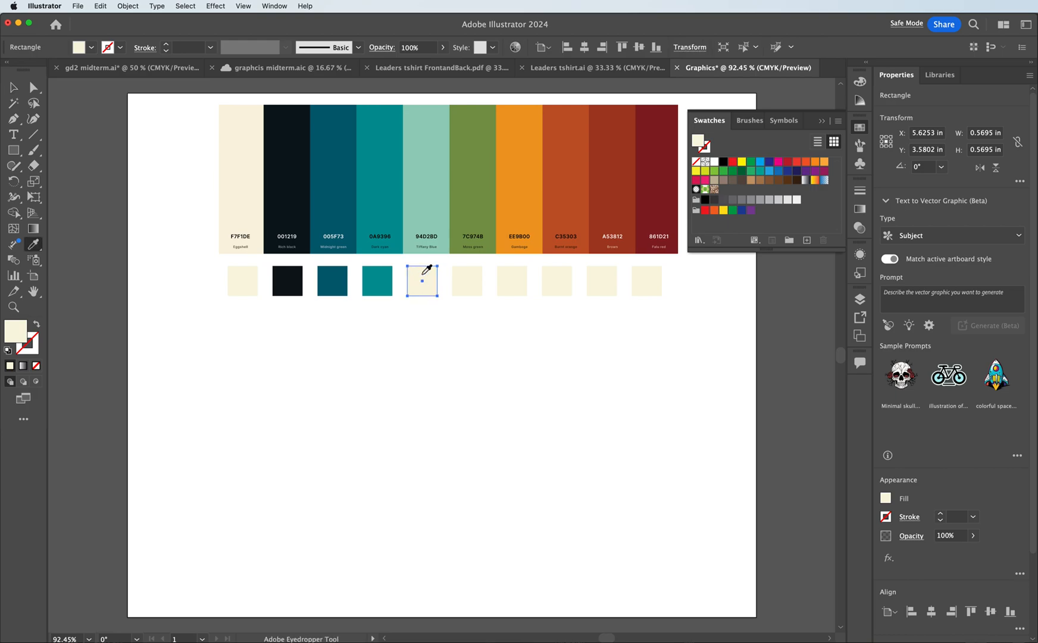
pyautogui.click(431, 204)
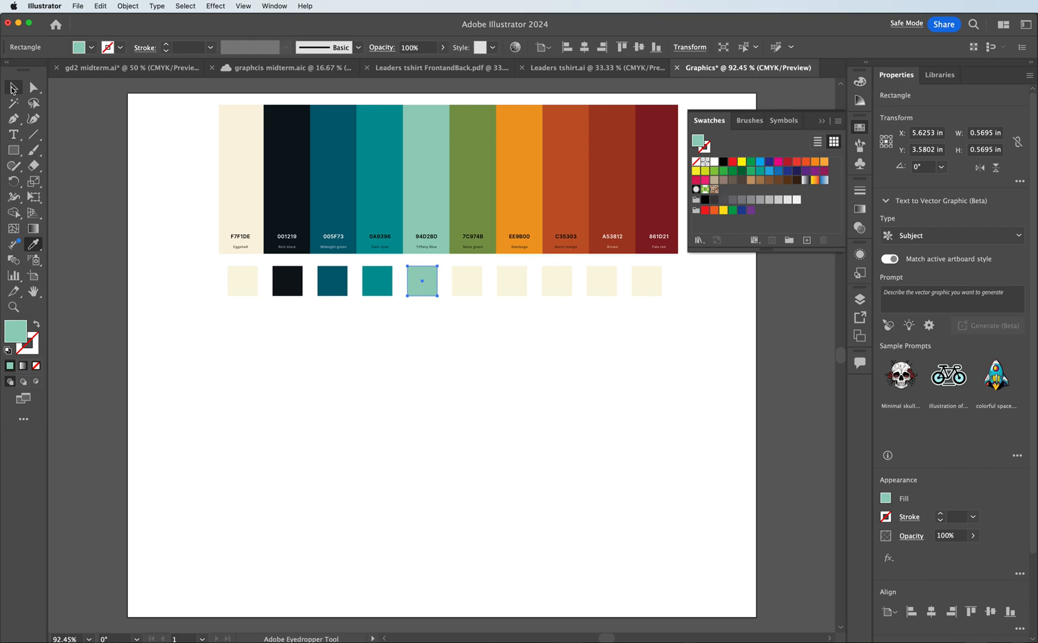
pyautogui.click(13, 87)
# - Sample the palette's Moss green (7C974B) onto the sixth square and Gamboge (EE9B00) onto the seventh
pyautogui.click(473, 284)
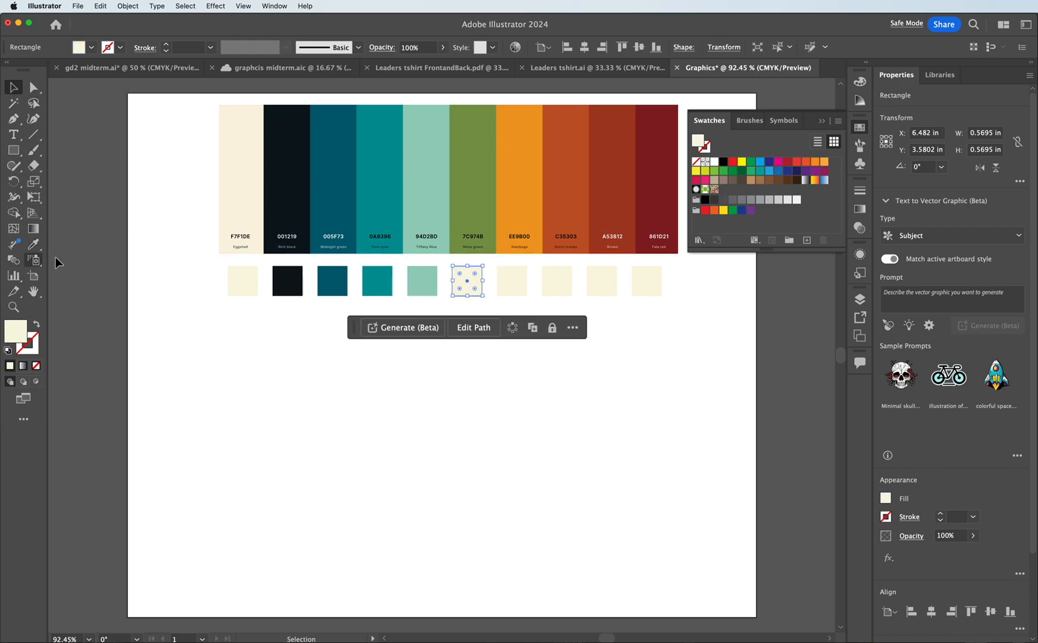
pyautogui.click(34, 244)
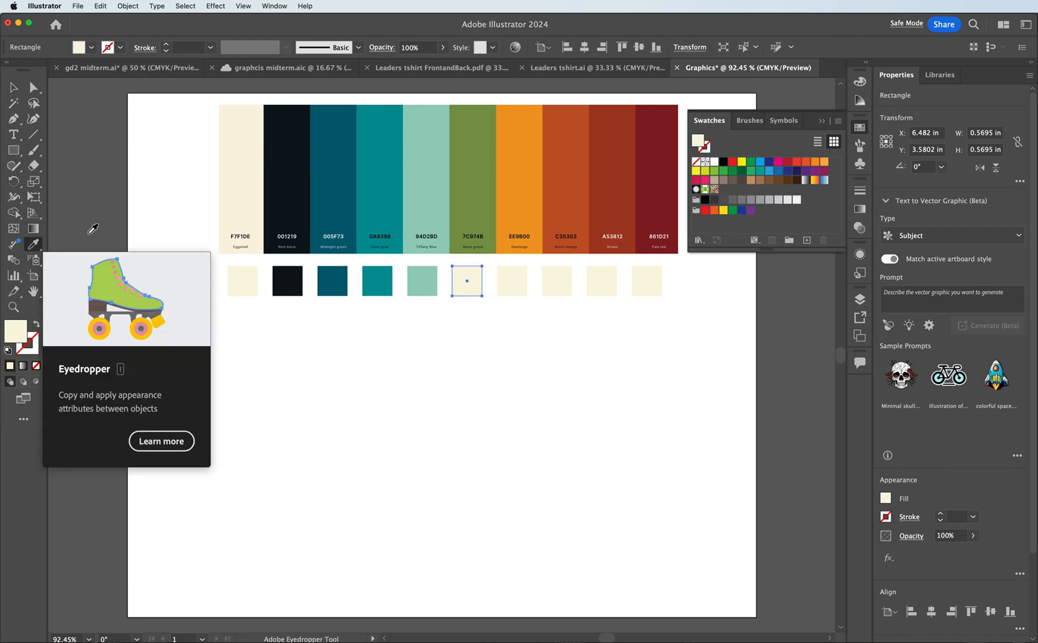
pyautogui.click(487, 201)
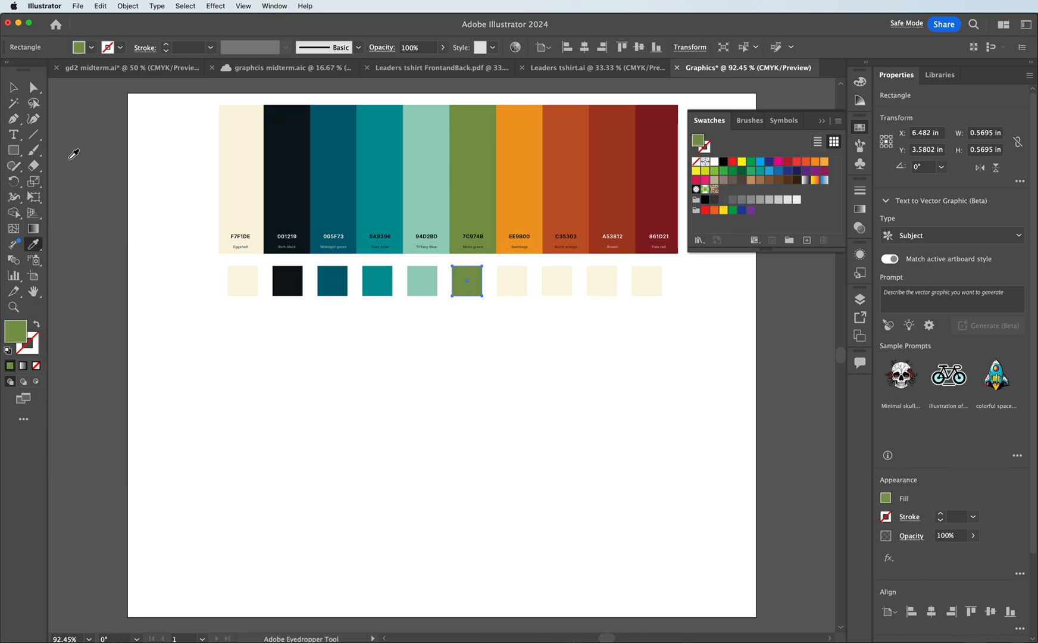
pyautogui.click(13, 87)
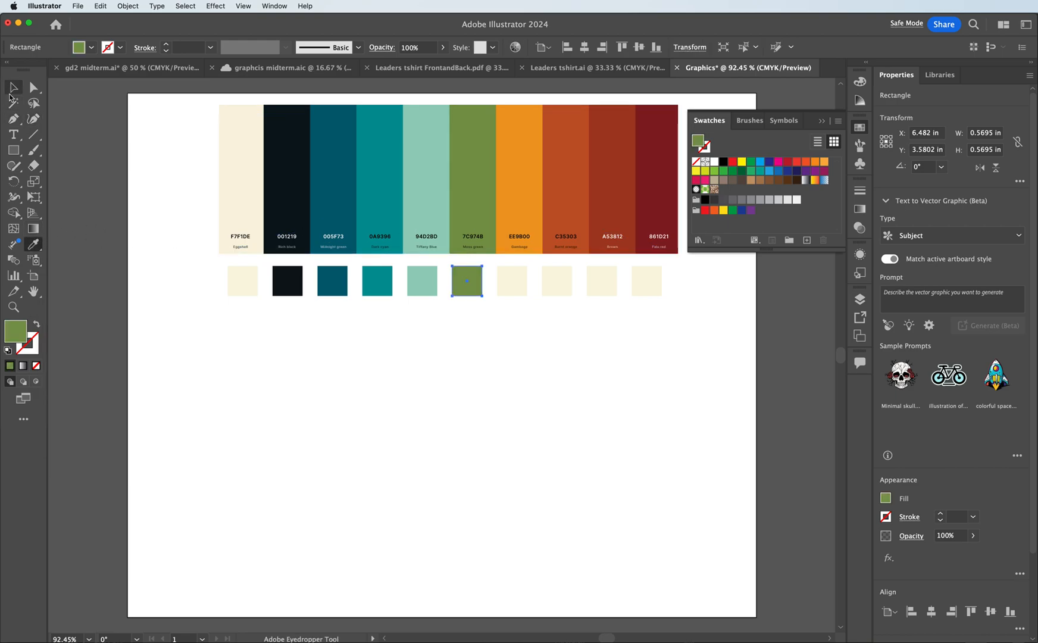
pyautogui.click(516, 291)
pyautogui.click(35, 247)
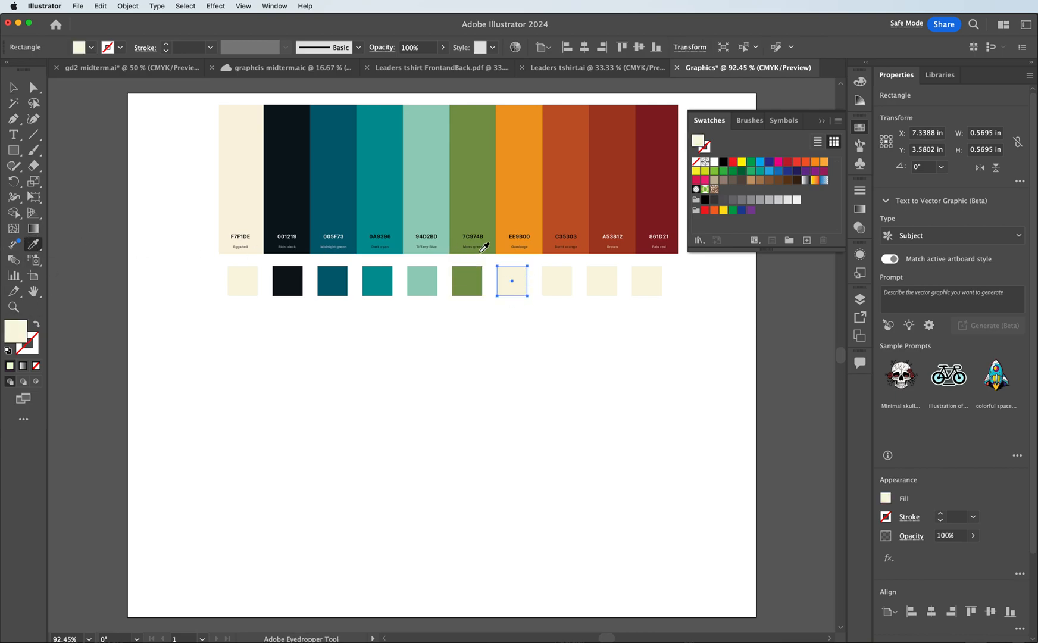
pyautogui.click(527, 210)
pyautogui.press('v')
# - Sample the palette's Burnt orange (C35303) onto the eighth square and Brown (A53812) onto the ninth
pyautogui.click(556, 288)
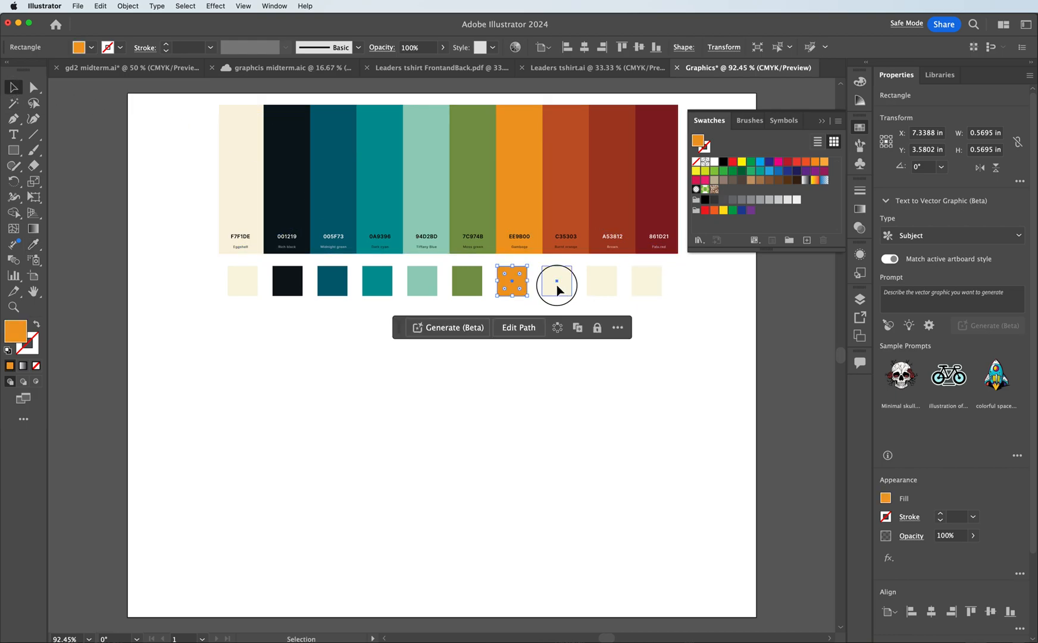
pyautogui.click(32, 247)
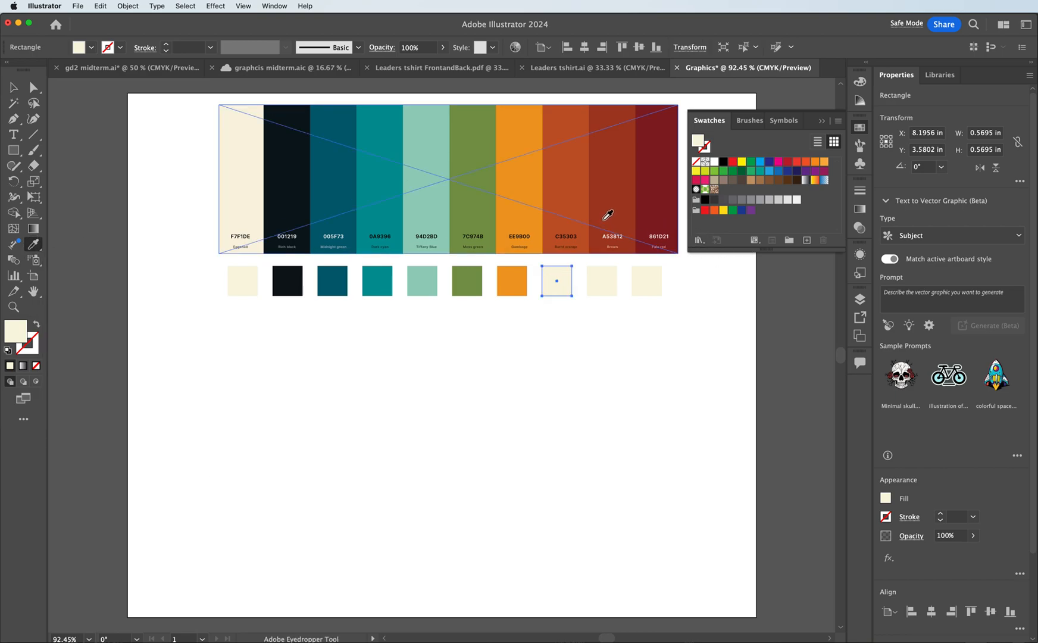
pyautogui.click(565, 203)
pyautogui.click(13, 87)
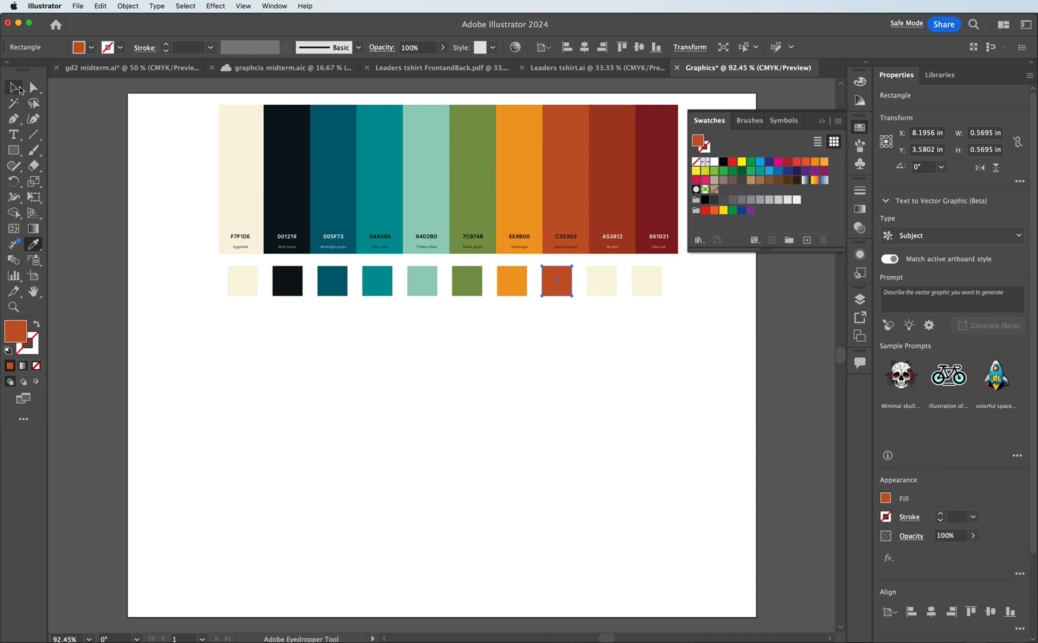
pyautogui.click(601, 291)
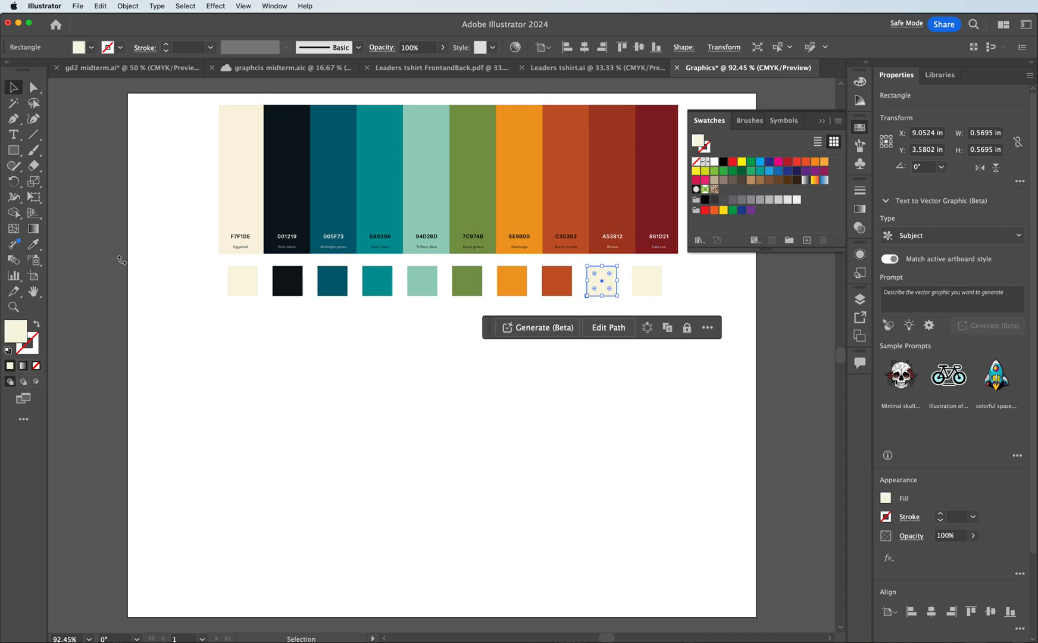
pyautogui.click(34, 249)
pyautogui.click(614, 204)
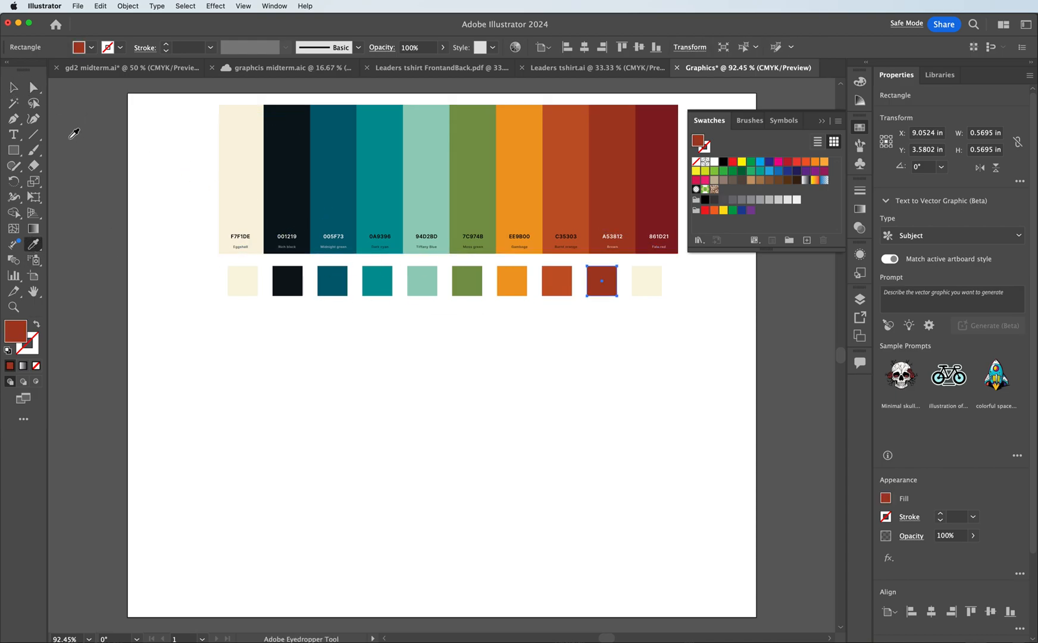
pyautogui.click(11, 89)
# - Sample the palette's dark red column (861D21) onto the tenth square and deselect it
pyautogui.click(649, 280)
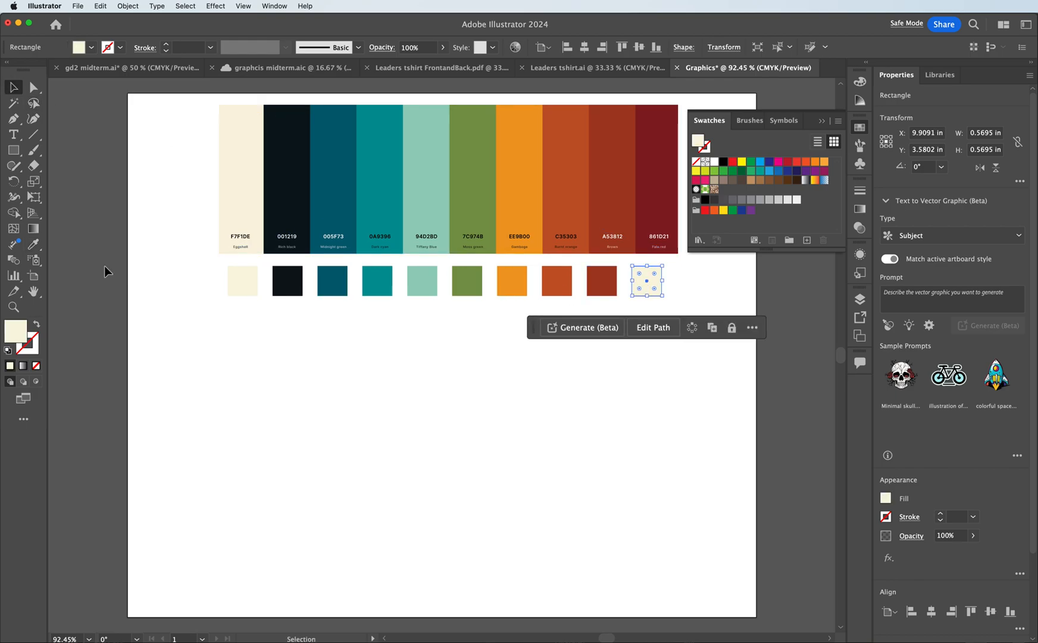
pyautogui.click(41, 250)
pyautogui.click(676, 214)
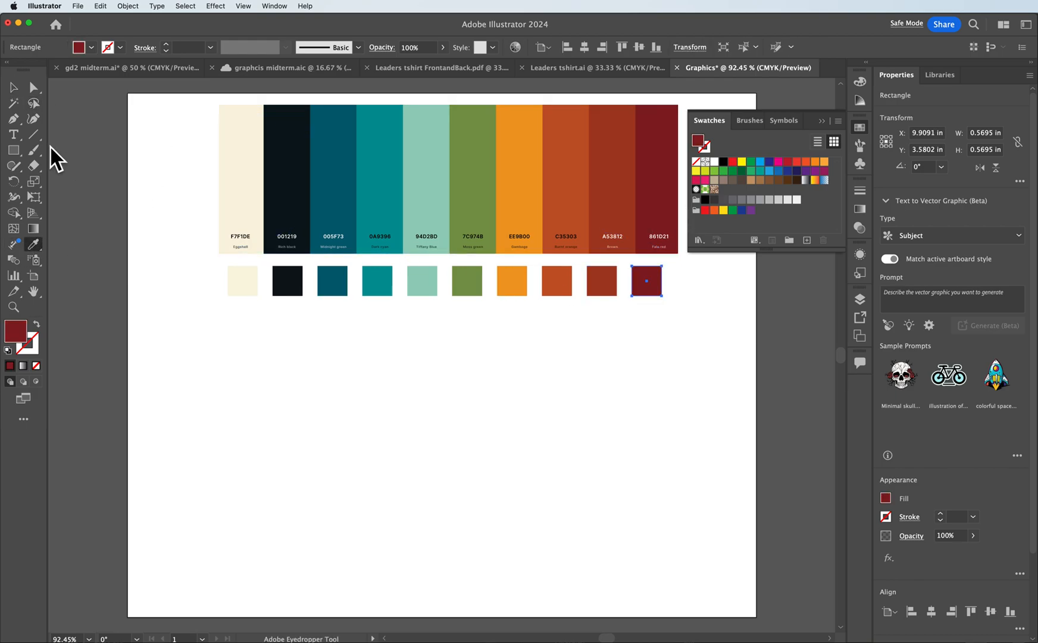
pyautogui.click(13, 88)
pyautogui.click(250, 301)
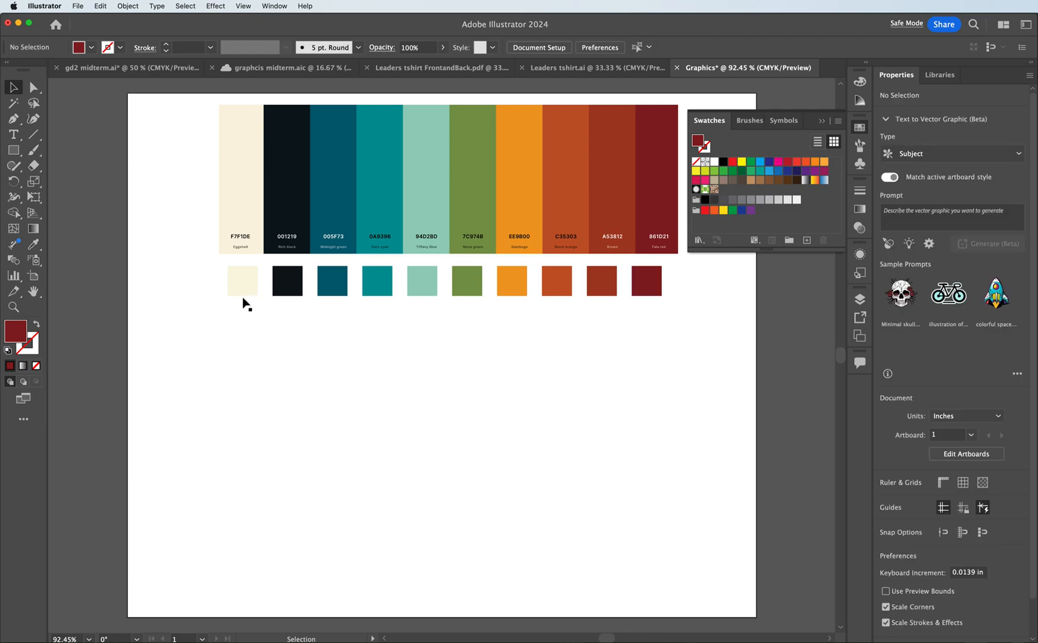
# - Create a colour group named Graphics from the ten selected squares, using the Selected Artwork option
pyautogui.moveTo(212, 277); pyautogui.dragTo(691, 315)
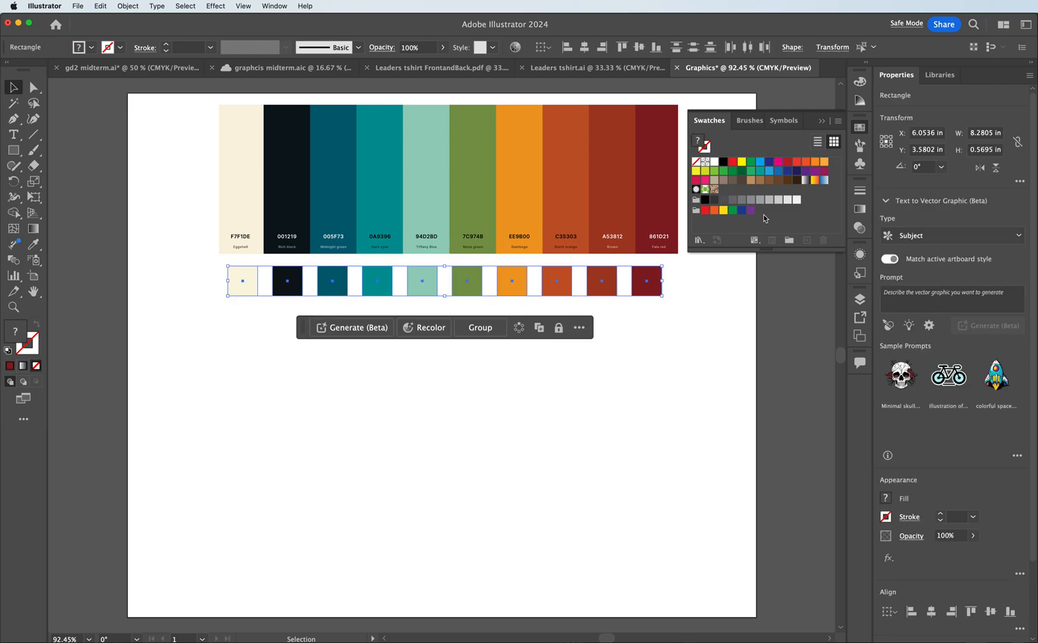
pyautogui.click(790, 241)
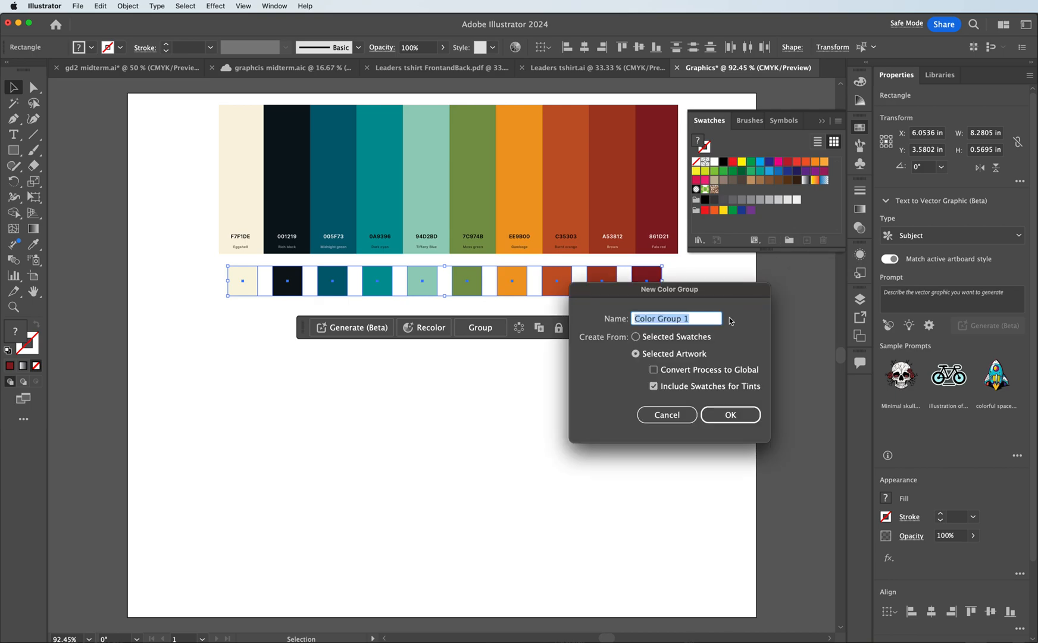
pyautogui.write('Graphics')
pyautogui.click(733, 424)
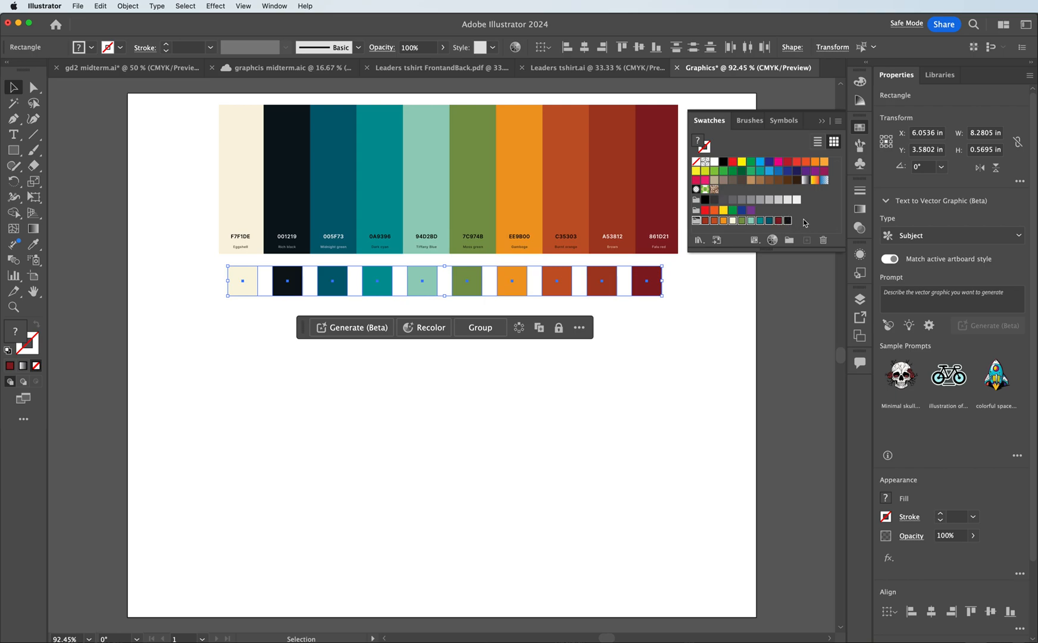
pyautogui.click(835, 226)
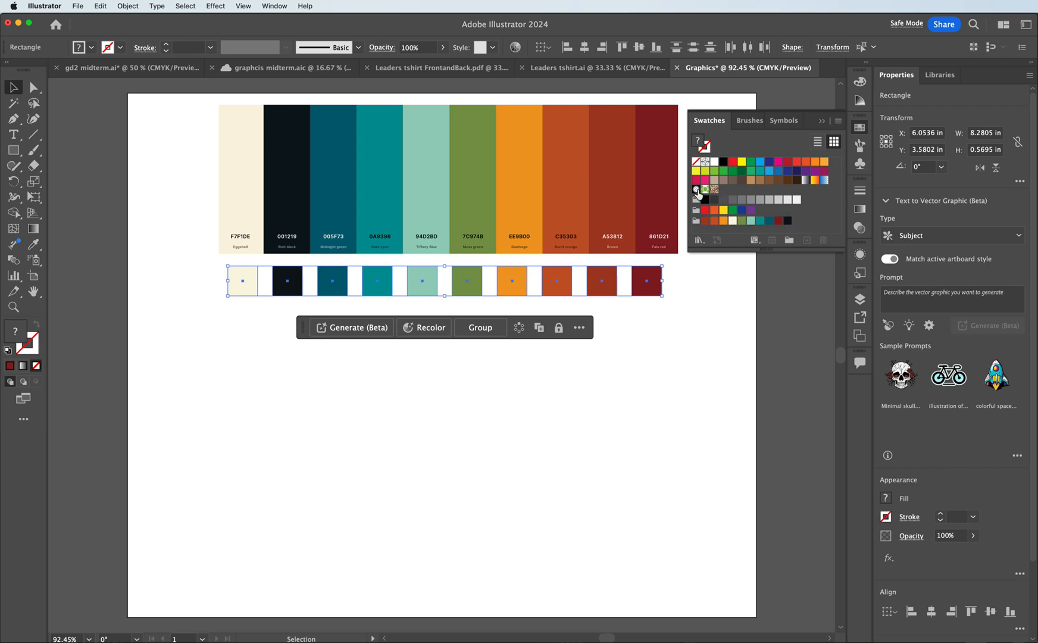
# - Delete the pasted palette screenshot and move the row of ten colour squares just above the artboard
pyautogui.moveTo(625, 172); pyautogui.dragTo(383, 133)
pyautogui.press('Delete')
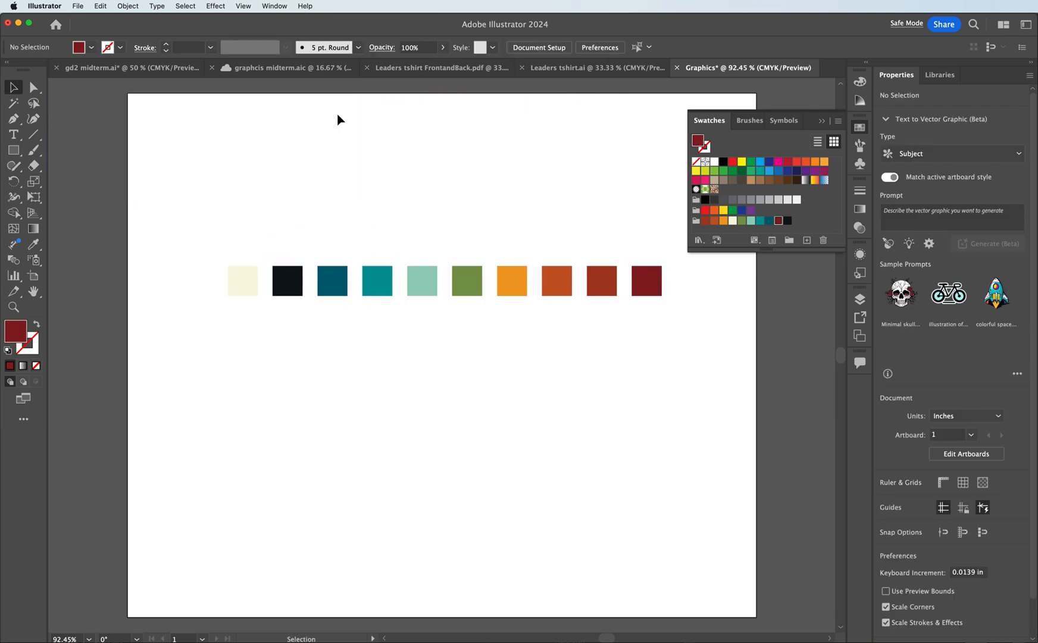
pyautogui.moveTo(197, 230); pyautogui.dragTo(685, 342)
pyautogui.moveTo(558, 302); pyautogui.dragTo(561, 161)
pyautogui.scroll(-3, 580, 271)
pyautogui.scroll(3, 580, 270)
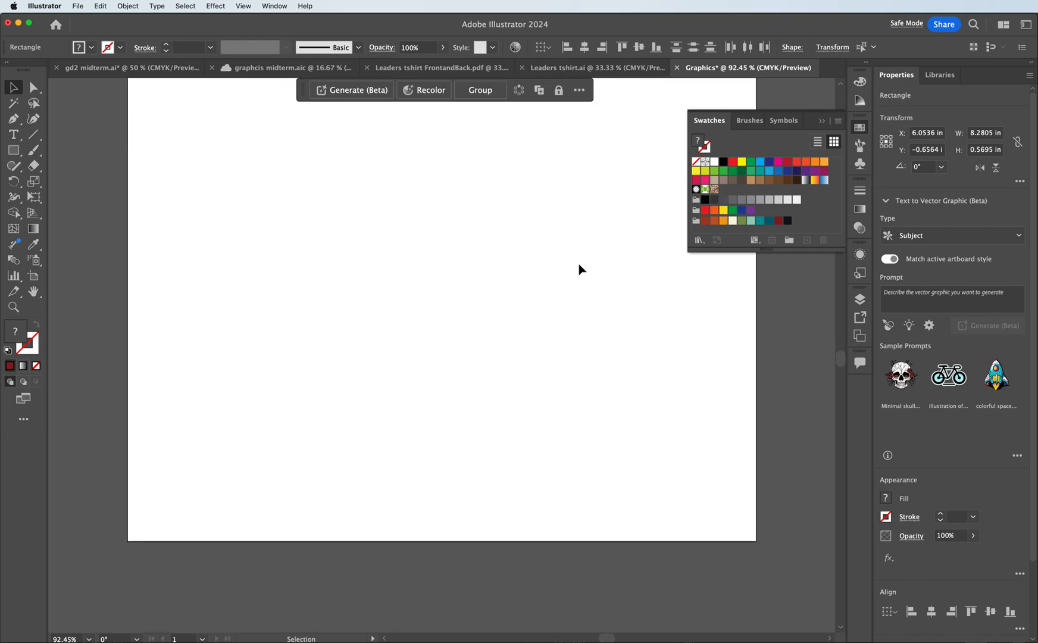
pyautogui.scroll(-3, 581, 263)
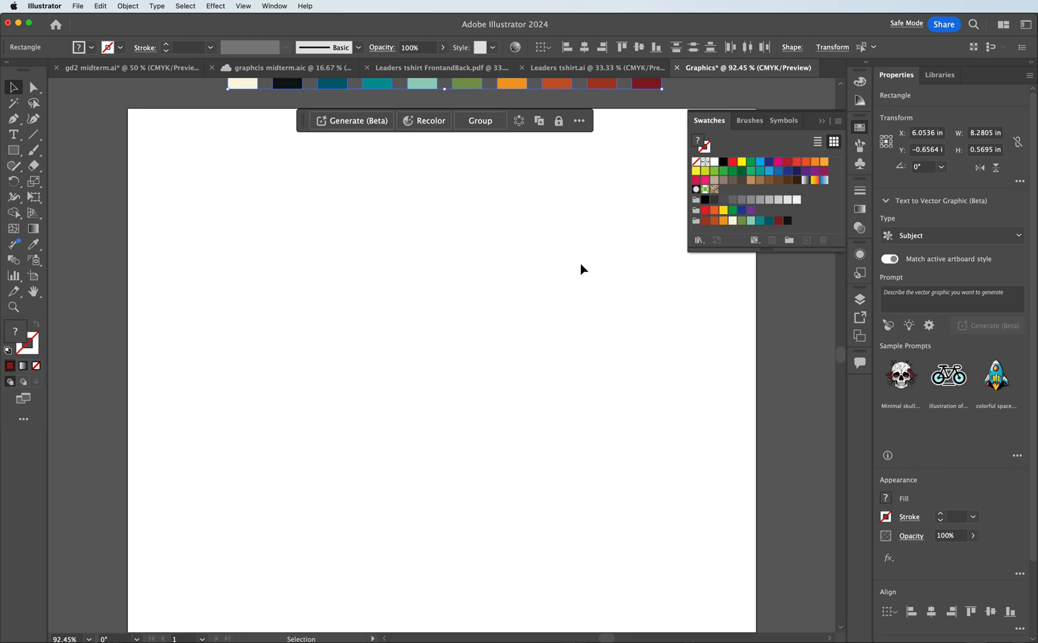
pyautogui.hotkey('ctrl', '-')
pyautogui.scroll(3, 581, 315)
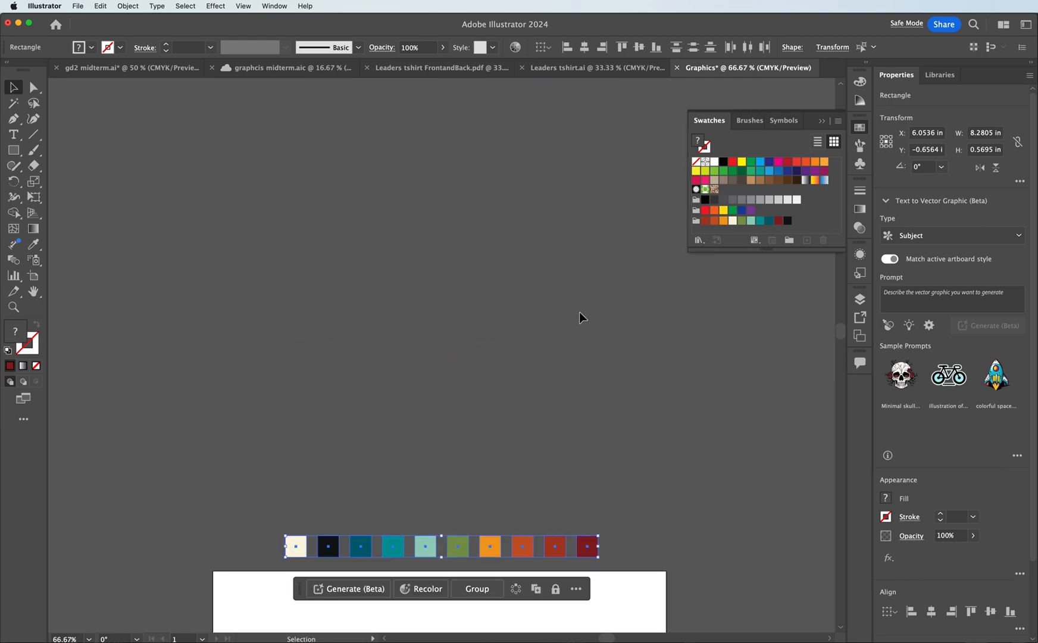
pyautogui.scroll(-7, 581, 314)
pyautogui.moveTo(301, 179); pyautogui.dragTo(301, 602)
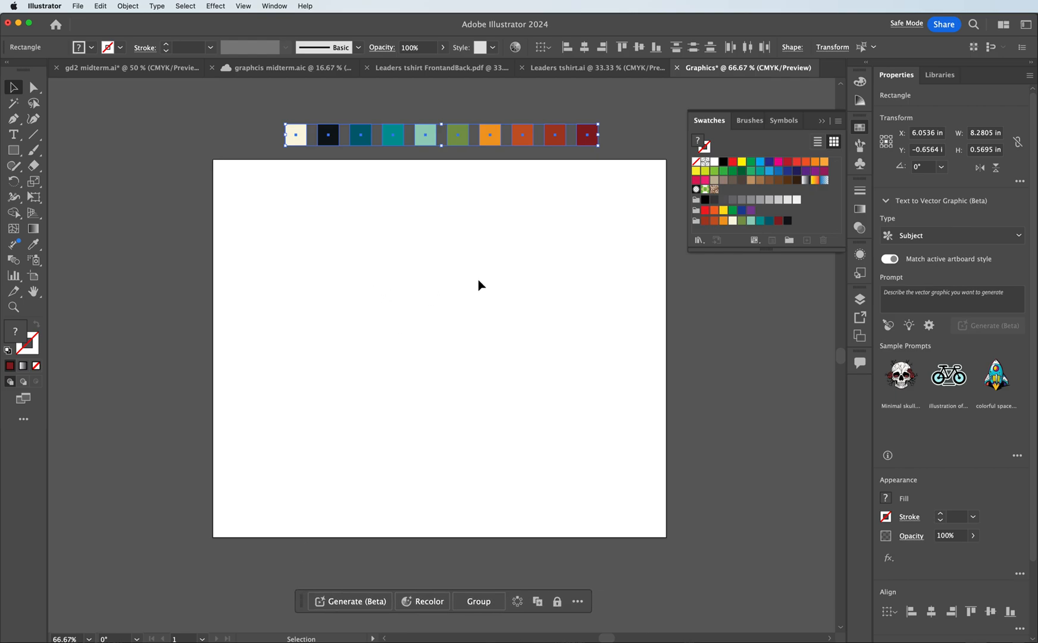
# - Draw a narrow dark red vertical rectangle from the artboard's top edge, about 0.32 in wide and 7.51 in tall
pyautogui.click(20, 153)
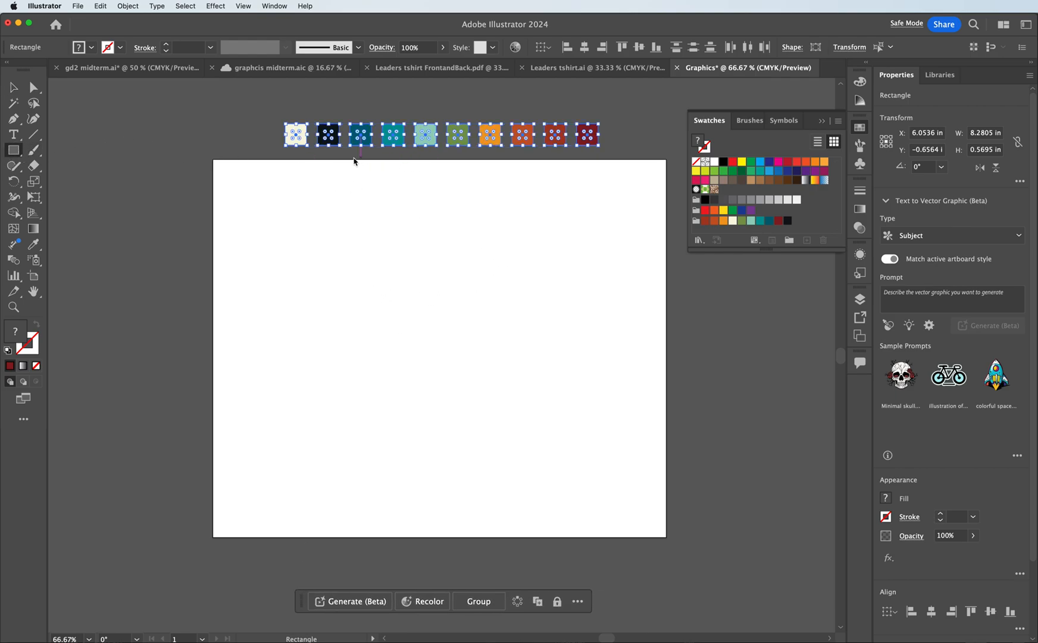
pyautogui.click(13, 155)
pyautogui.moveTo(345, 163)
pyautogui.mouseDown()
pyautogui.moveTo(355, 177)
pyautogui.moveTo(345, 387)
pyautogui.moveTo(355, 445)
pyautogui.mouseUp()
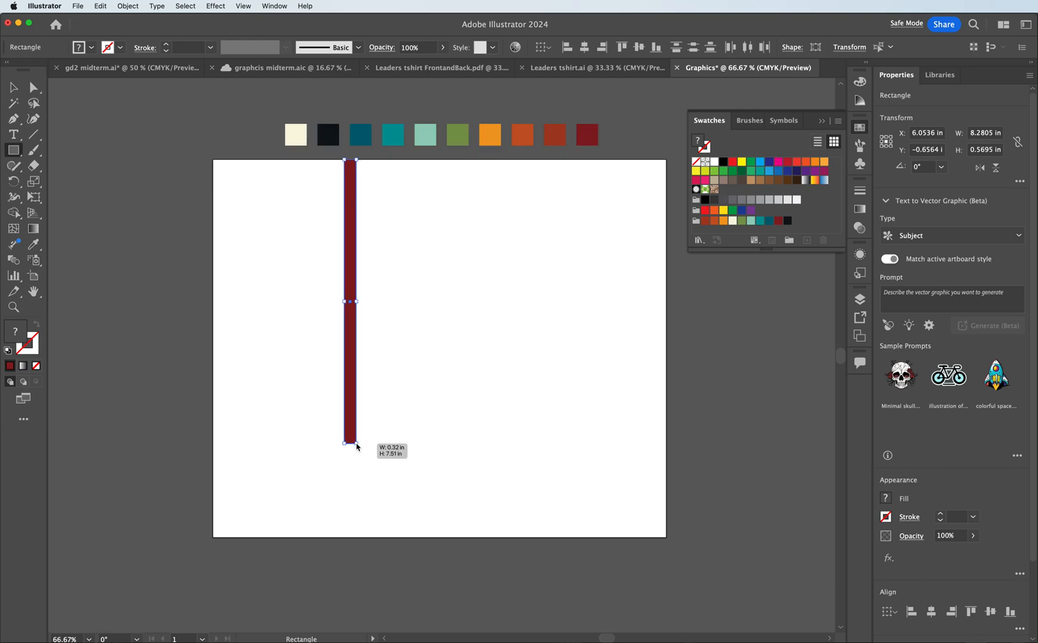
pyautogui.press('v')
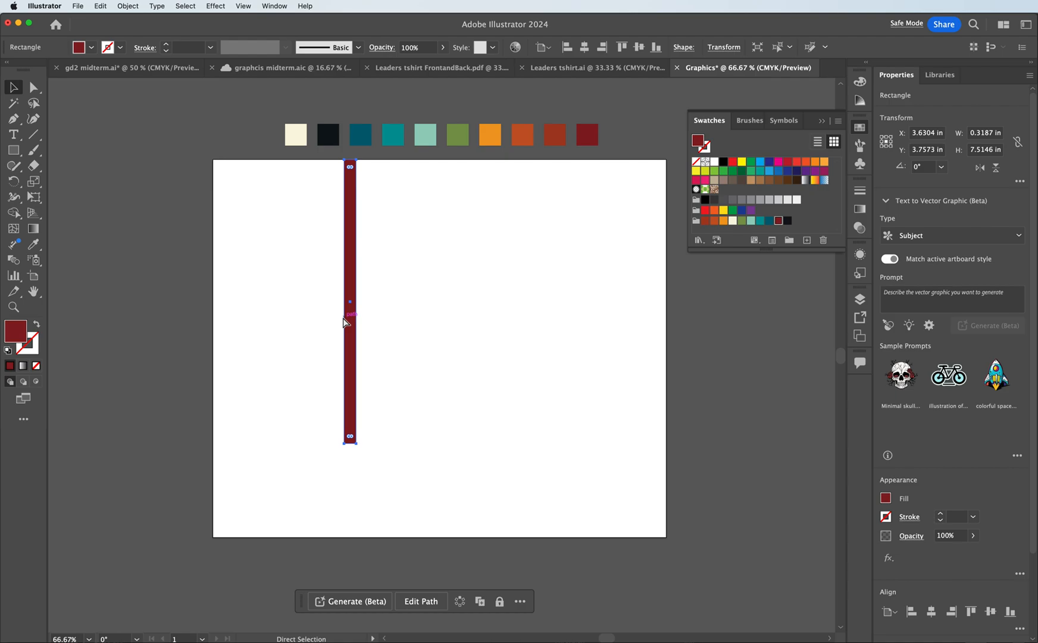
# - Duplicate the stripe sideways into five evenly spaced stripes and shift the whole set to about the artboard's horizontal centre
pyautogui.moveTo(353, 345); pyautogui.dragTo(369, 349)
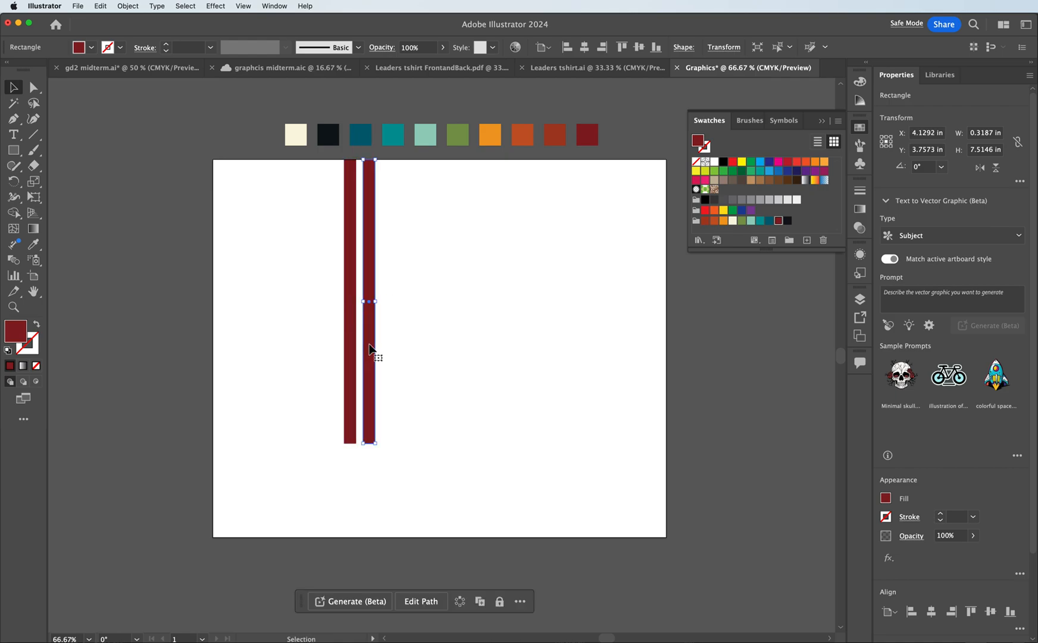
pyautogui.press('super+d')
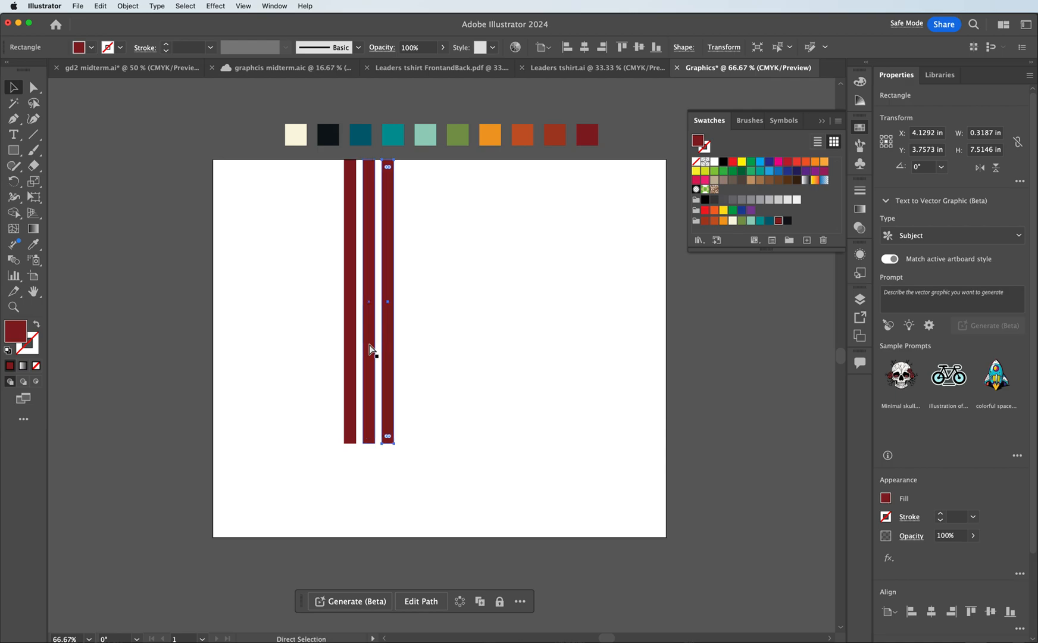
pyautogui.press('super+d')
pyautogui.press('super+d')
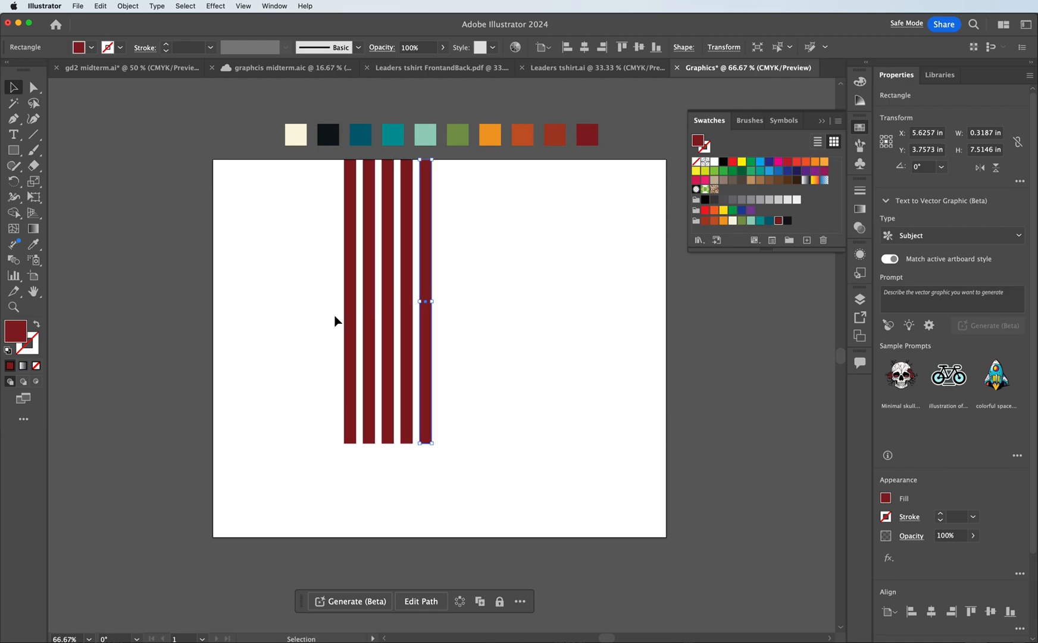
pyautogui.moveTo(288, 306); pyautogui.dragTo(459, 378)
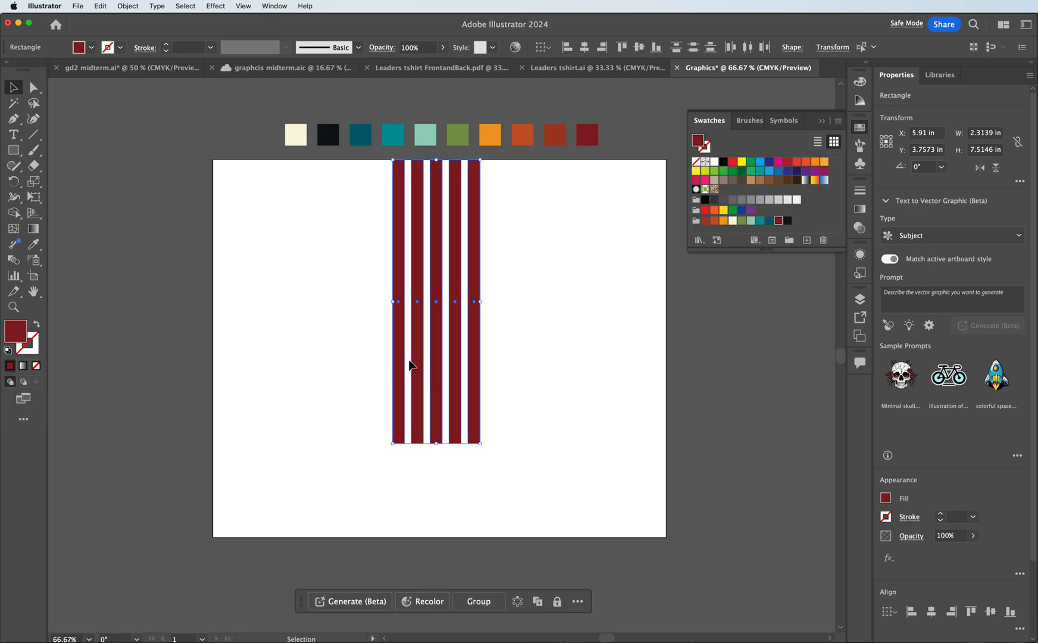
pyautogui.click(377, 178)
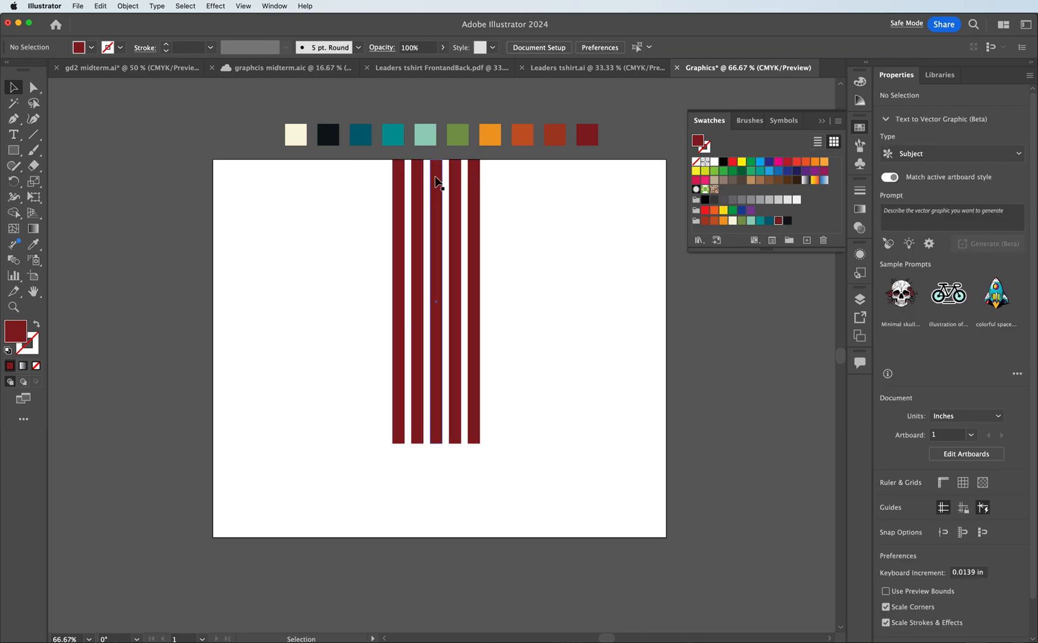
# - Recolour the first stripe with the dark cyan sampled from the fourth square above the artboard
pyautogui.click(402, 186)
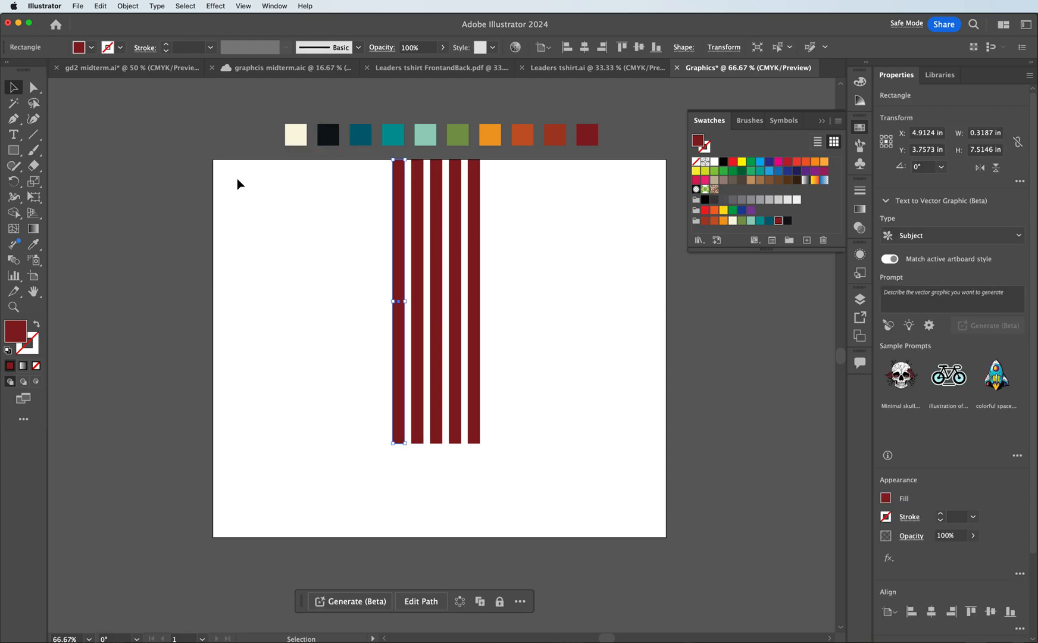
pyautogui.click(33, 244)
pyautogui.click(360, 136)
pyautogui.click(13, 87)
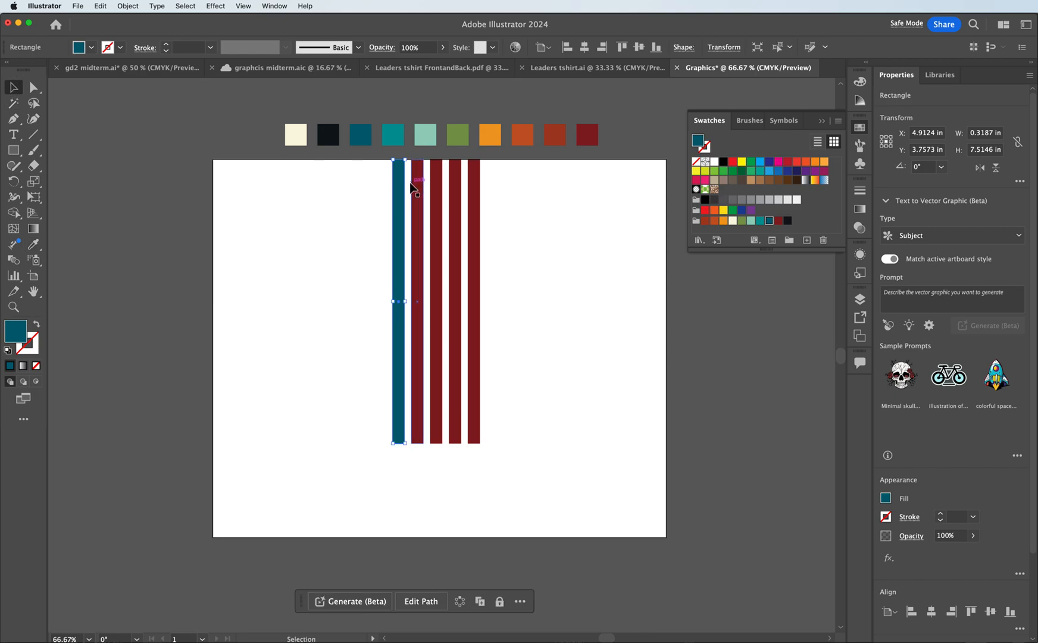
pyautogui.click(33, 243)
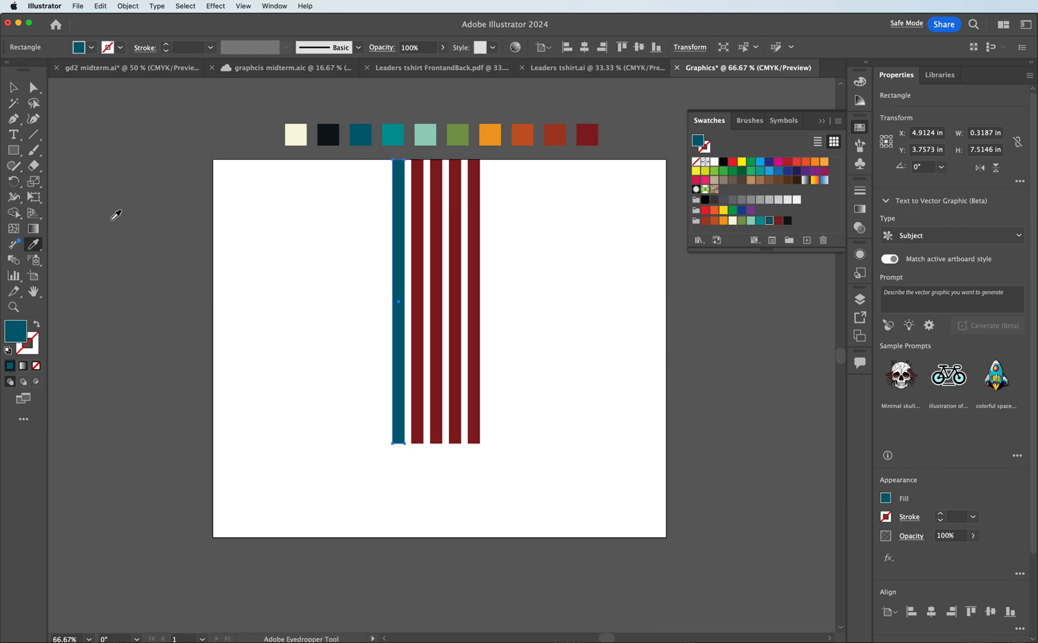
pyautogui.click(398, 134)
pyautogui.press('v')
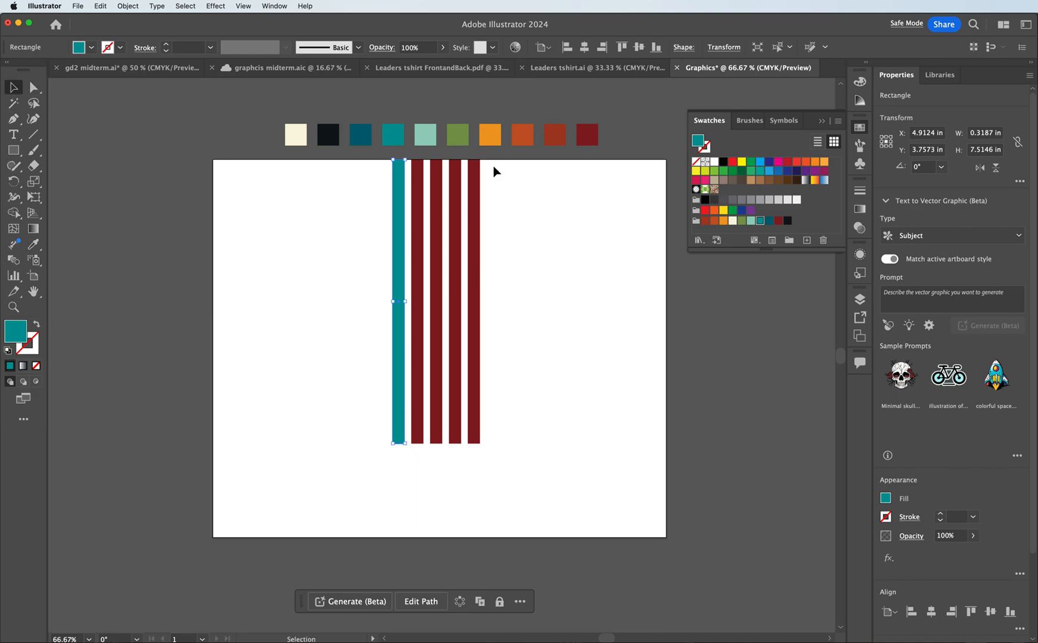
# - Fill the second stripe with the group's moss green, the third with gamboge orange and the fourth with burnt orange
pyautogui.click(418, 221)
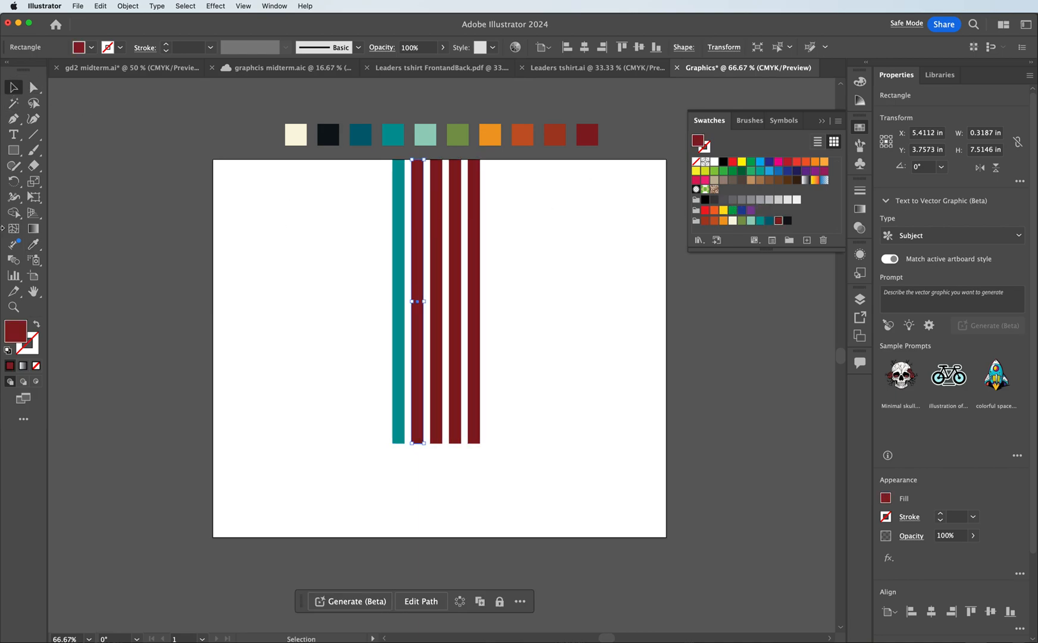
pyautogui.click(742, 220)
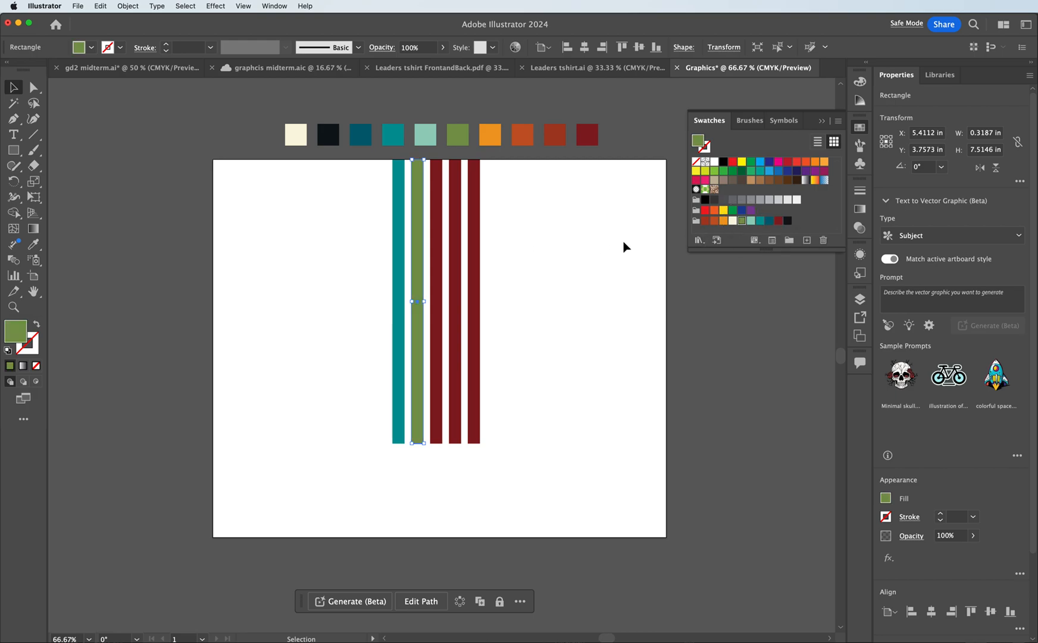
pyautogui.click(438, 224)
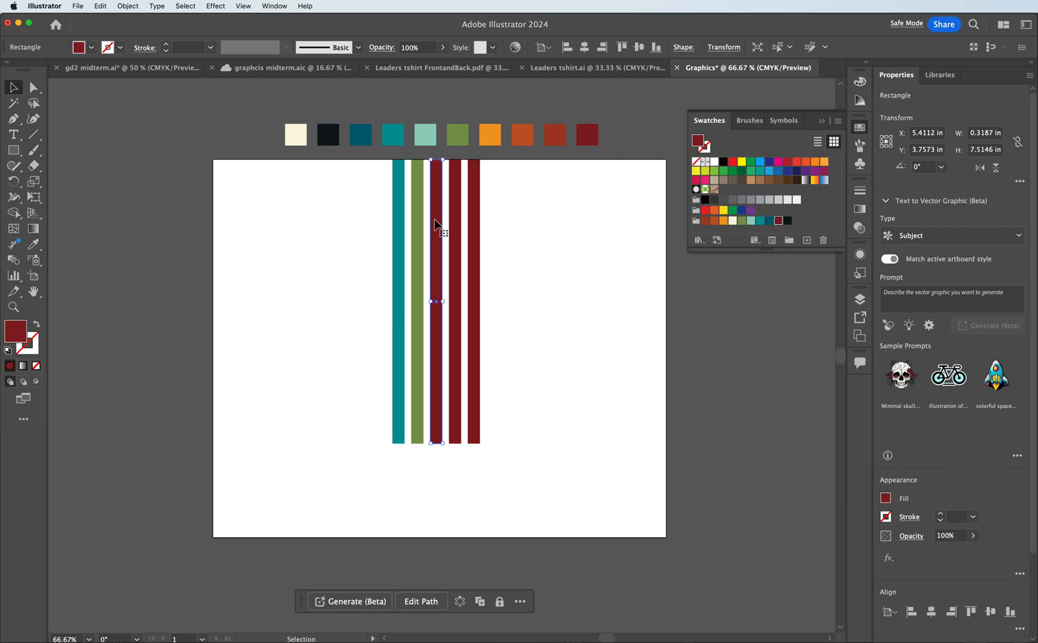
pyautogui.click(723, 227)
pyautogui.click(457, 215)
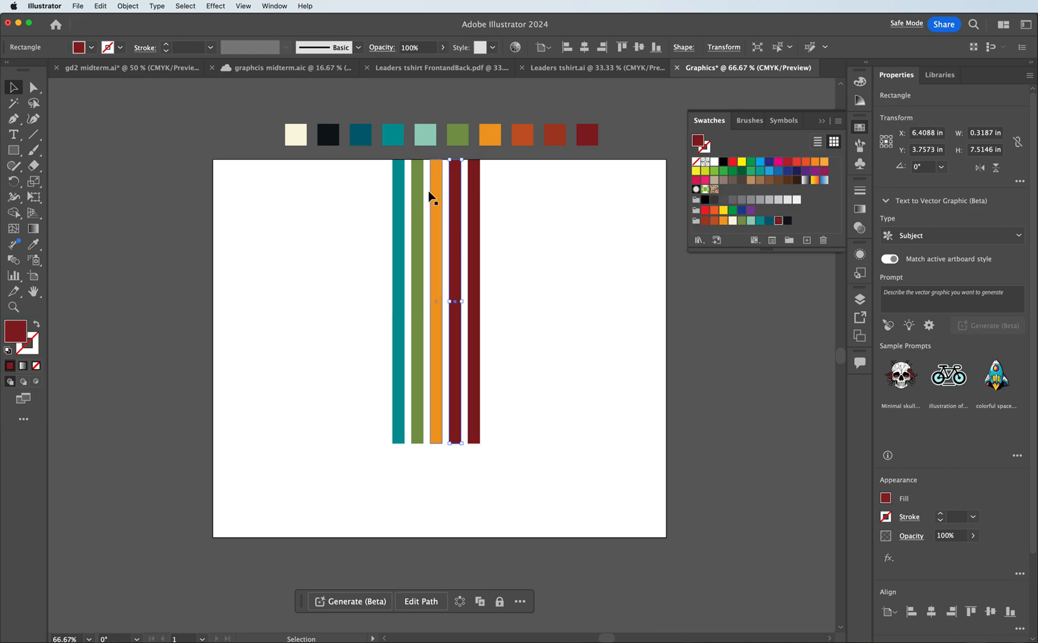
pyautogui.click(715, 221)
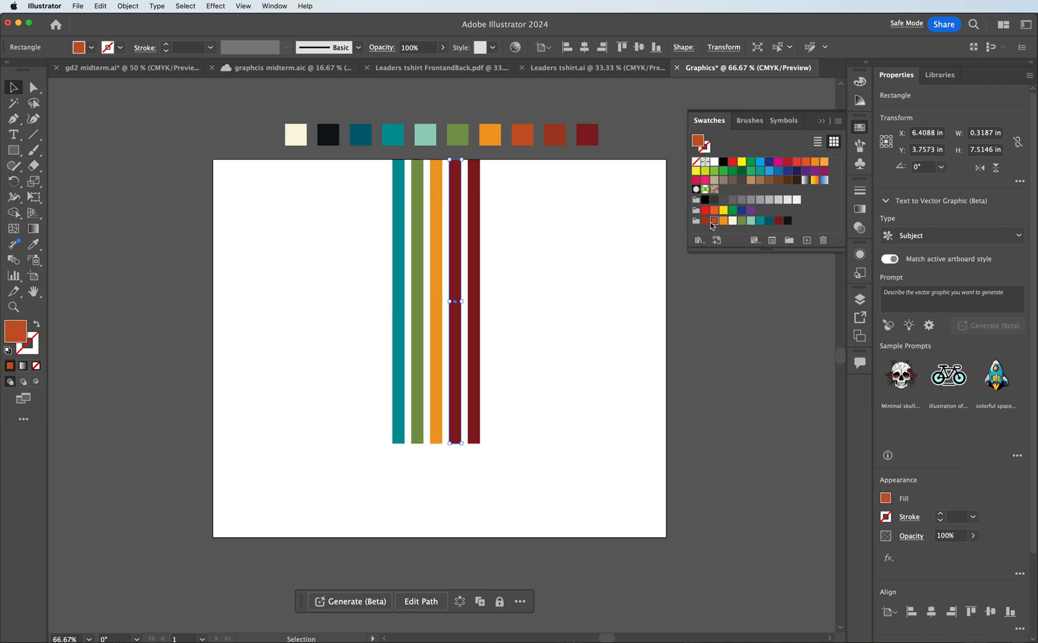
# - Copy the five stripes as shorter sections about 2.49 in tall, continuing from their lower ends to the artboard's bottom edge
pyautogui.moveTo(337, 205); pyautogui.dragTo(483, 267)
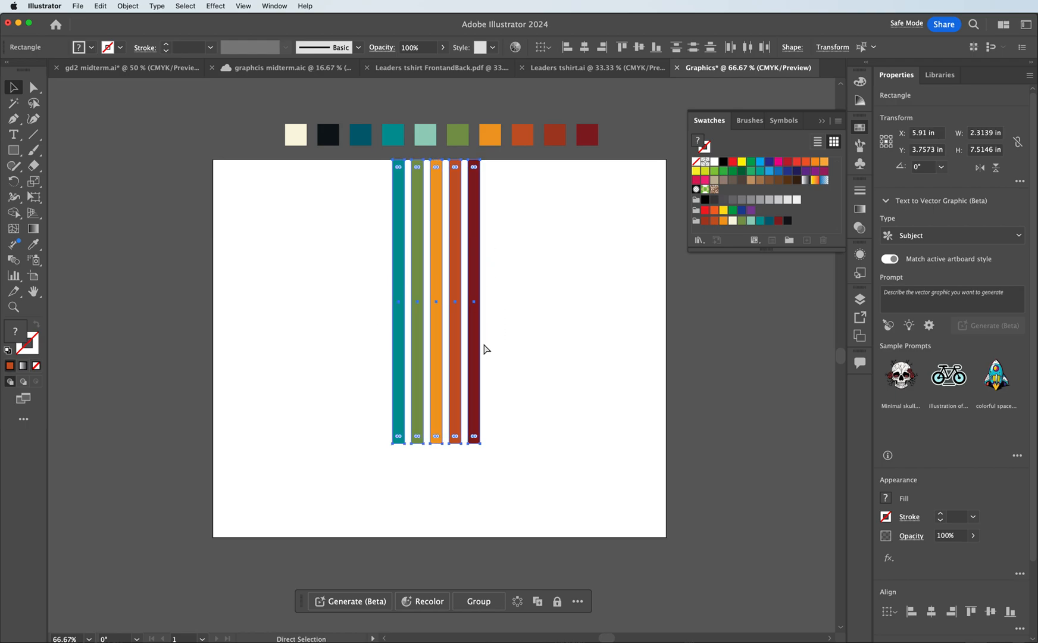
pyautogui.press('a')
pyautogui.press('v')
pyautogui.moveTo(437, 160); pyautogui.dragTo(449, 538)
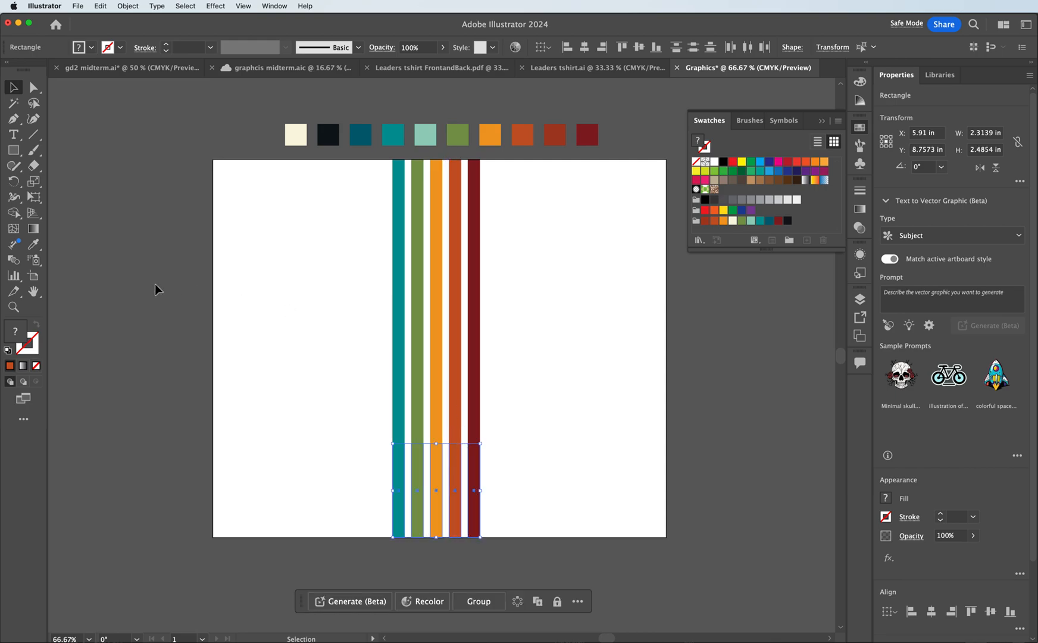
# - Try to flare the five lower stripe sections outward with Free Distort from the bottom corner at the dark red stripe, undoing each attempt
pyautogui.click(36, 200)
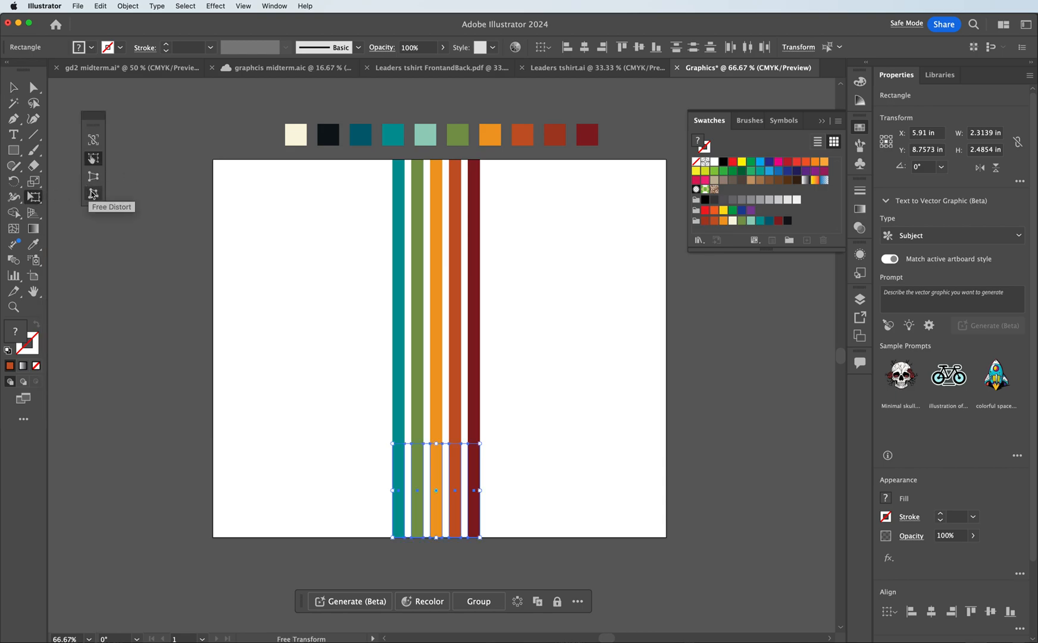
pyautogui.click(93, 193)
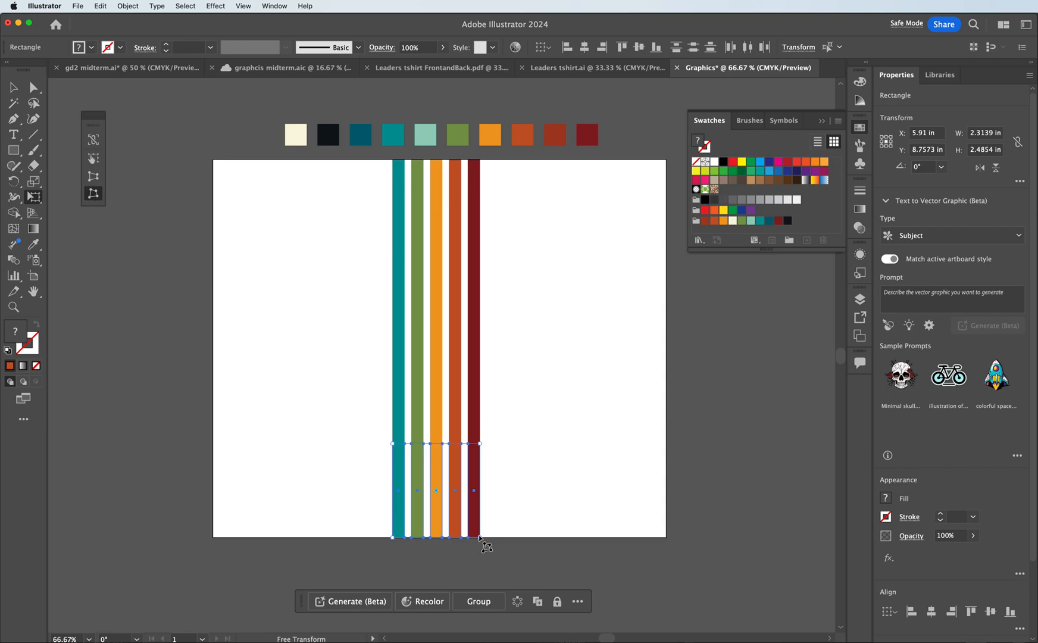
pyautogui.moveTo(481, 537); pyautogui.dragTo(542, 528)
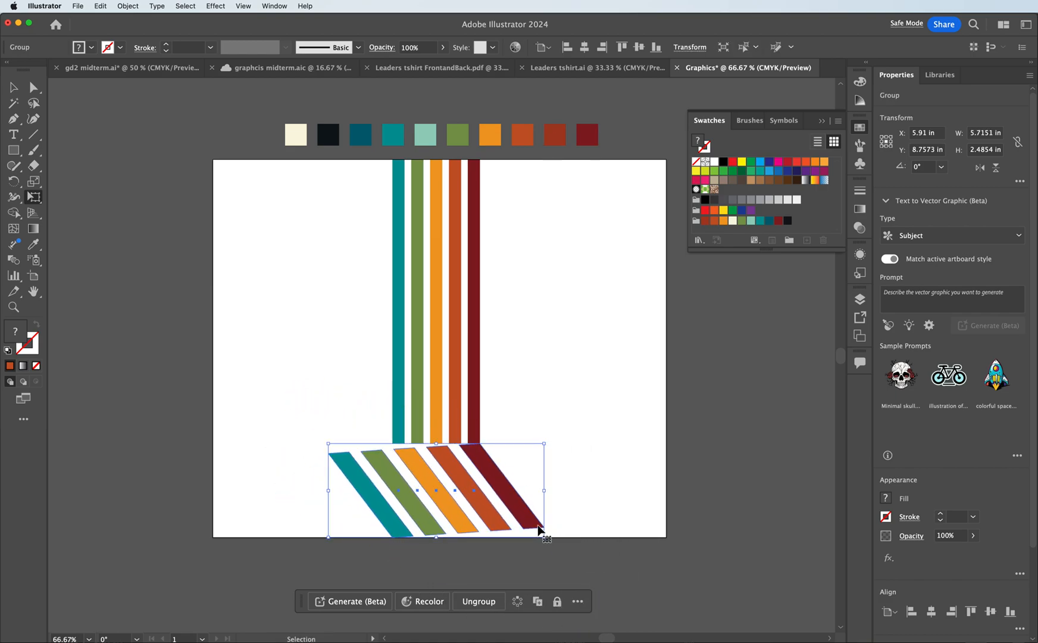
pyautogui.press('super+z')
pyautogui.moveTo(480, 537); pyautogui.dragTo(540, 537)
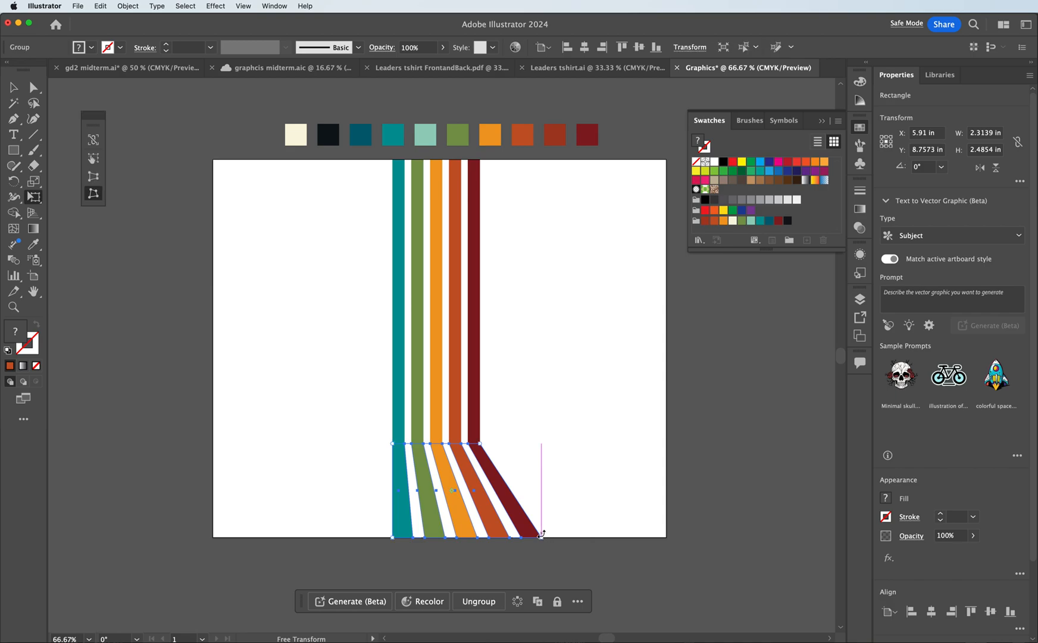
pyautogui.press('v')
pyautogui.press('super+z')
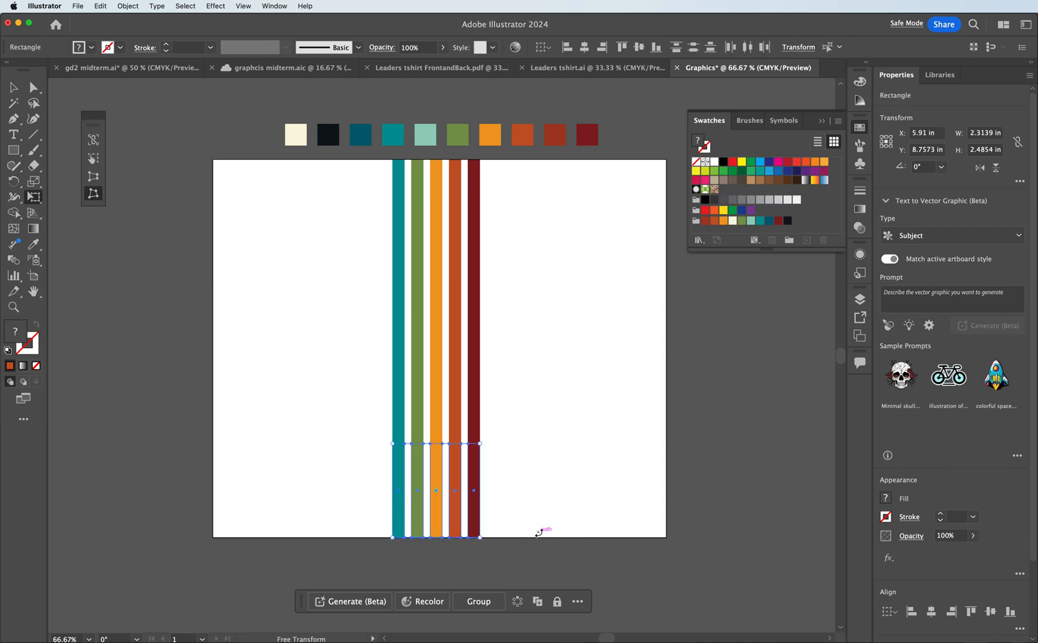
# - Flare the five lower stripe sections symmetrically with Free Distort until their bottom edge is about 12.18 in wide, and deselect them
pyautogui.press('v')
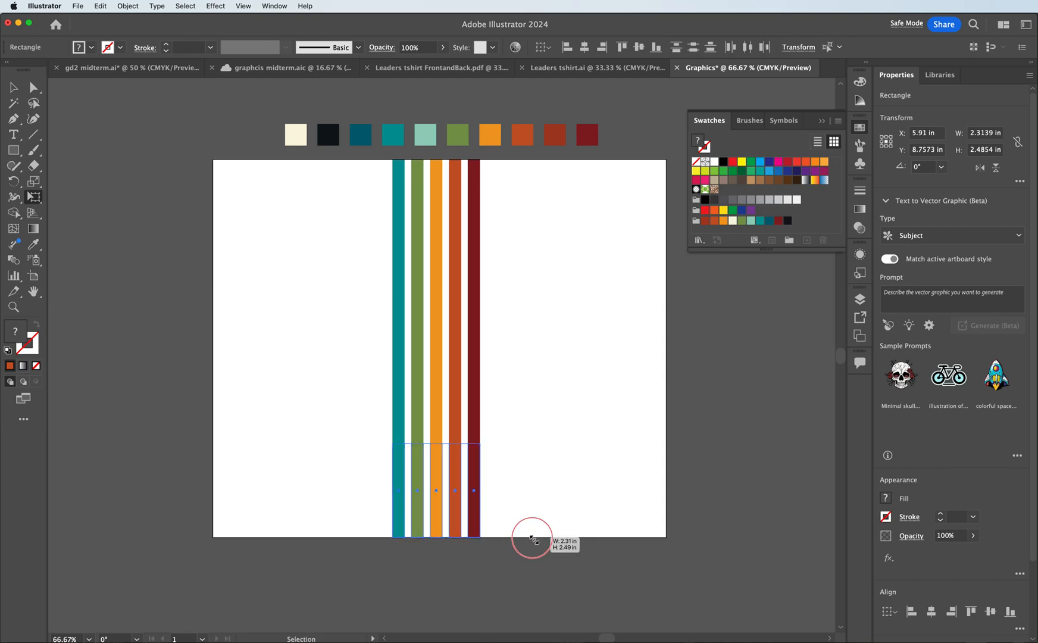
pyautogui.press('e')
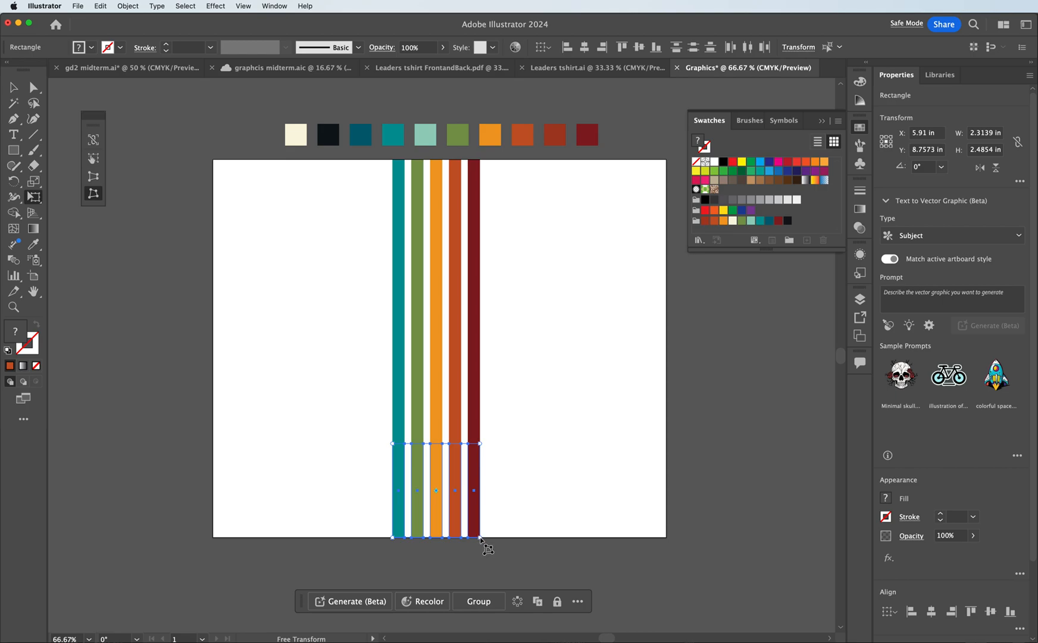
pyautogui.moveTo(482, 540); pyautogui.dragTo(667, 540)
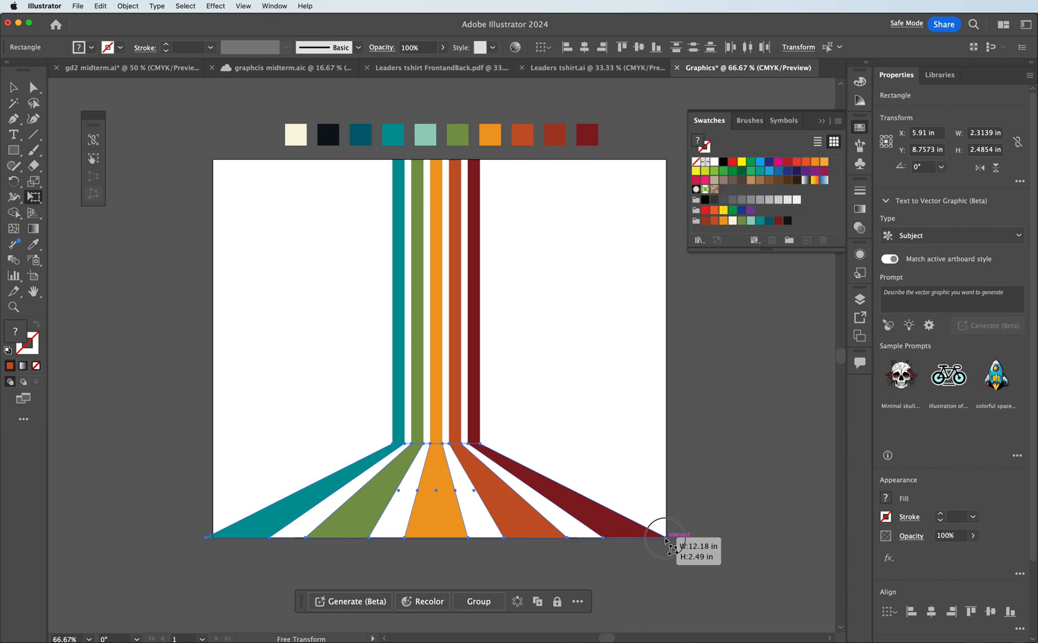
pyautogui.moveTo(666, 539); pyautogui.dragTo(666, 539)
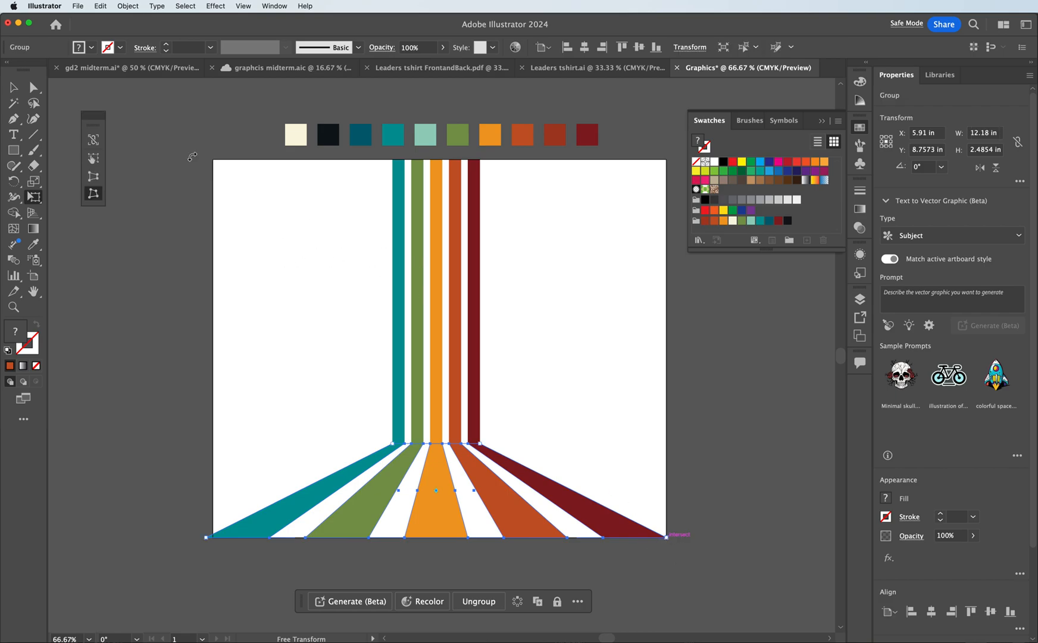
pyautogui.click(13, 87)
pyautogui.click(466, 257)
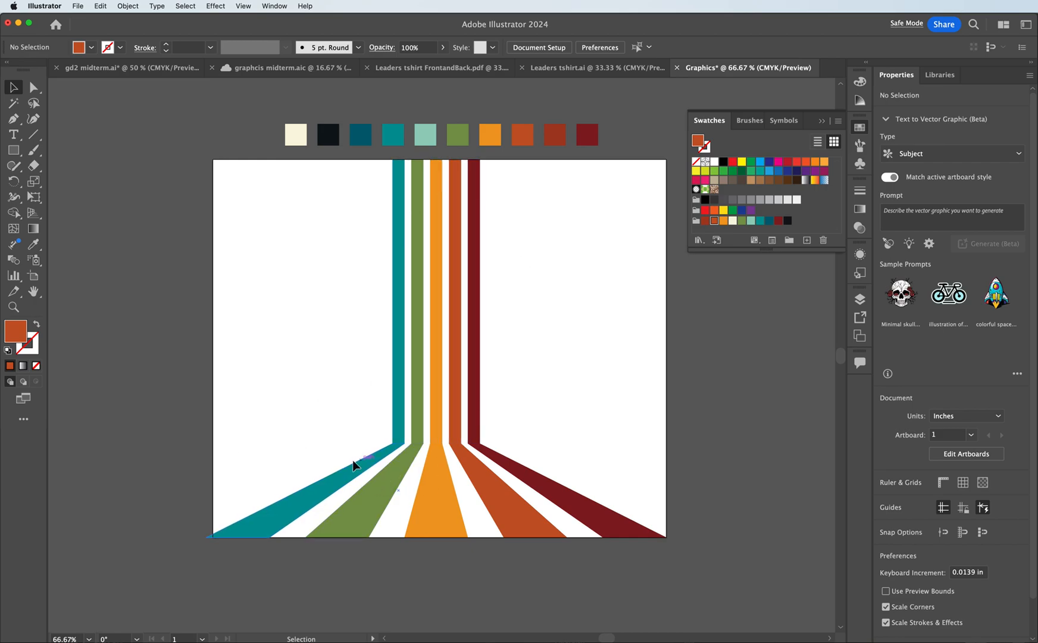
pyautogui.moveTo(294, 391); pyautogui.dragTo(584, 498)
pyautogui.click(598, 405)
# - Draw a burnt orange circle about 6.93 in across, centred over the vertical stripes
pyautogui.moveTo(13, 150); pyautogui.dragTo(67, 185)
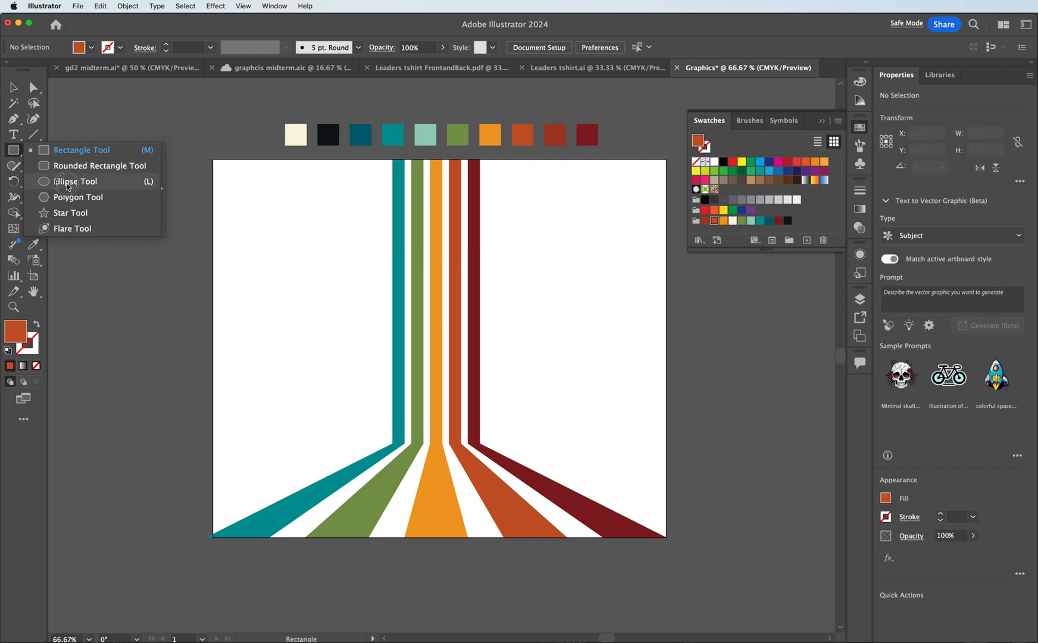
pyautogui.moveTo(68, 186); pyautogui.dragTo(68, 186)
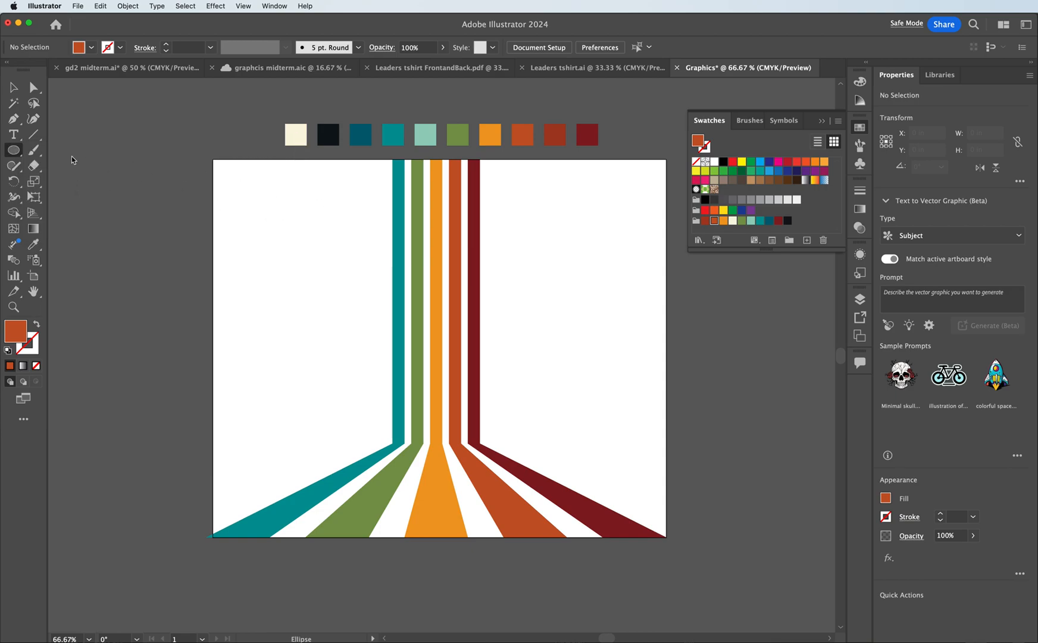
pyautogui.moveTo(305, 206); pyautogui.dragTo(567, 452)
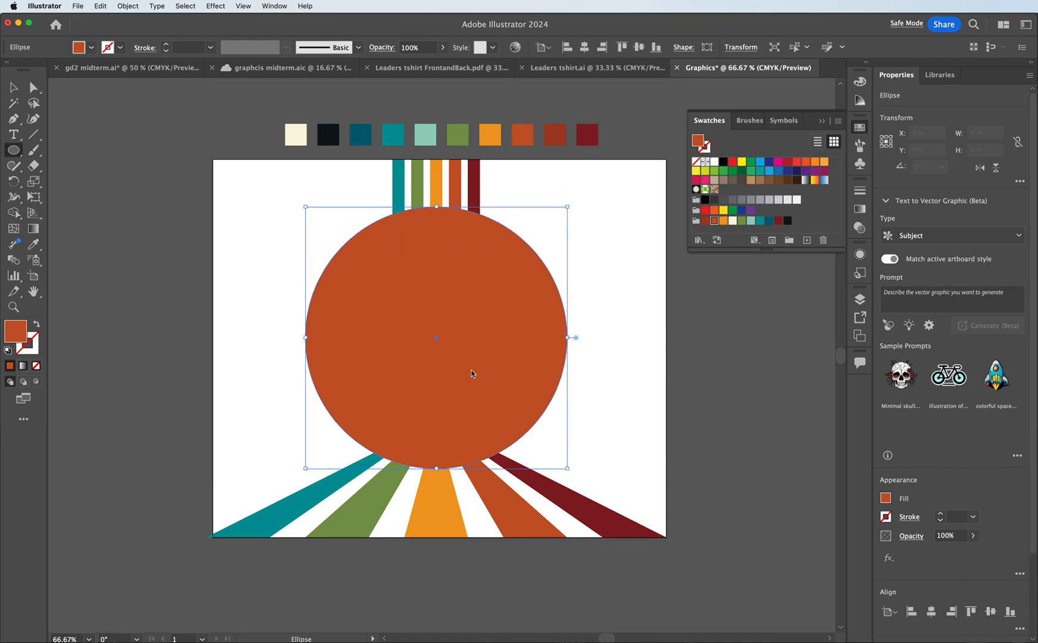
# - Cut the circle to its upper half by deleting the bottom anchor point, and close the flat edge with the Pen tool
pyautogui.click(35, 88)
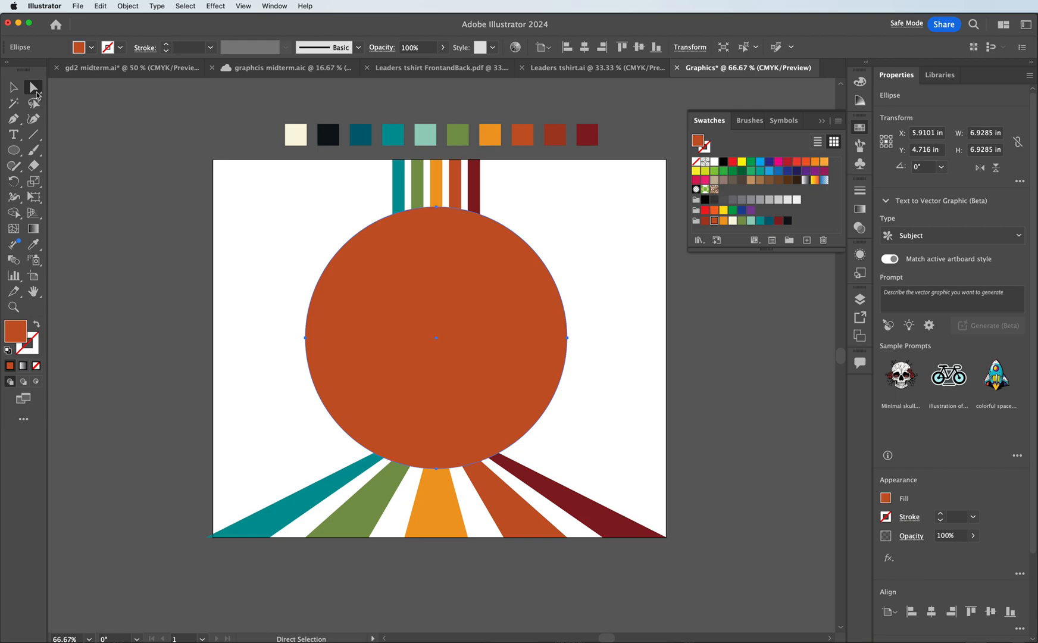
pyautogui.click(437, 469)
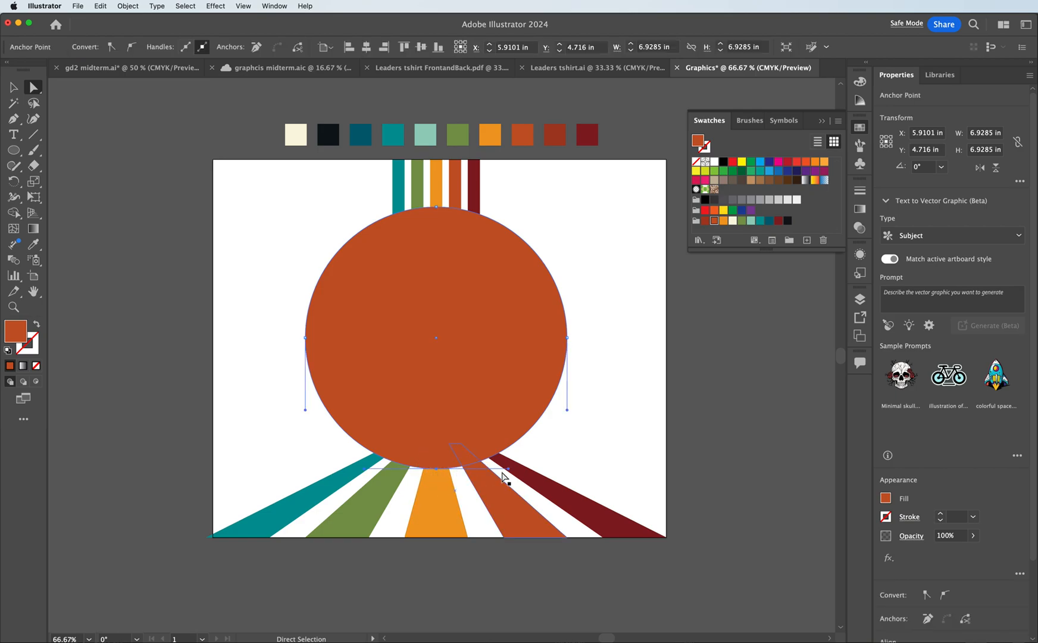
pyautogui.press('Delete')
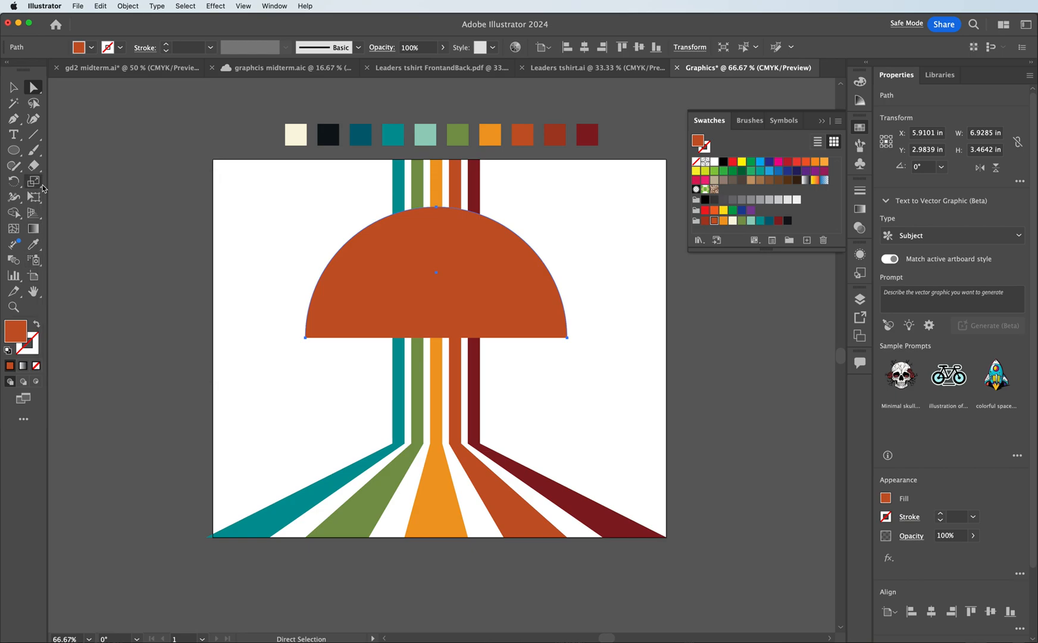
pyautogui.click(13, 122)
pyautogui.click(305, 338)
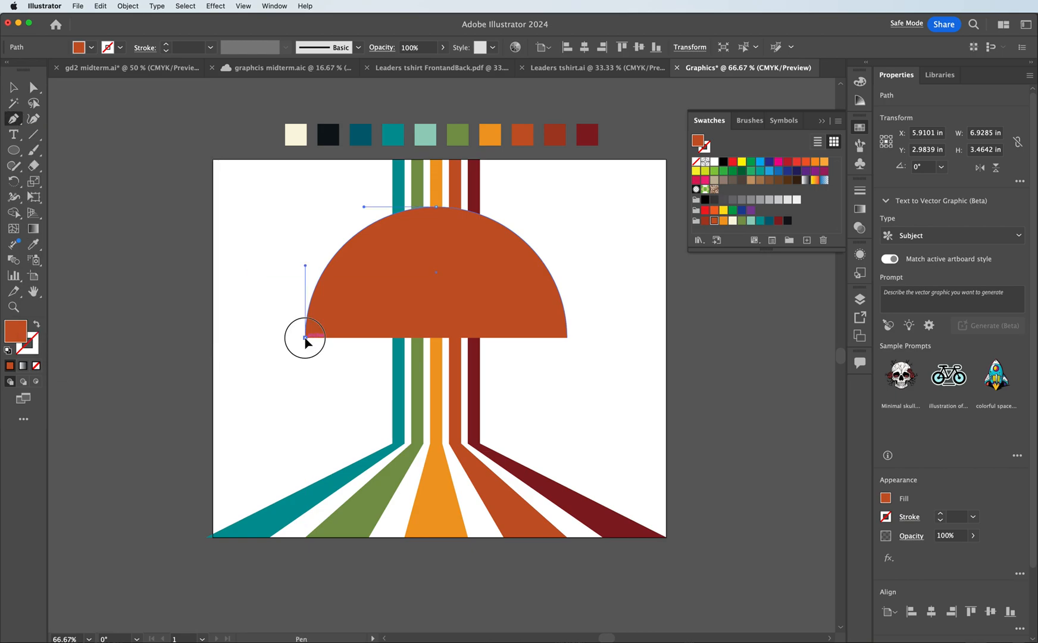
pyautogui.click(567, 338)
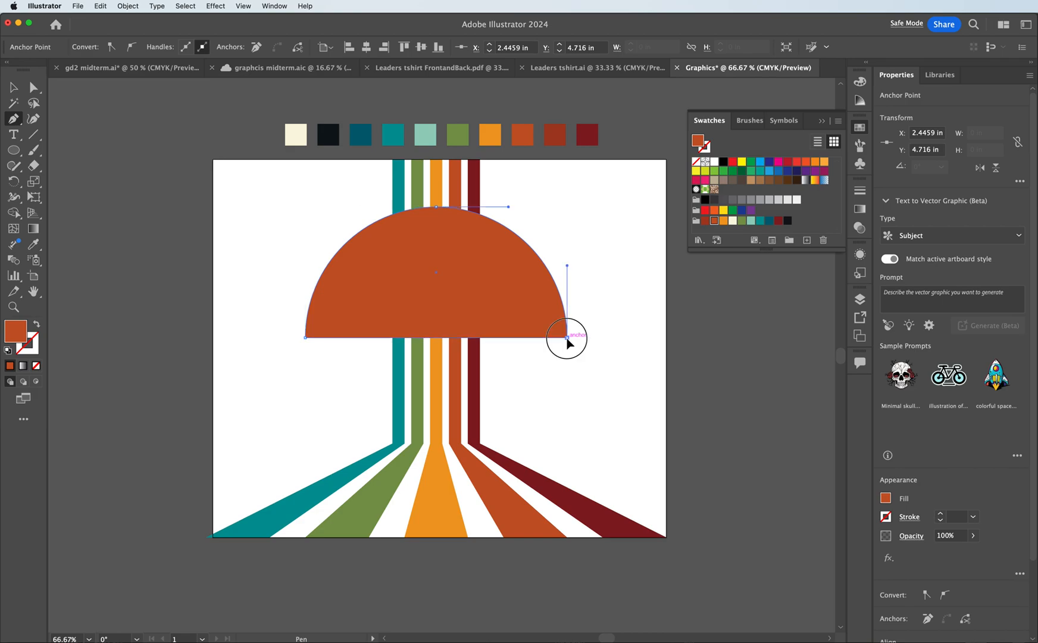
pyautogui.press('v')
pyautogui.click(506, 341)
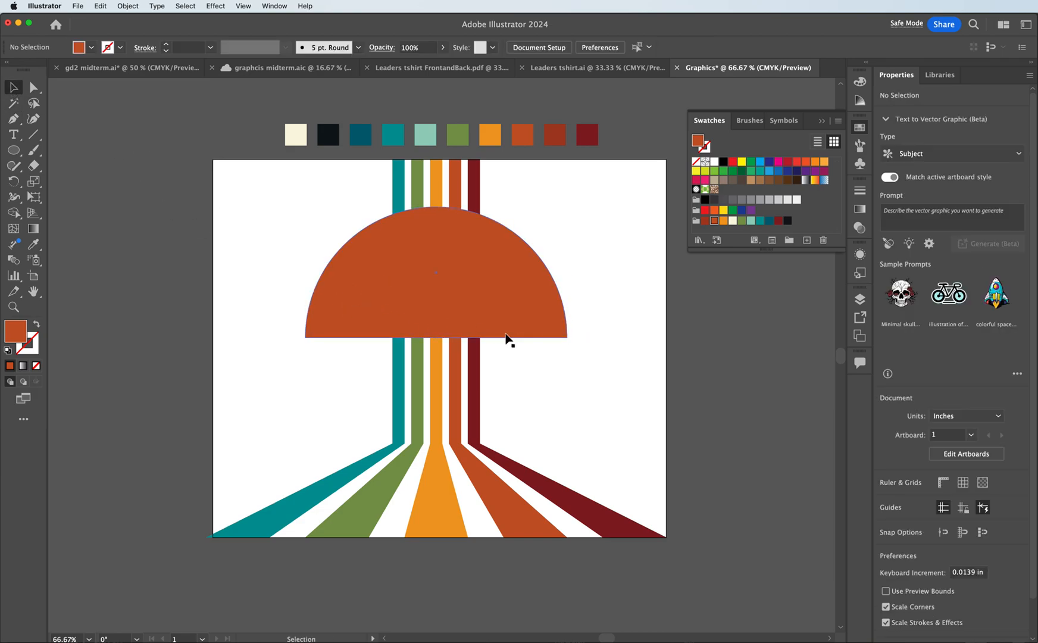
# - Enlarge the semicircle to about 10.25 by 5.13 in and move it down over the start of the flared stripes
pyautogui.click(500, 316)
pyautogui.moveTo(436, 338); pyautogui.dragTo(436, 400)
pyautogui.moveTo(531, 356); pyautogui.dragTo(530, 417)
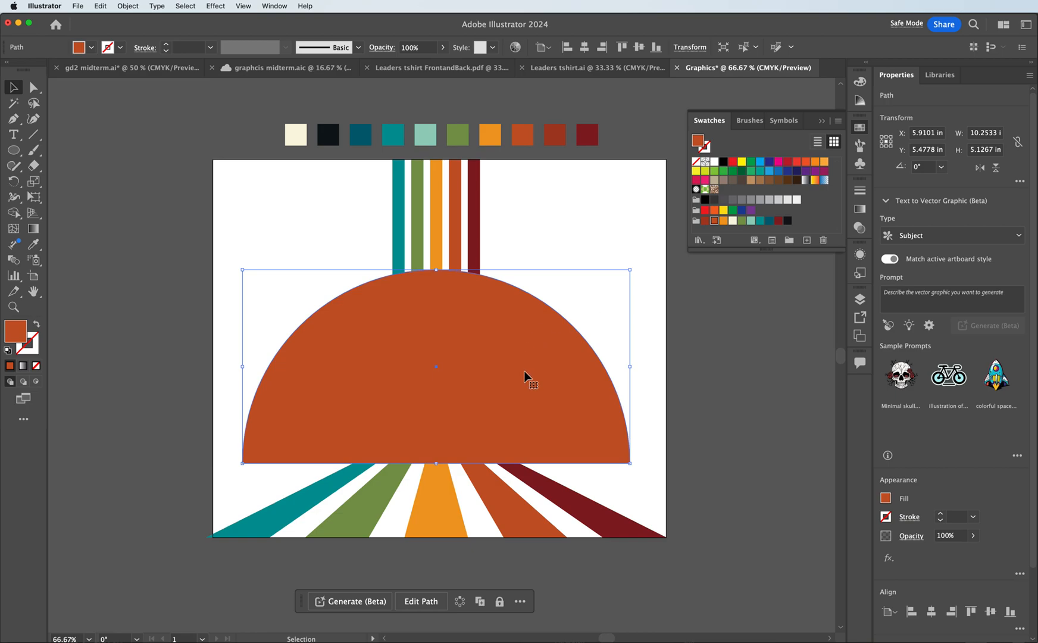
pyautogui.press('a')
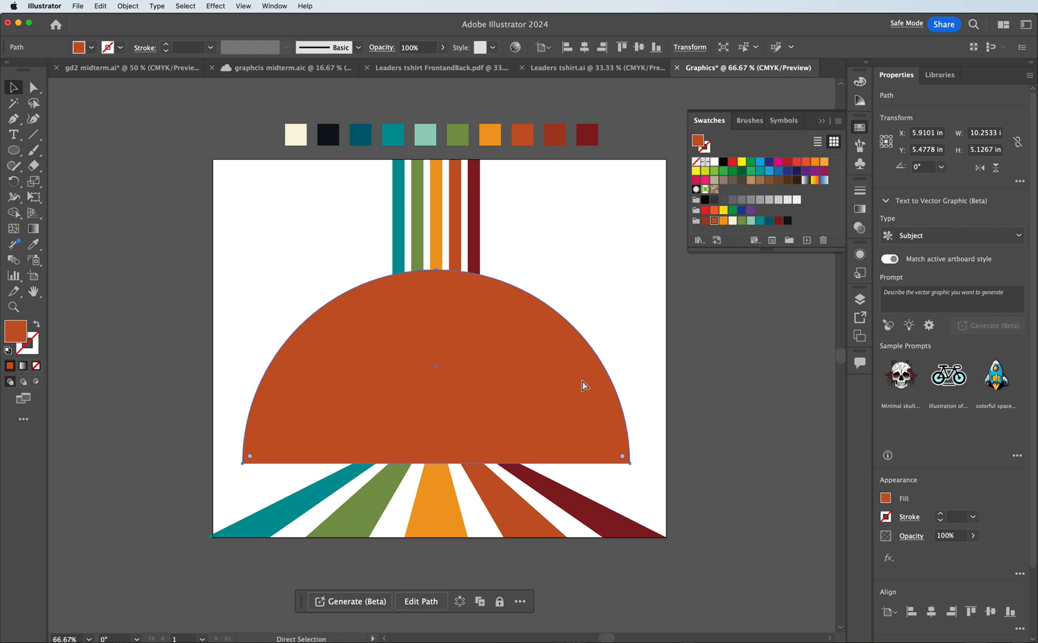
pyautogui.press('v')
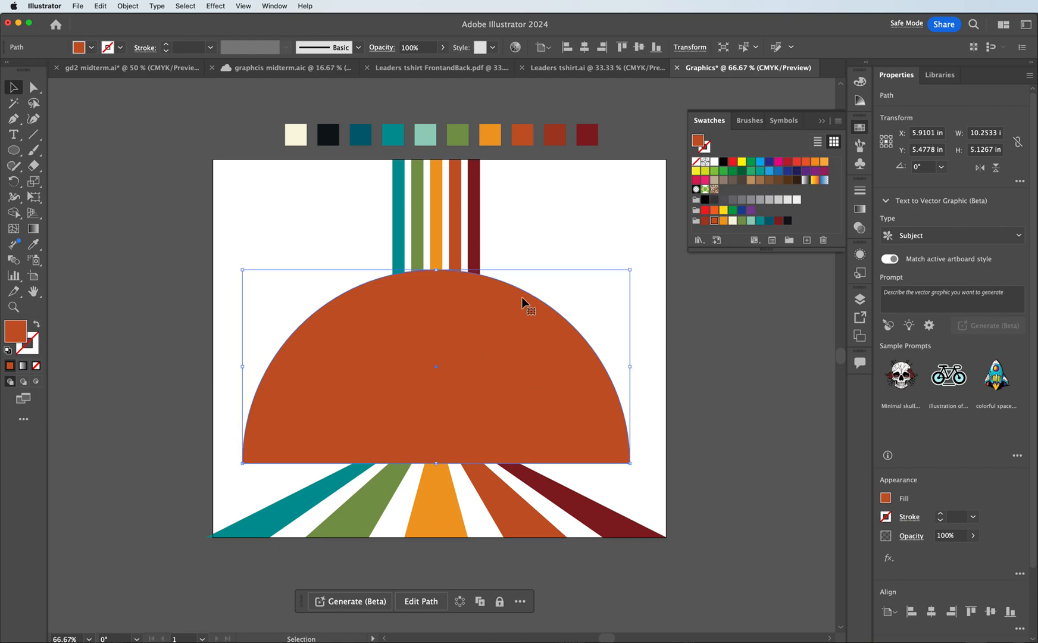
# - Try a smaller semicircle copy about 6.79 in wide, filled with the palette's near-black and centred on the orange one
pyautogui.moveTo(522, 297); pyautogui.dragTo(685, 364)
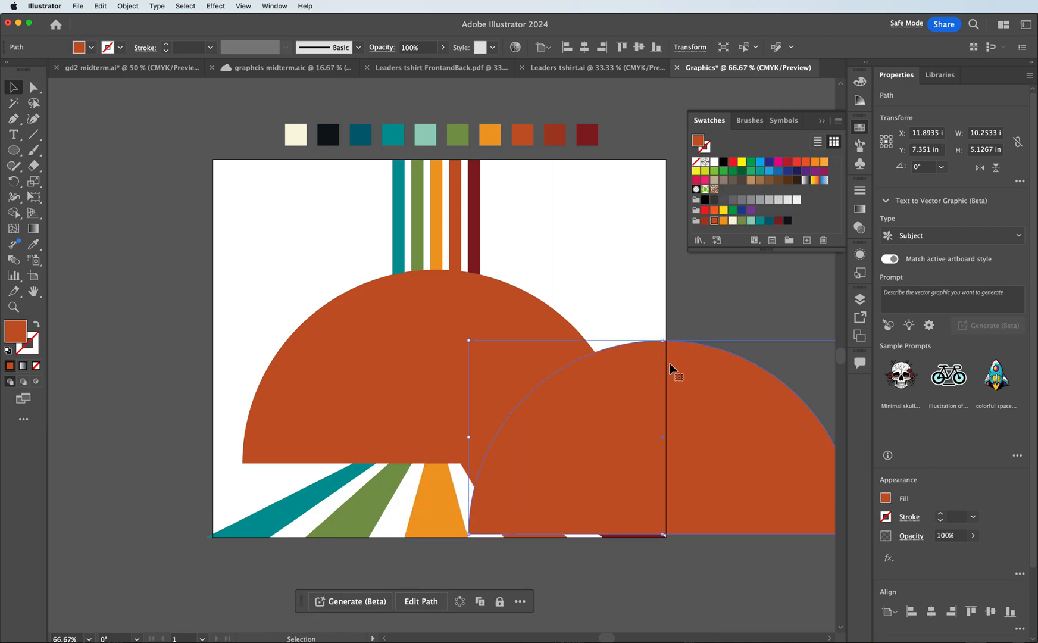
pyautogui.moveTo(662, 340); pyautogui.dragTo(501, 381)
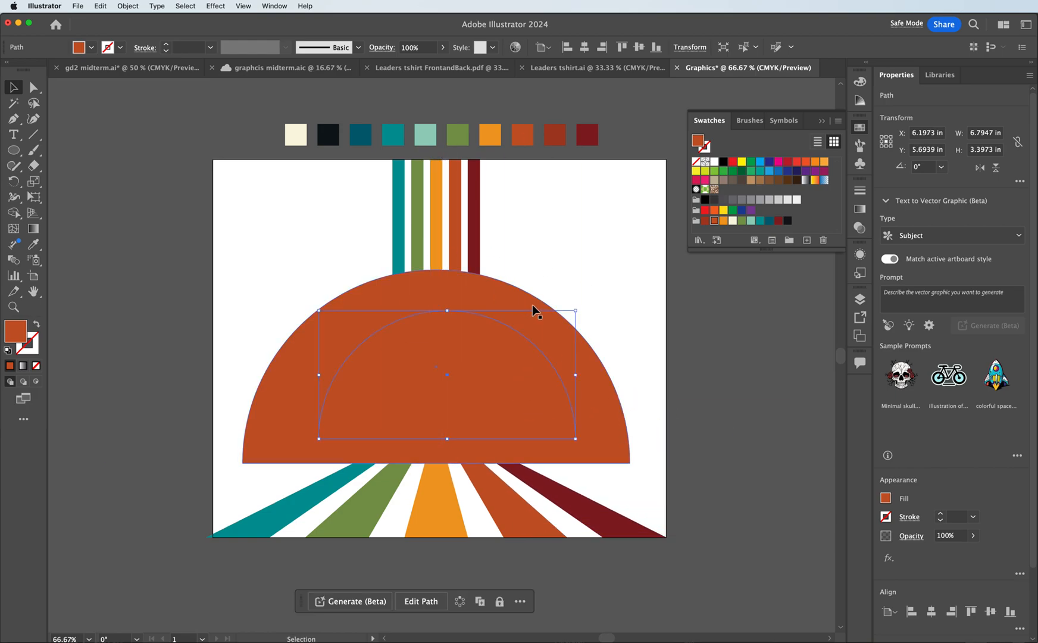
pyautogui.click(33, 244)
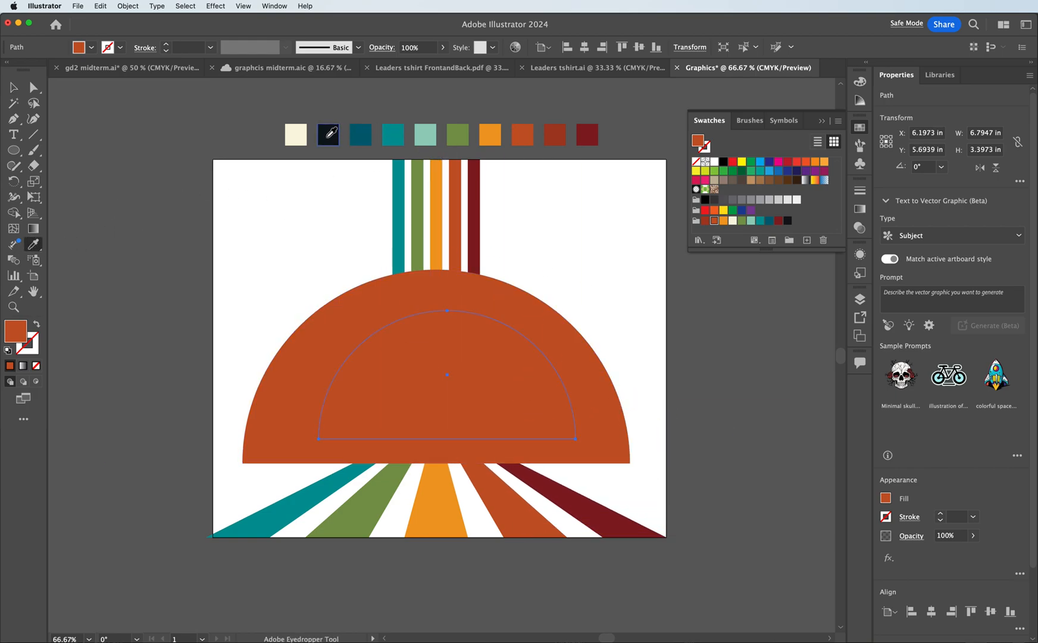
pyautogui.click(328, 134)
pyautogui.press('v')
pyautogui.moveTo(447, 378)
pyautogui.mouseDown()
pyautogui.moveTo(433, 367)
pyautogui.moveTo(436, 377)
pyautogui.mouseUp()
pyautogui.keyDown('shift'); pyautogui.click(440, 280); pyautogui.keyUp('shift')
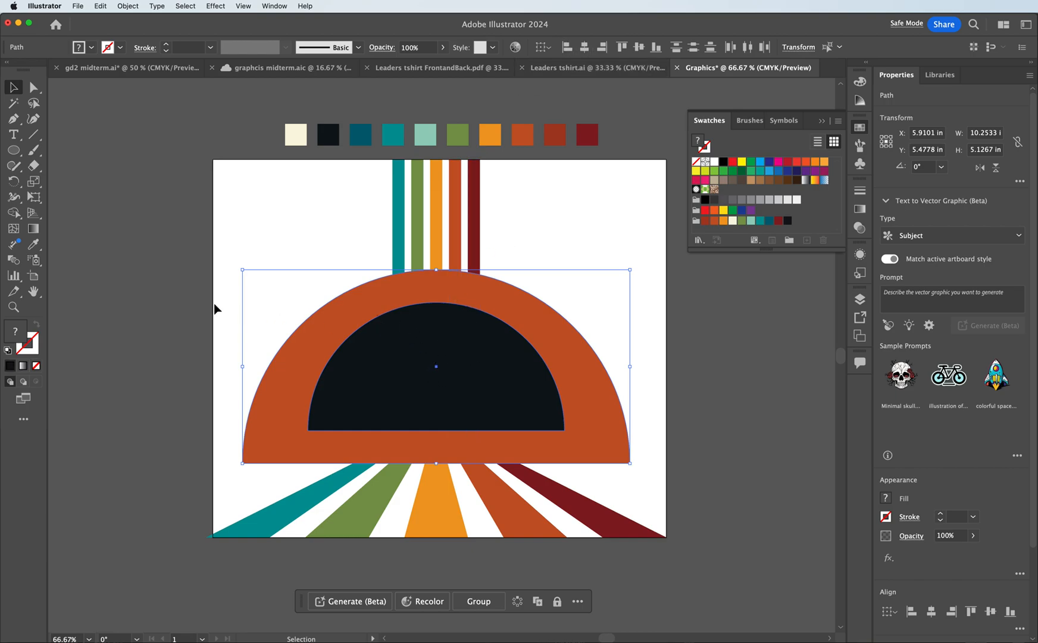
# - Flatten the near-black copy to about 2.95 in tall, recentre it, and delete it
pyautogui.click(141, 297)
pyautogui.click(419, 324)
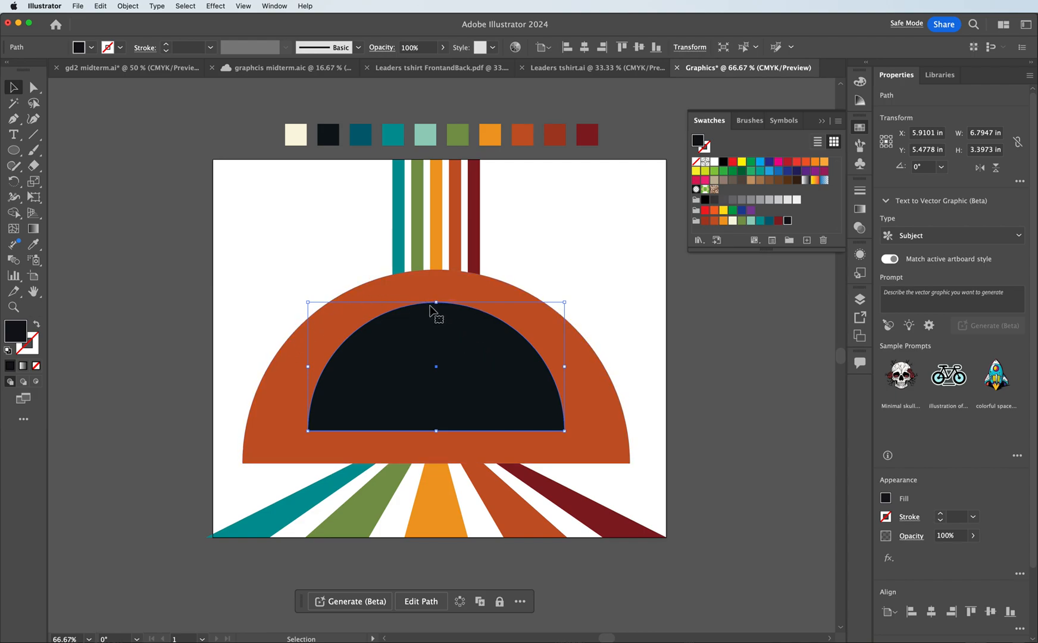
pyautogui.moveTo(436, 304); pyautogui.dragTo(437, 322)
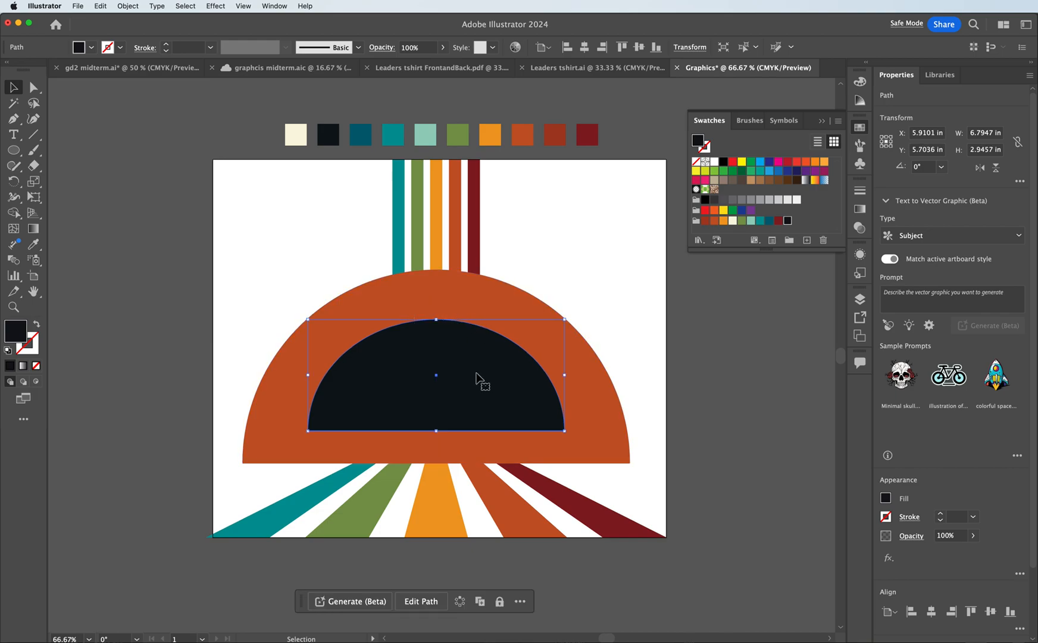
pyautogui.moveTo(466, 365); pyautogui.dragTo(465, 356)
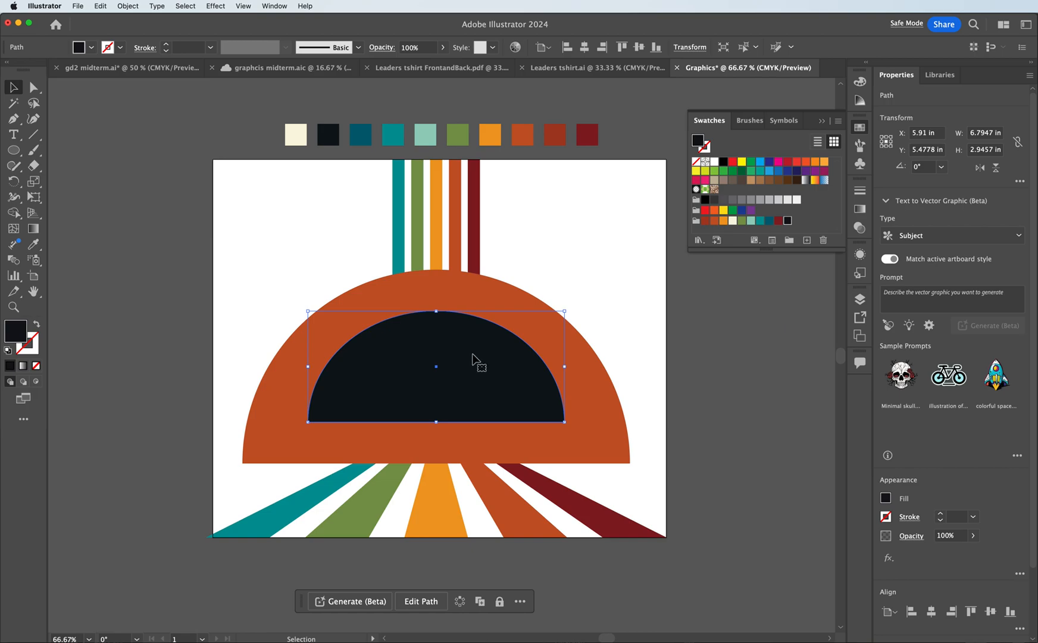
pyautogui.press('Delete')
# - Start an Offset Path on the orange semicircle and preview an offset of -0.5 in
pyautogui.click(470, 353)
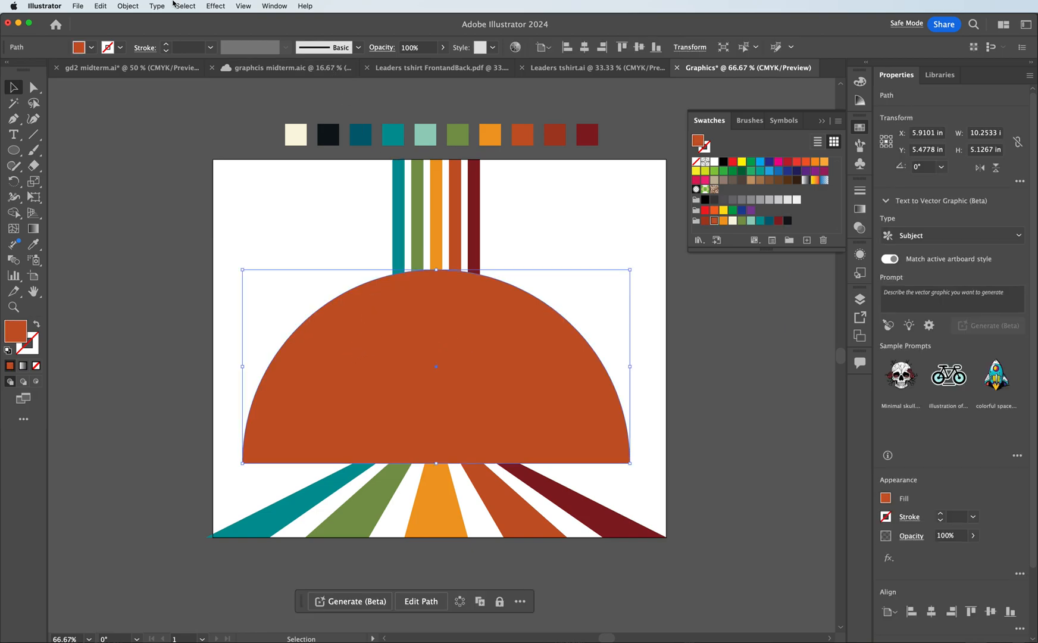
pyautogui.click(137, 6)
pyautogui.moveTo(171, 284)
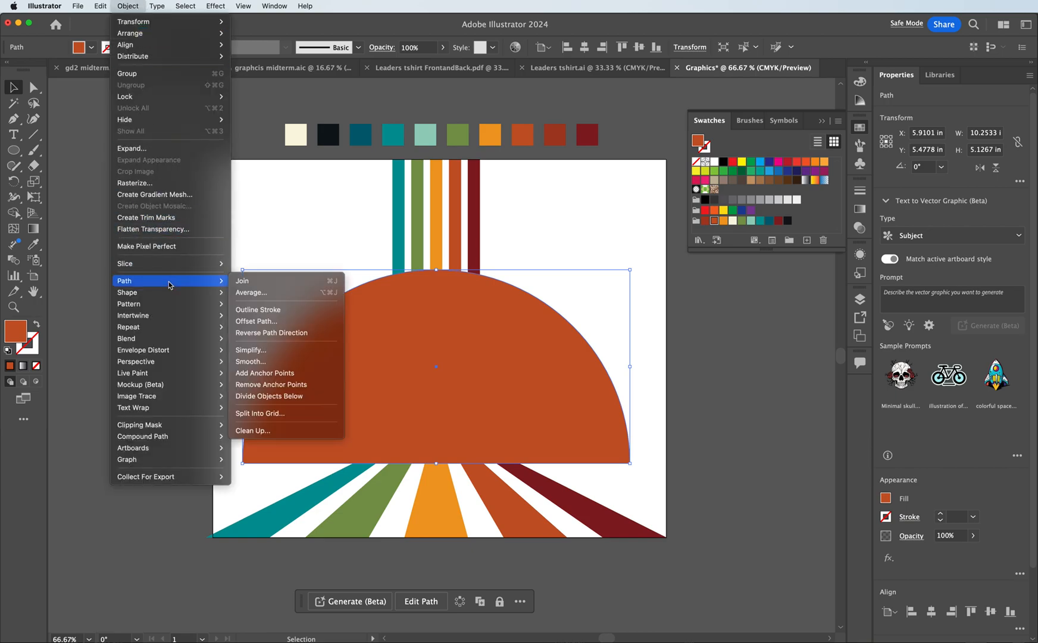
pyautogui.click(278, 322)
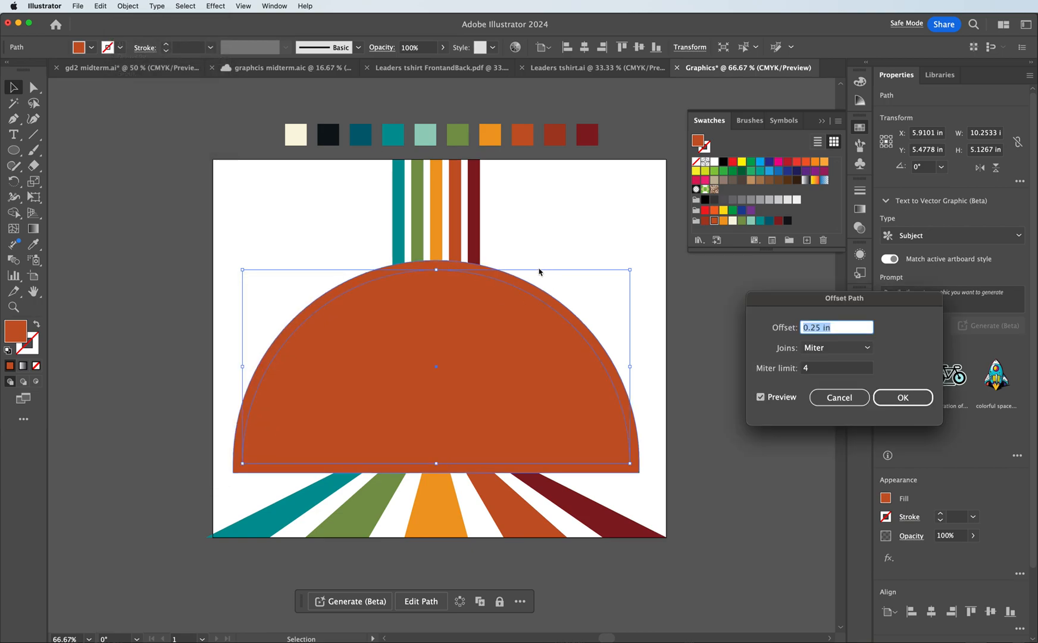
pyautogui.click(804, 328)
pyautogui.write('-')
pyautogui.doubleClick(815, 332)
pyautogui.write('0.5')
pyautogui.click(761, 396)
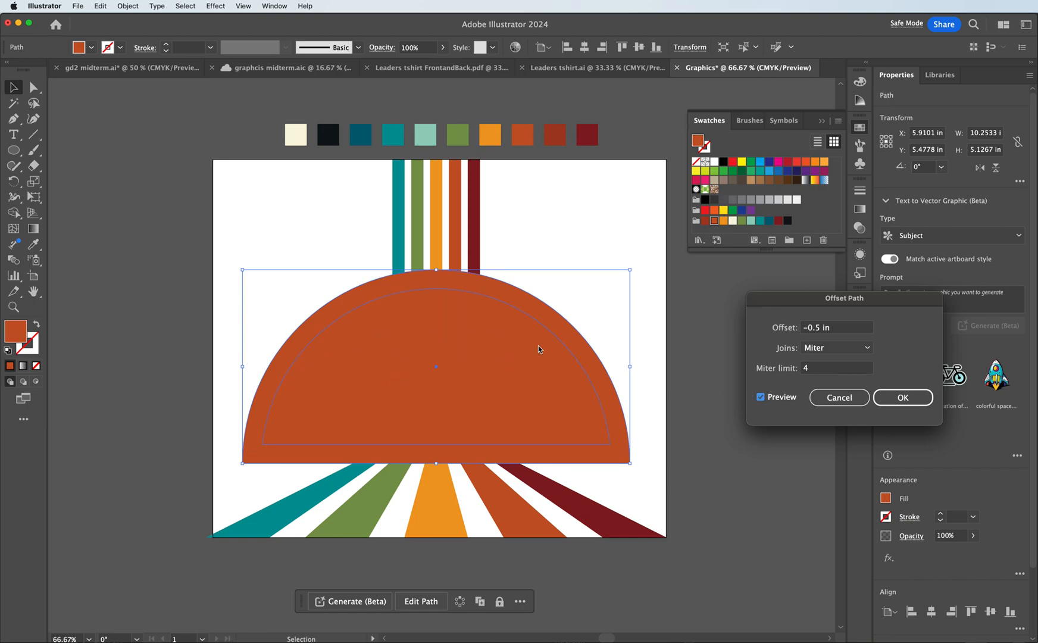
# - Preview the semicircle's offset at -1.5 in and at -1 in
pyautogui.moveTo(816, 330); pyautogui.dragTo(807, 329)
pyautogui.click(821, 328)
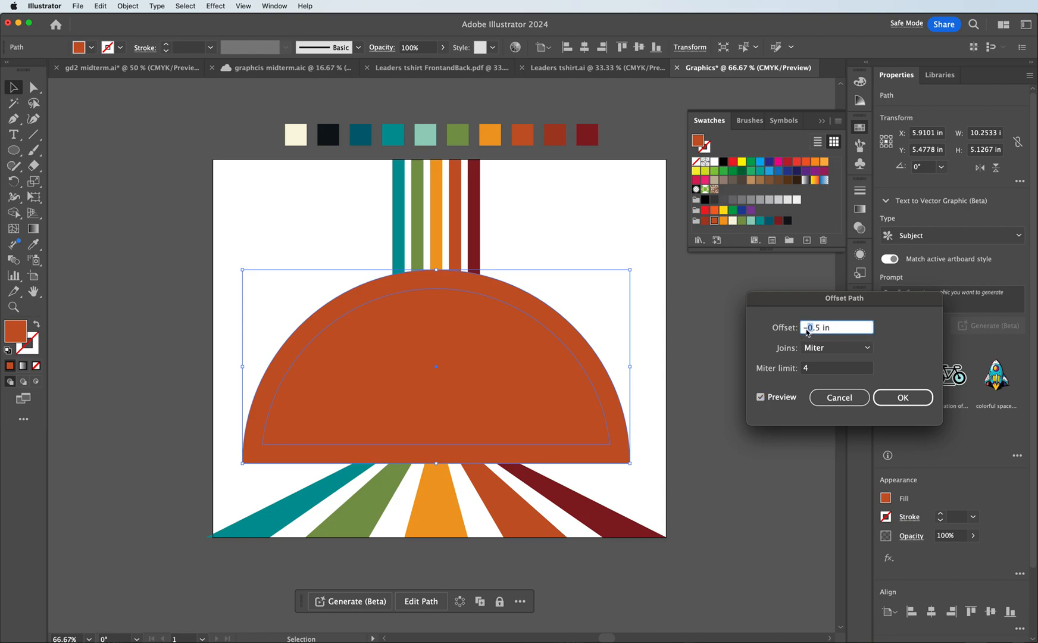
pyautogui.click(763, 400)
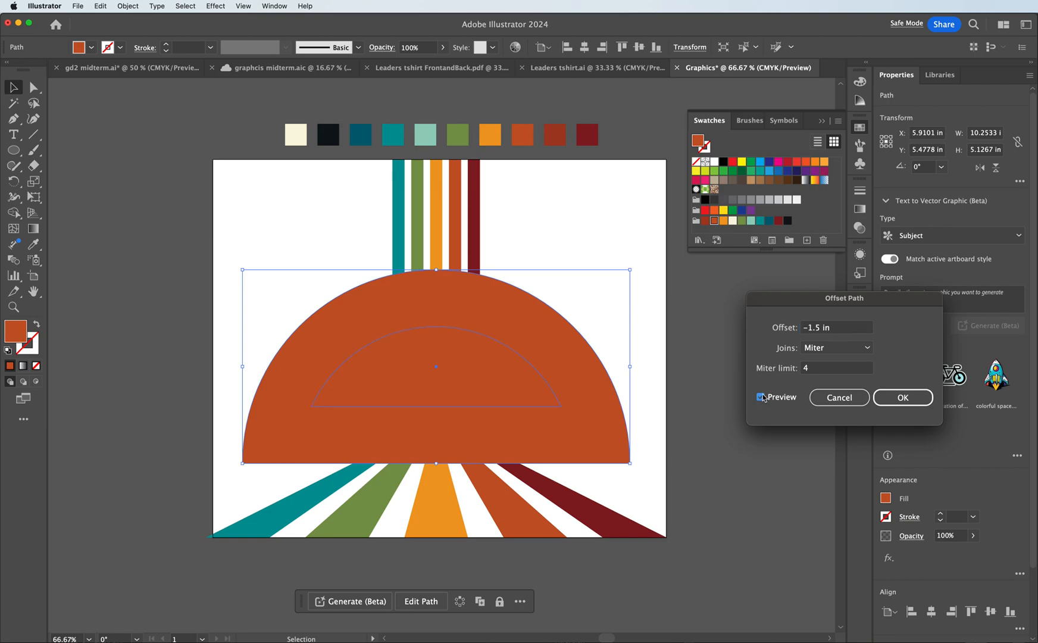
pyautogui.click(816, 329)
pyautogui.moveTo(820, 329); pyautogui.dragTo(815, 329)
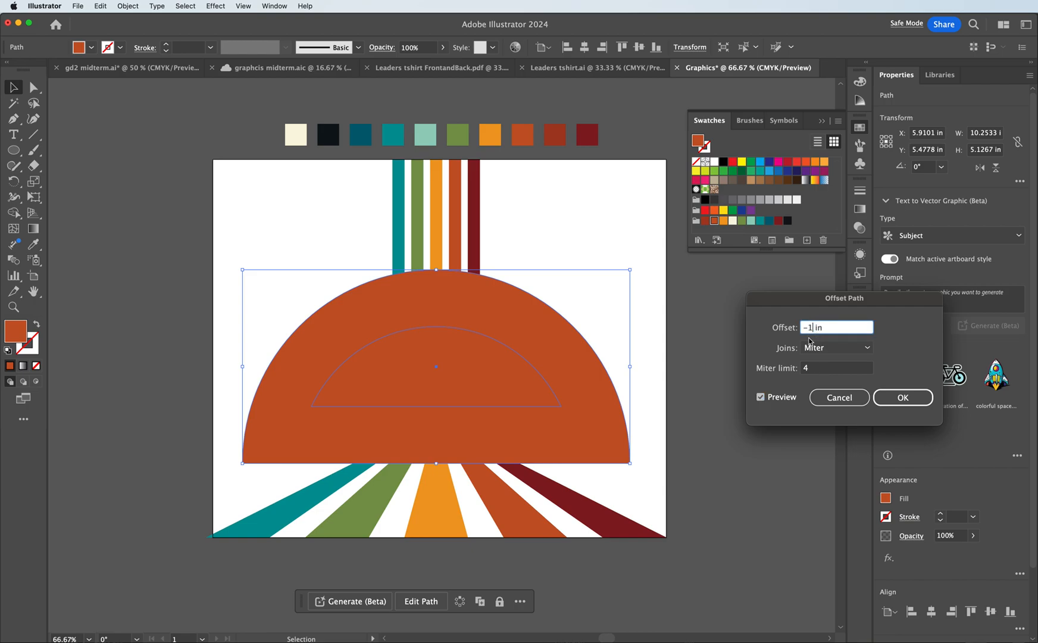
pyautogui.click(762, 399)
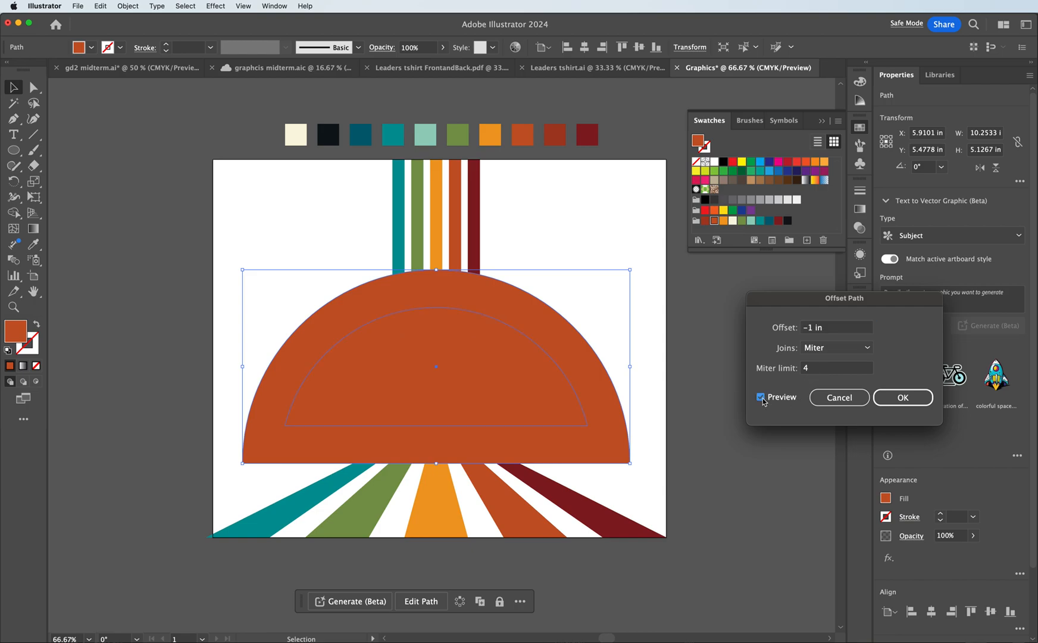
# - Set the semicircle's offset to -1.1 in, preview it, and apply the offset
pyautogui.moveTo(815, 331); pyautogui.dragTo(808, 332)
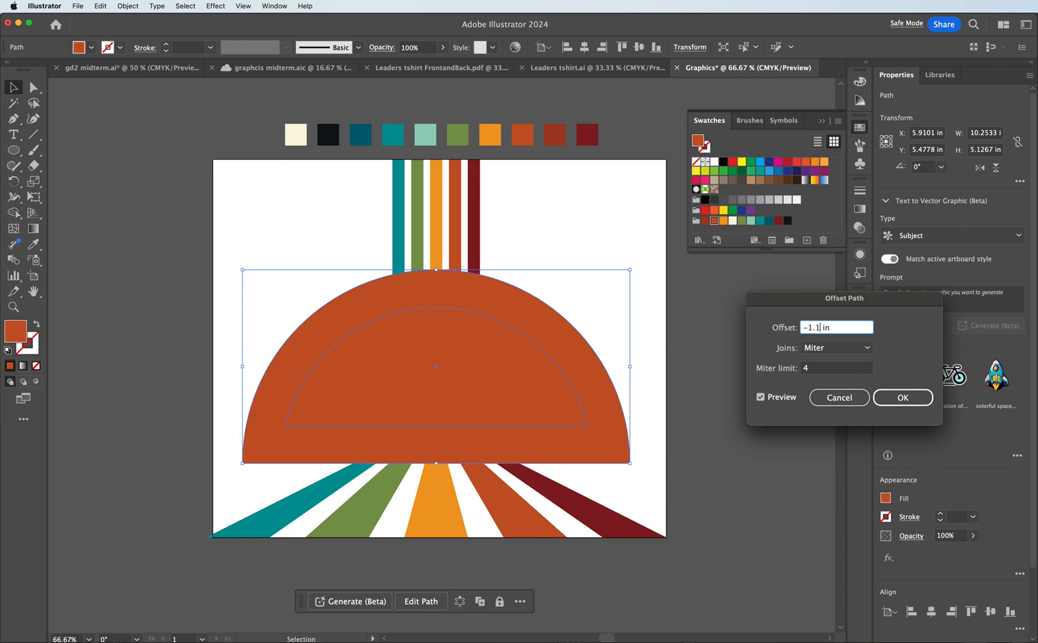
pyautogui.click(760, 398)
pyautogui.click(760, 398)
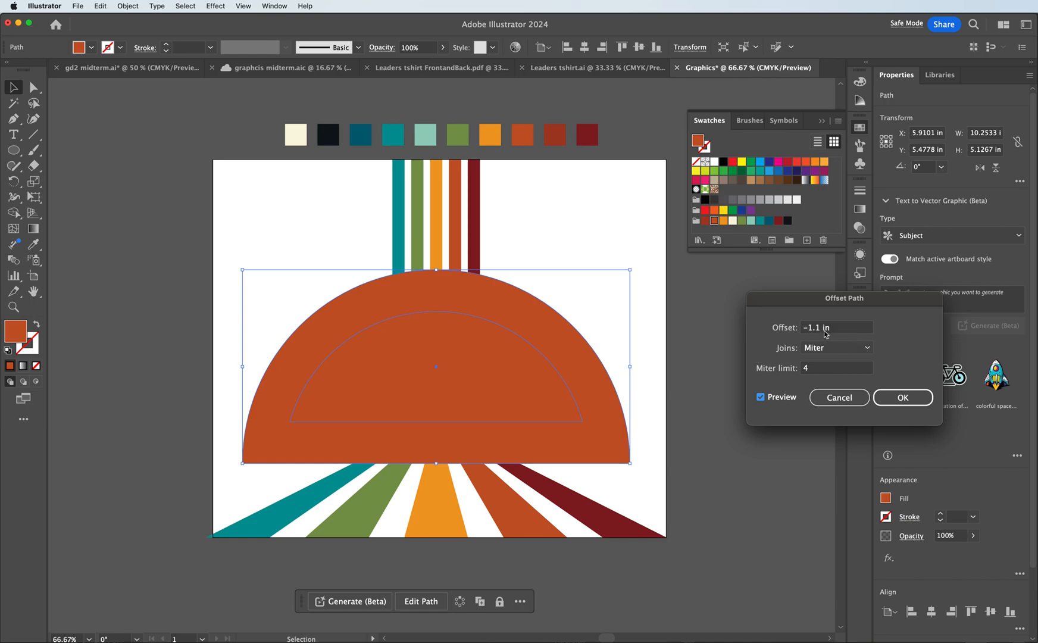
pyautogui.click(903, 398)
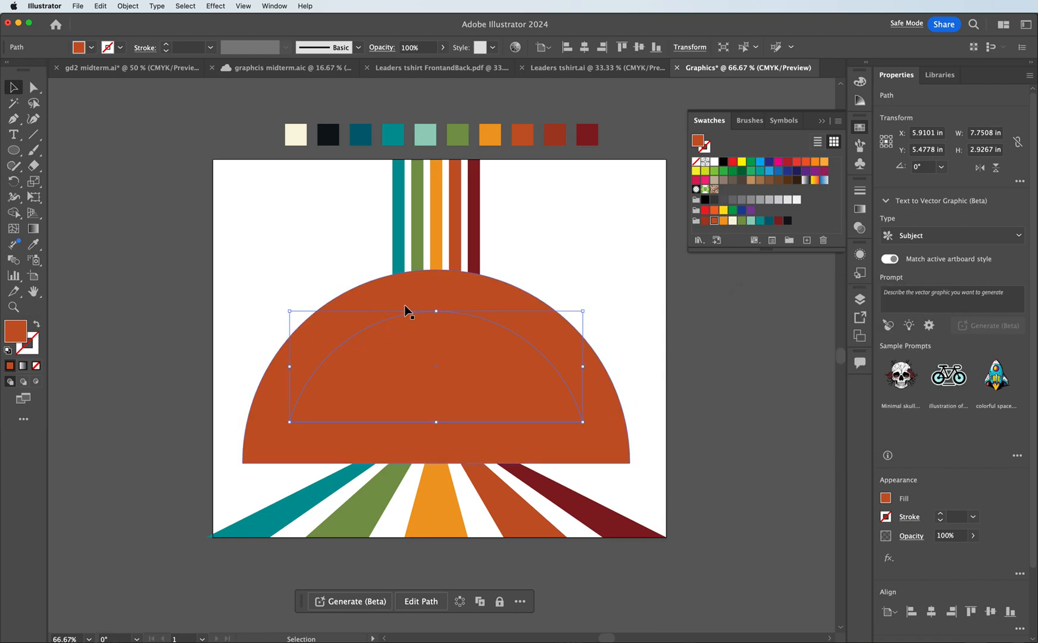
# - Cut the inset inner shape out of the orange semicircle with the Shape Builder and deselect the result
pyautogui.click(21, 209)
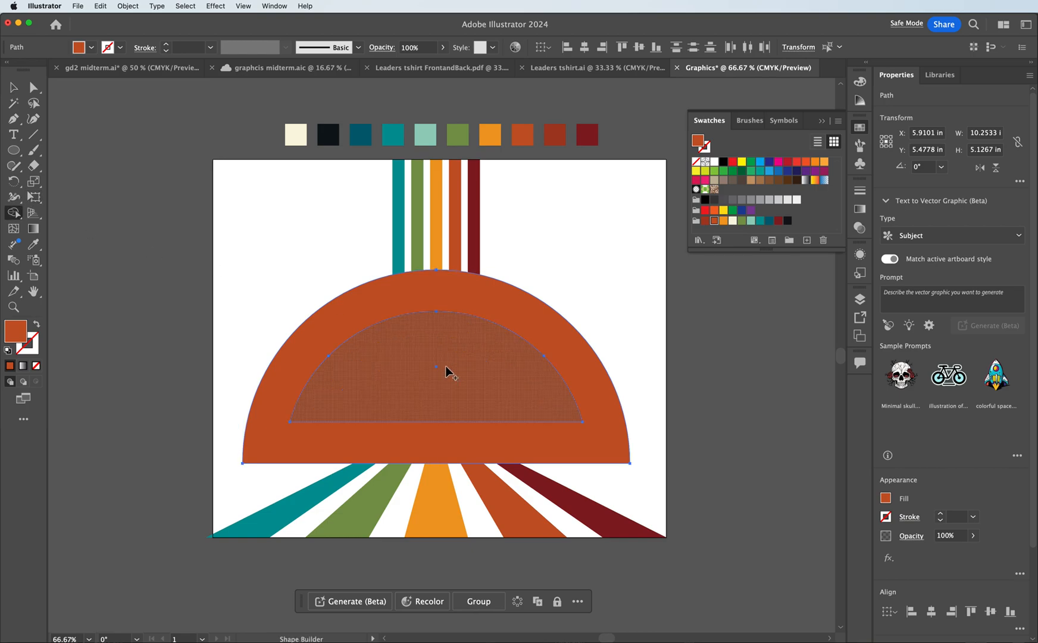
pyautogui.keyDown('alt'); pyautogui.click(469, 369); pyautogui.keyUp('alt')
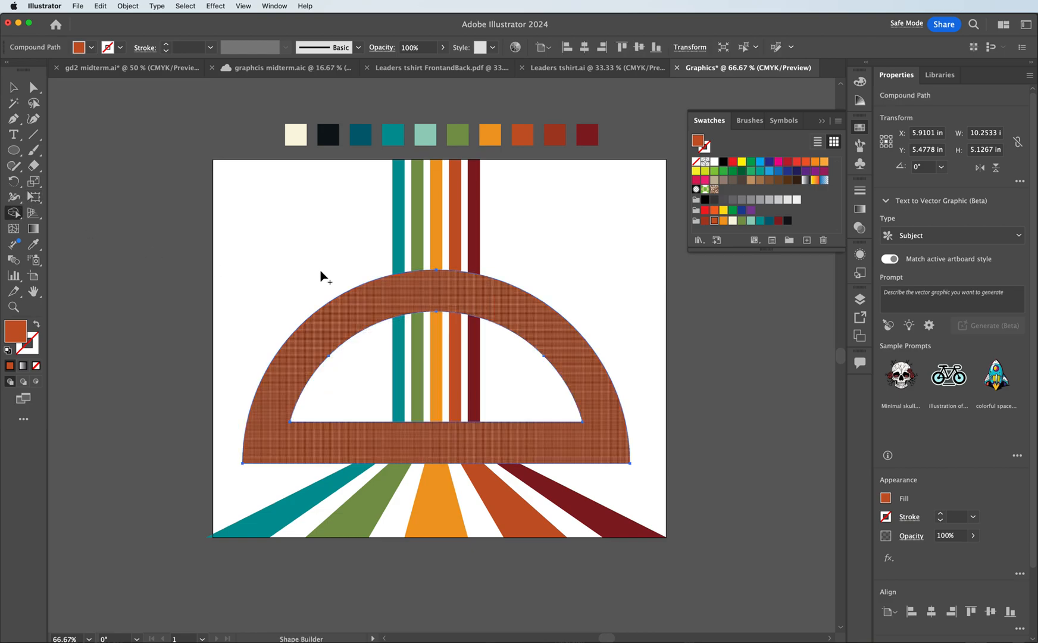
pyautogui.click(13, 87)
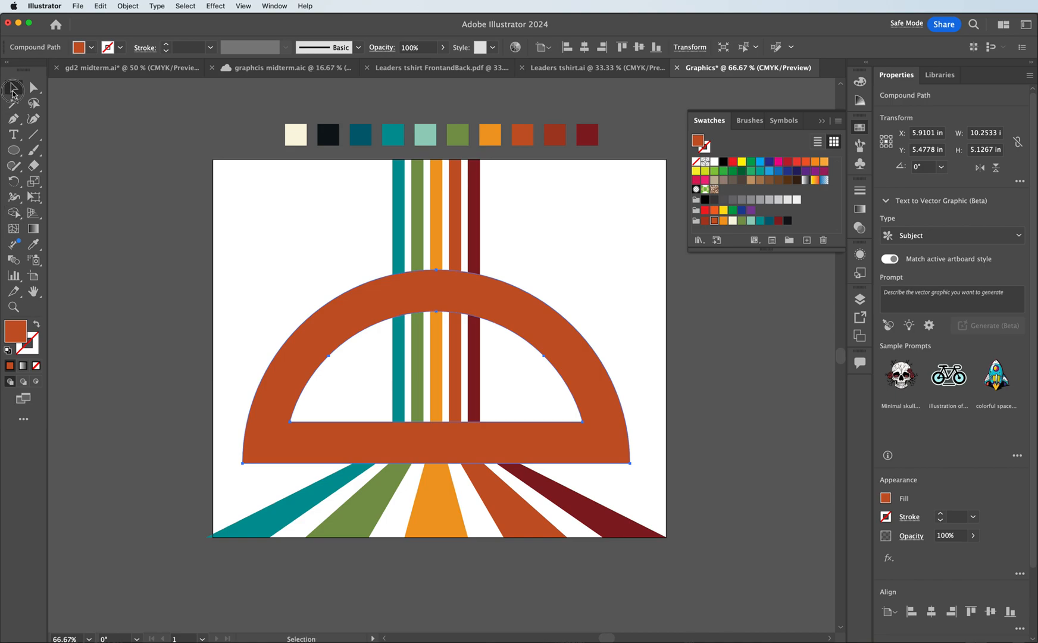
pyautogui.click(250, 243)
# - Fill the hollow semicircle with the dark teal-blue swatch from the sampled palette
pyautogui.scroll(-2, 132, 275)
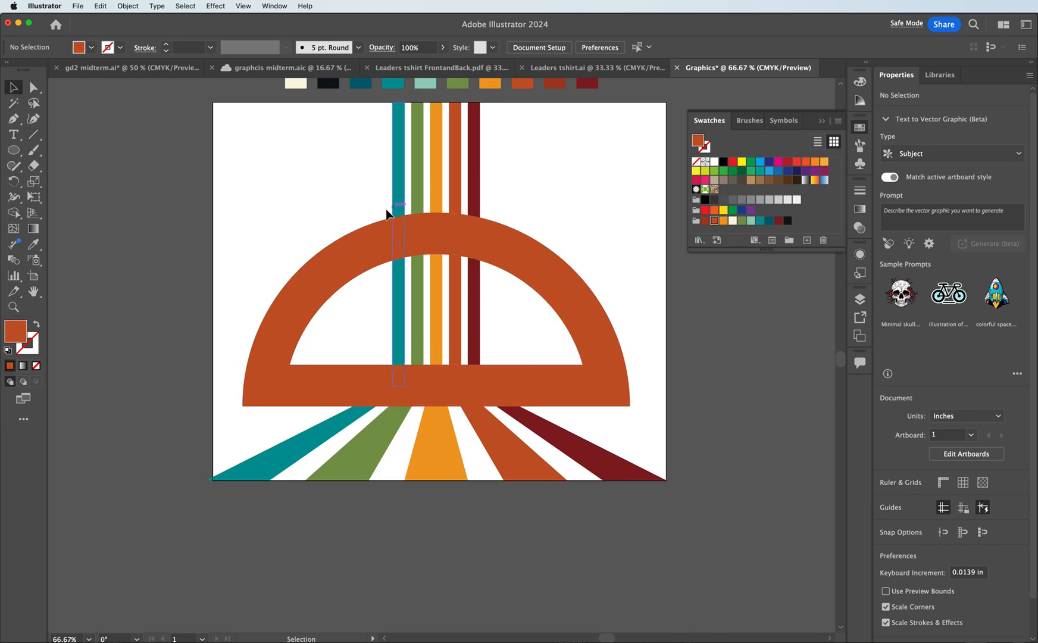
pyautogui.click(34, 293)
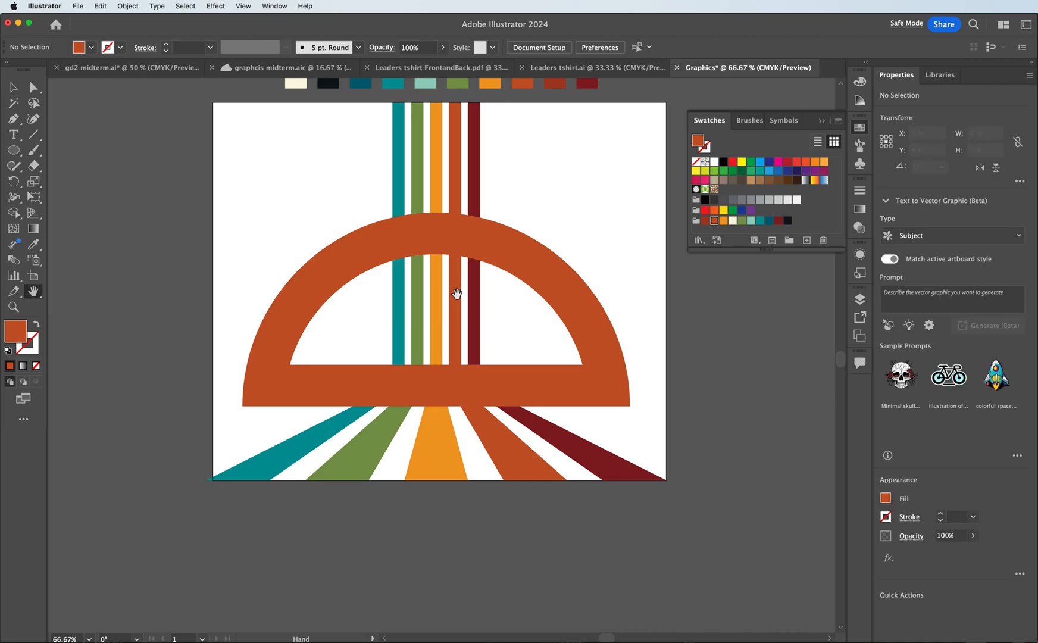
pyautogui.press('super+equal')
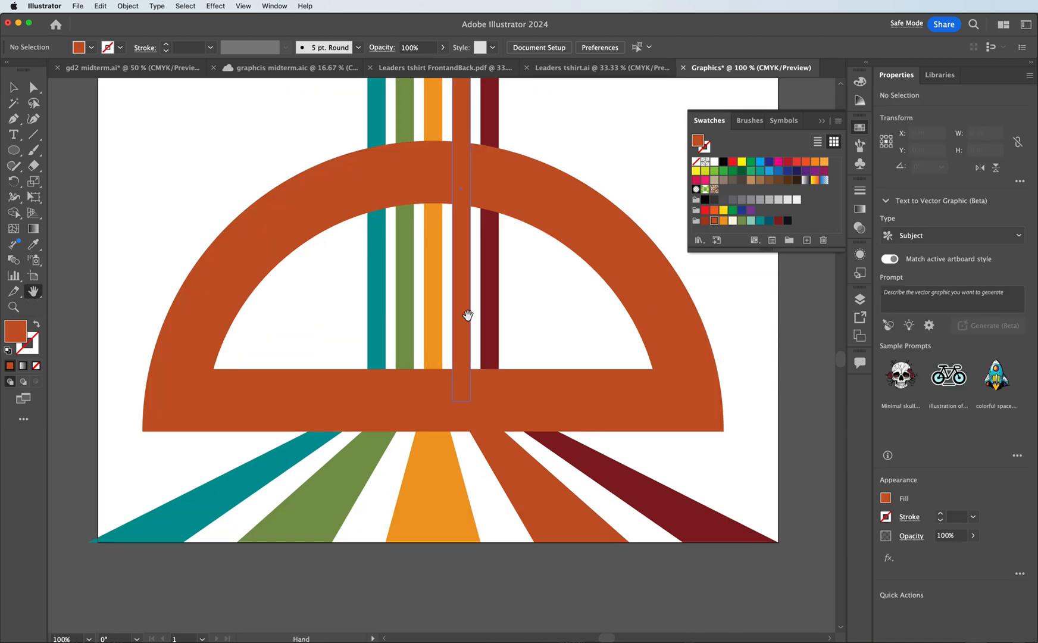
pyautogui.scroll(-1, 395, 335)
pyautogui.scroll(2, 396, 335)
pyautogui.scroll(2, 396, 335)
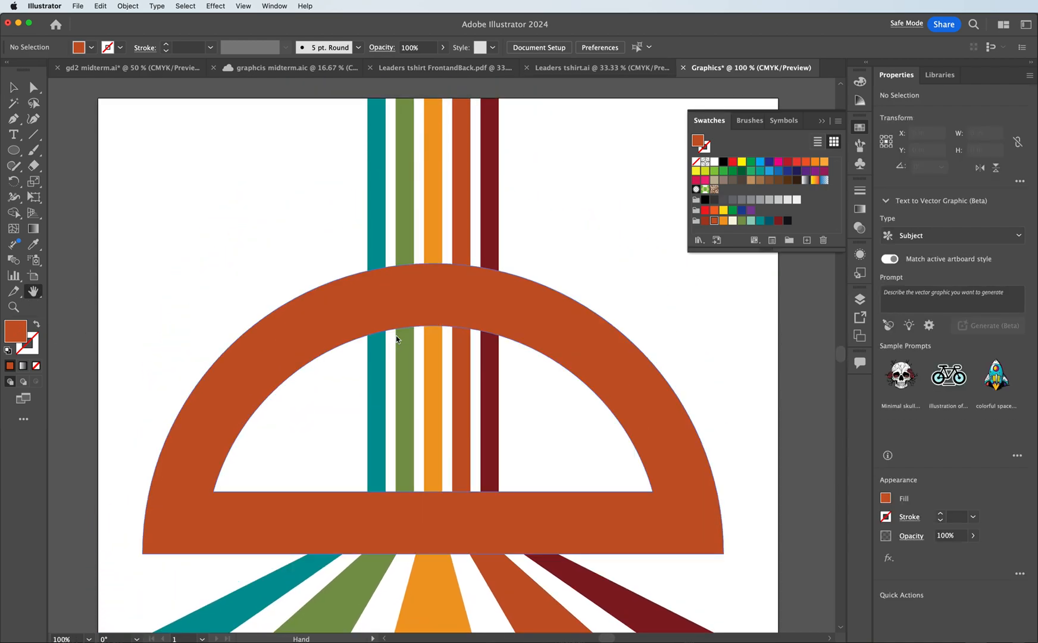
pyautogui.click(13, 87)
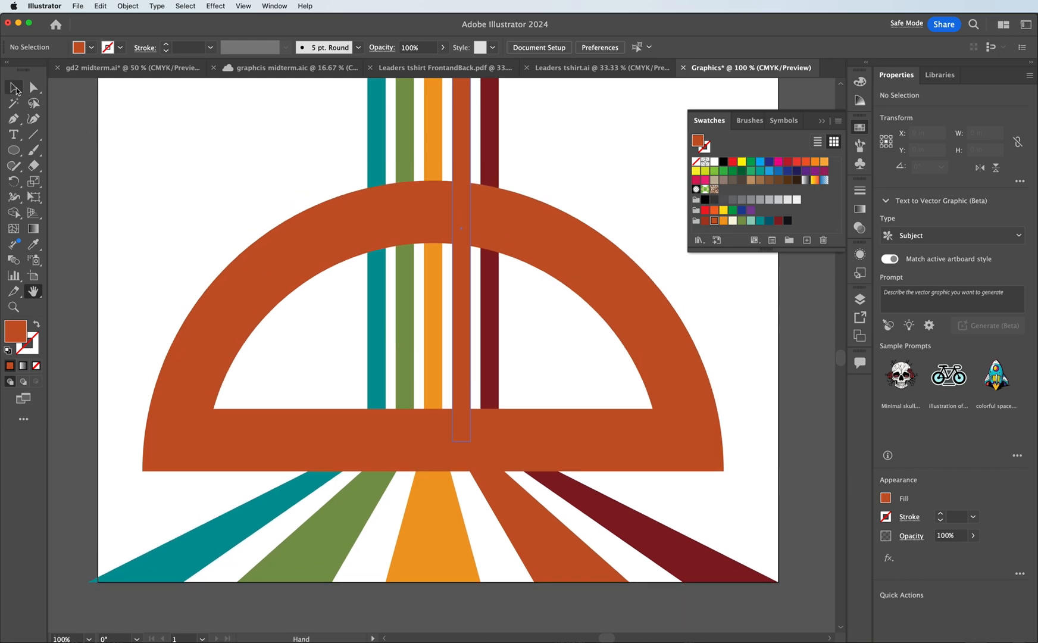
pyautogui.click(550, 246)
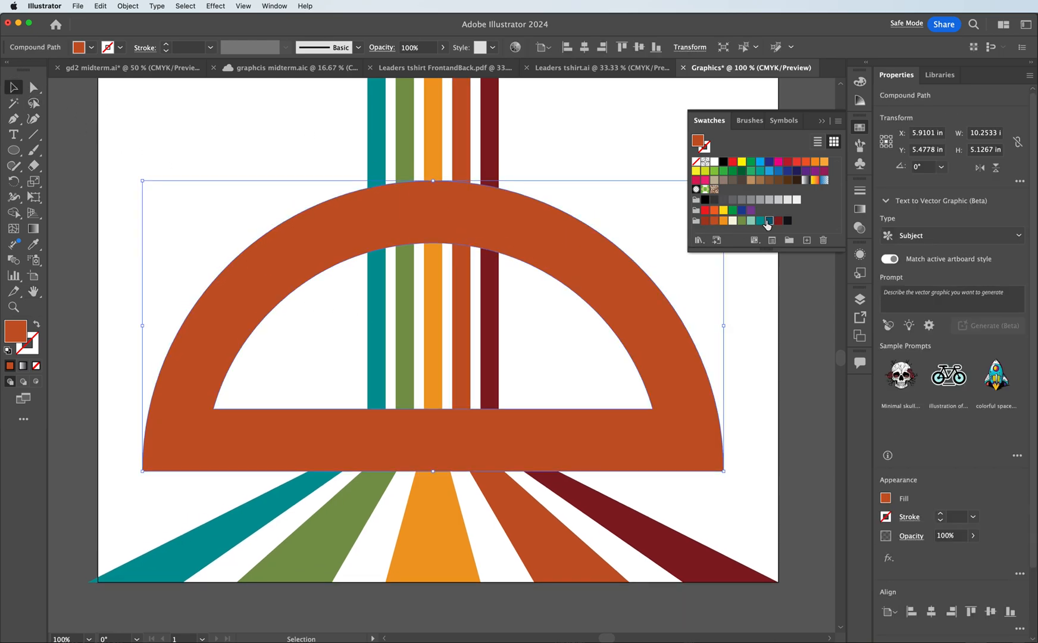
pyautogui.click(768, 220)
pyautogui.click(781, 327)
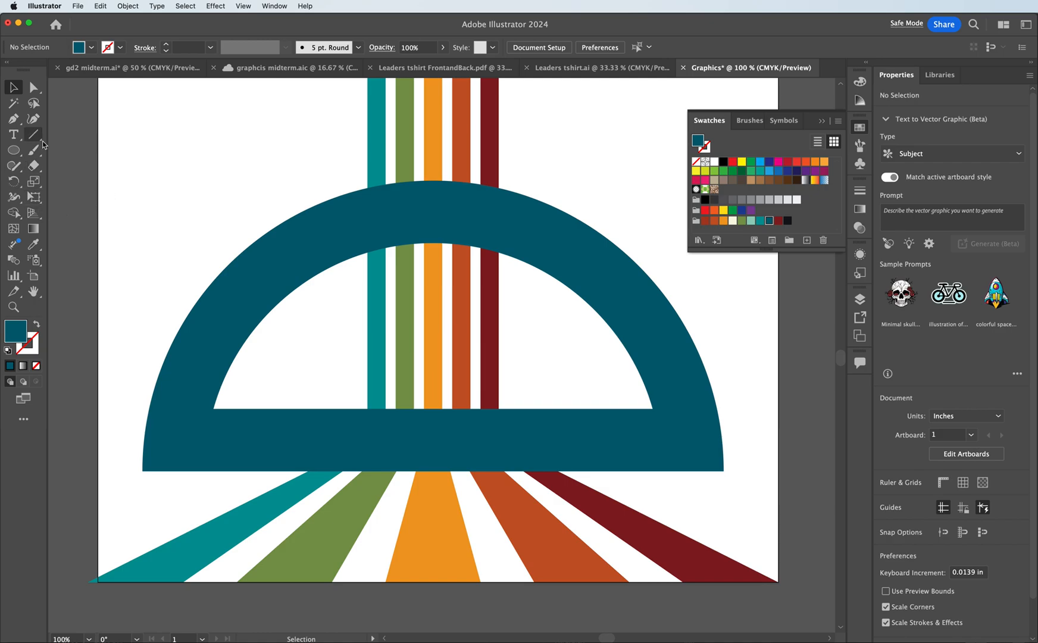
# - Draw a text area about 7.79 by 3.17 in across the semicircle and enter "Graphics"
pyautogui.click(19, 138)
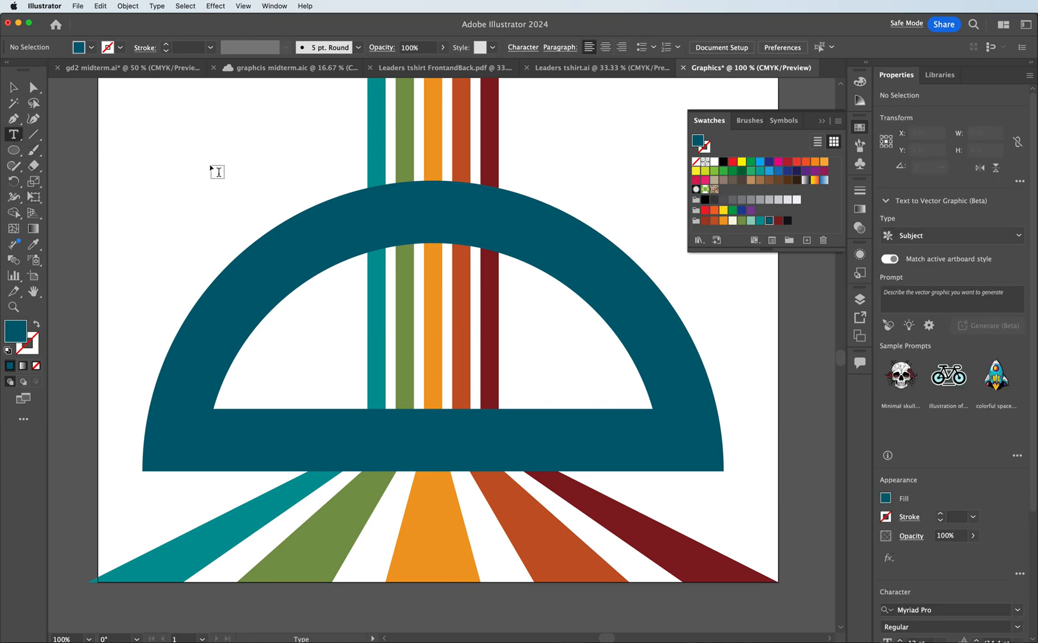
pyautogui.moveTo(209, 198); pyautogui.dragTo(648, 378)
pyautogui.write('Graphics')
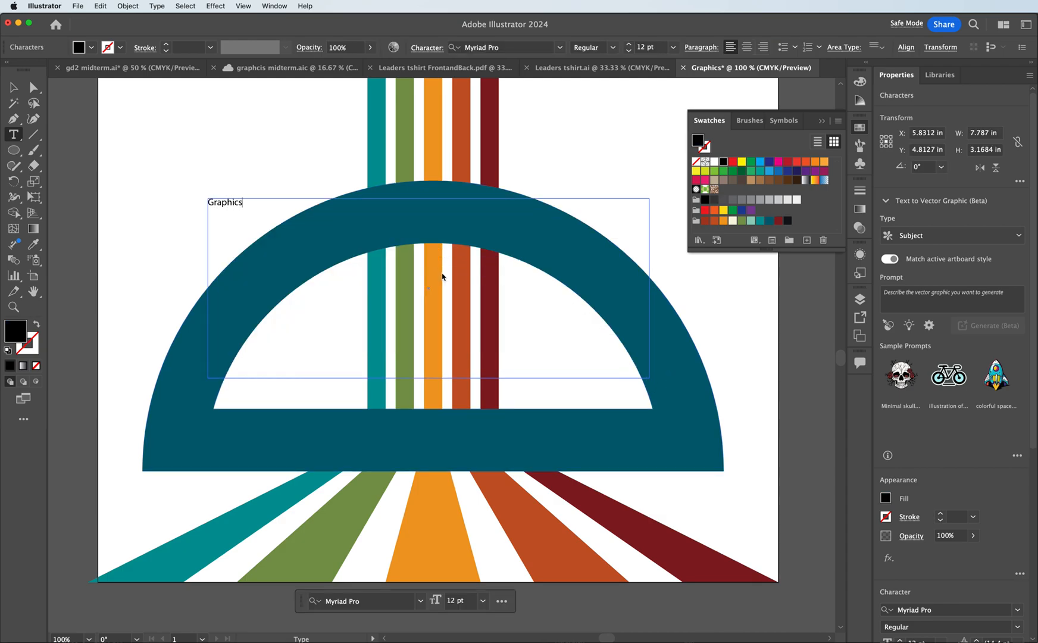
# - Search the fonts for "script" and set the word "Graphics" in Scripto
pyautogui.doubleClick(227, 207)
pyautogui.click(559, 48)
pyautogui.write('sci')
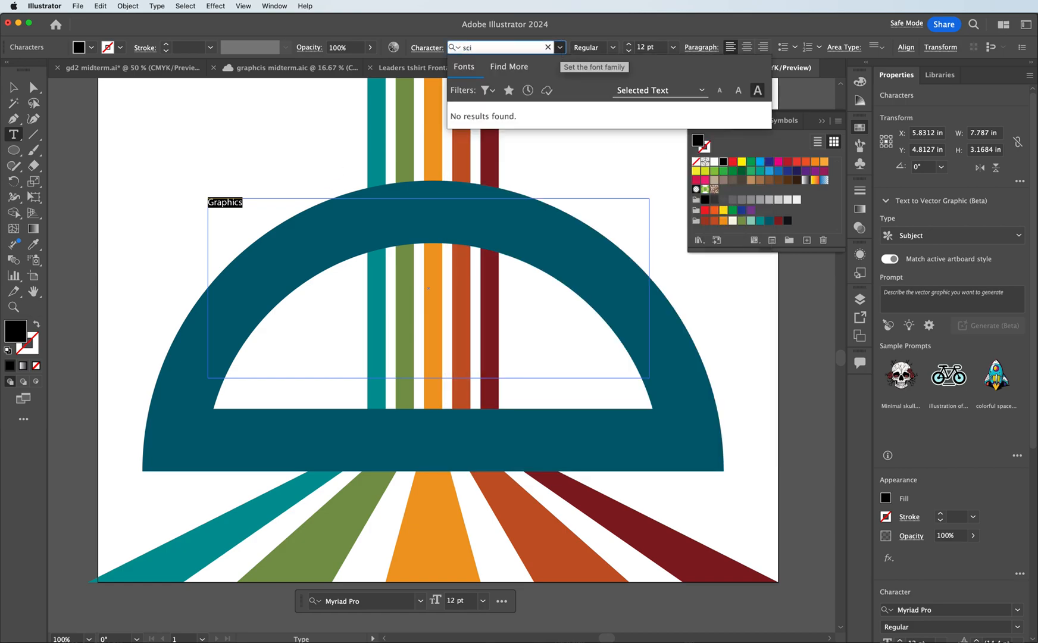
pyautogui.press('BackSpace')
pyautogui.write('ript')
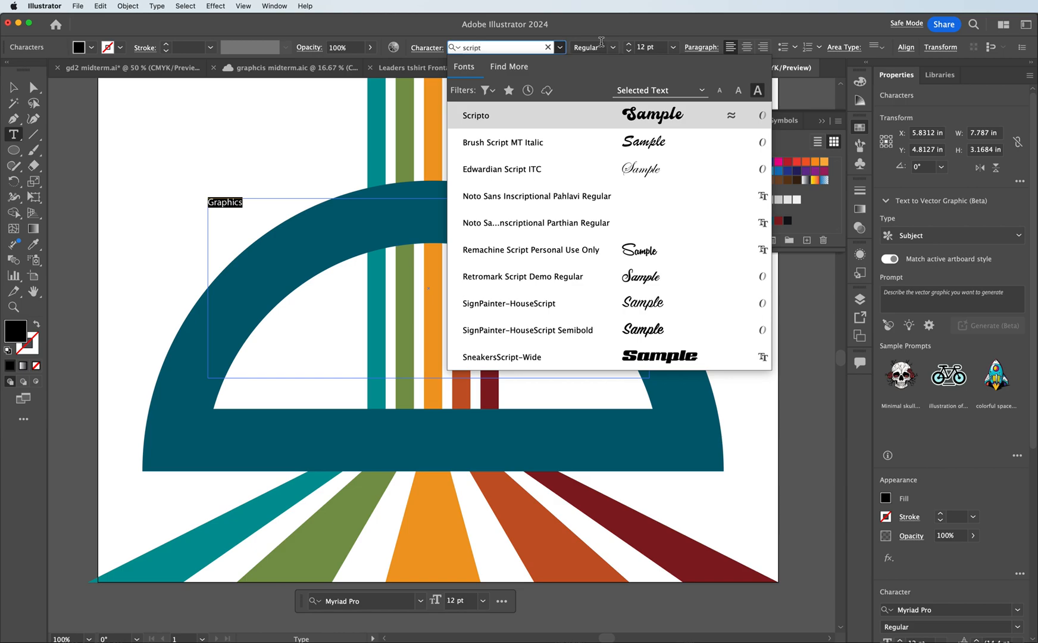
pyautogui.click(599, 125)
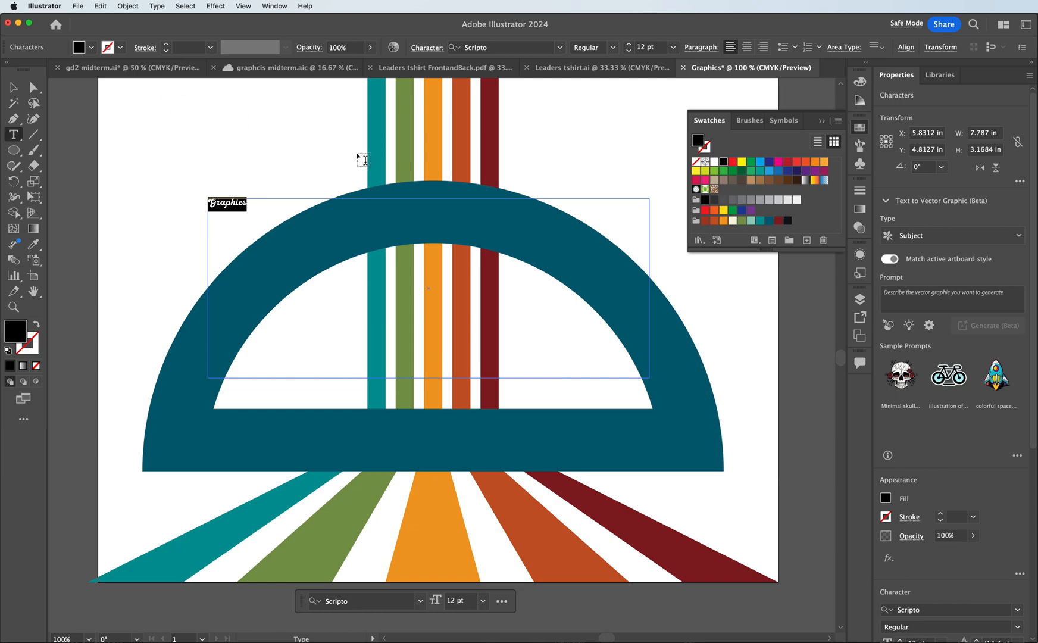
# - Enlarge the "Graphics" lettering to 72 pt and finally to 172 pt
pyautogui.click(672, 47)
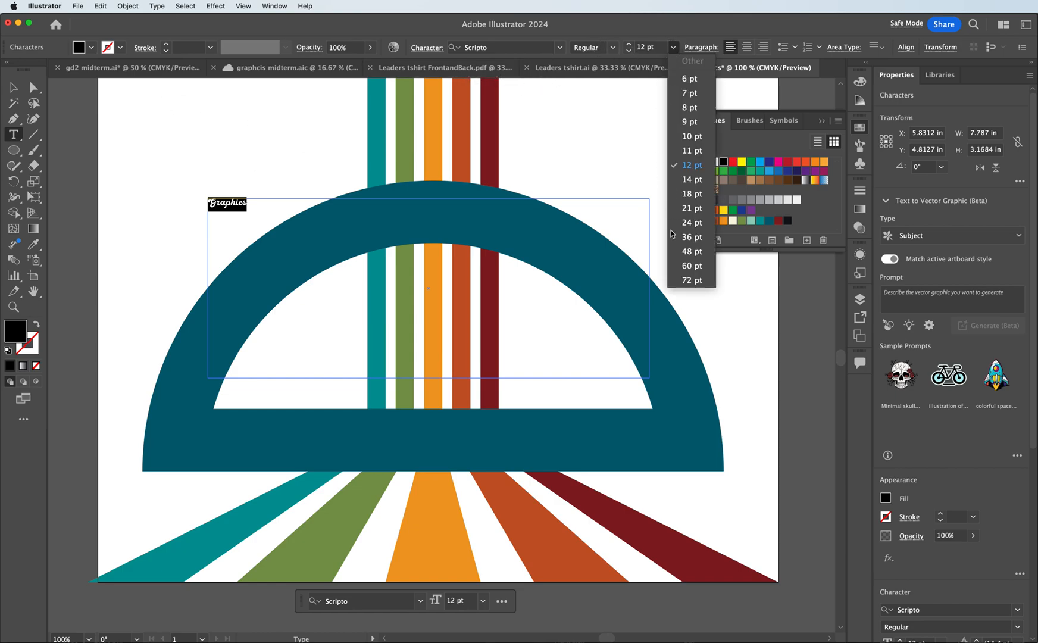
pyautogui.click(689, 281)
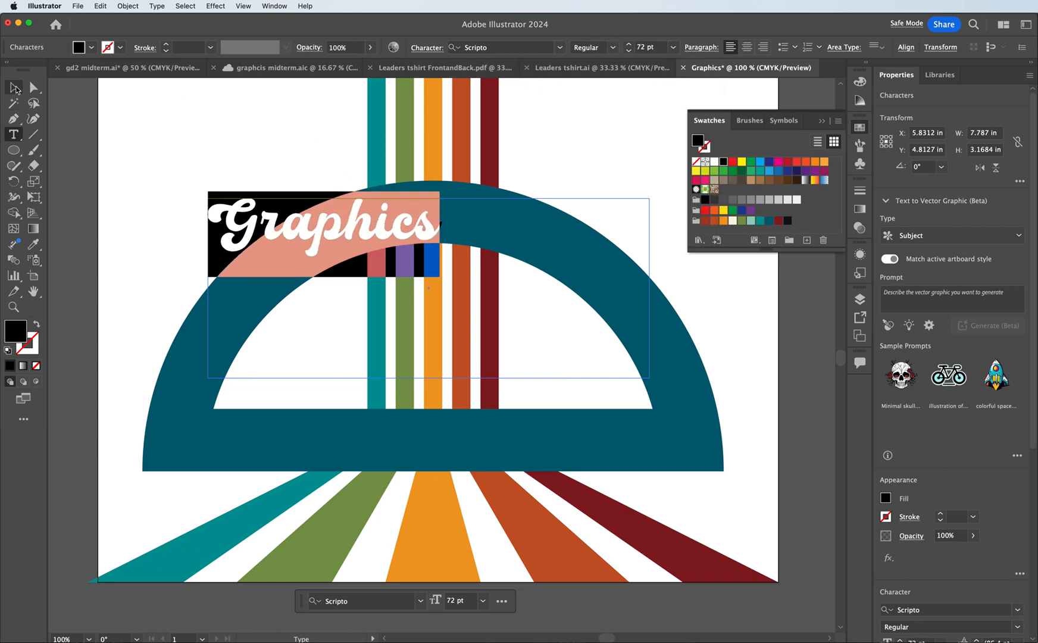
pyautogui.click(638, 50)
pyautogui.write('1')
pyautogui.press('Return')
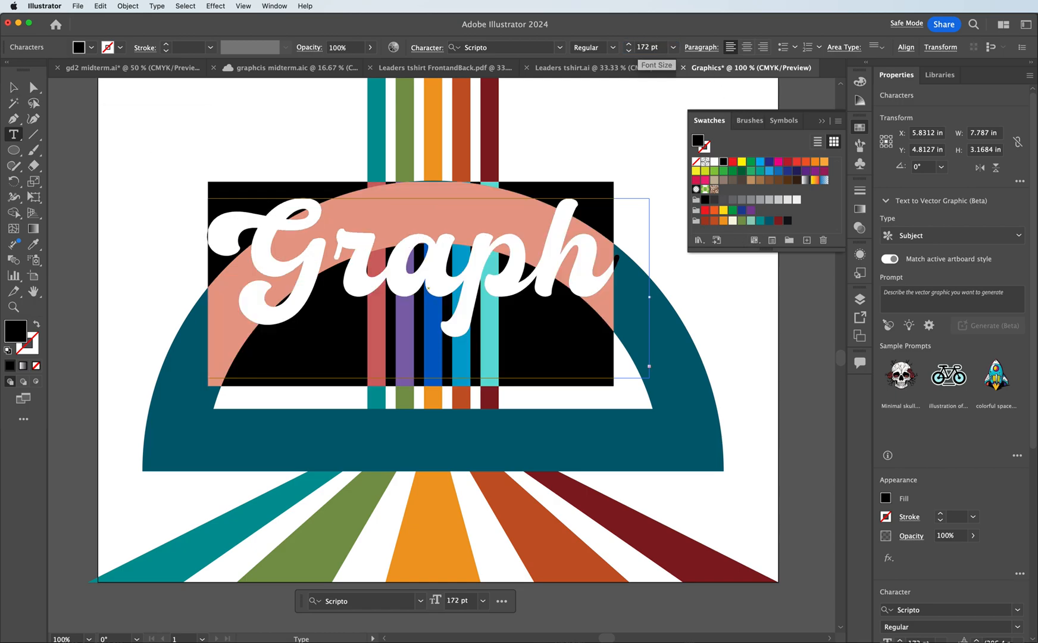
# - Widen the text frame to about 10.12 in and move it over the lower half of the semicircle, centred on the stripes
pyautogui.click(13, 87)
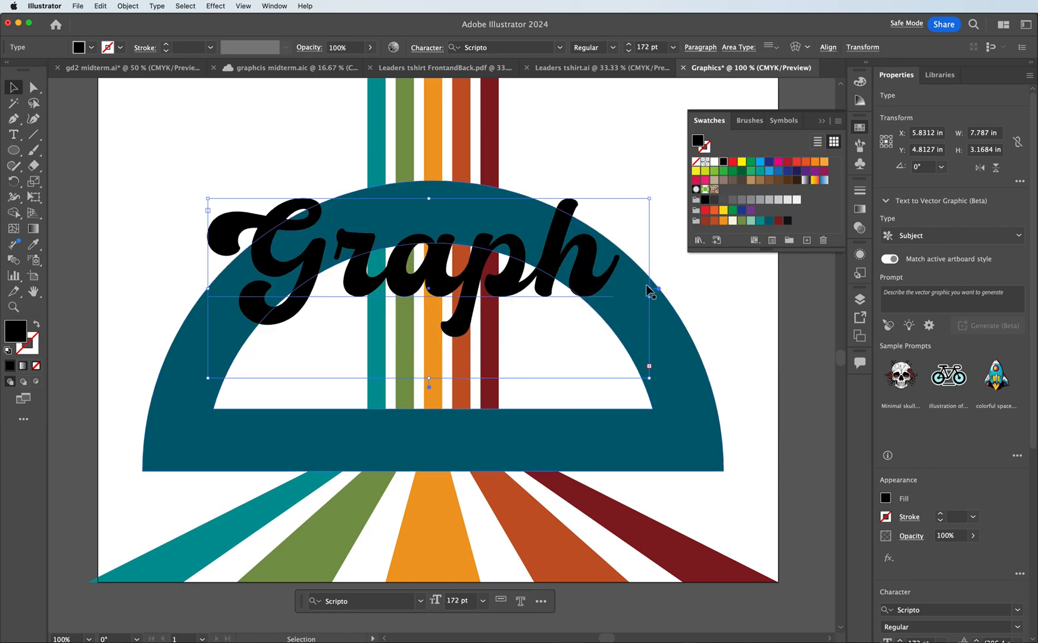
pyautogui.moveTo(649, 289); pyautogui.dragTo(786, 290)
pyautogui.moveTo(572, 240); pyautogui.dragTo(511, 347)
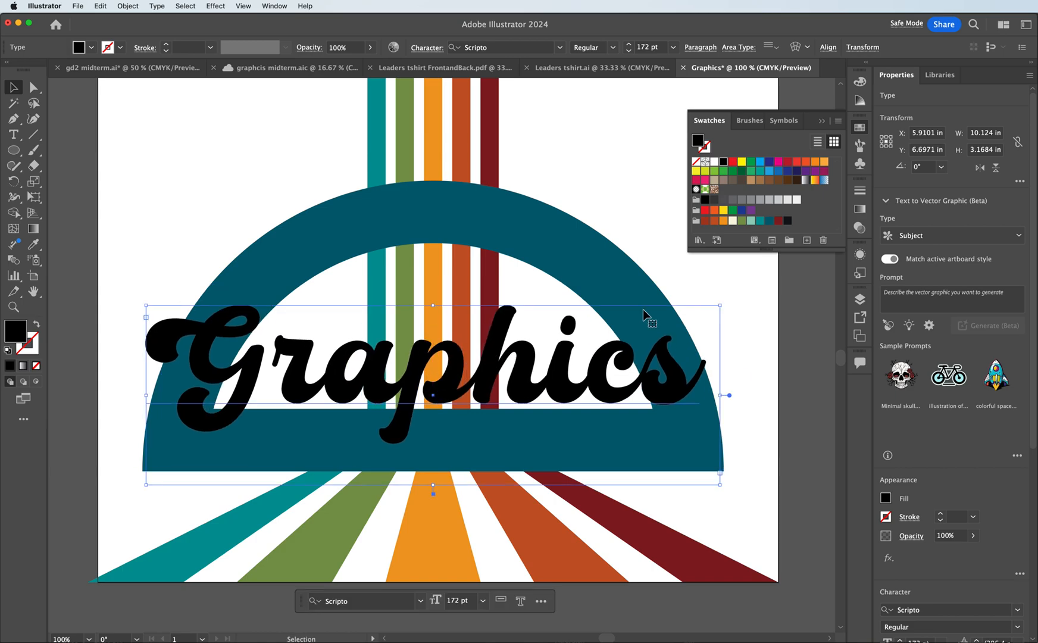
# - Scale the "Graphics" text about its centre to about 199.3 pt, with the frame about 11.73 in wide
pyautogui.click(722, 302)
pyautogui.click(461, 379)
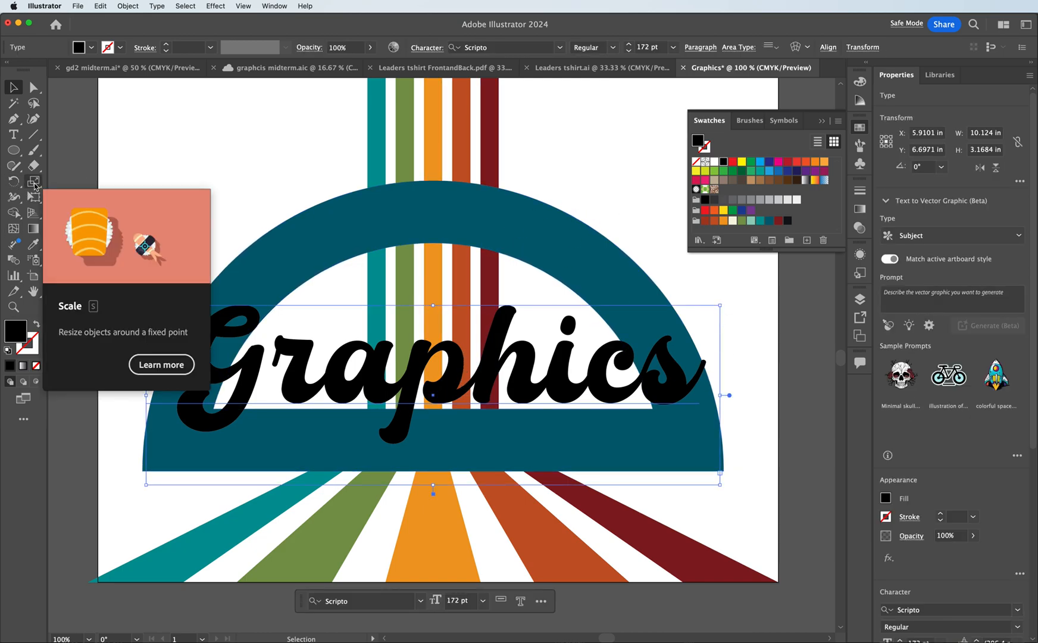
pyautogui.click(34, 184)
pyautogui.moveTo(731, 309); pyautogui.dragTo(733, 279)
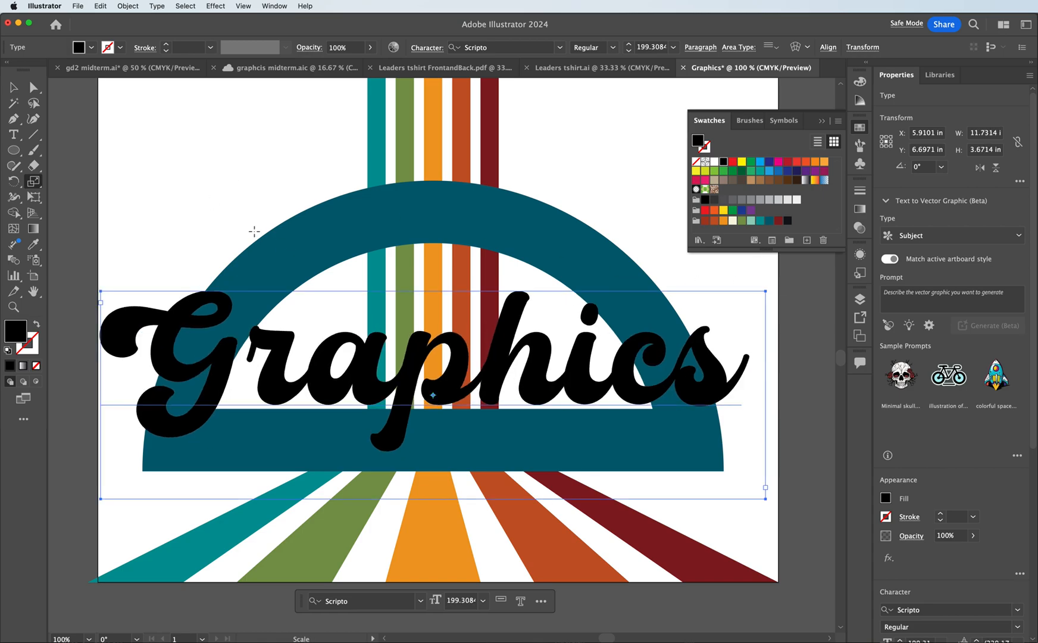
# - Try to align the stripes, semicircle and lettering on a common horizontal centre, and undo the alignment
pyautogui.click(13, 87)
pyautogui.moveTo(155, 155); pyautogui.dragTo(644, 539)
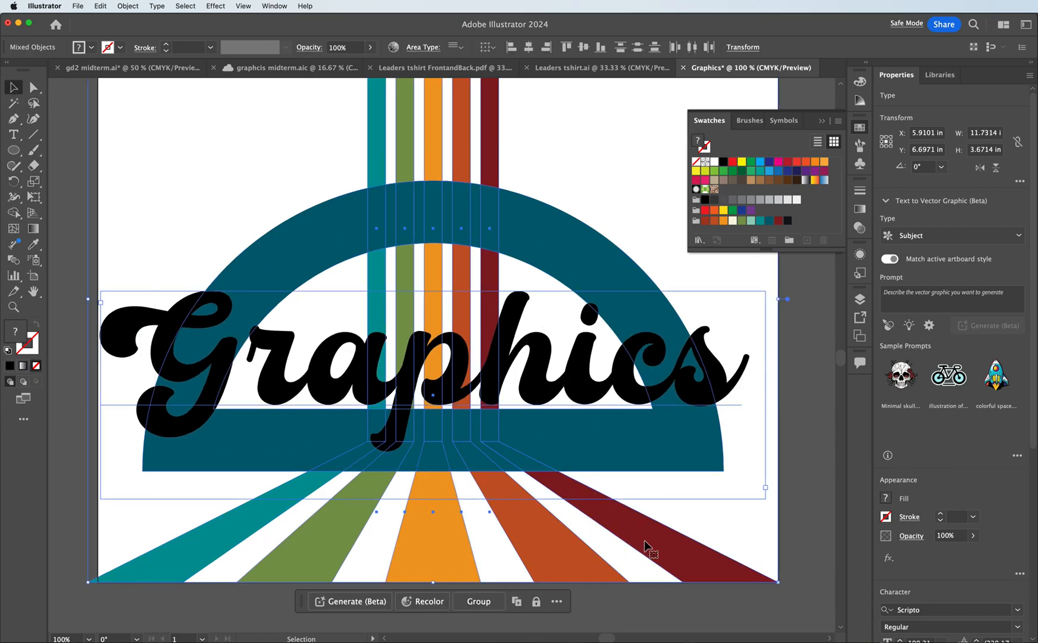
pyautogui.click(528, 47)
pyautogui.press('super+z')
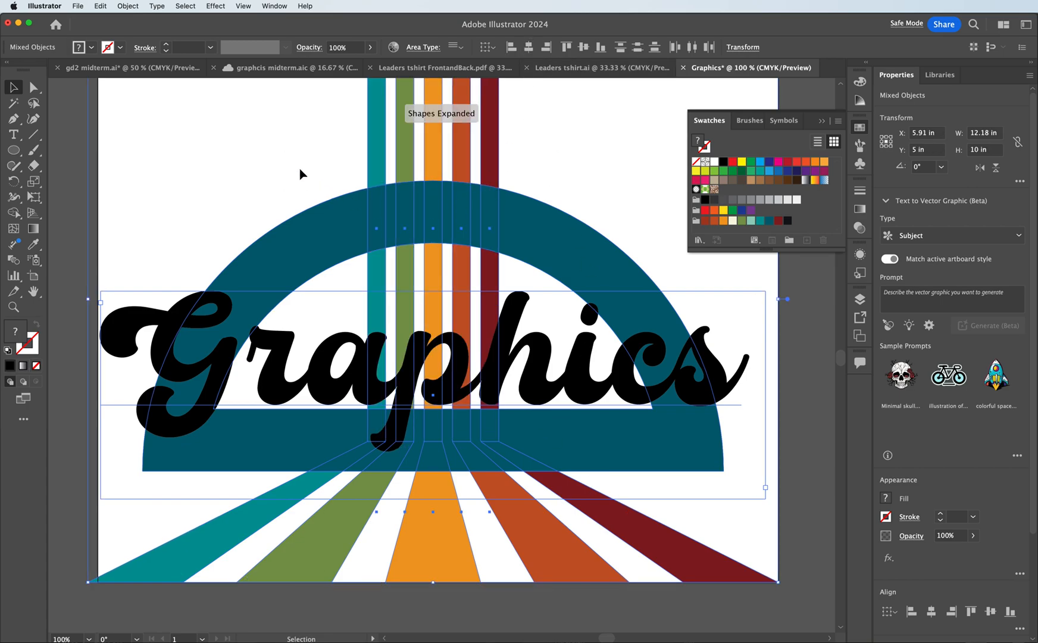
pyautogui.click(300, 170)
pyautogui.click(496, 162)
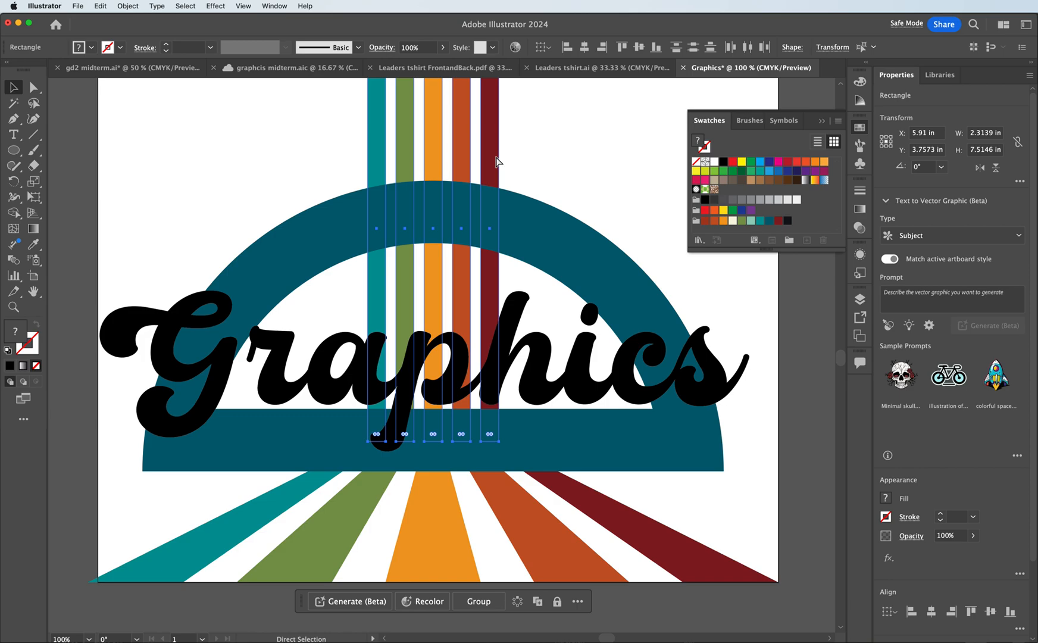
pyautogui.click(444, 386)
pyautogui.press('super+a')
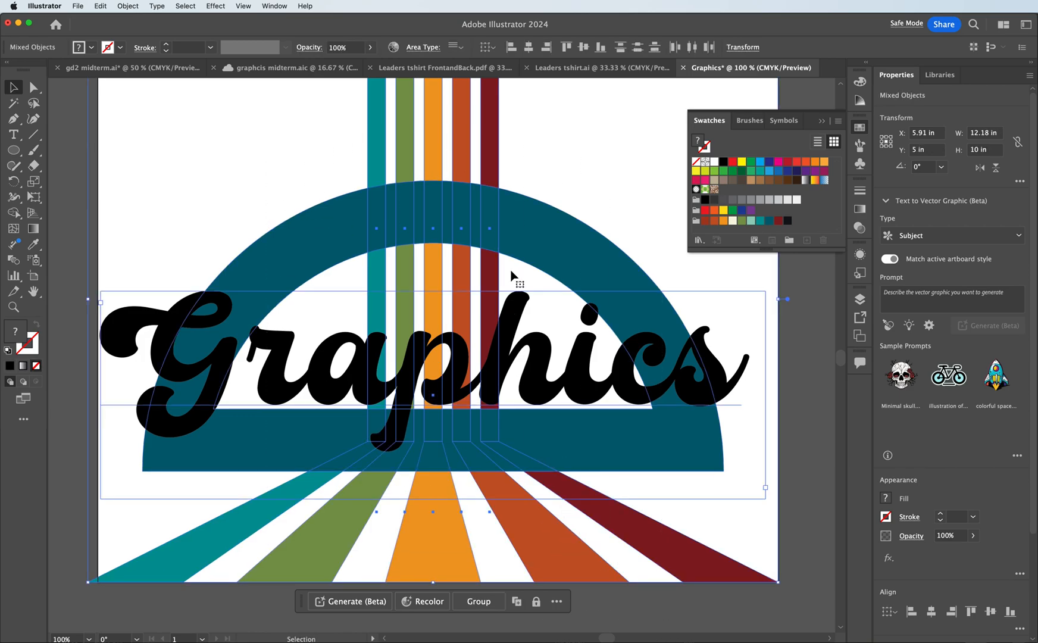
pyautogui.click(527, 48)
pyautogui.click(247, 197)
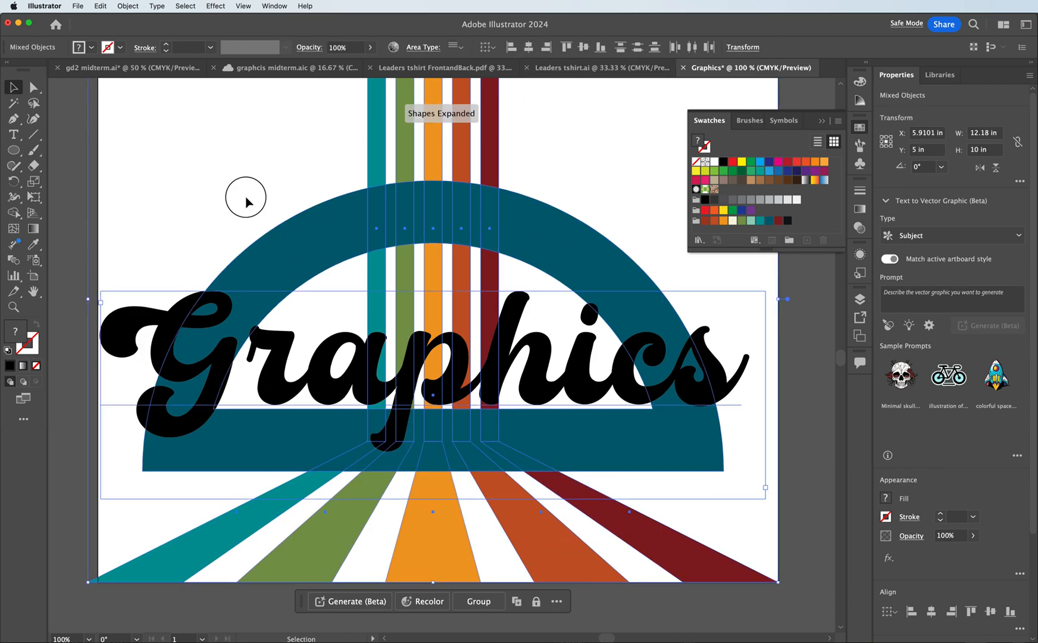
pyautogui.press('super+minus')
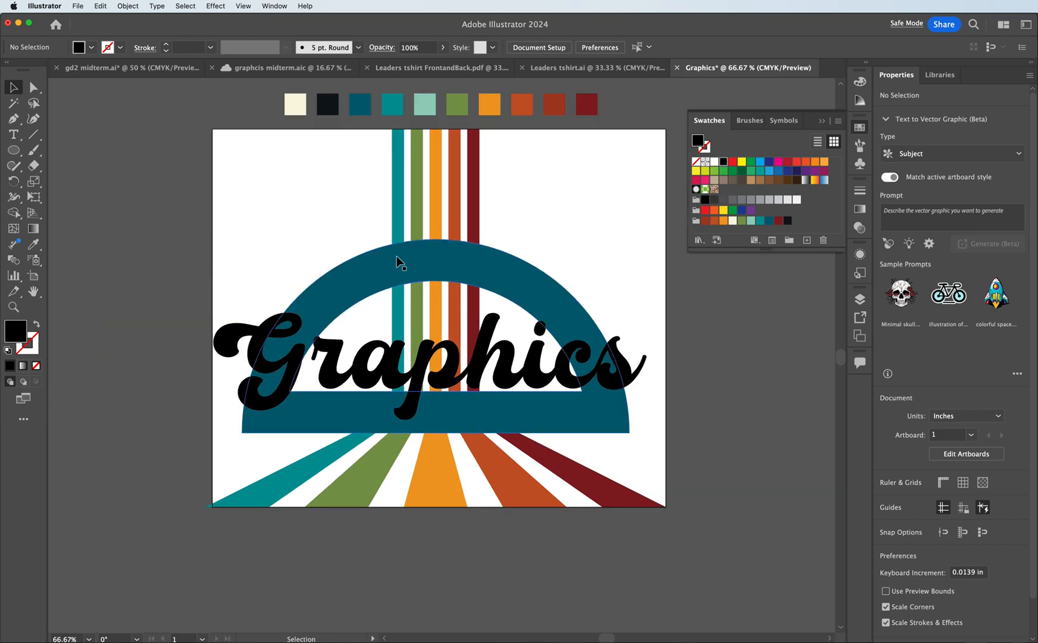
pyautogui.click(450, 365)
pyautogui.click(450, 366)
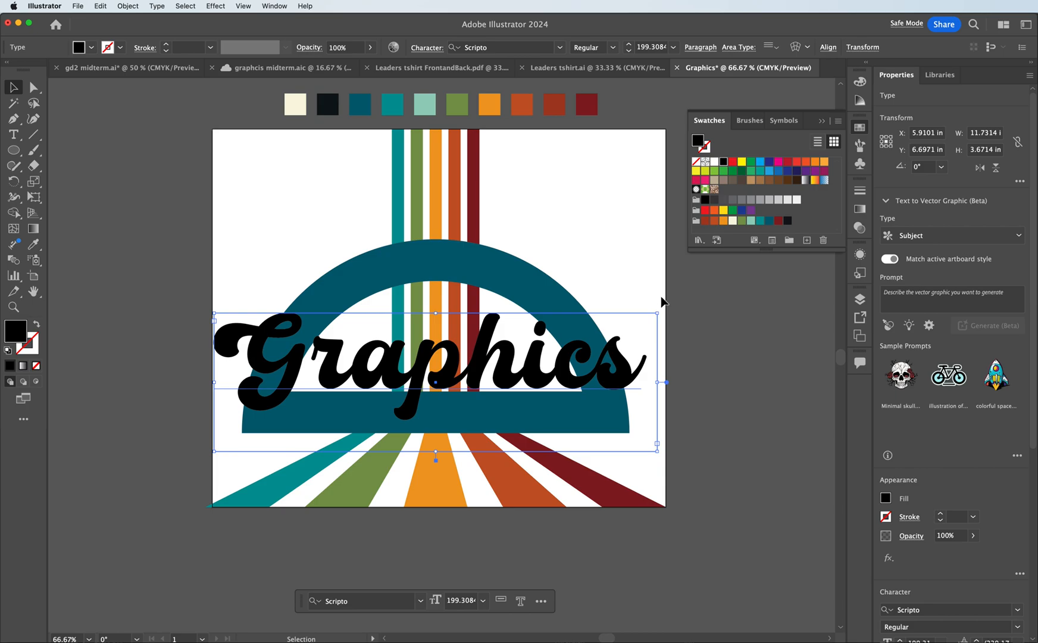
pyautogui.moveTo(659, 308)
pyautogui.mouseDown()
pyautogui.moveTo(644, 283)
pyautogui.moveTo(651, 303)
pyautogui.mouseUp()
pyautogui.press('cmd+a')
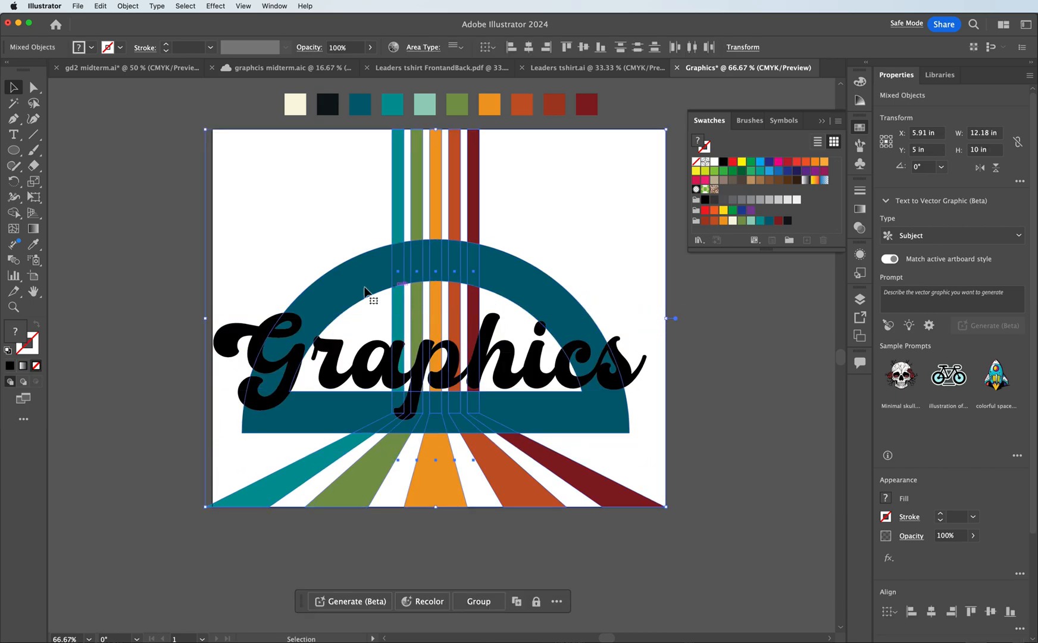
pyautogui.click(148, 295)
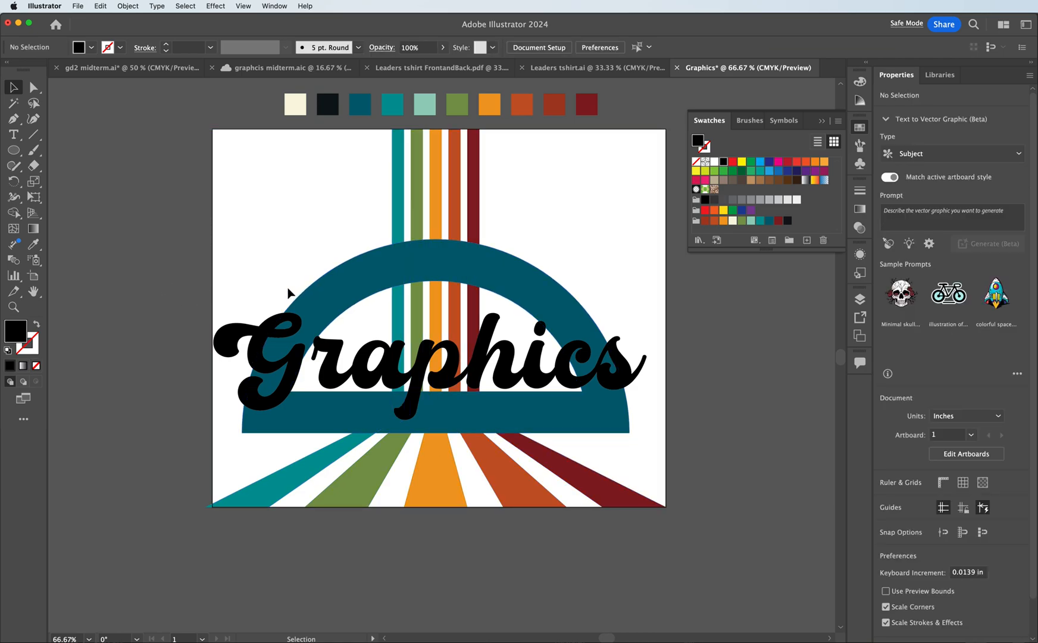
pyautogui.click(283, 297)
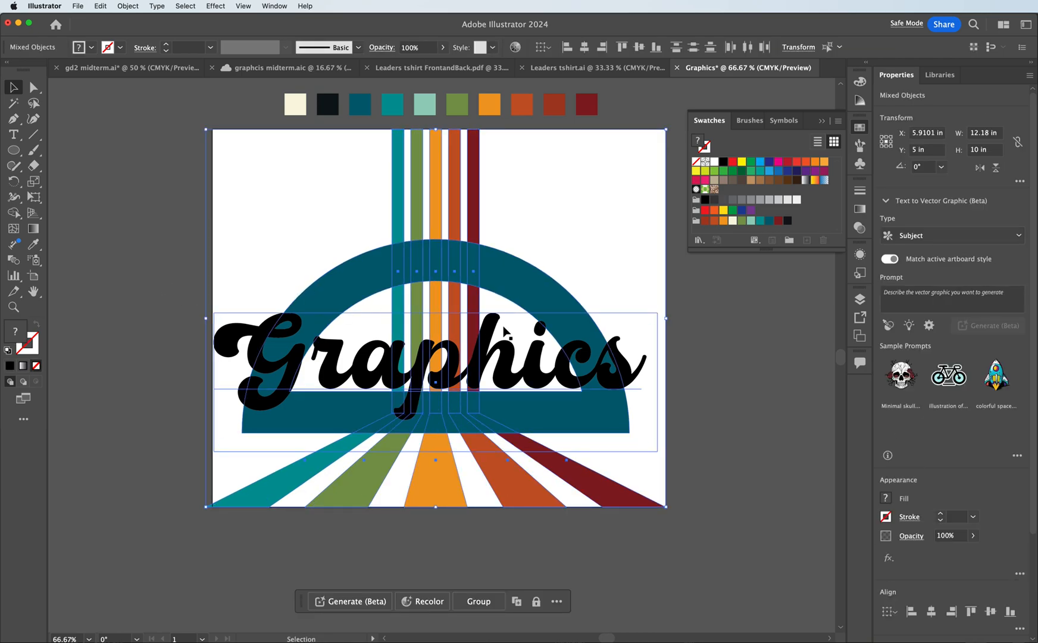
pyautogui.click(596, 262)
# - Rotate the "Graphics" lettering to about 6.3° so it slants upward, and shift it slightly to the right
pyautogui.click(607, 352)
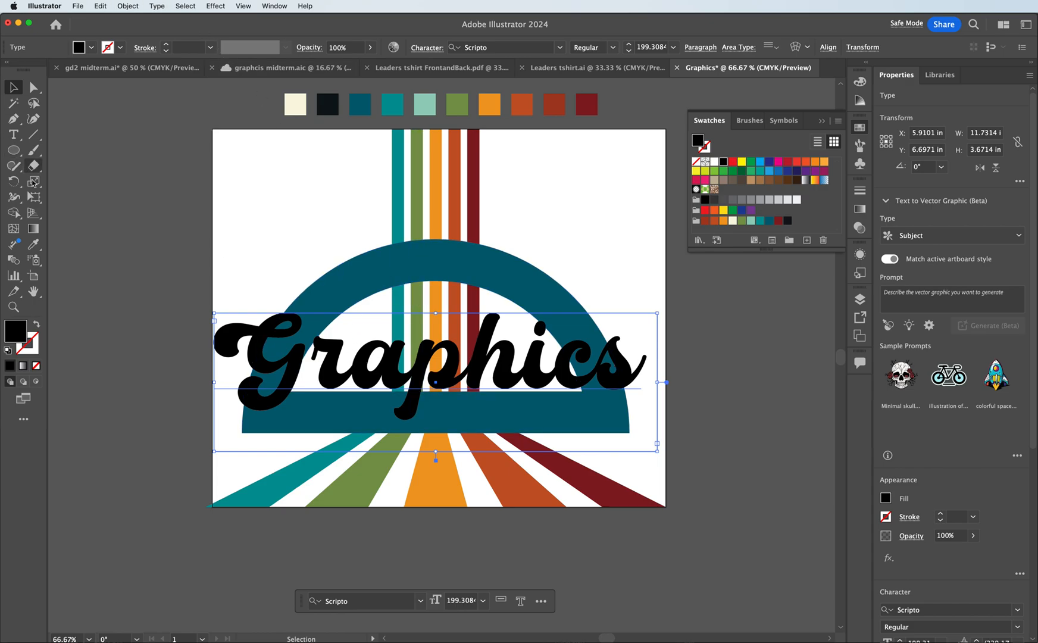
pyautogui.click(14, 182)
pyautogui.moveTo(678, 292); pyautogui.dragTo(648, 281)
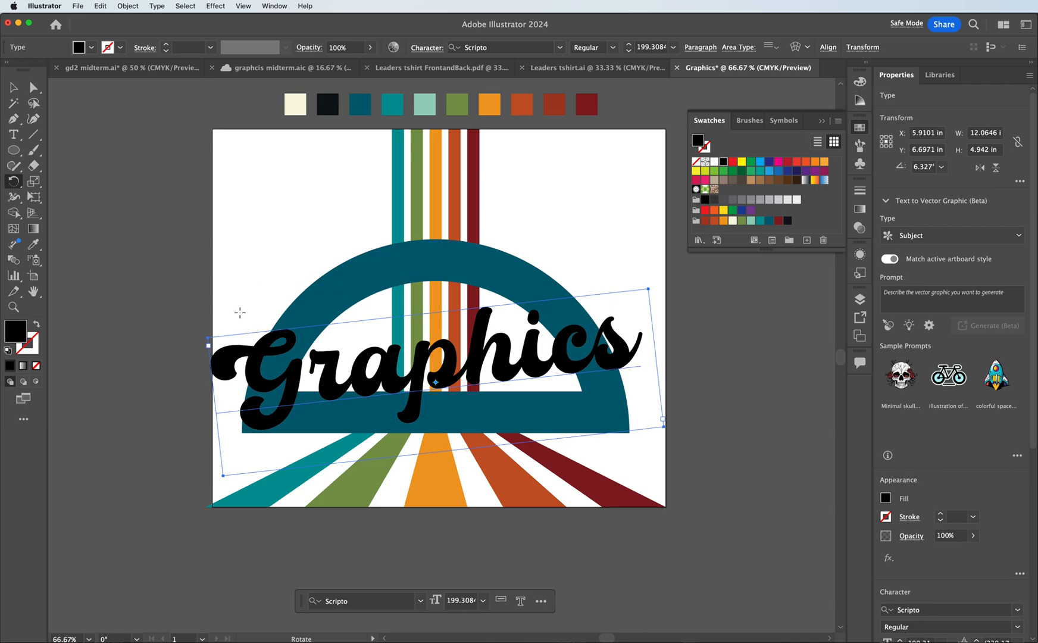
pyautogui.click(13, 88)
pyautogui.moveTo(312, 383)
pyautogui.mouseDown()
pyautogui.moveTo(329, 379)
pyautogui.moveTo(316, 381)
pyautogui.mouseUp()
pyautogui.click(321, 261)
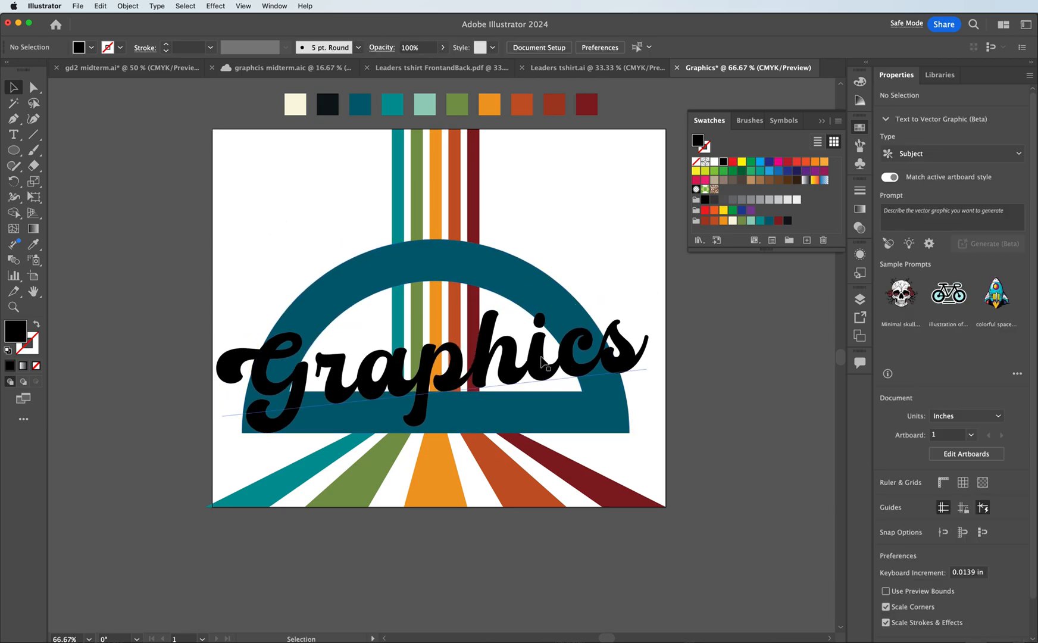
# - Nudge the "Graphics" lettering up slightly and duplicate it, offsetting the copy about 0.16 in left and 0.17 in up
pyautogui.moveTo(506, 362); pyautogui.dragTo(505, 357)
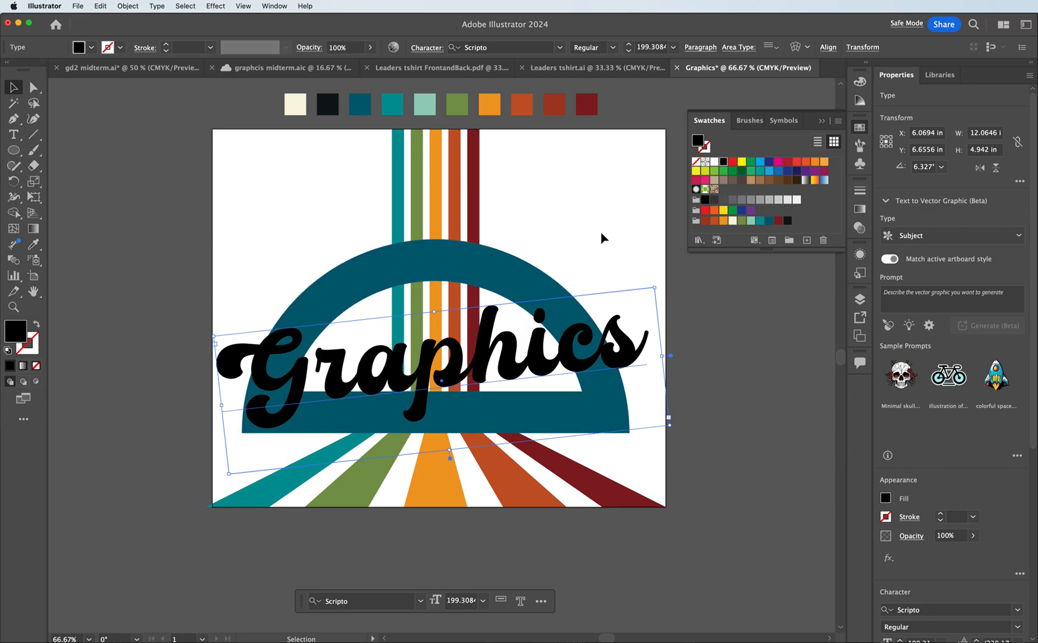
pyautogui.click(601, 209)
pyautogui.click(459, 347)
pyautogui.press('a')
pyautogui.moveTo(458, 357)
pyautogui.mouseDown()
pyautogui.moveTo(441, 360)
pyautogui.moveTo(458, 343)
pyautogui.moveTo(448, 347)
pyautogui.mouseUp()
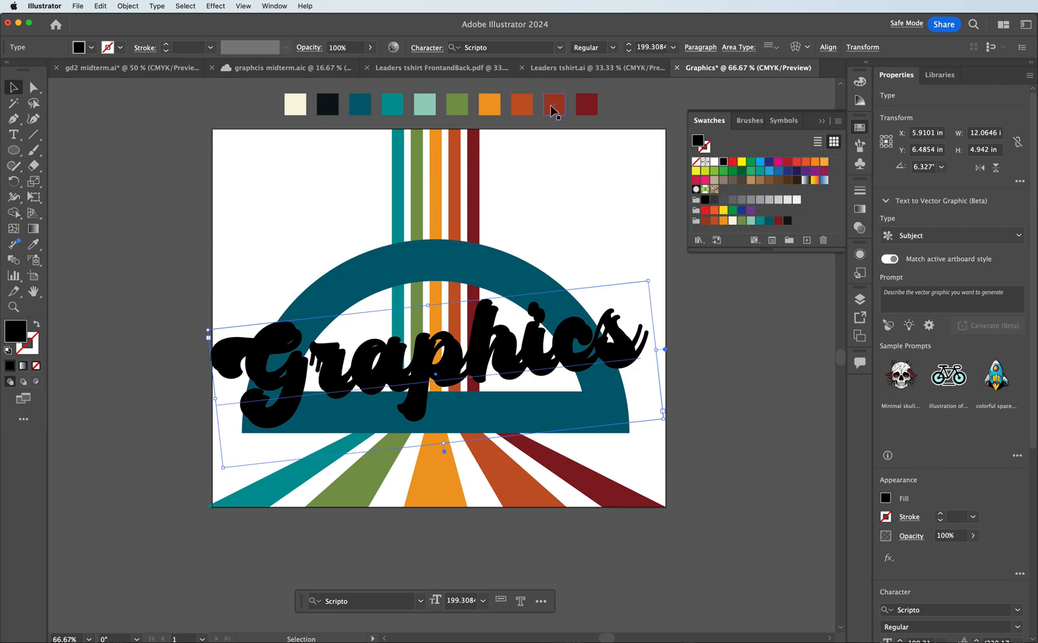
# - Fill the front "Graphics" copy with the palette's dark teal
pyautogui.click(360, 107)
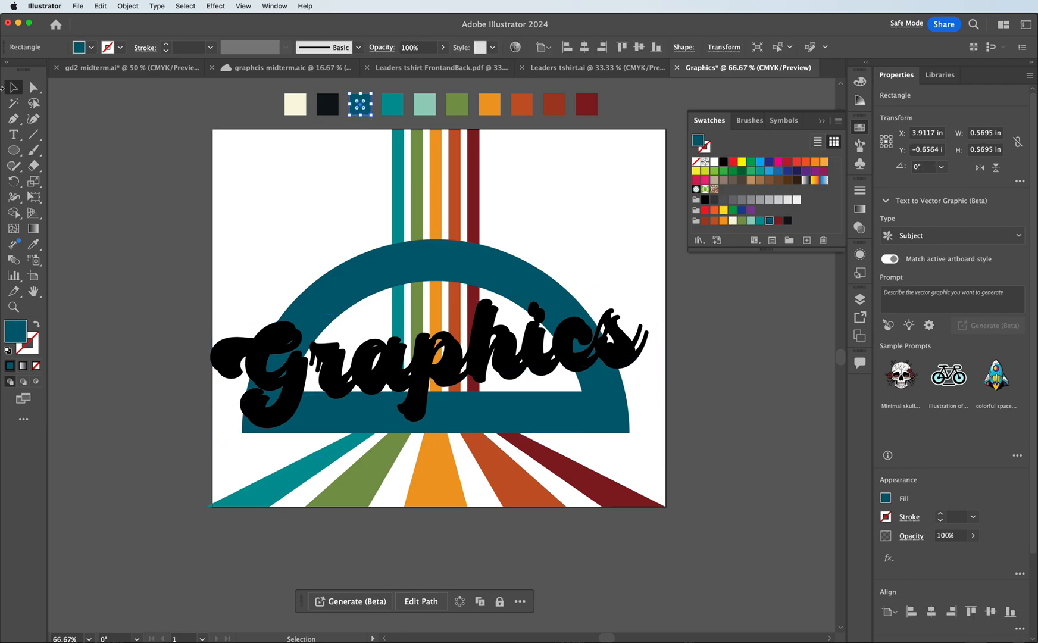
pyautogui.click(256, 344)
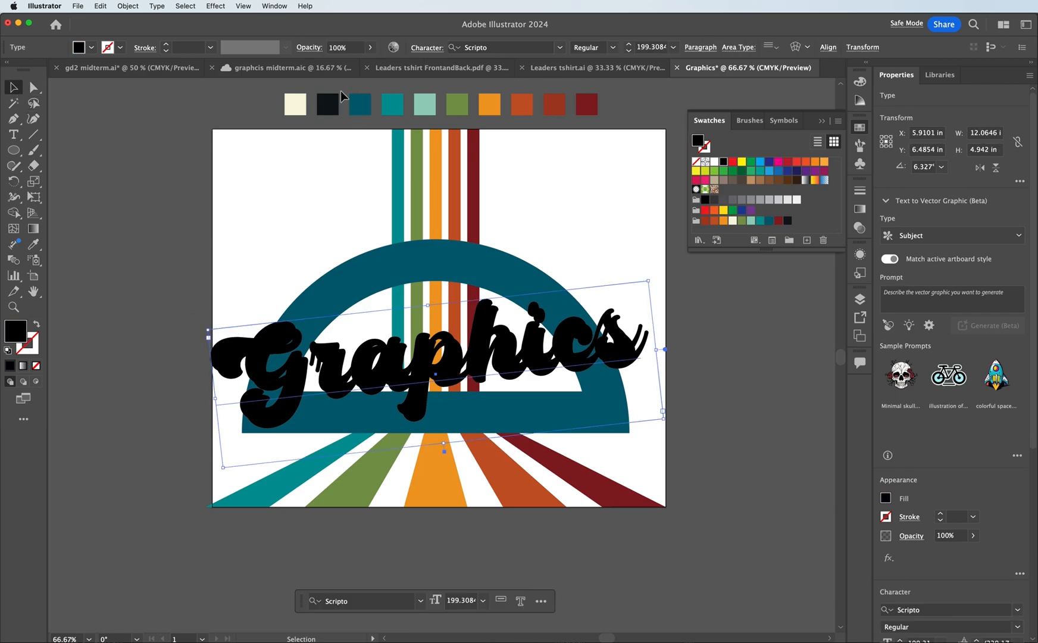
pyautogui.click(361, 106)
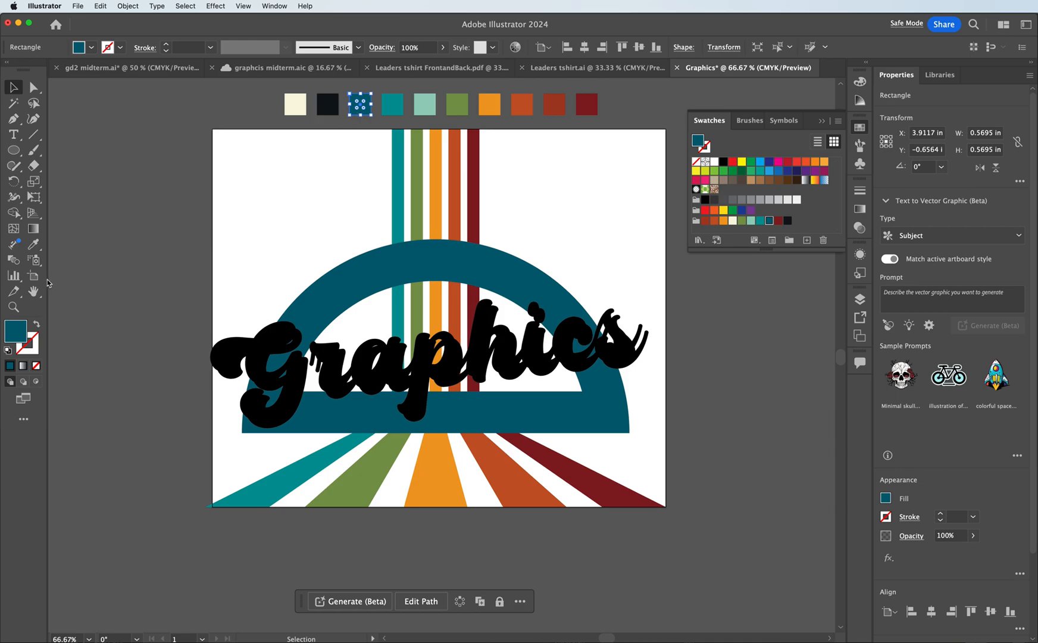
pyautogui.click(166, 304)
pyautogui.click(258, 347)
pyautogui.tripleClick(259, 347)
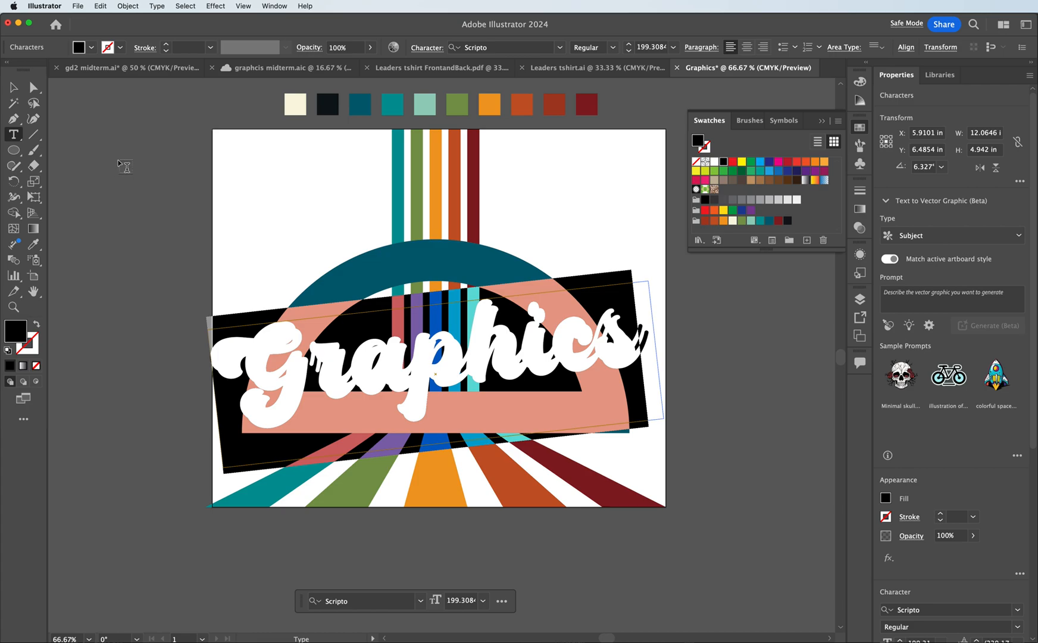
pyautogui.click(769, 221)
pyautogui.press('Escape')
pyautogui.click(83, 119)
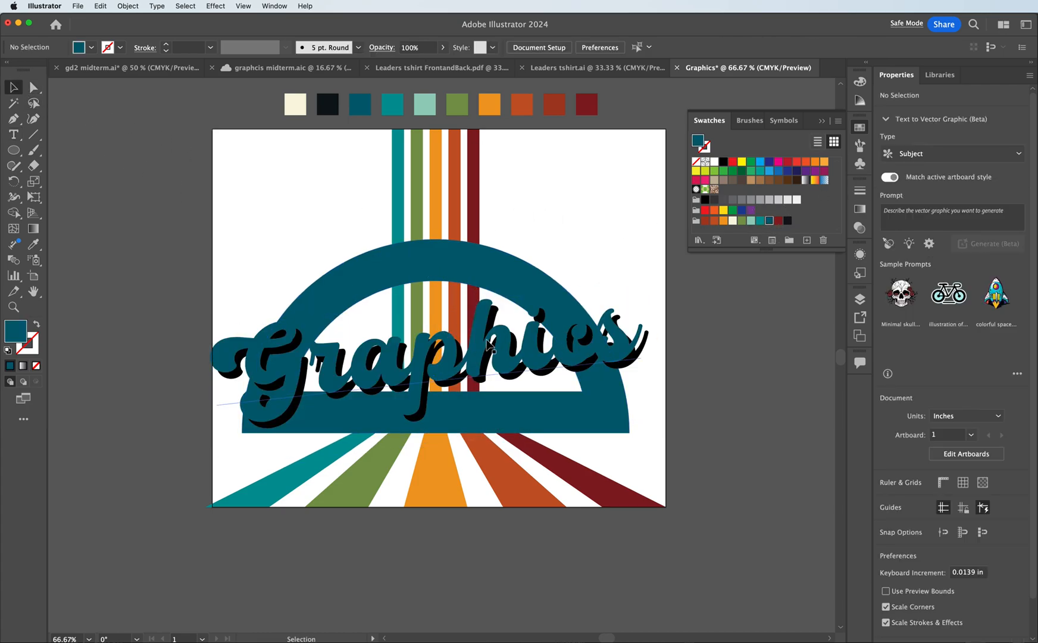
# - Recolour the front "Graphics" copy with the palette's lighter teal
pyautogui.click(534, 351)
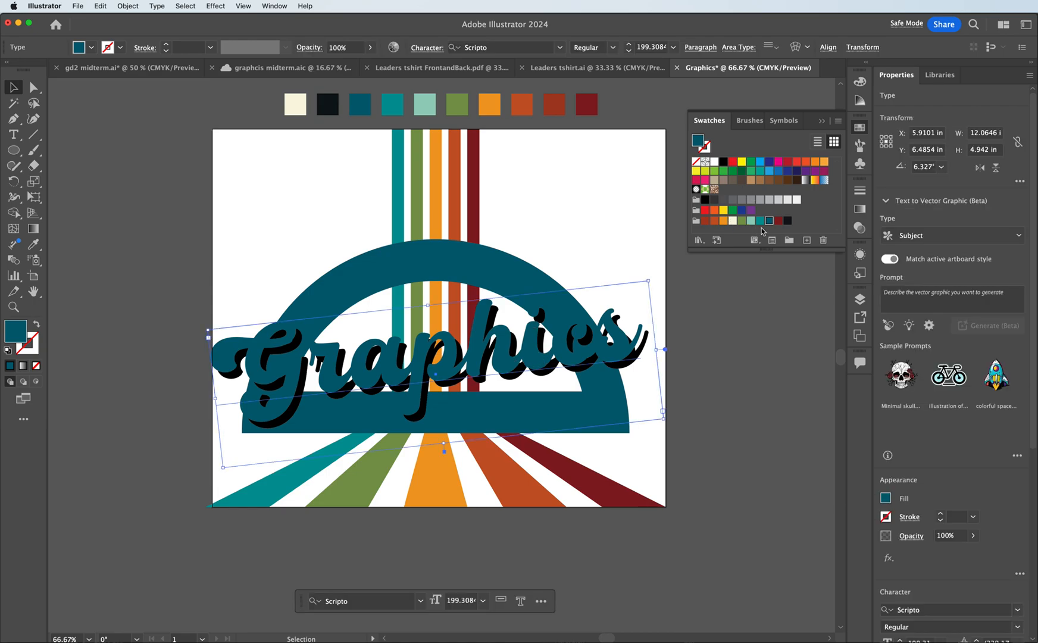
pyautogui.click(761, 221)
pyautogui.click(736, 331)
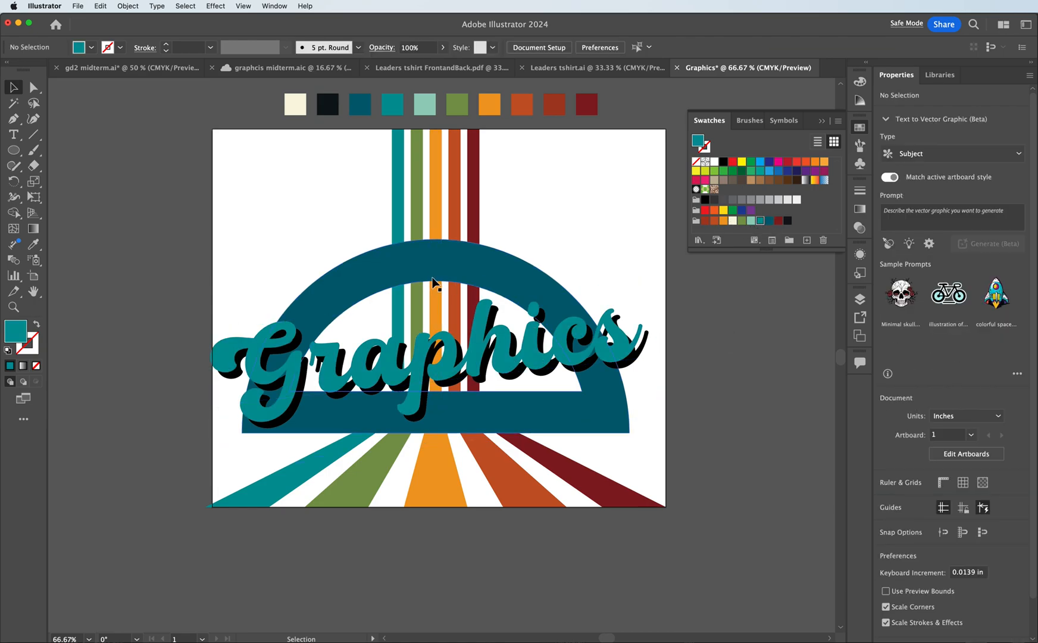
# - Convert both the teal and the black "Graphics" text copies to outlines
pyautogui.click(342, 364)
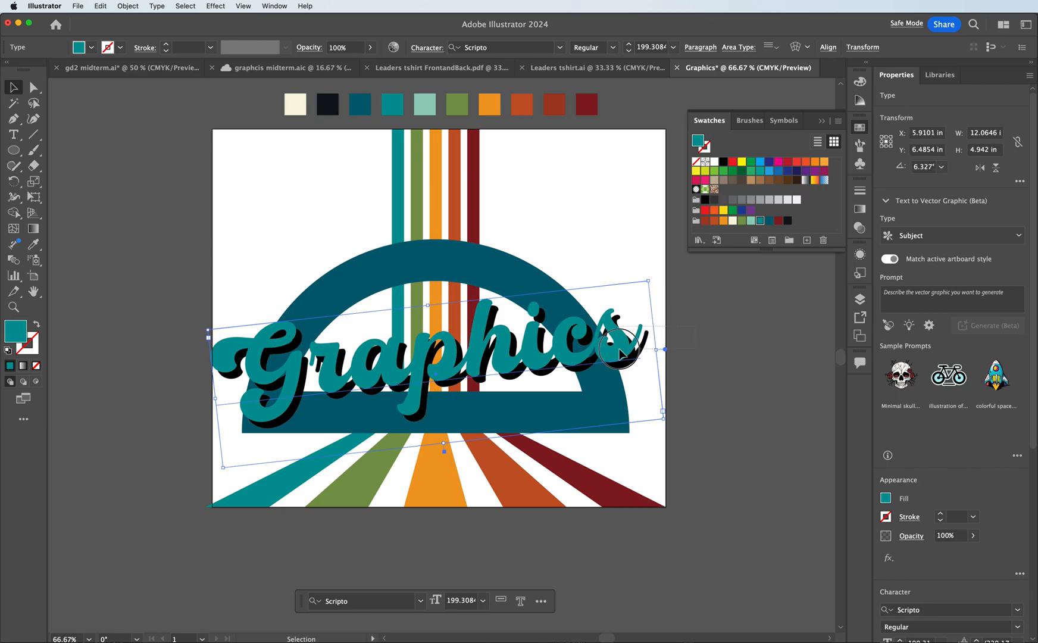
pyautogui.keyDown('shift'); pyautogui.click(632, 351); pyautogui.keyUp('shift')
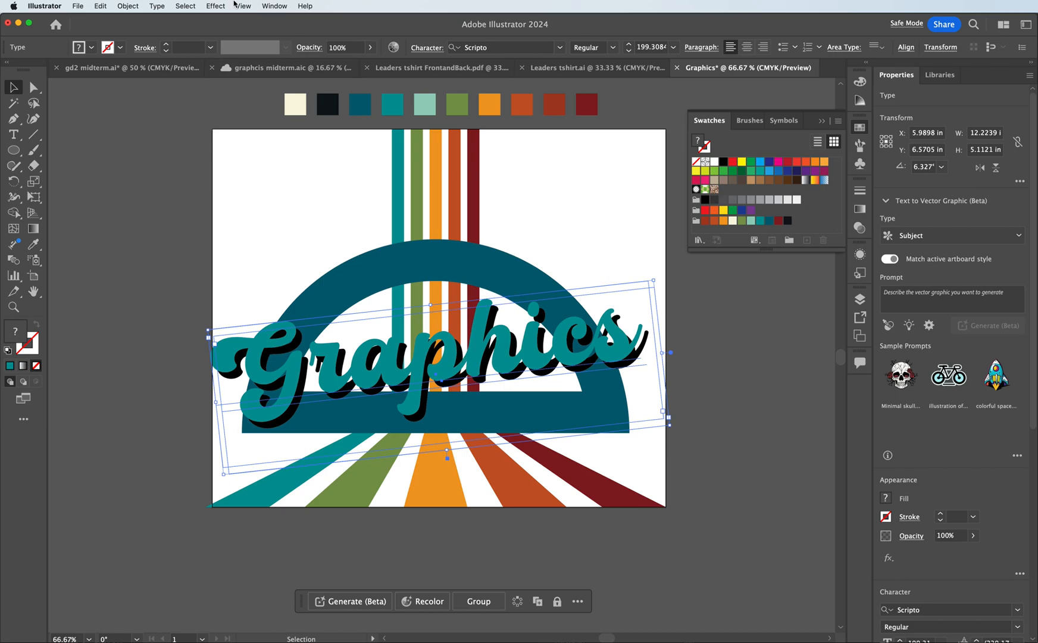
pyautogui.click(157, 6)
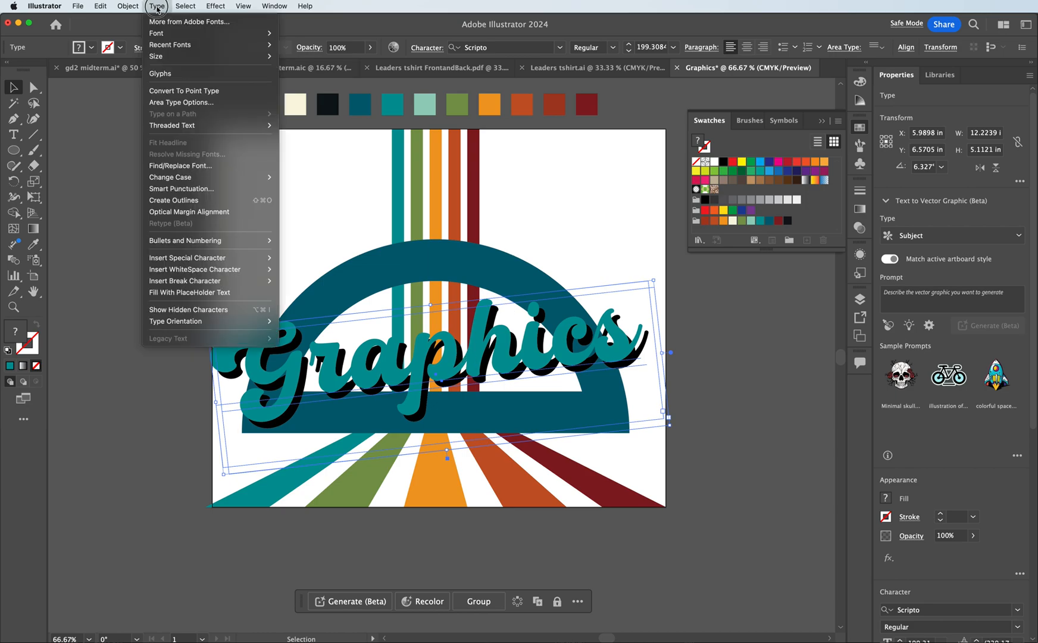
pyautogui.click(179, 200)
pyautogui.click(773, 410)
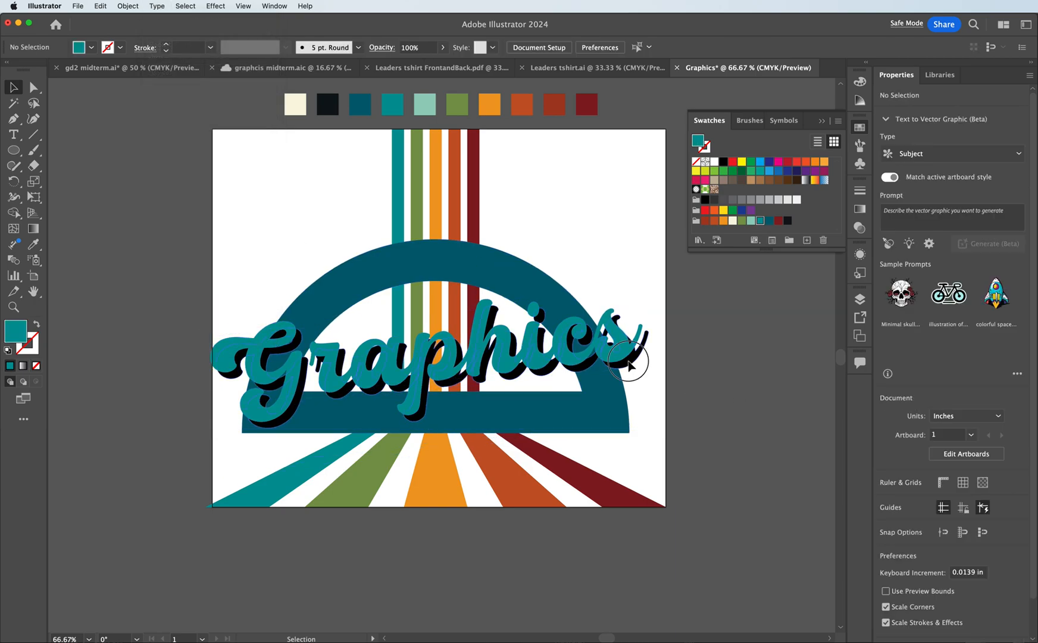
# - Blend the outlined teal lettering with the black copy behind it to form an extruded shadow
pyautogui.click(625, 356)
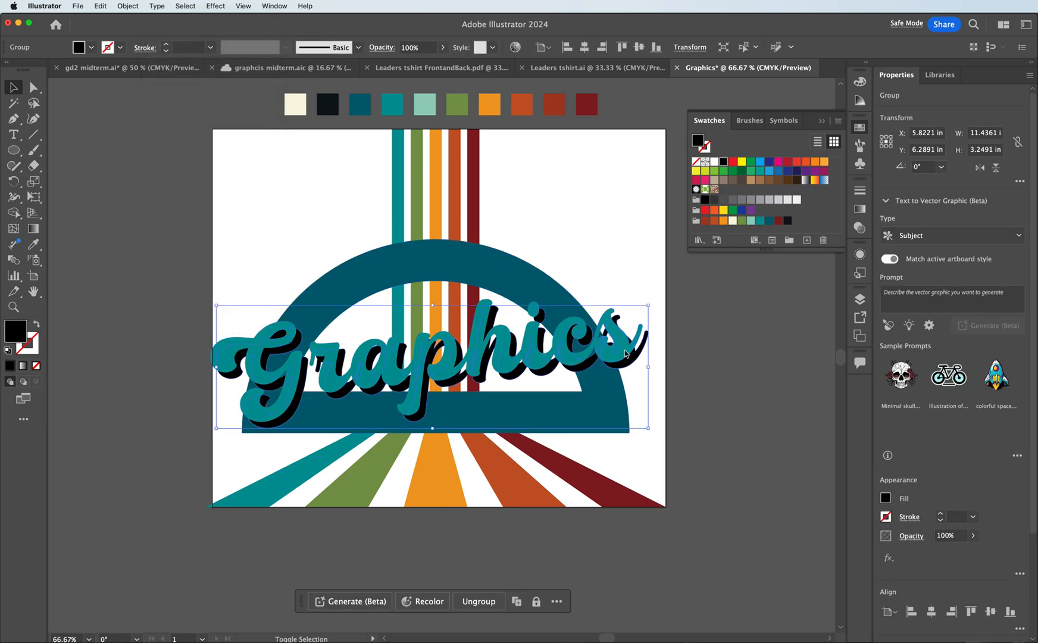
pyautogui.press('super+shift+g')
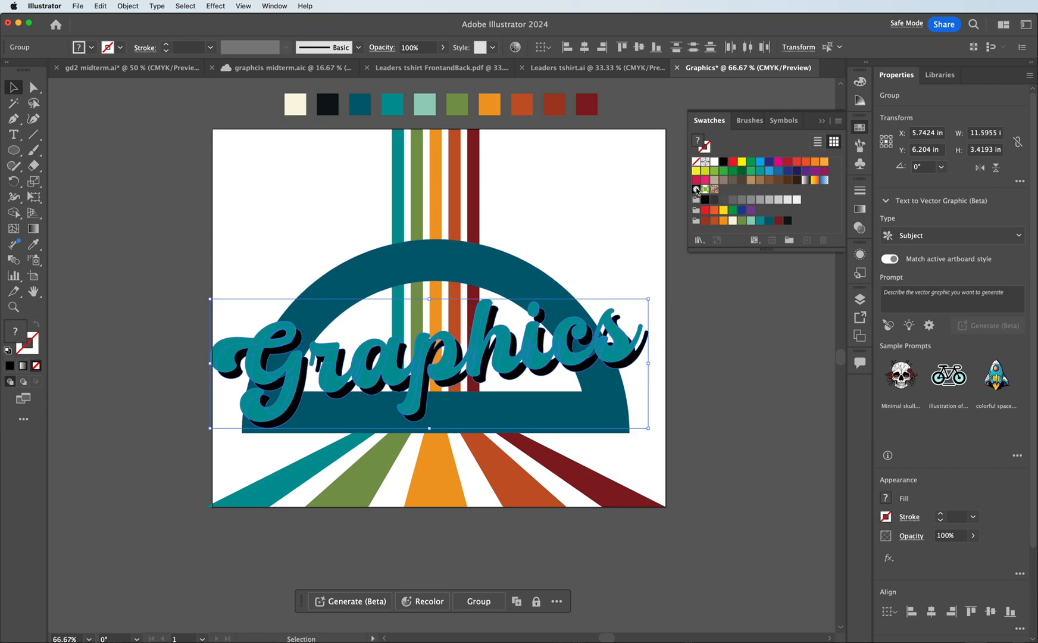
pyautogui.click(15, 262)
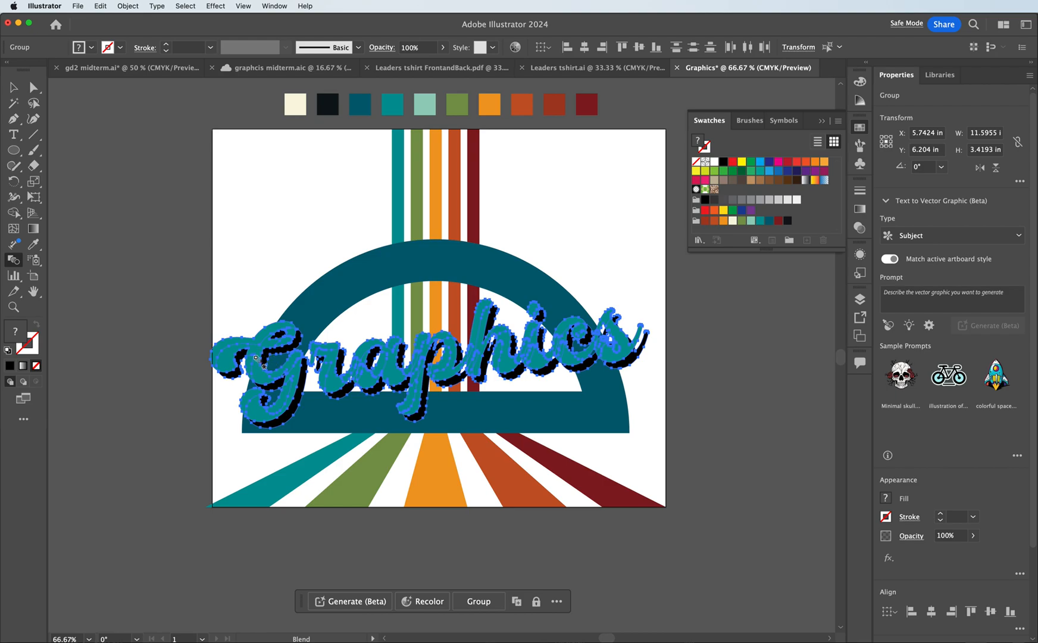
pyautogui.click(293, 403)
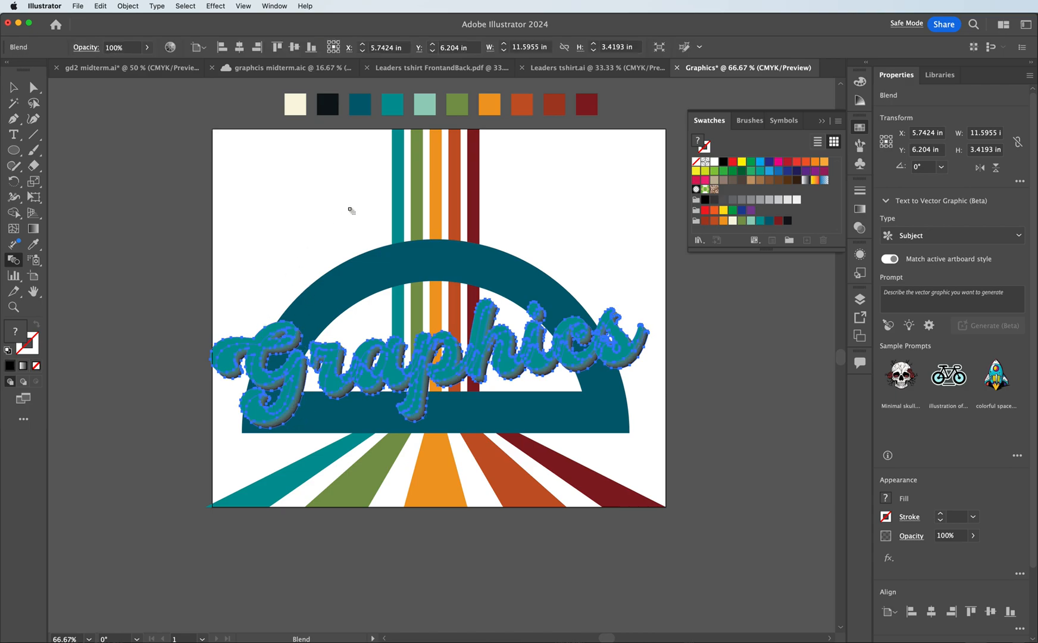
pyautogui.click(13, 87)
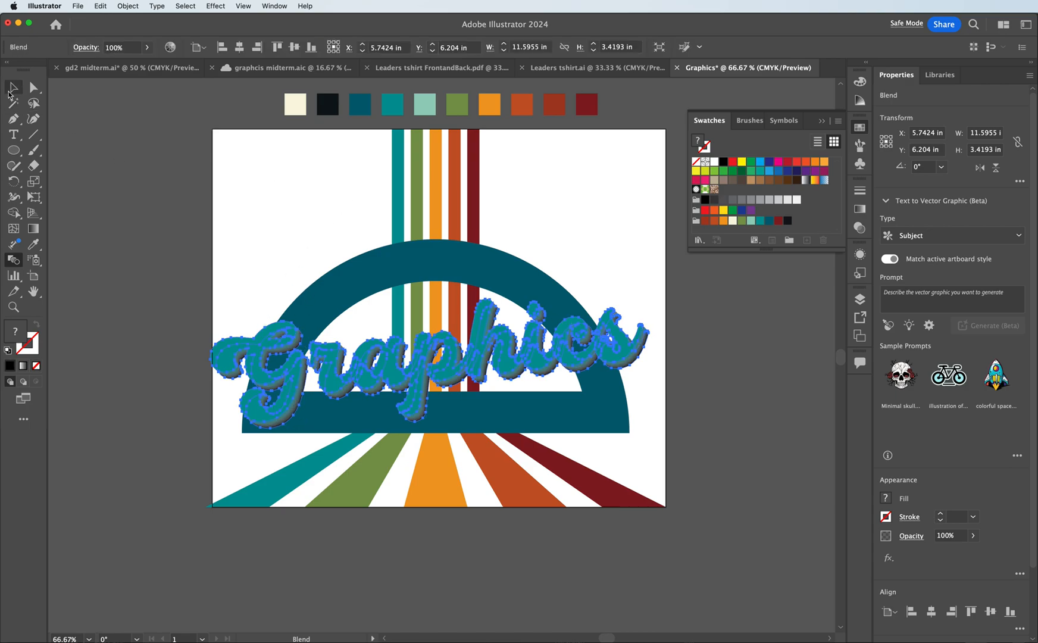
pyautogui.click(109, 153)
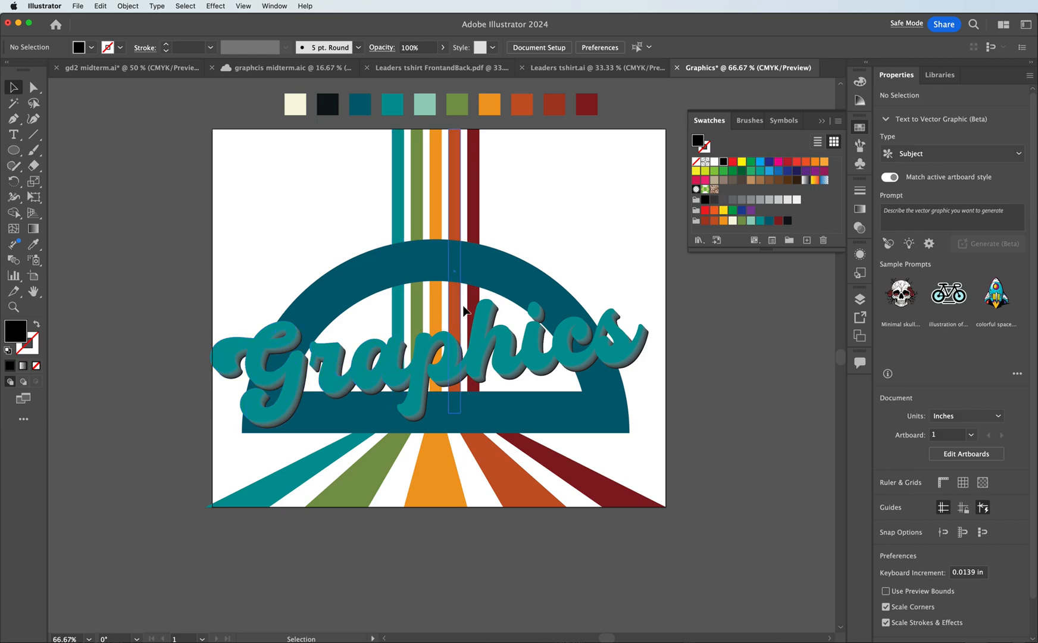
# - Isolate the lettering blend and fill its front copy with the palette's near-black
pyautogui.click(499, 344)
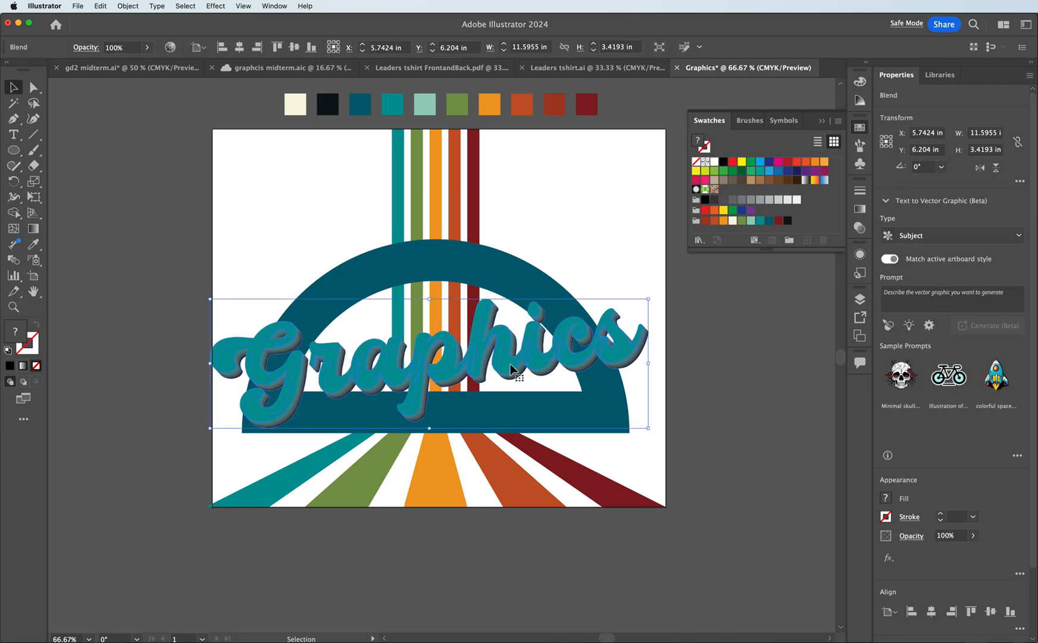
pyautogui.doubleClick(510, 367)
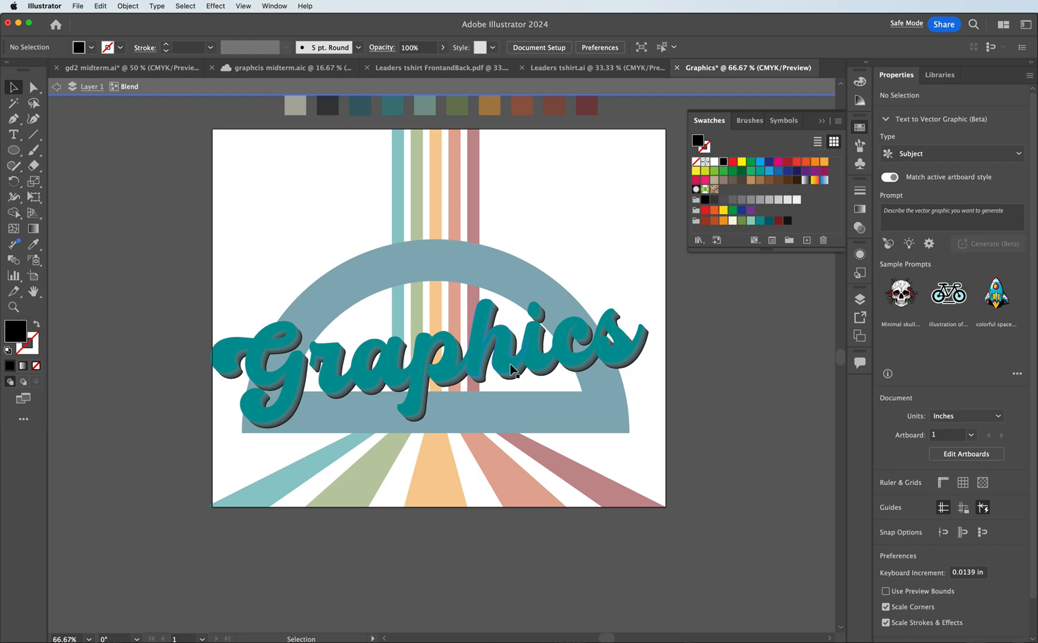
pyautogui.click(511, 365)
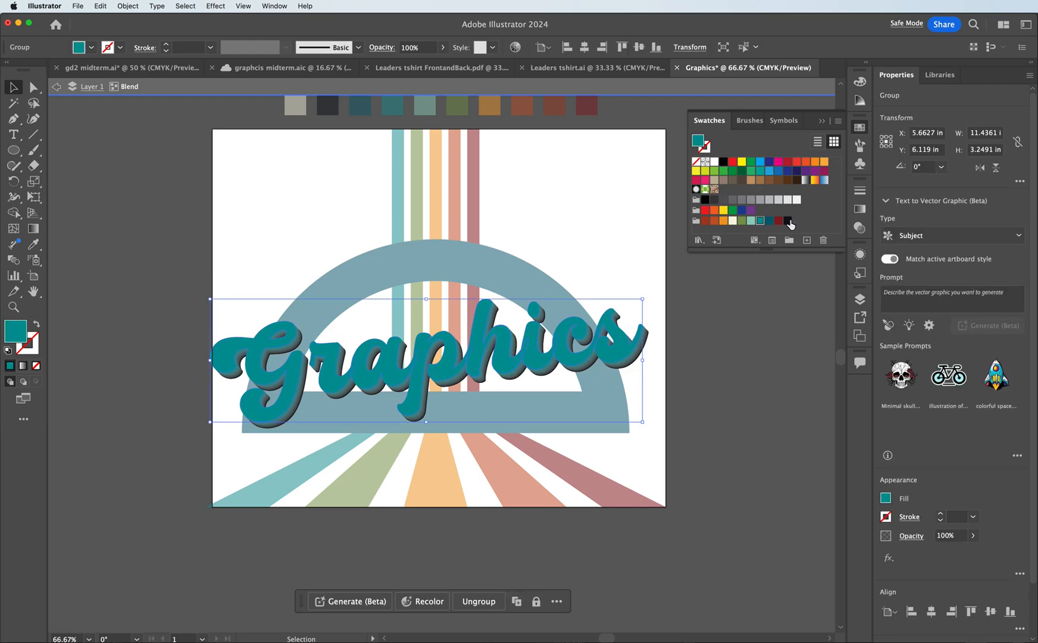
pyautogui.click(788, 220)
pyautogui.click(740, 330)
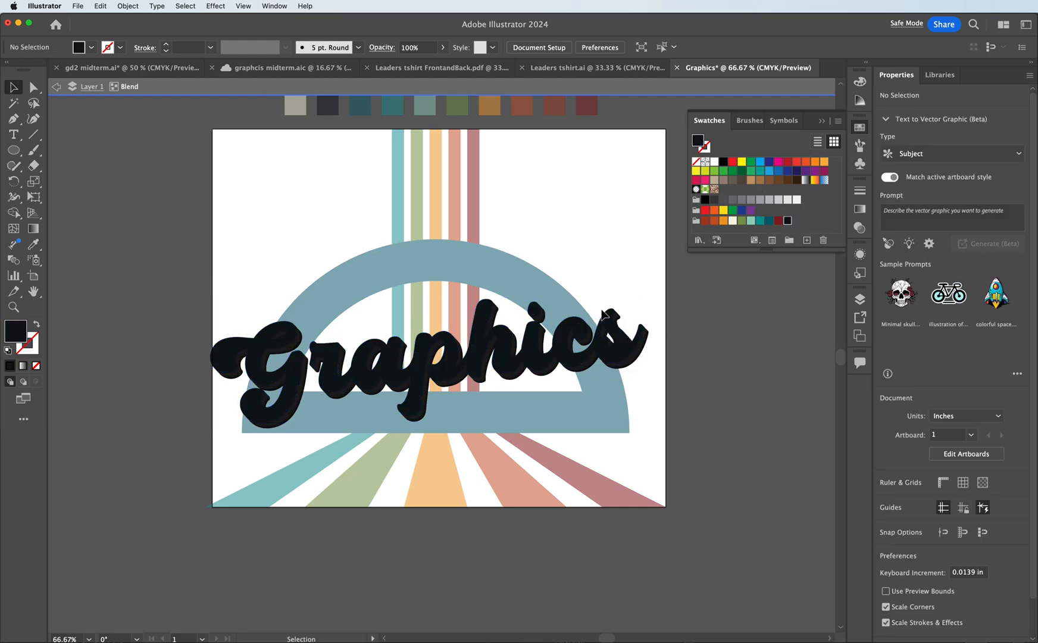
# - Scale the blend's rear black lettering down proportionally to about 10.83 in wide and 3.08 in high to deepen the extrusion
pyautogui.click(615, 337)
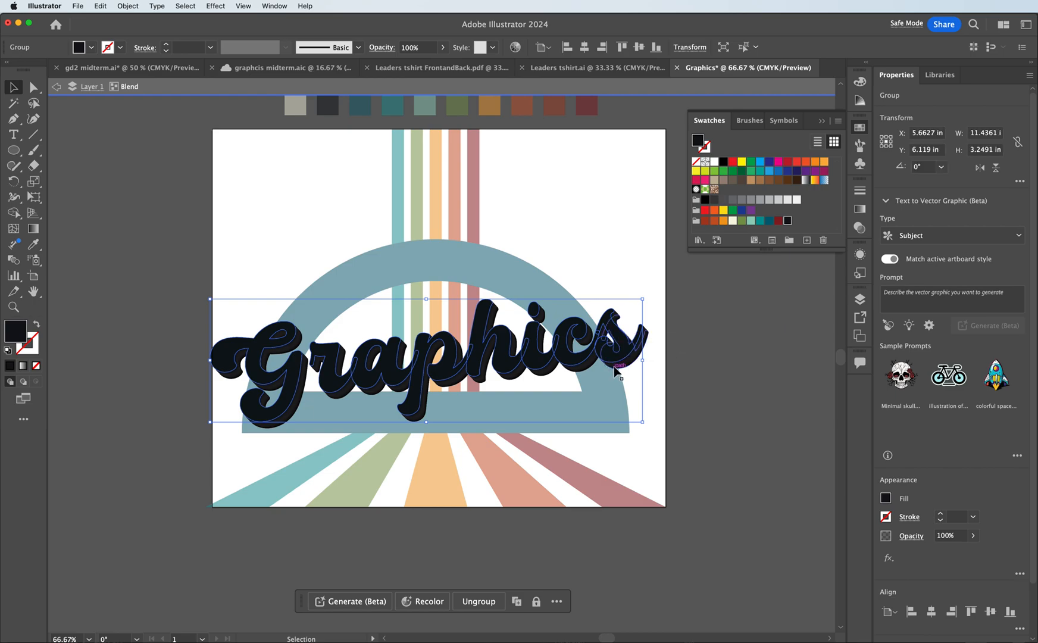
pyautogui.click(584, 260)
pyautogui.click(559, 344)
pyautogui.moveTo(549, 367); pyautogui.dragTo(555, 374)
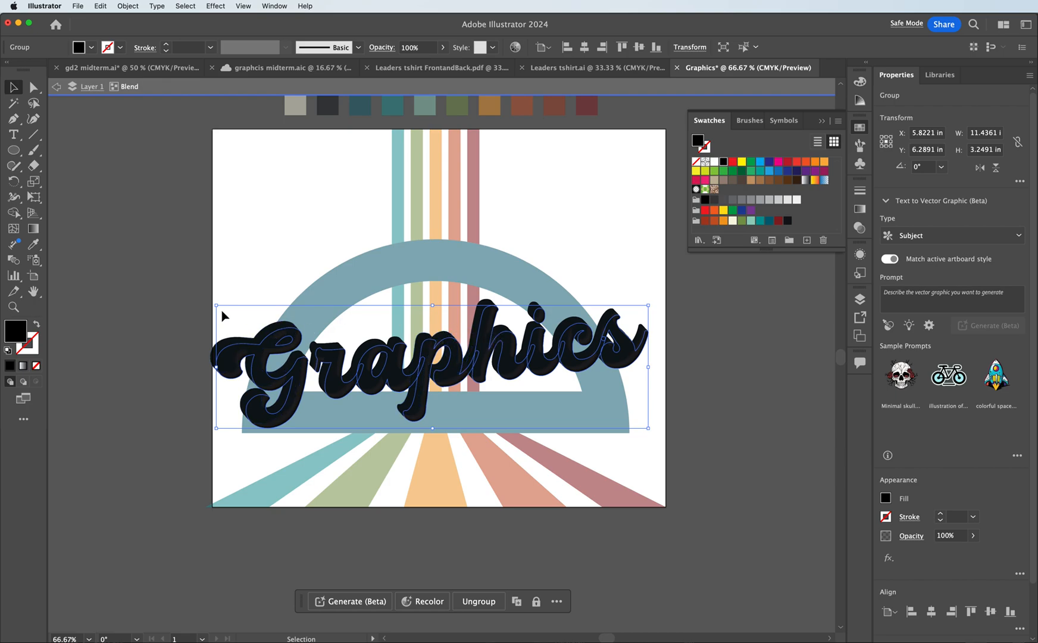
pyautogui.moveTo(217, 307)
pyautogui.mouseDown()
pyautogui.moveTo(222, 299)
pyautogui.moveTo(230, 310)
pyautogui.mouseUp()
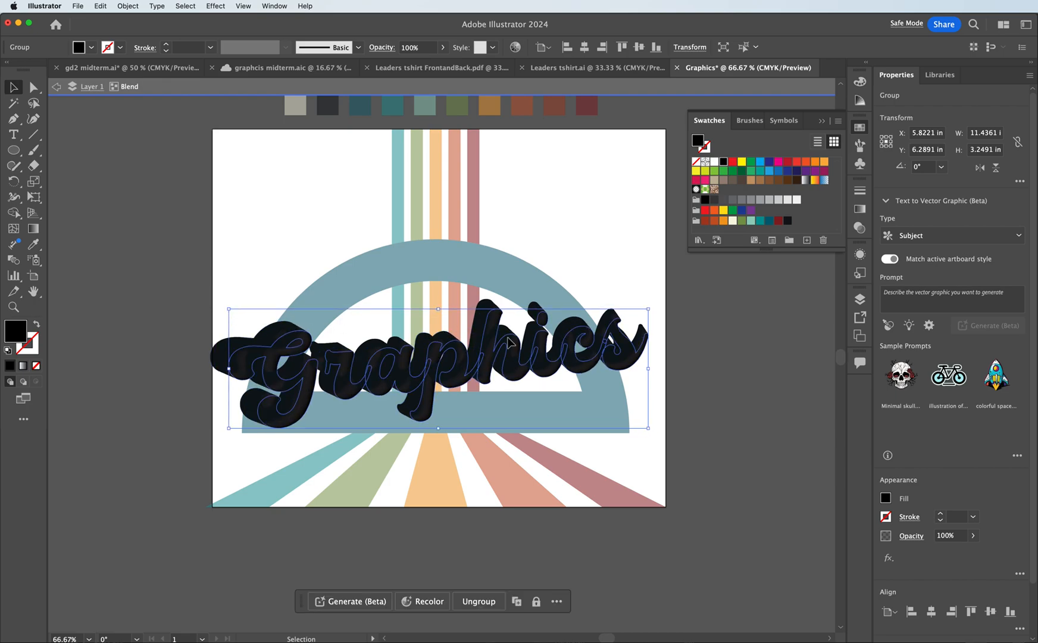
pyautogui.moveTo(649, 369); pyautogui.dragTo(639, 370)
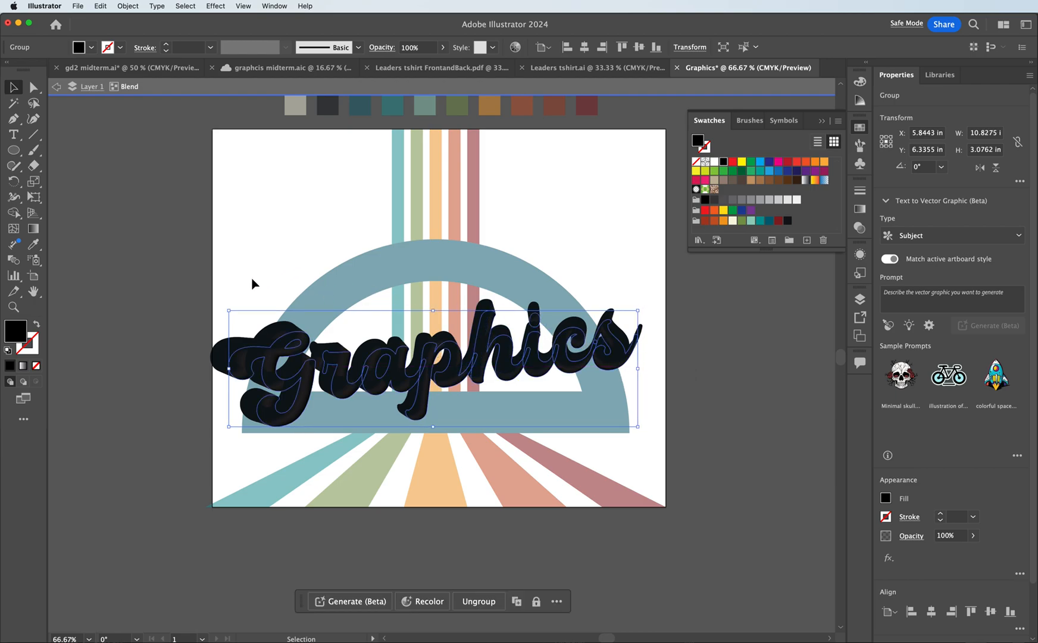
pyautogui.hotkey('ctrl', 'z')
pyautogui.hotkey('ctrl', 'z')
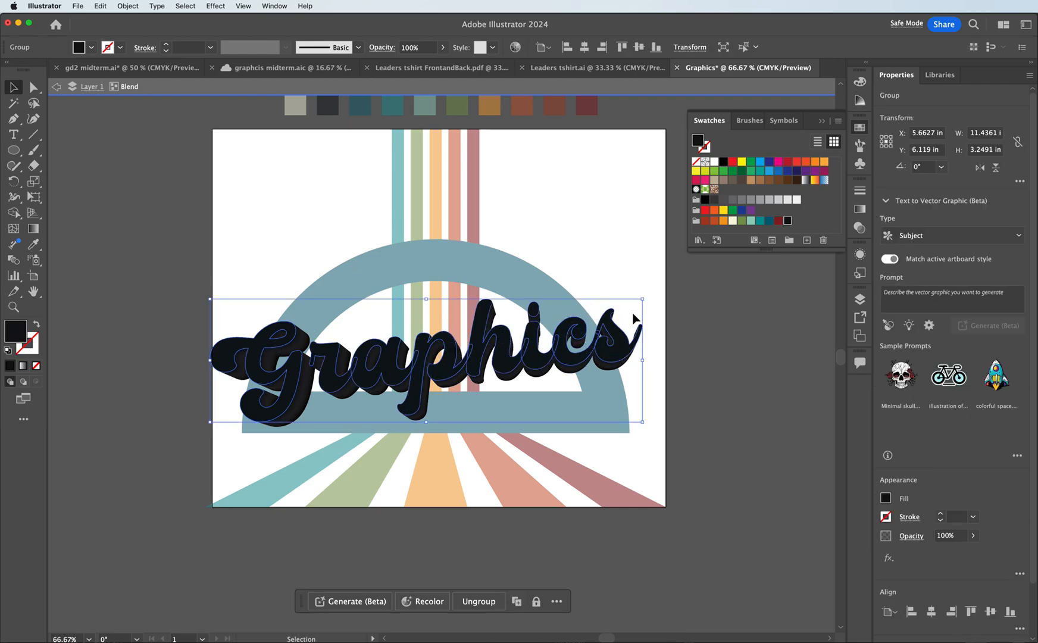
pyautogui.hotkey('ctrl', 'shift', 'z')
pyautogui.moveTo(637, 369); pyautogui.dragTo(632, 370)
pyautogui.click(316, 253)
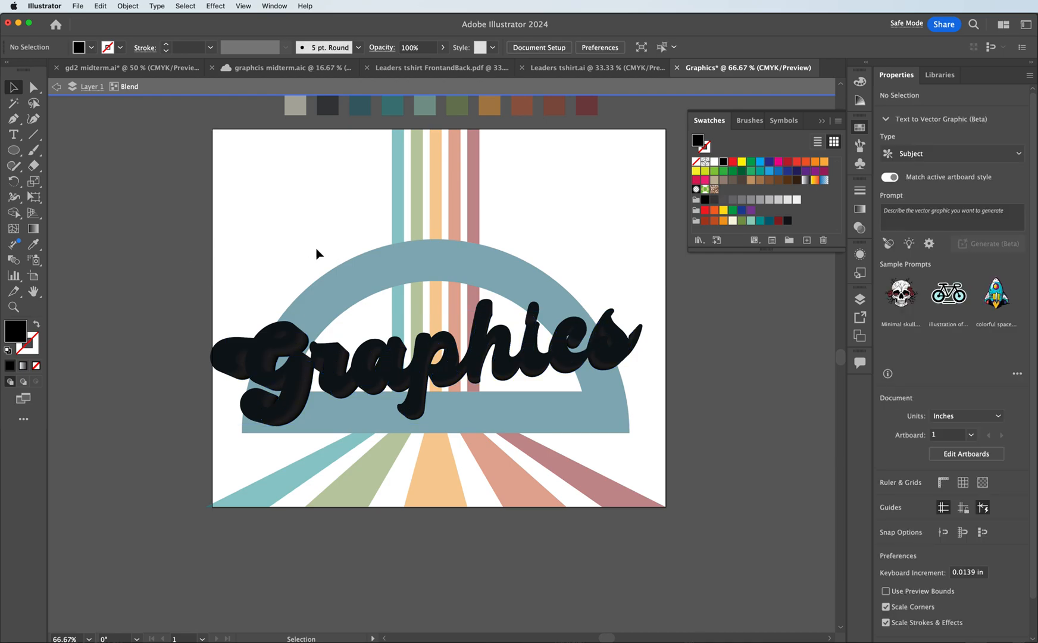
# - Copy the blend's front lettering, exit isolation, and paste it in place as a separate group on top of the blend
pyautogui.click(364, 348)
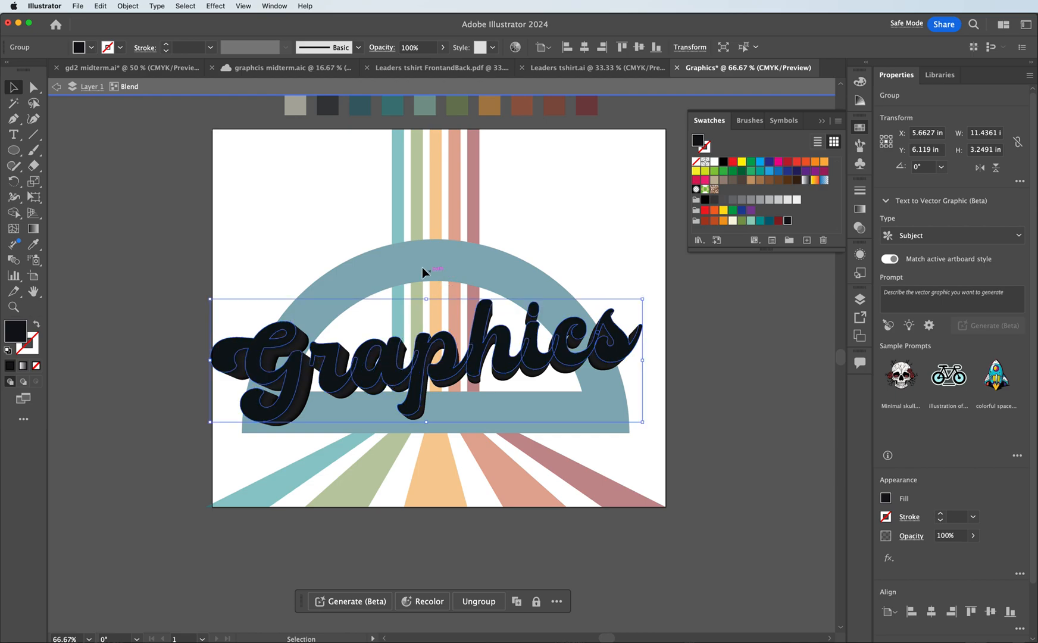
pyautogui.click(272, 215)
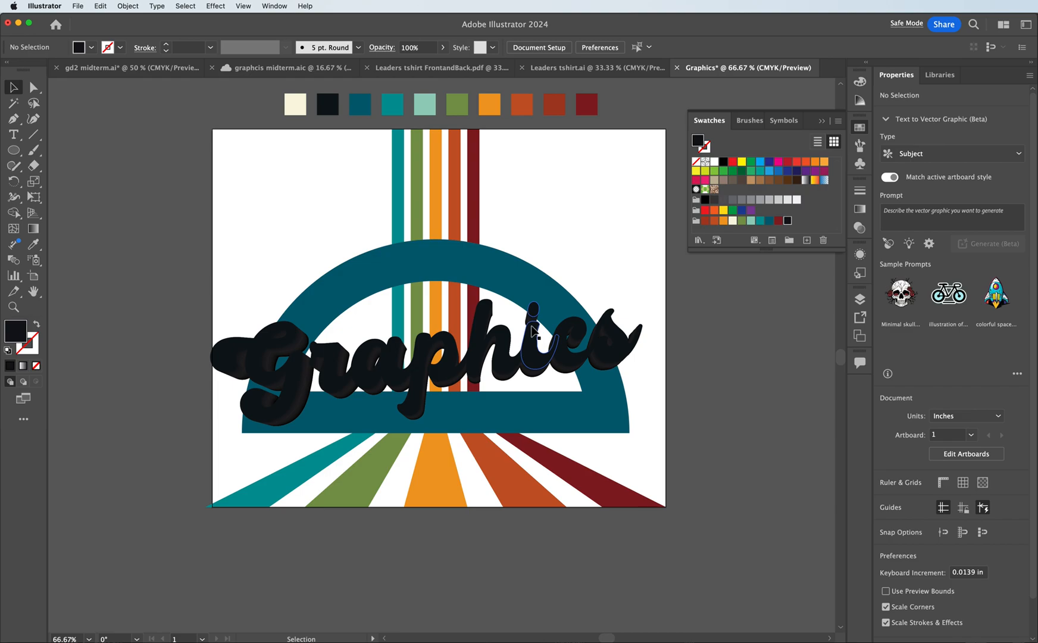
pyautogui.press('a')
pyautogui.press('v')
pyautogui.click(530, 327)
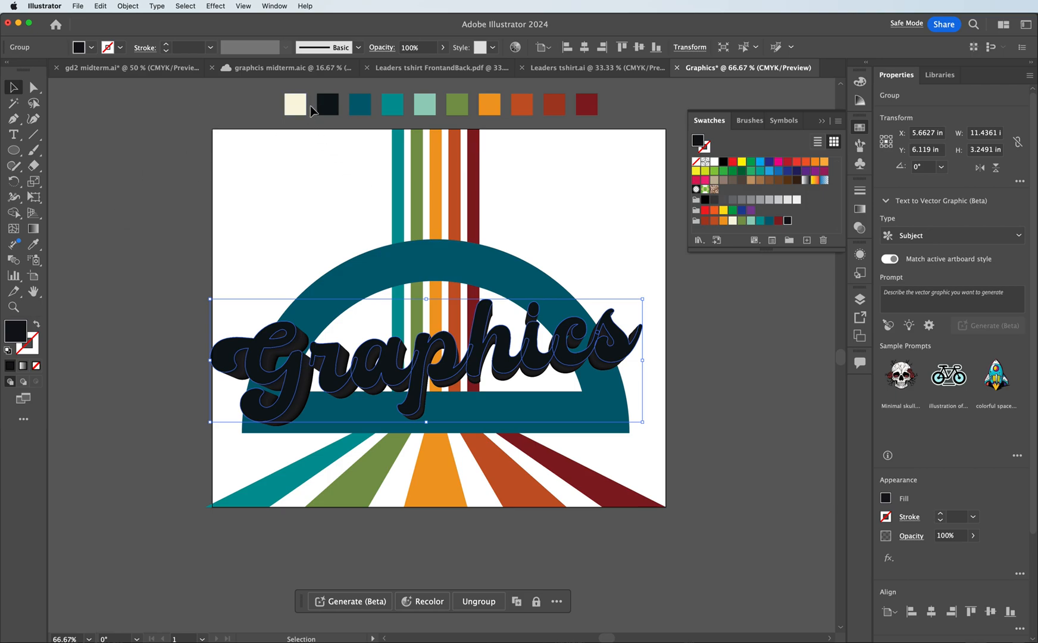
# - Fill the top "Graphics" lettering group with white sampled from the artboard background using the Eyedropper
pyautogui.click(33, 245)
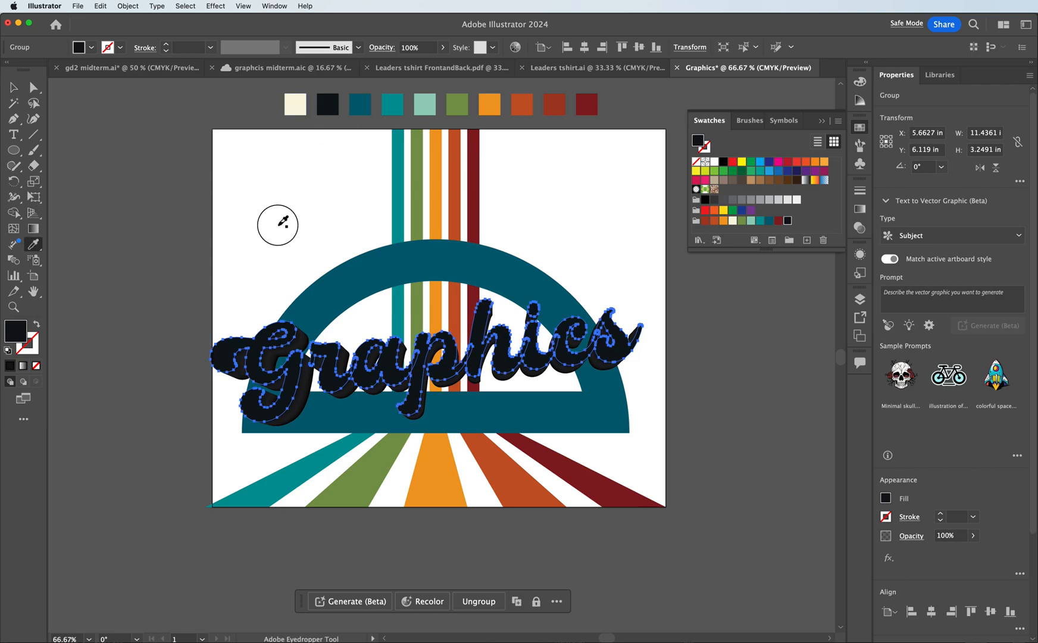
pyautogui.click(279, 225)
pyautogui.press('v')
pyautogui.click(125, 150)
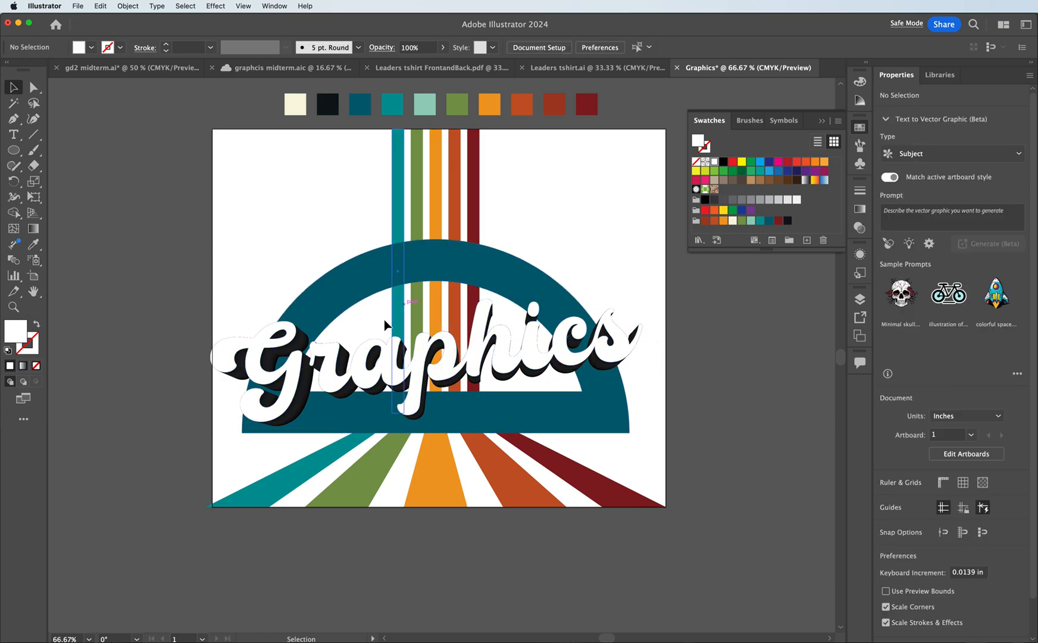
pyautogui.click(424, 368)
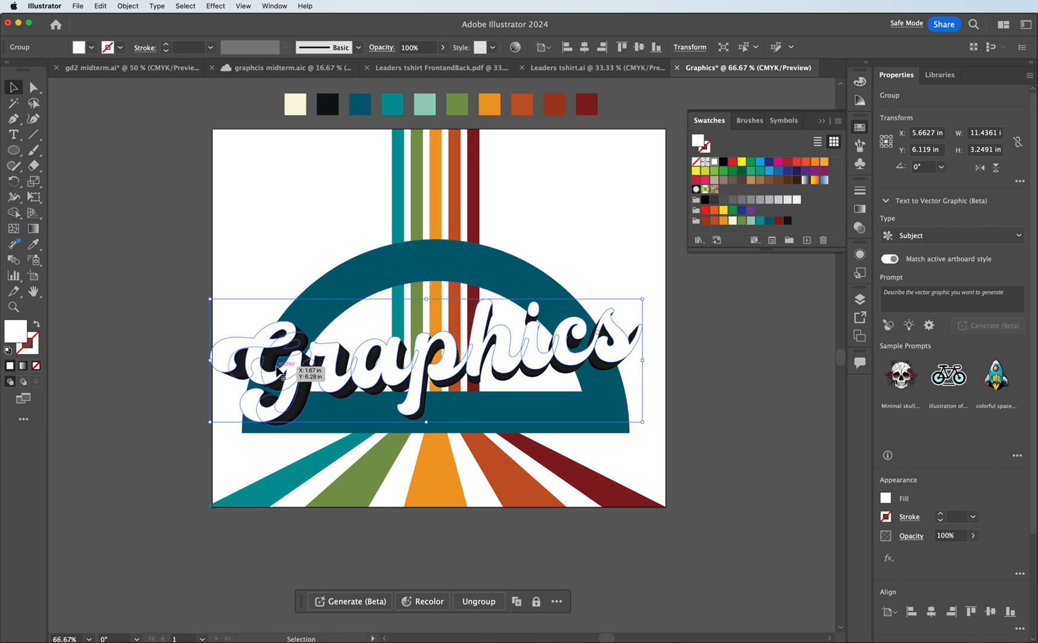
# - Select the white lettering group, open Pathfinder, and try to unite its overlapping letters
pyautogui.click(602, 247)
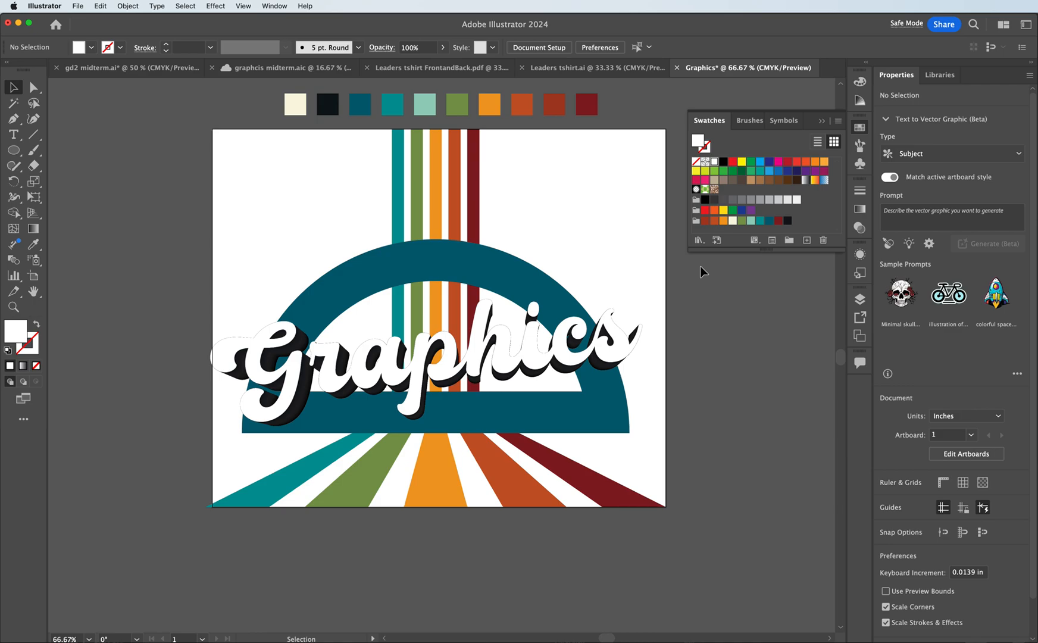
pyautogui.click(491, 351)
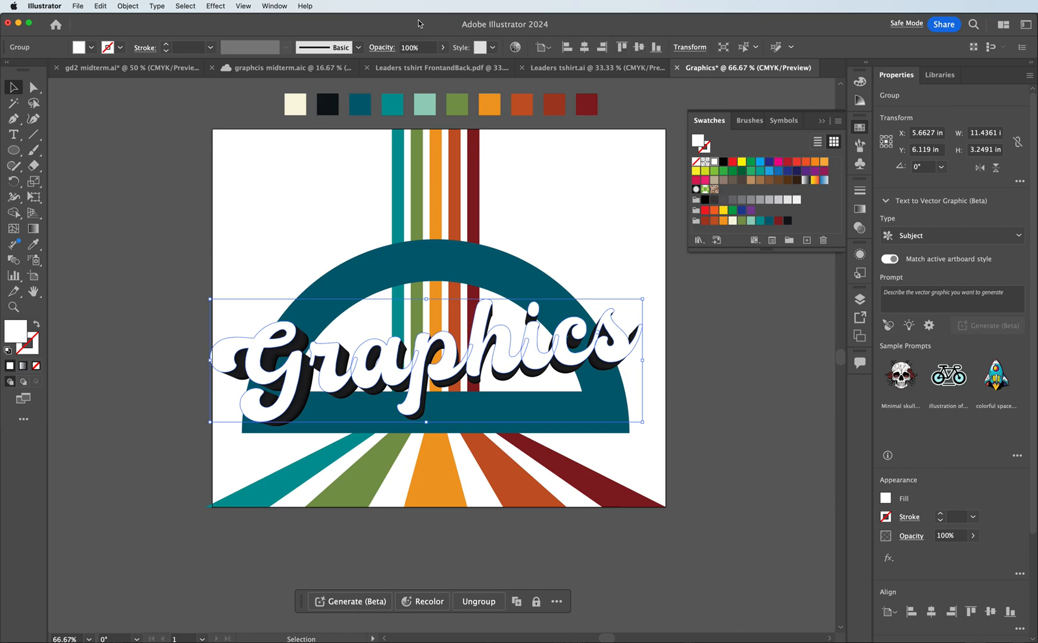
pyautogui.click(274, 6)
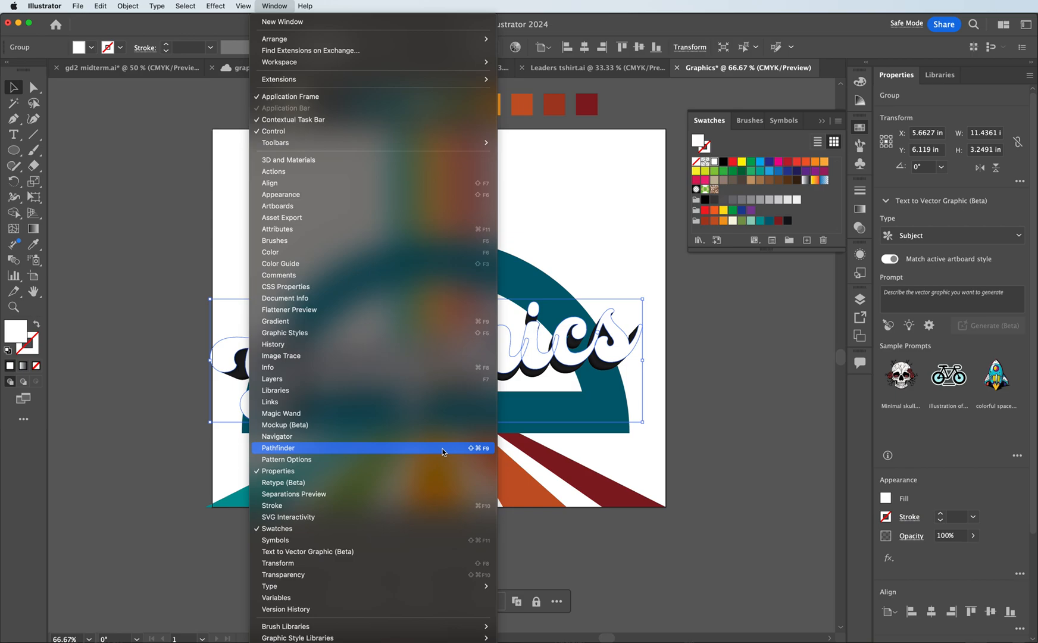
pyautogui.click(304, 448)
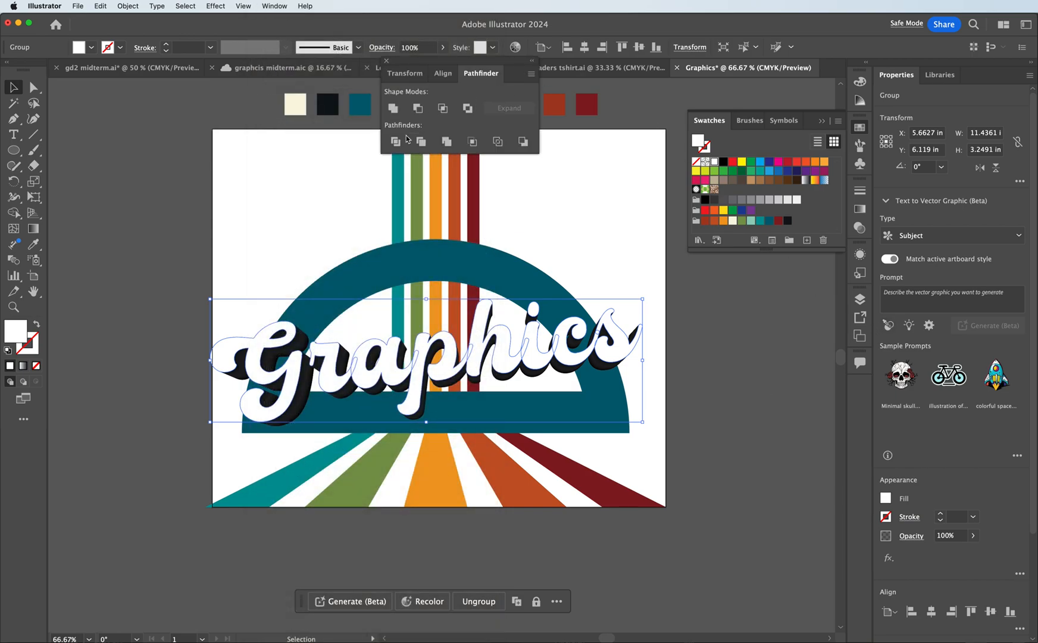
pyautogui.click(391, 108)
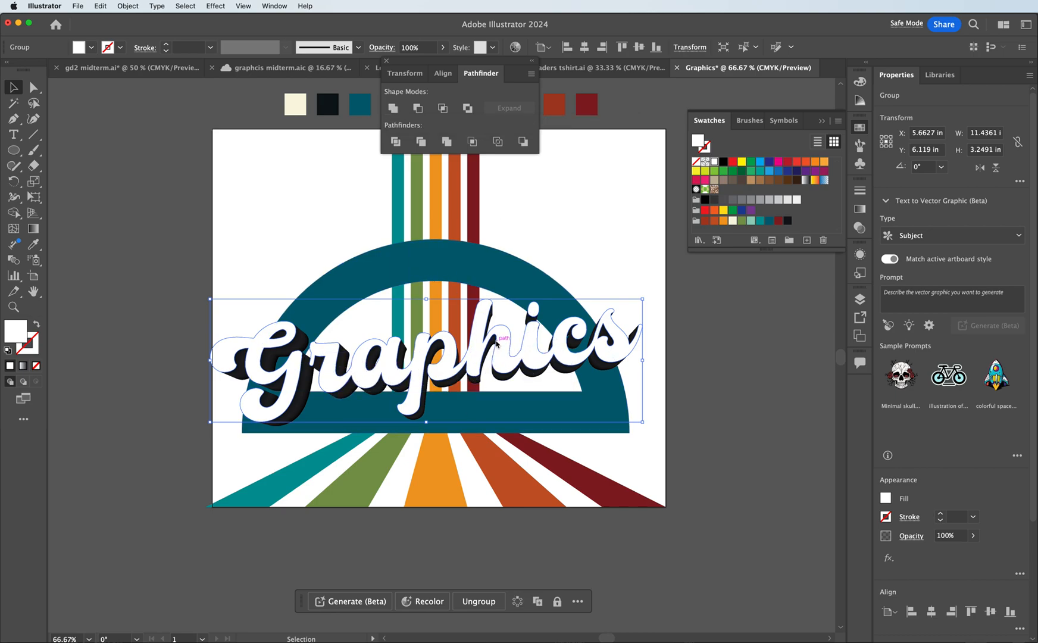
pyautogui.click(419, 111)
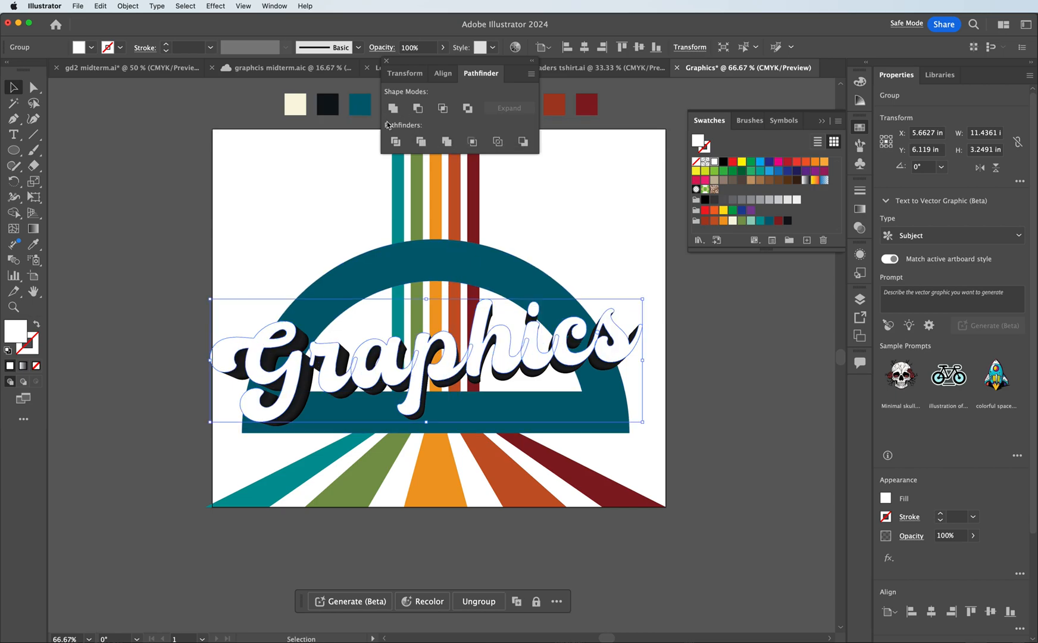
pyautogui.doubleClick(30, 345)
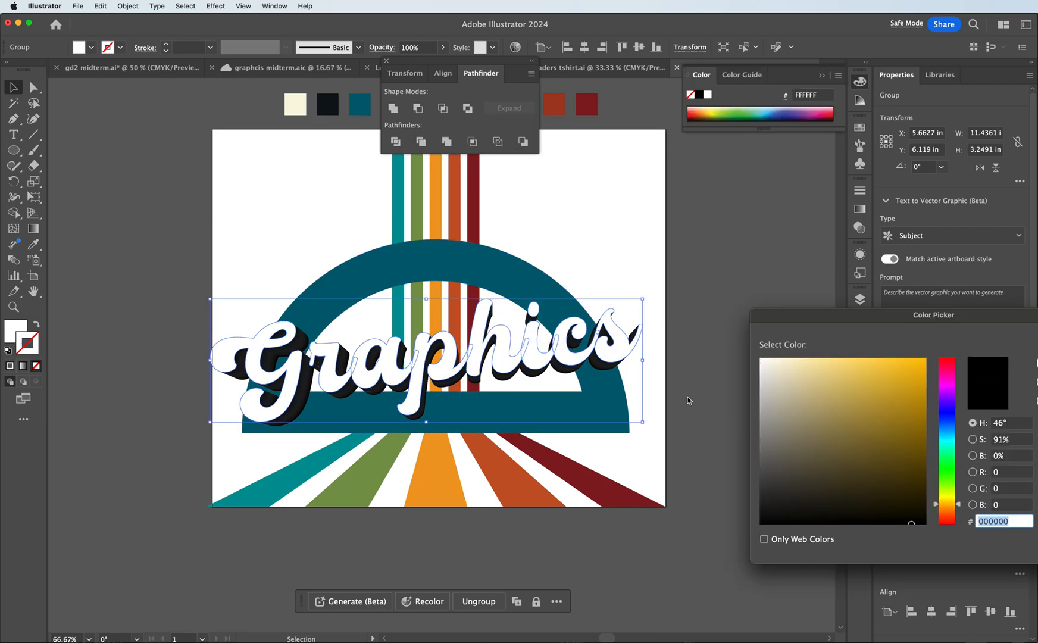
pyautogui.click(785, 555)
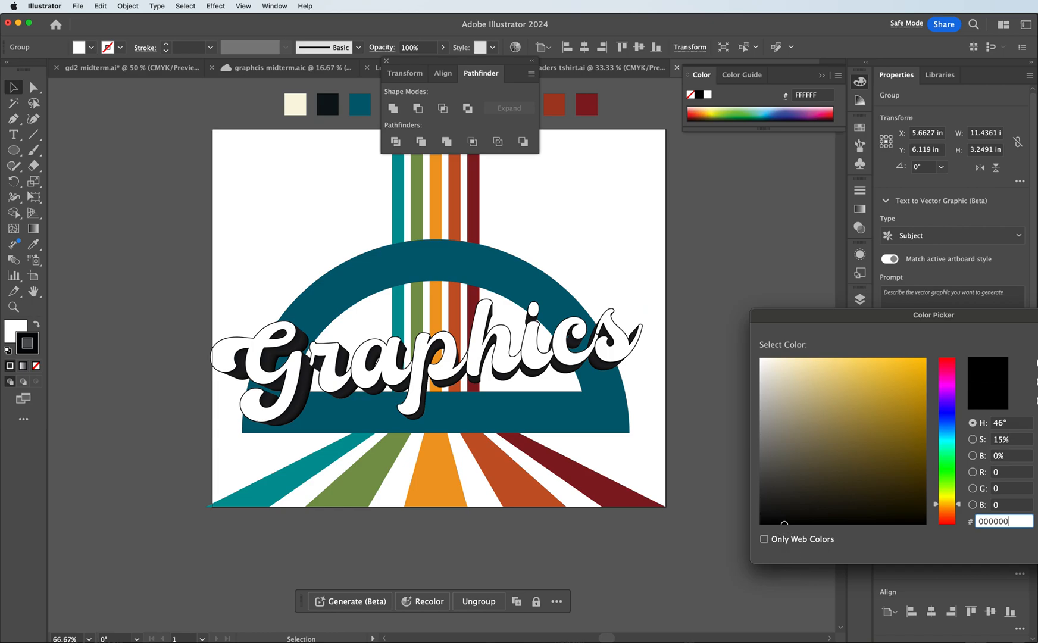
pyautogui.press('Escape')
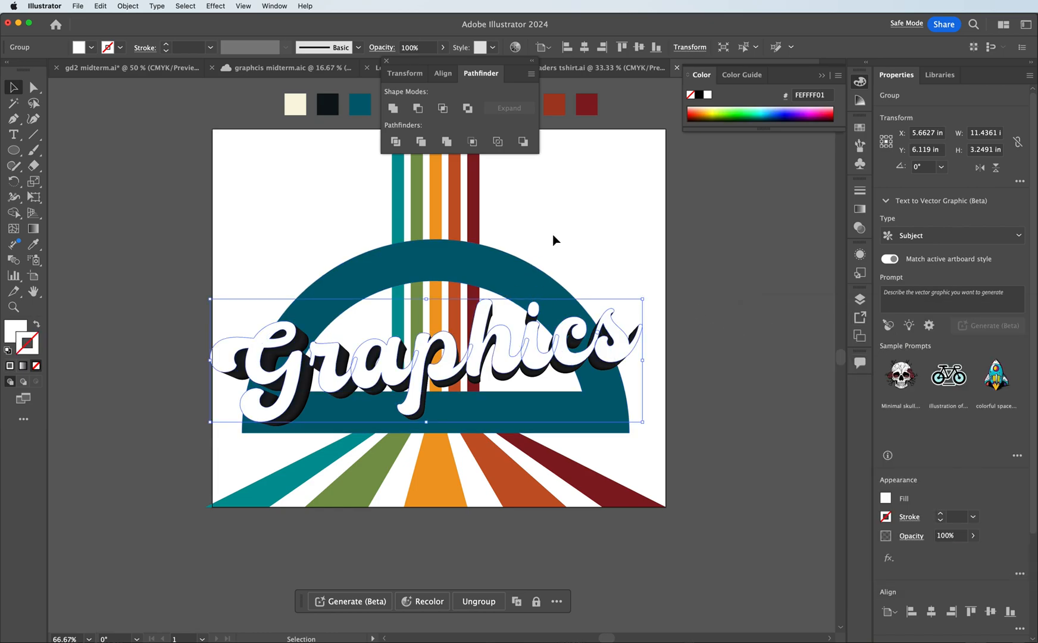
# - Add a 4 pt black stroke to the white lettering group
pyautogui.click(168, 44)
pyautogui.click(167, 44)
pyautogui.click(167, 44)
pyautogui.click(168, 44)
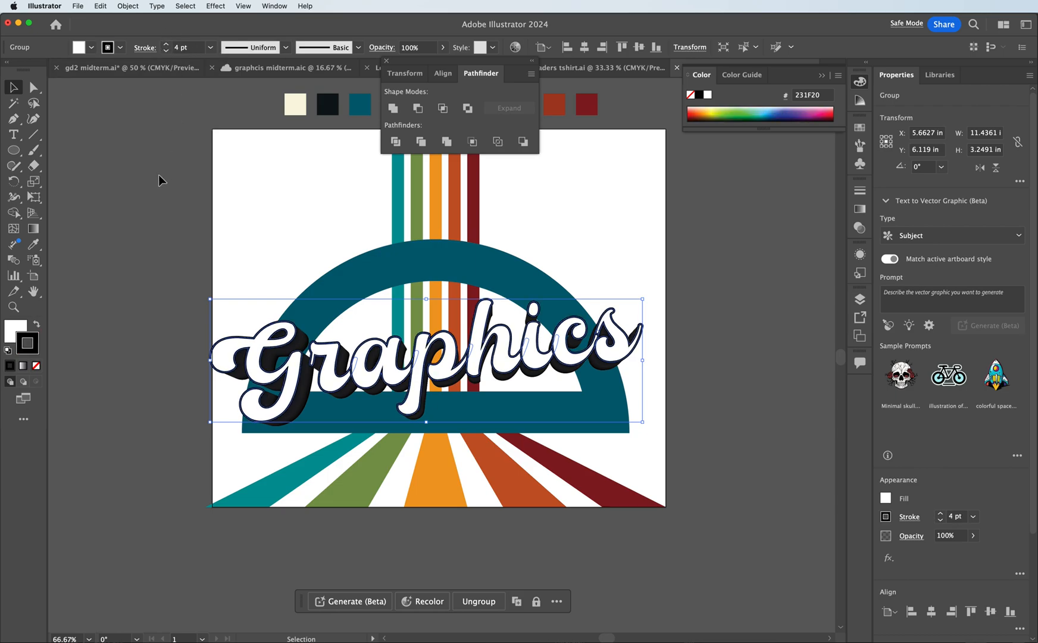
pyautogui.click(260, 206)
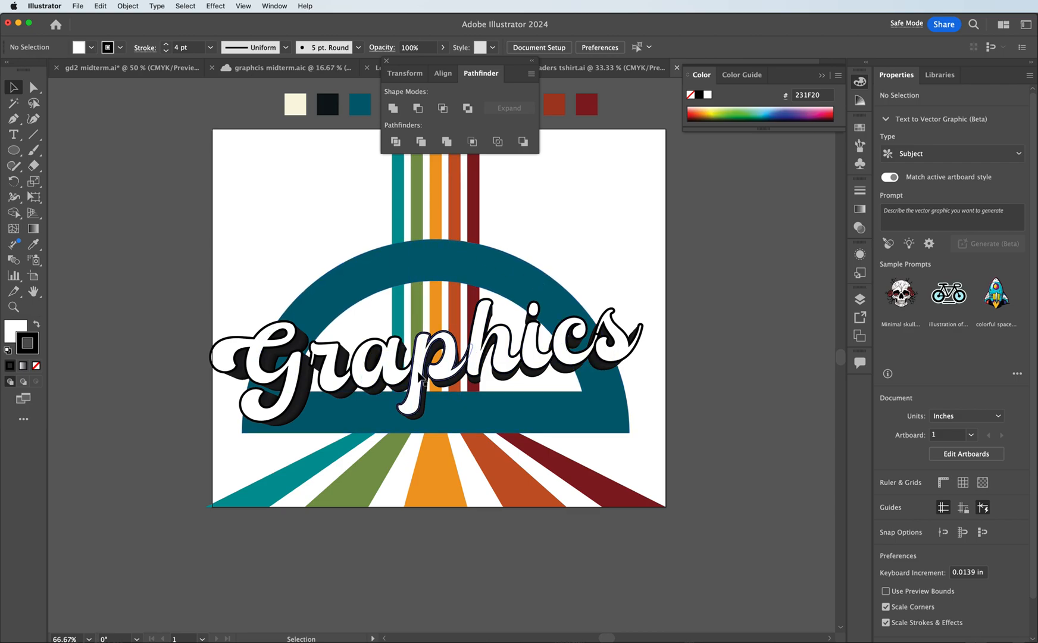
# - Move Pathfinder clear of the artwork and unite the overlapping letters of the stroked white lettering group
pyautogui.click(502, 337)
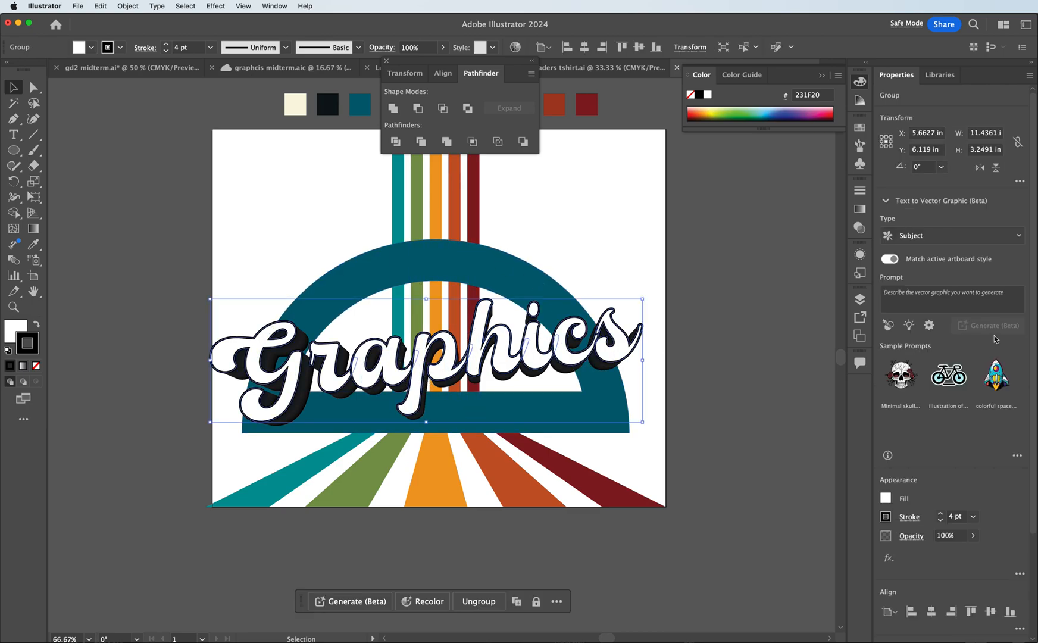
pyautogui.moveTo(410, 61); pyautogui.dragTo(718, 204)
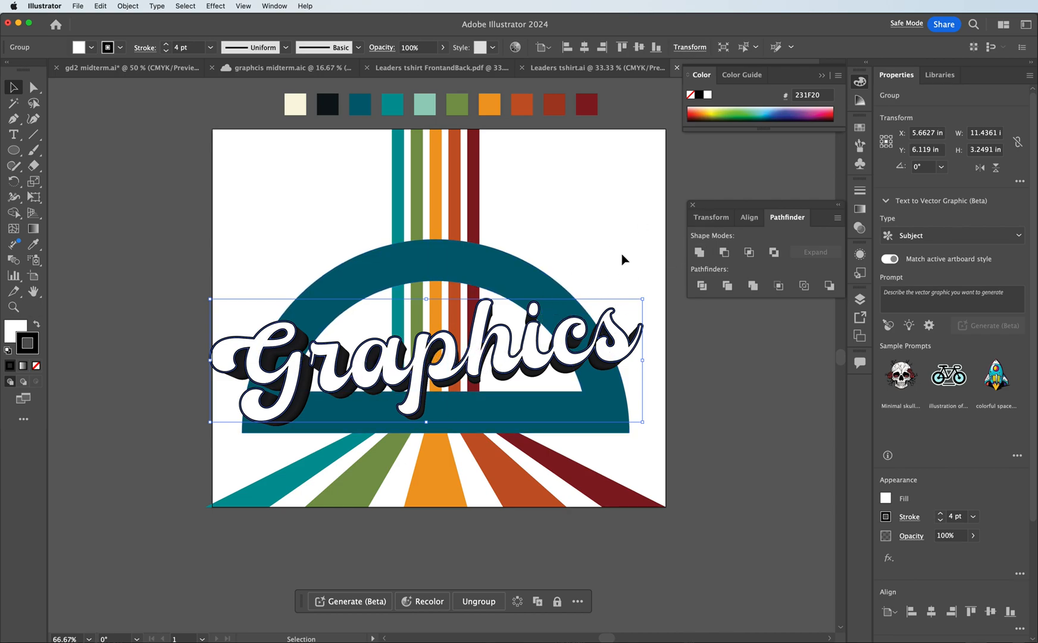
pyautogui.click(688, 182)
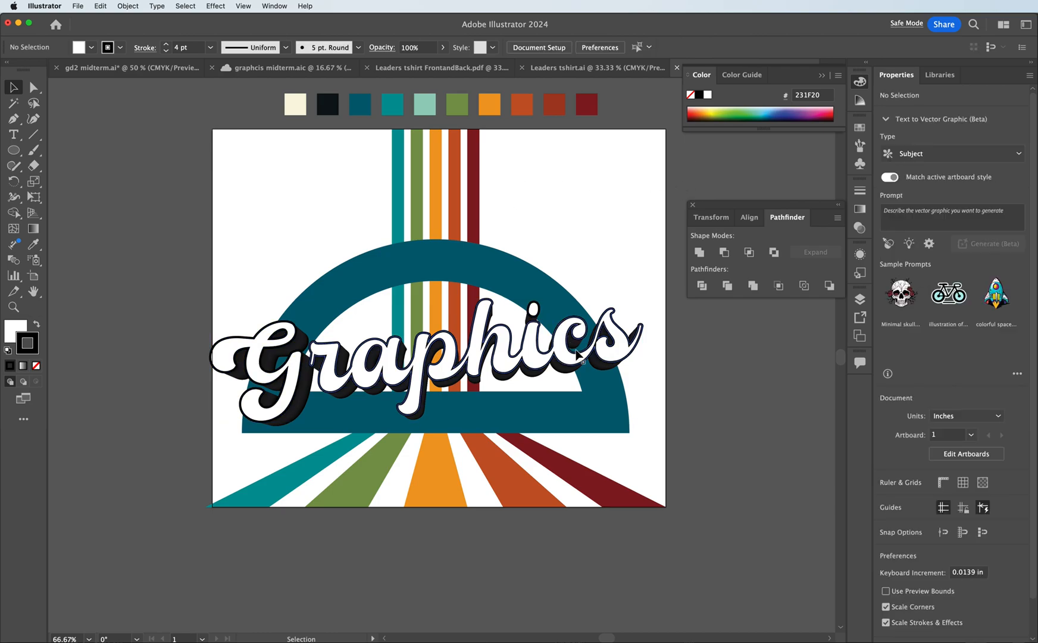
pyautogui.click(569, 380)
pyautogui.click(679, 355)
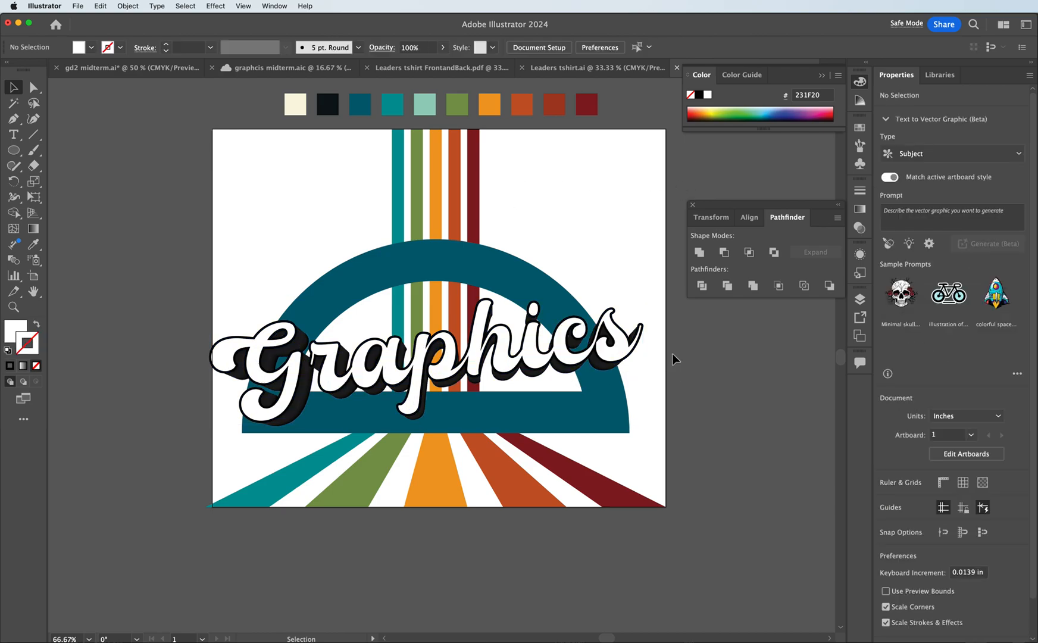
pyautogui.click(622, 339)
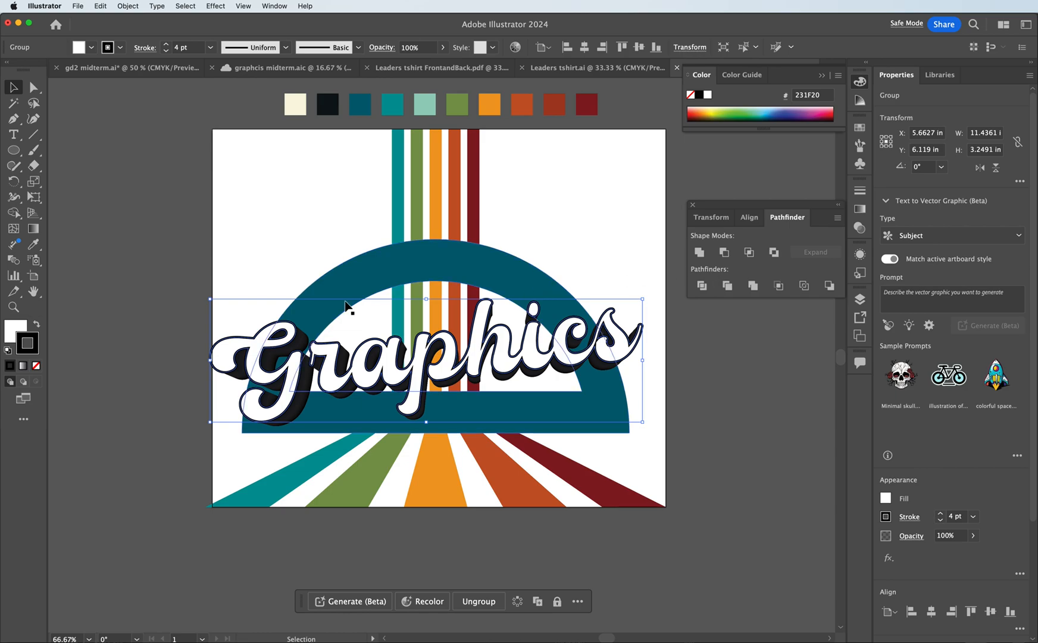
pyautogui.click(550, 167)
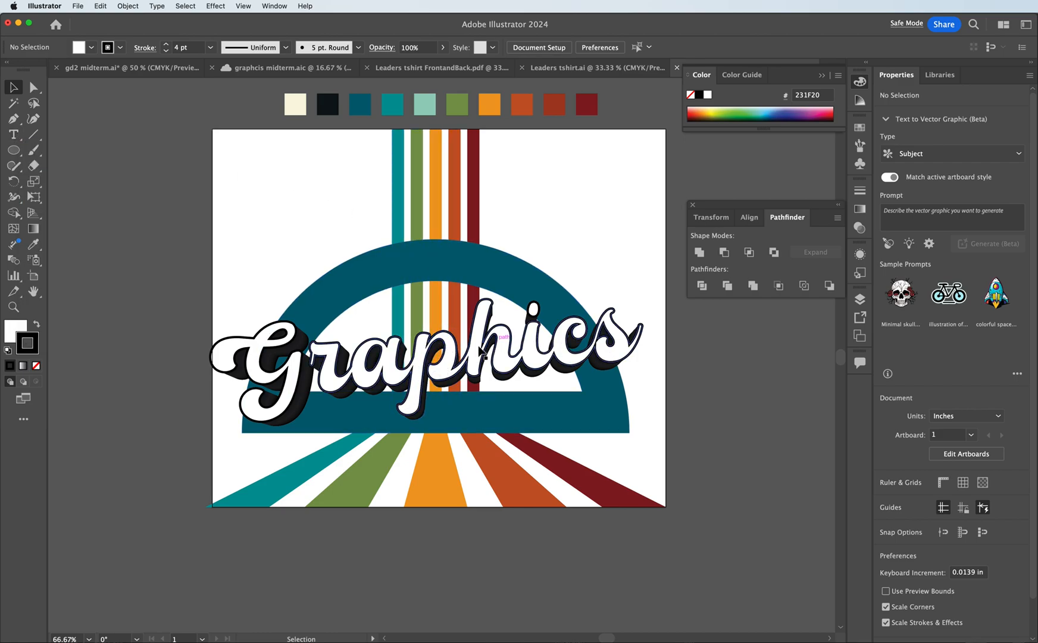
# - Recolor the white lettering's stroke with the palette's dark teal swatch
pyautogui.click(425, 371)
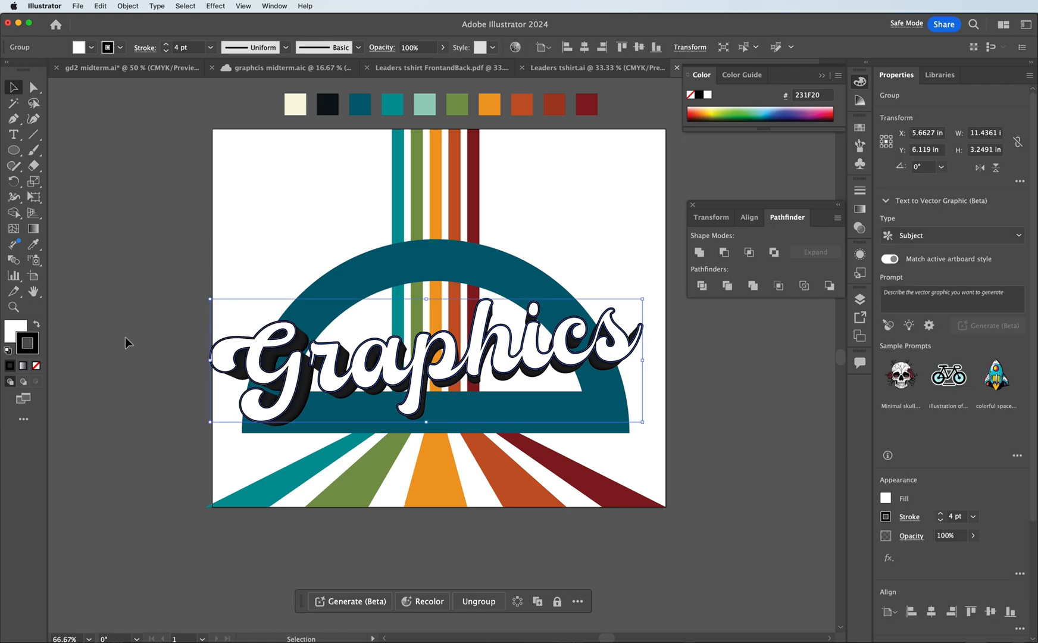
pyautogui.click(860, 127)
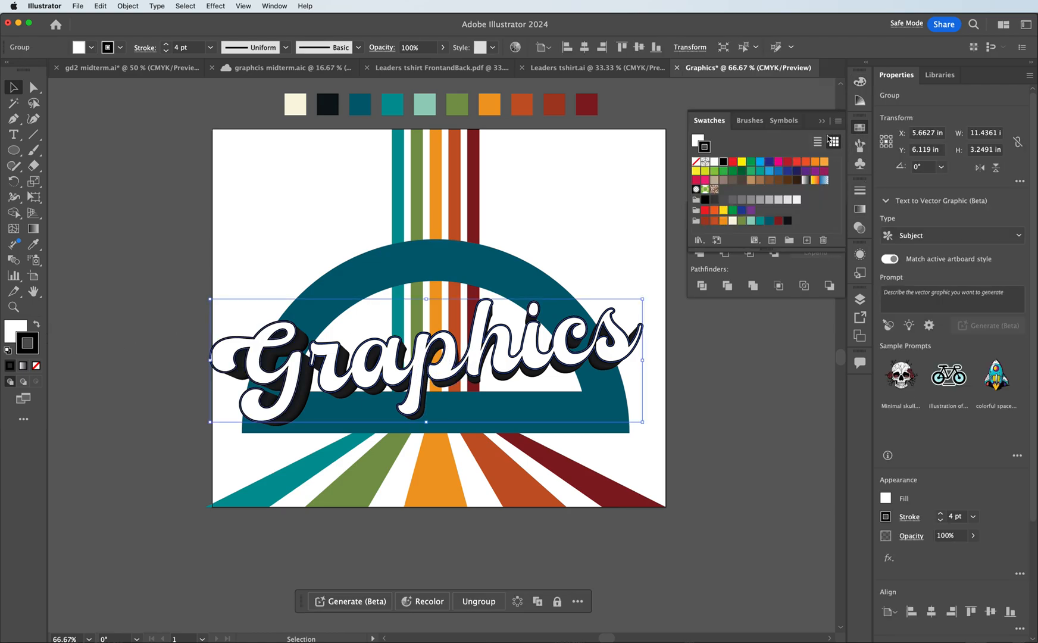
pyautogui.click(768, 221)
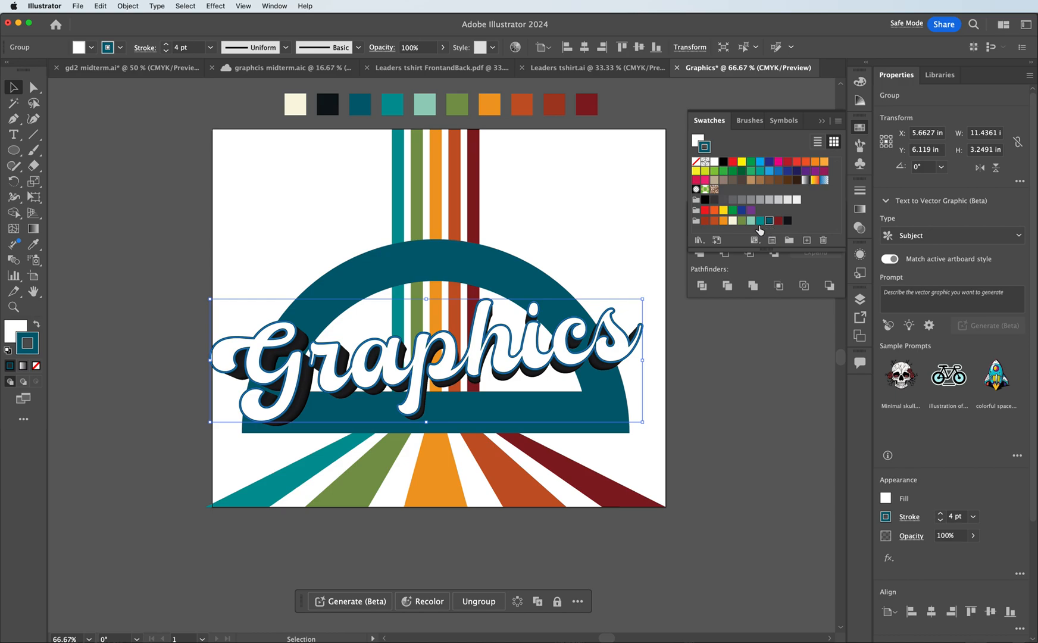
pyautogui.click(708, 365)
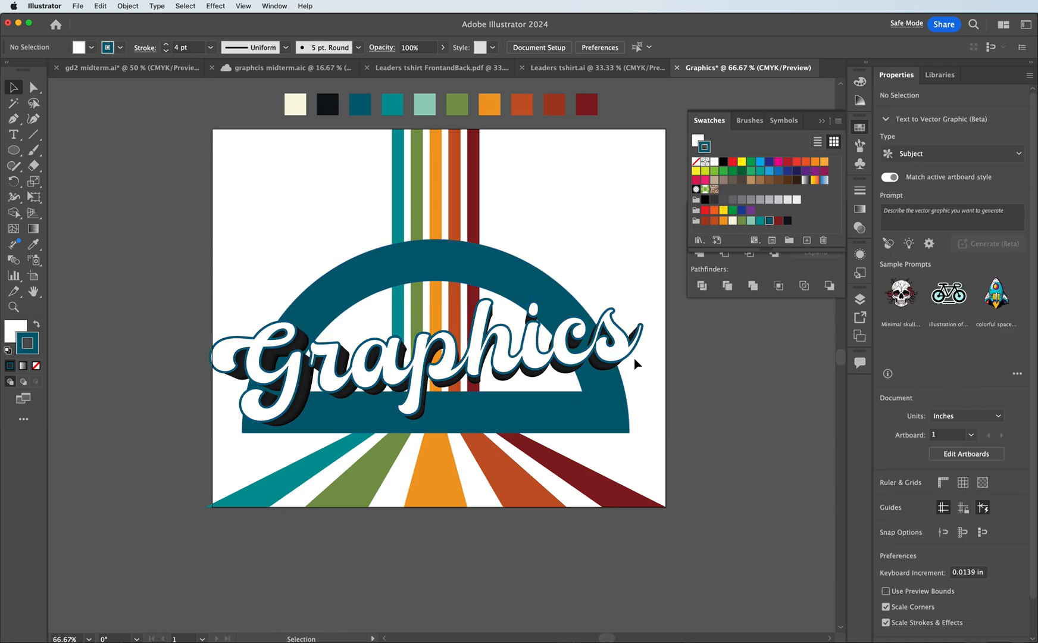
# - Show the full stroke options, try inside alignment on the white lettering's stroke, and align it to the outside instead
pyautogui.click(569, 367)
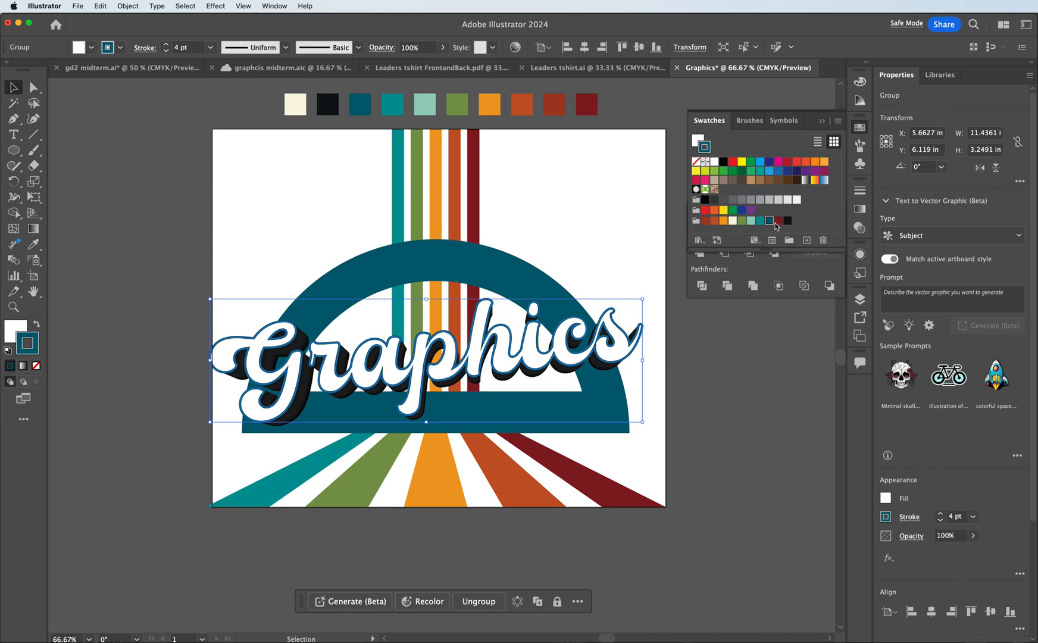
pyautogui.click(860, 190)
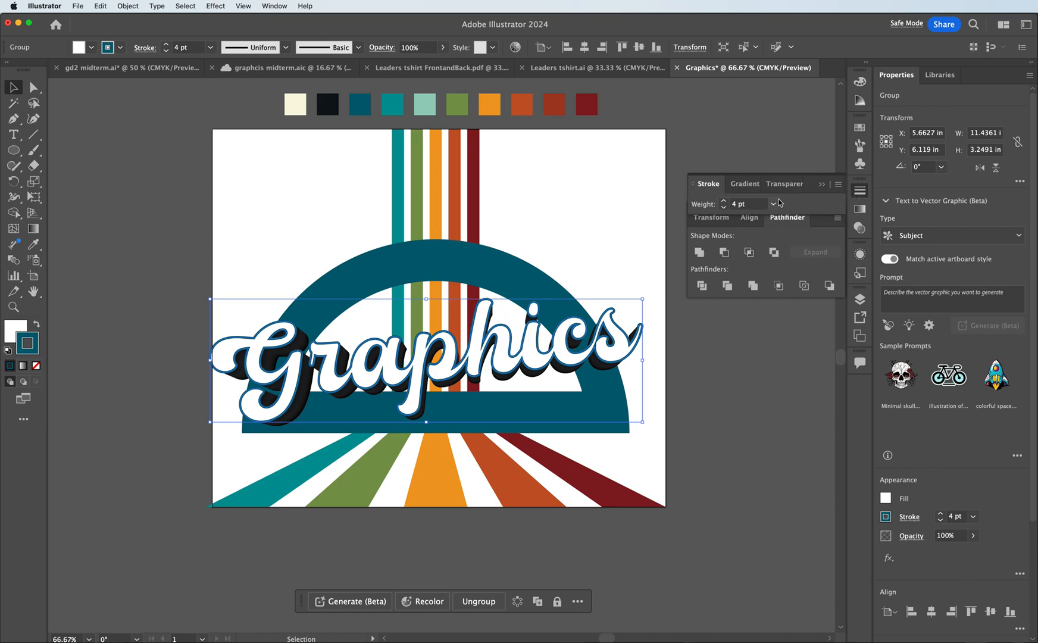
pyautogui.click(838, 185)
pyautogui.click(870, 186)
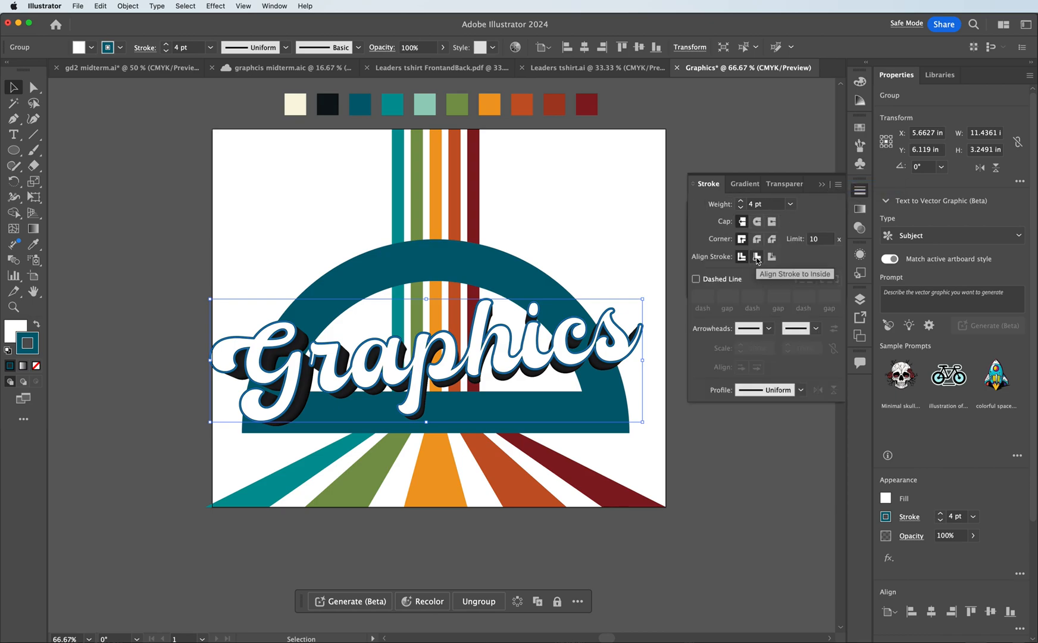
pyautogui.click(757, 256)
pyautogui.click(626, 219)
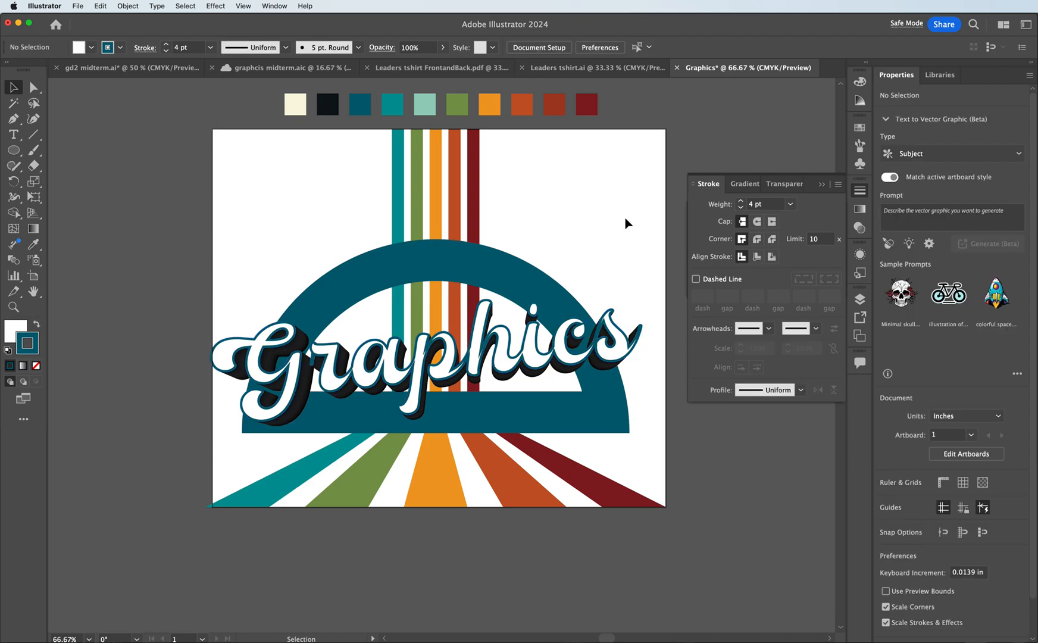
pyautogui.click(629, 337)
pyautogui.click(771, 257)
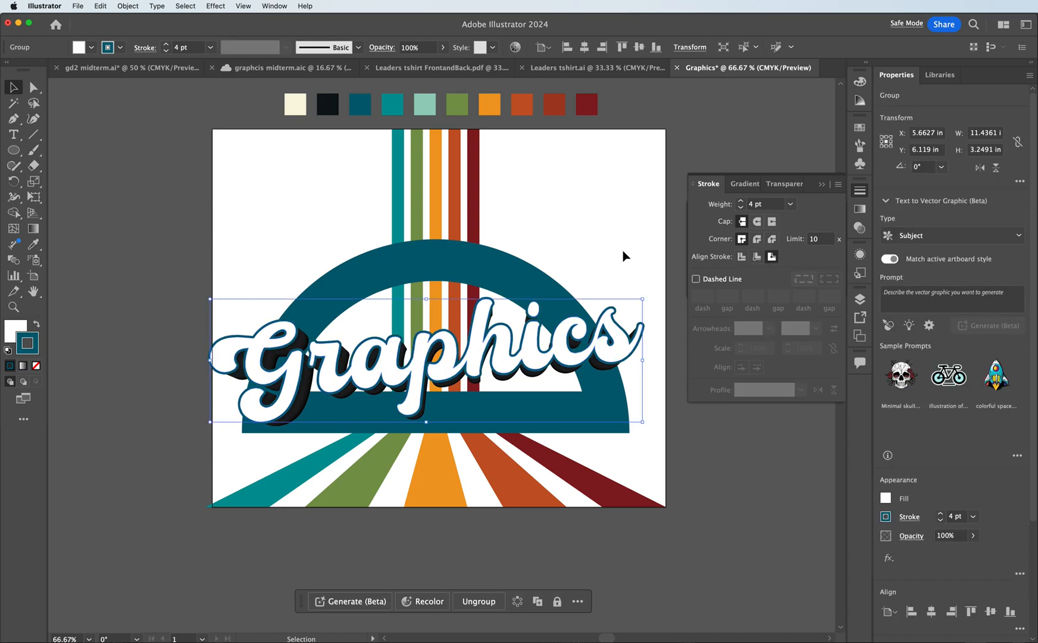
pyautogui.click(610, 243)
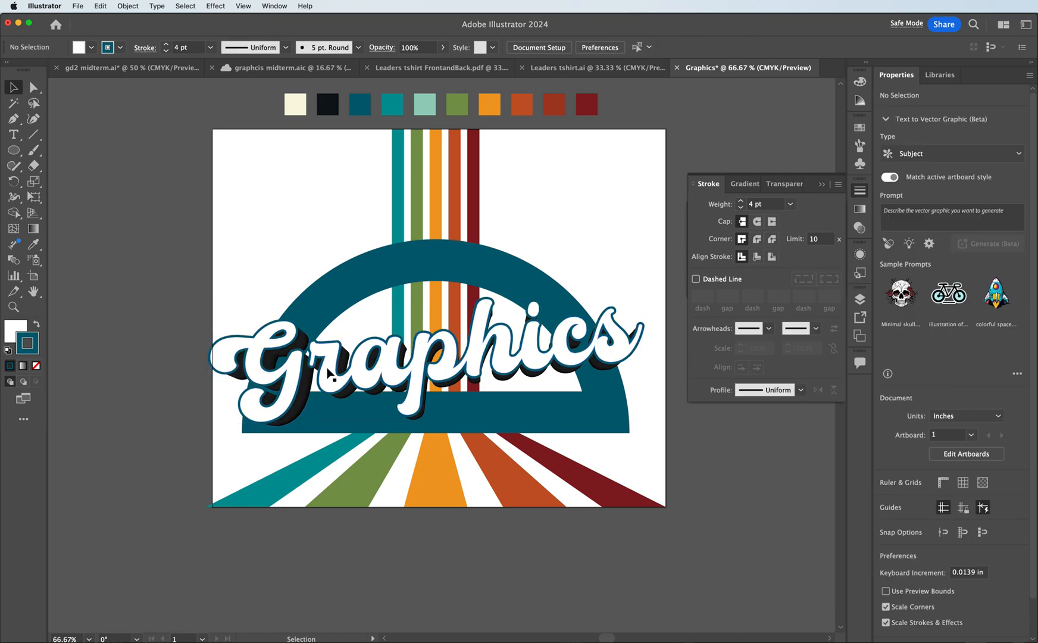
# - Isolate the lettering blend, give its rear copy a 1 pt stroke, and fill it with the palette's near-black
pyautogui.click(529, 374)
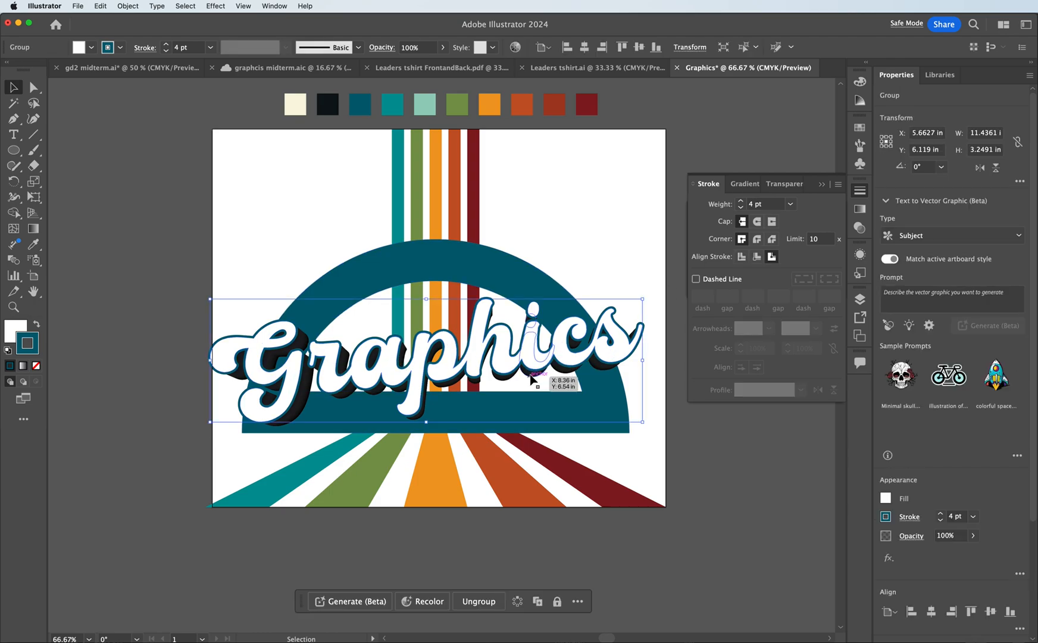
pyautogui.doubleClick(529, 377)
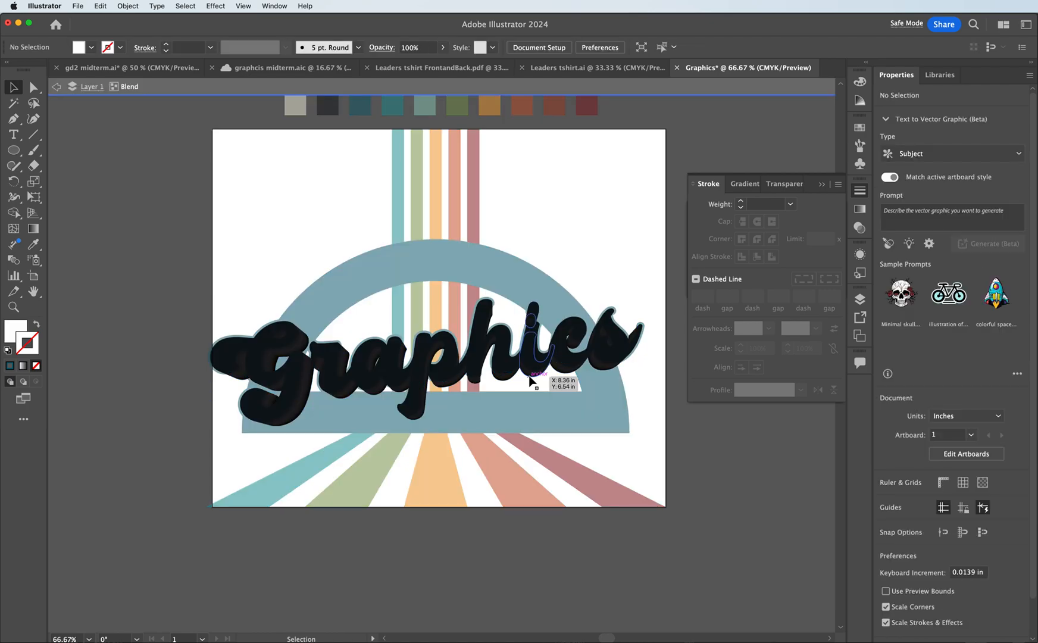
pyautogui.click(444, 387)
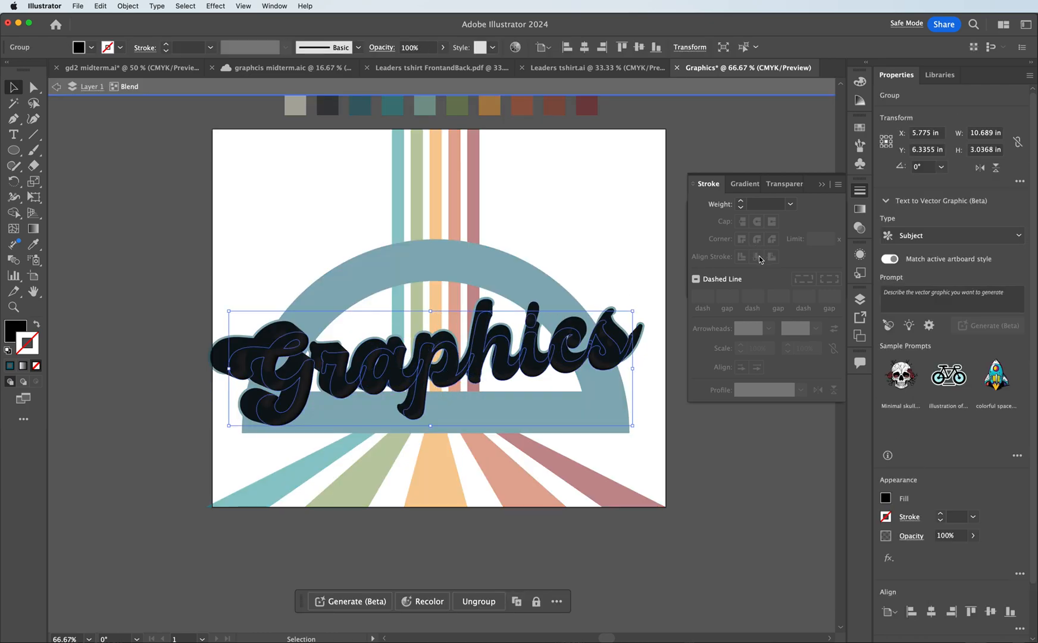
pyautogui.click(28, 339)
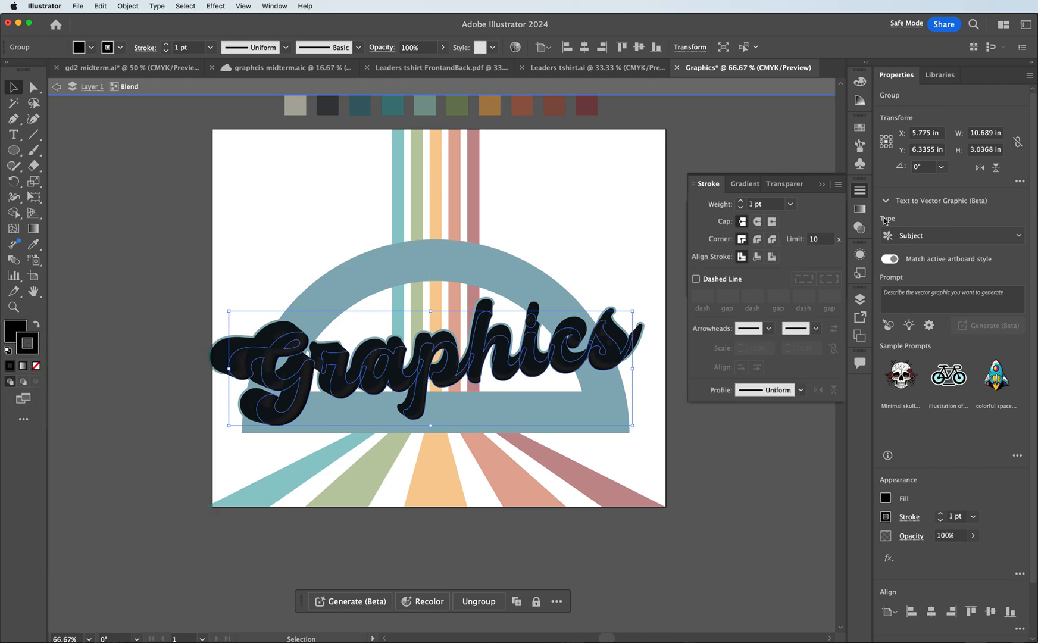
pyautogui.click(859, 129)
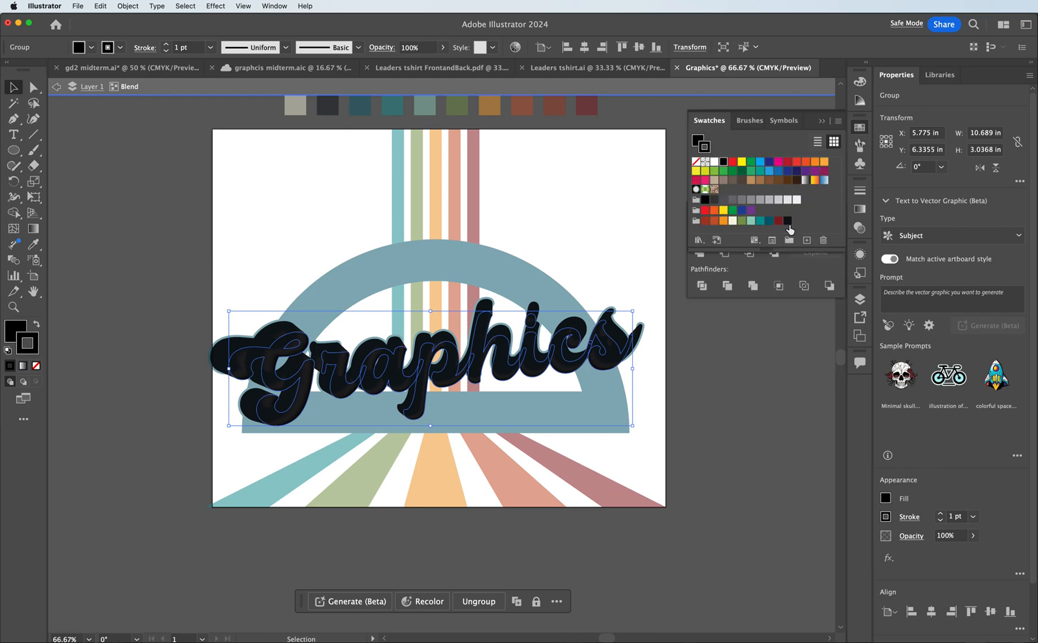
pyautogui.click(15, 337)
pyautogui.moveTo(15, 336); pyautogui.dragTo(14, 336)
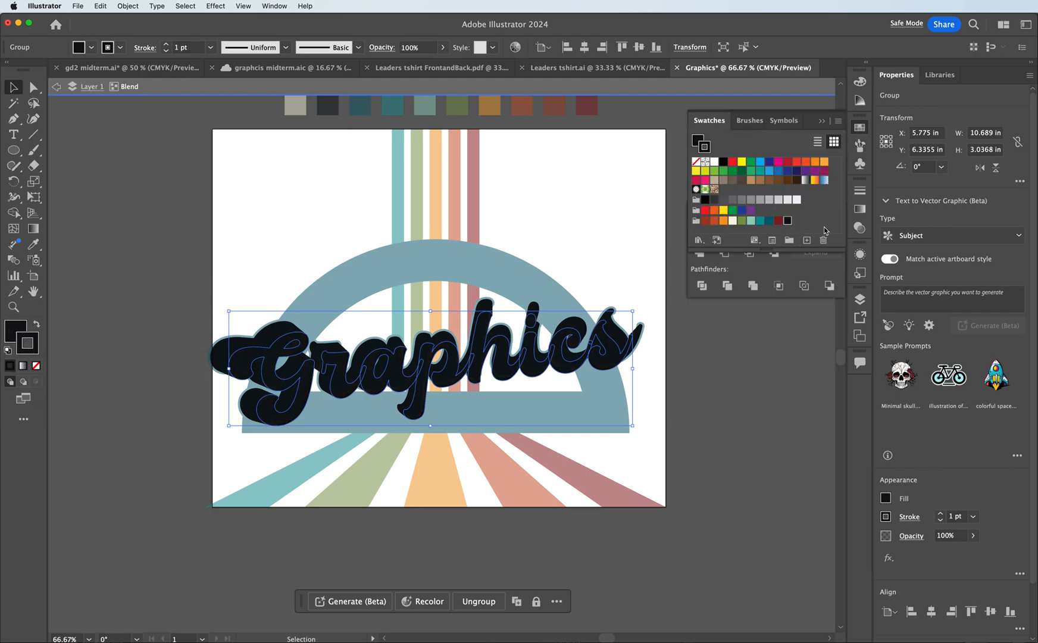
# - Change both the stroke and fill of the blend's rear lettering to the palette's dark red
pyautogui.click(777, 221)
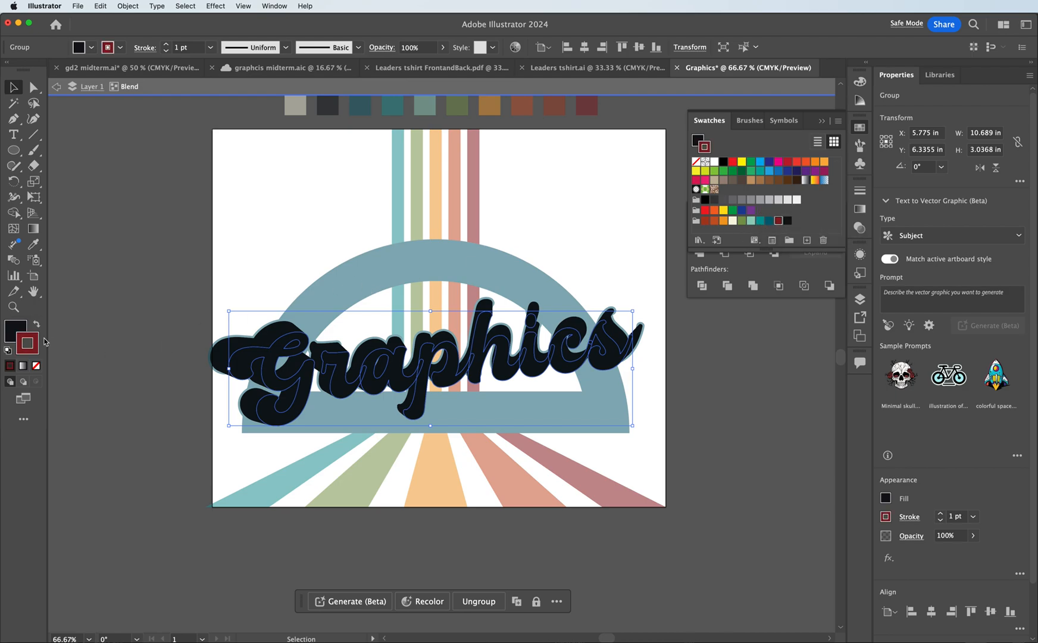
pyautogui.moveTo(27, 344); pyautogui.dragTo(15, 329)
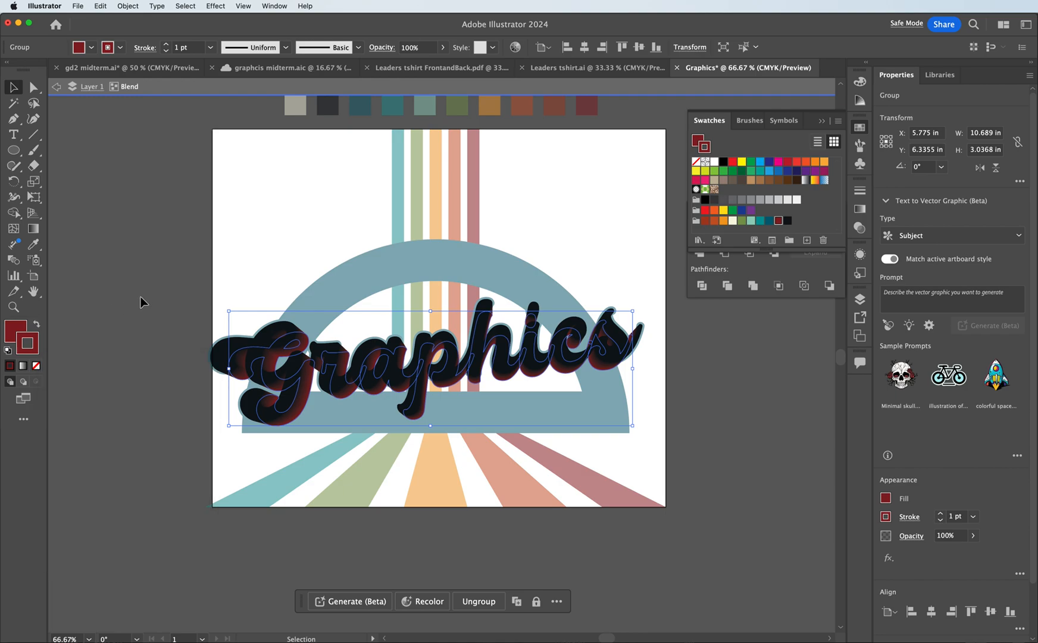
# - Change the fill and stroke of the lettering blend's front copy to the palette's dark red, and leave isolation
pyautogui.click(148, 298)
pyautogui.click(246, 357)
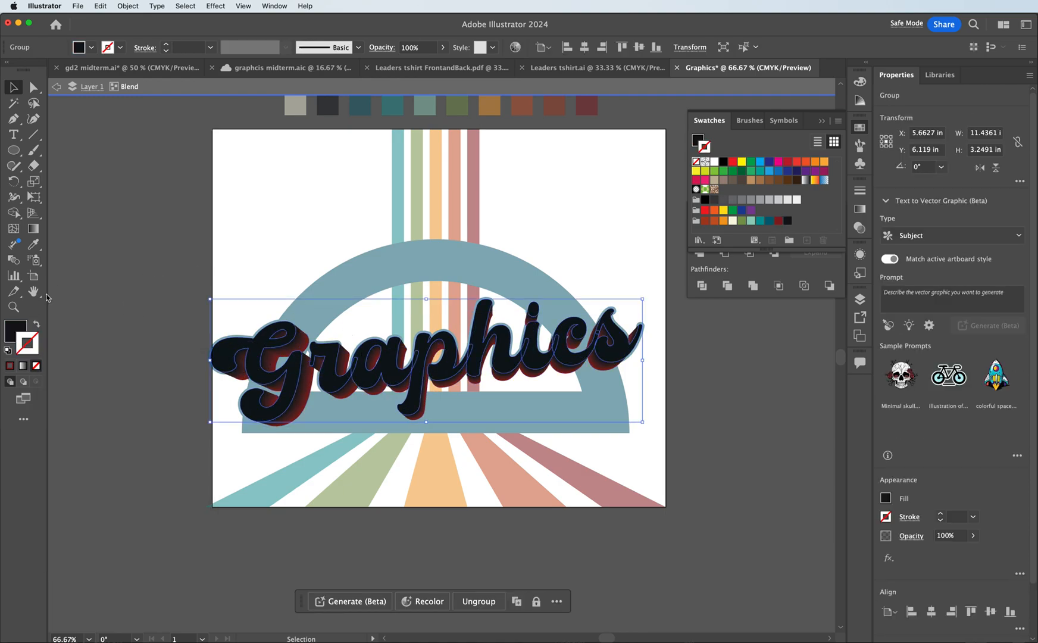
pyautogui.click(776, 224)
pyautogui.moveTo(34, 351); pyautogui.dragTo(15, 328)
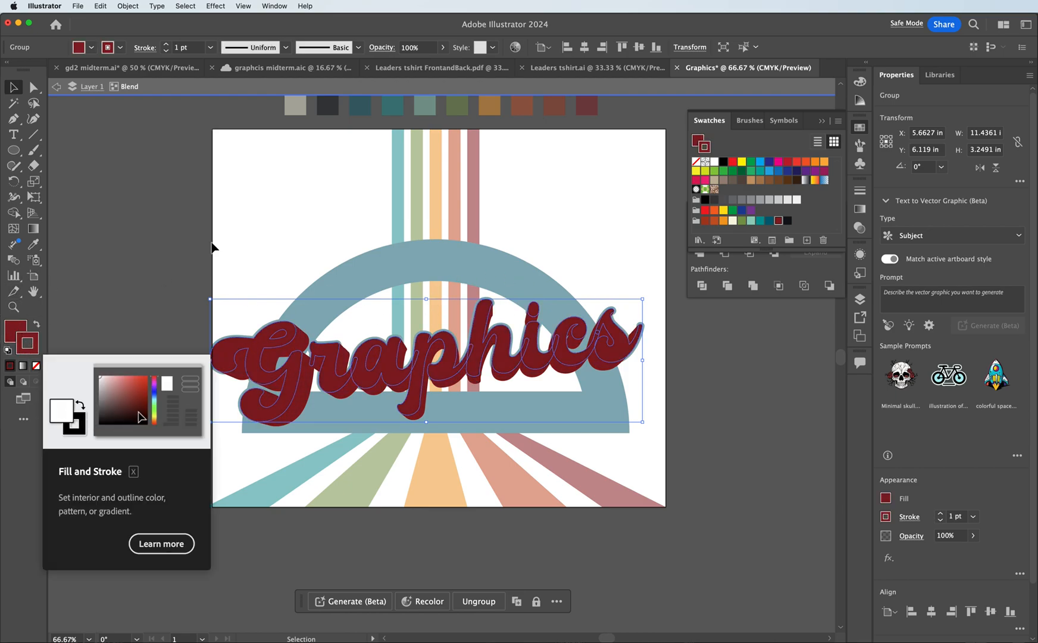
pyautogui.doubleClick(174, 237)
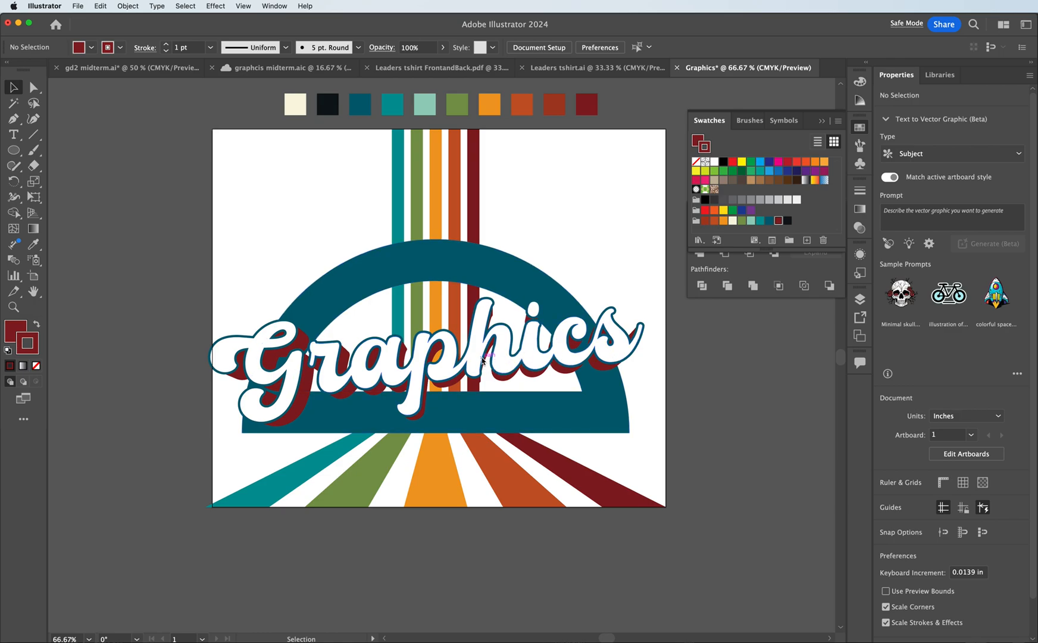
# - Recolor the white Graphics lettering's stroke with the palette's dark red, and deselect it
pyautogui.click(479, 360)
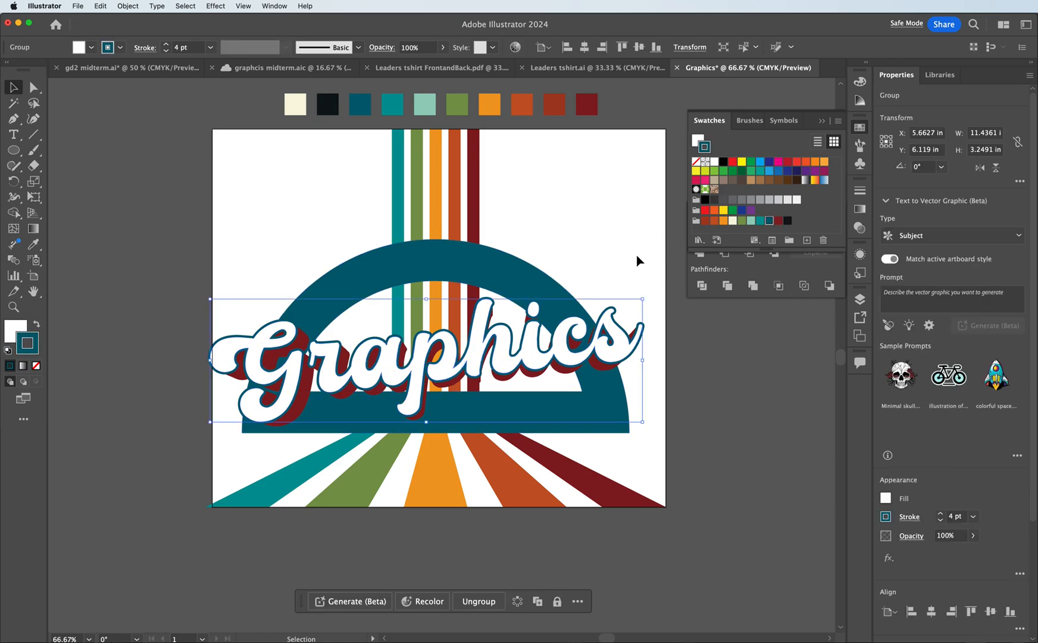
pyautogui.click(779, 221)
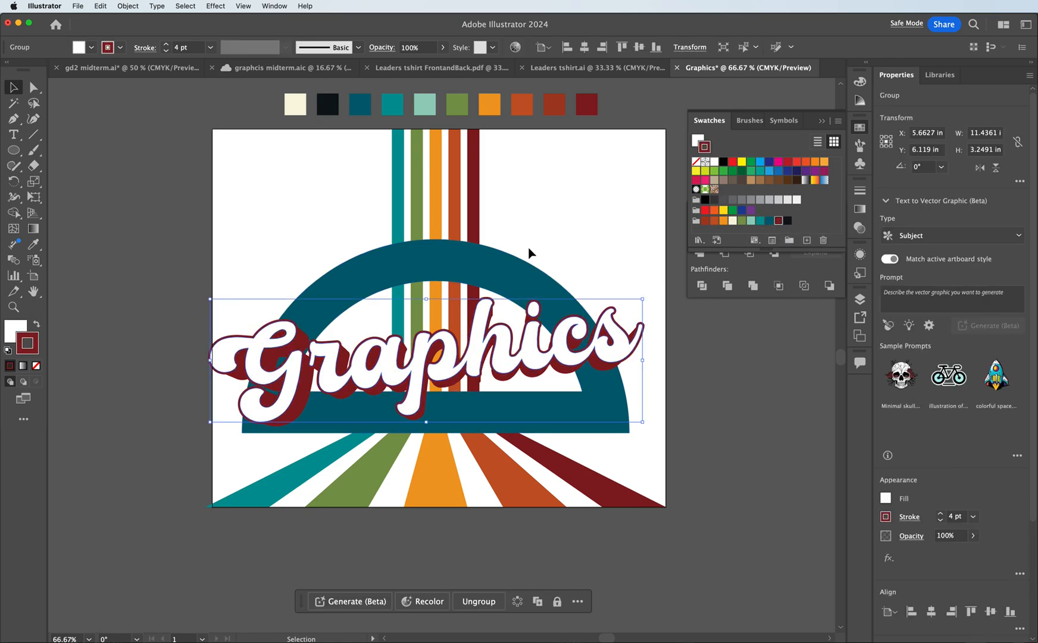
pyautogui.click(345, 210)
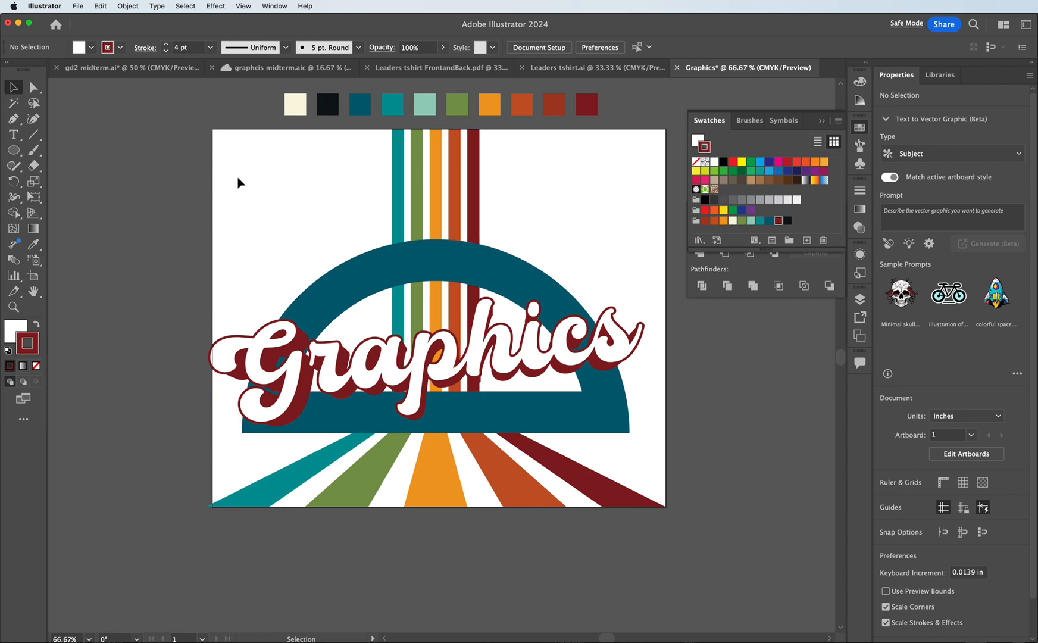
# - Select the entire artwork, leaving out the palette squares, and shift it about 0.16 in to the right on the artboard
pyautogui.moveTo(168, 237); pyautogui.dragTo(644, 473)
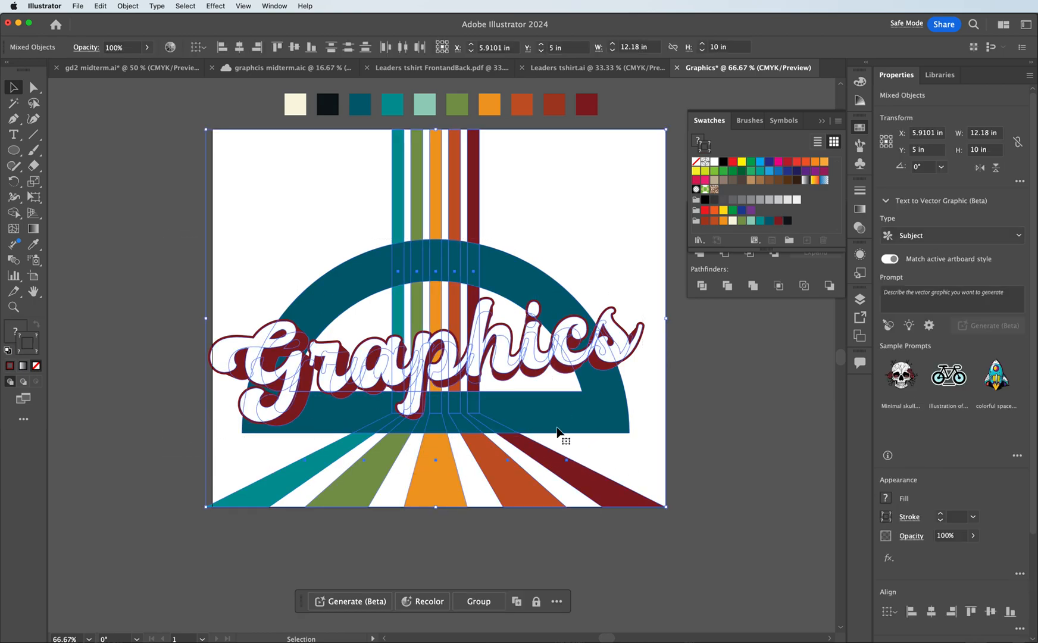
pyautogui.moveTo(524, 413); pyautogui.dragTo(530, 415)
pyautogui.click(127, 313)
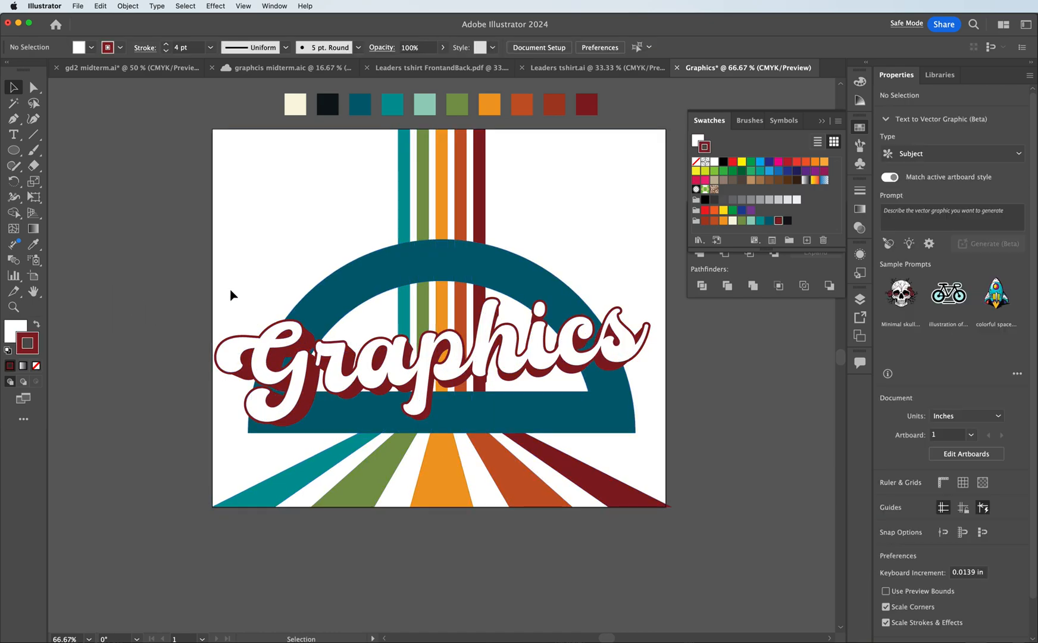
# - Scale the Graphics lettering with its extrusion down to about 11.06 in wide and 3.25 in high, centered over the semicircle
pyautogui.click(247, 360)
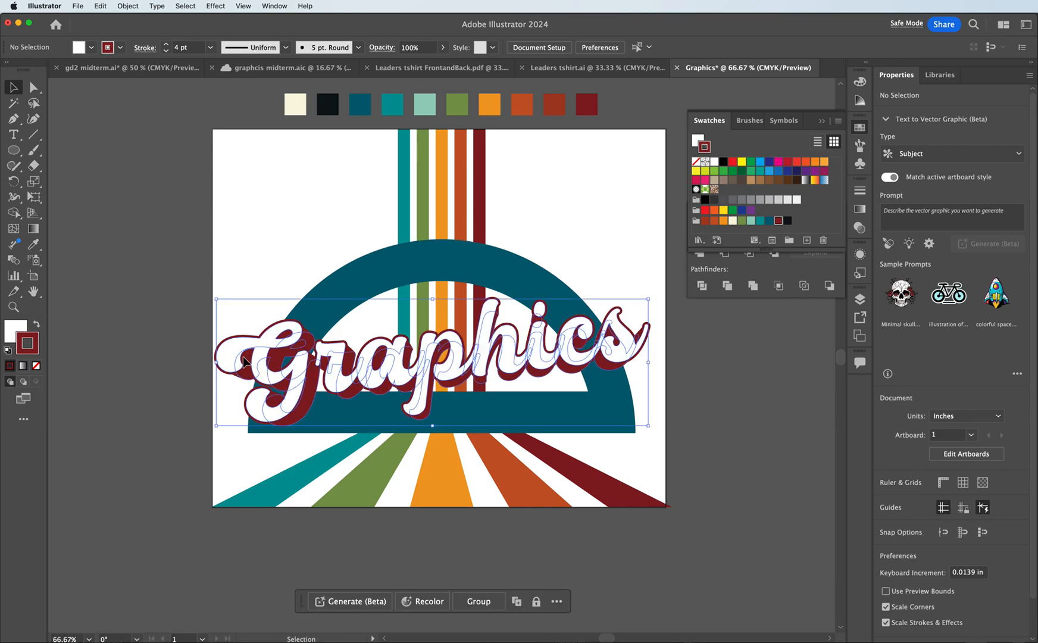
pyautogui.moveTo(434, 425); pyautogui.dragTo(433, 421)
pyautogui.moveTo(470, 355); pyautogui.dragTo(469, 355)
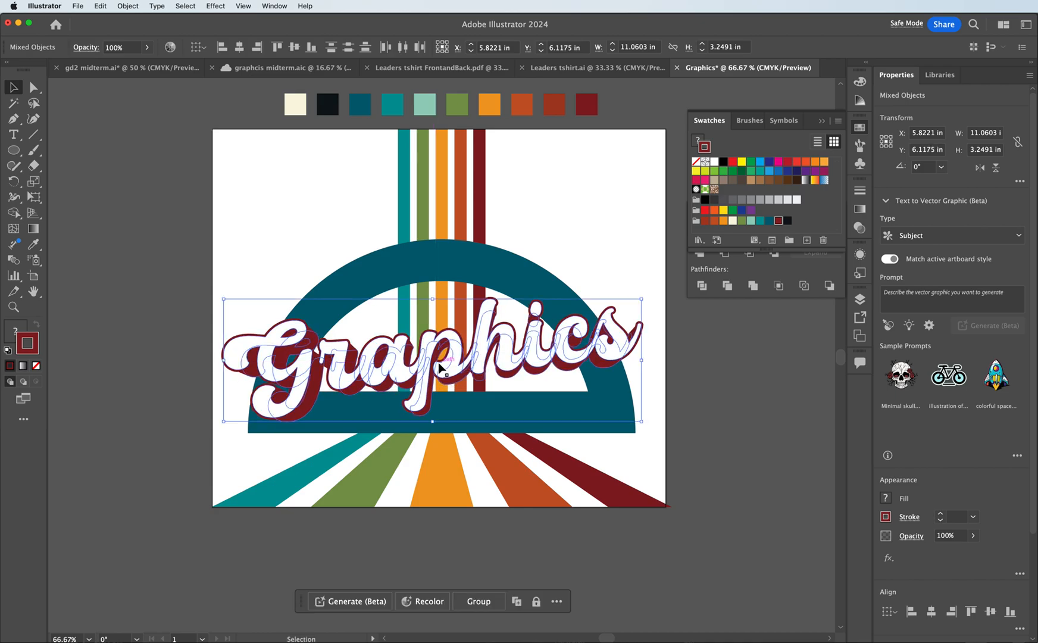
pyautogui.click(670, 397)
pyautogui.click(431, 282)
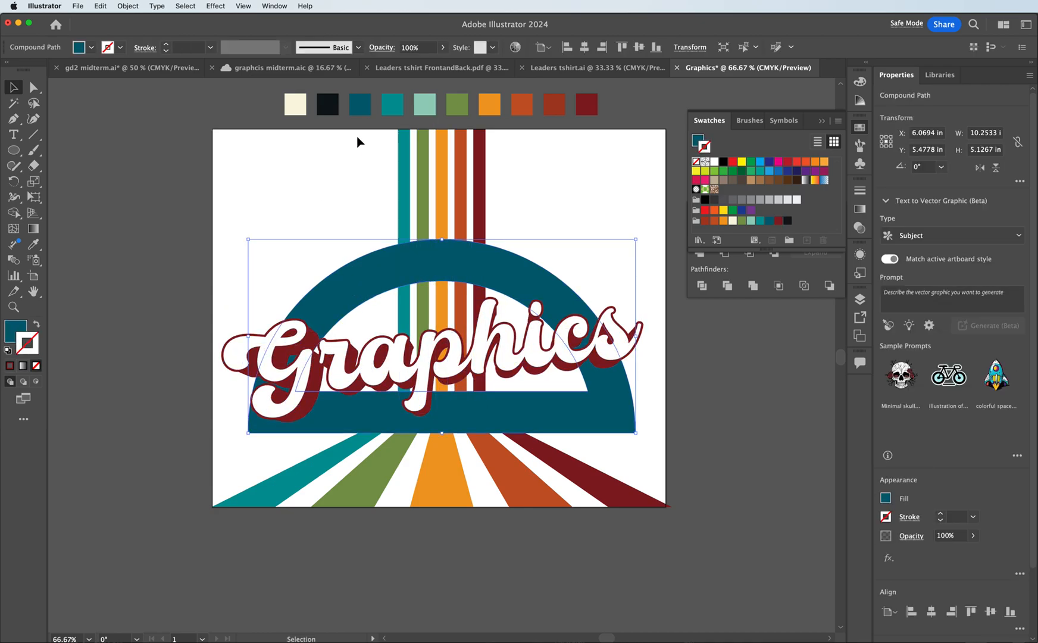
pyautogui.click(434, 222)
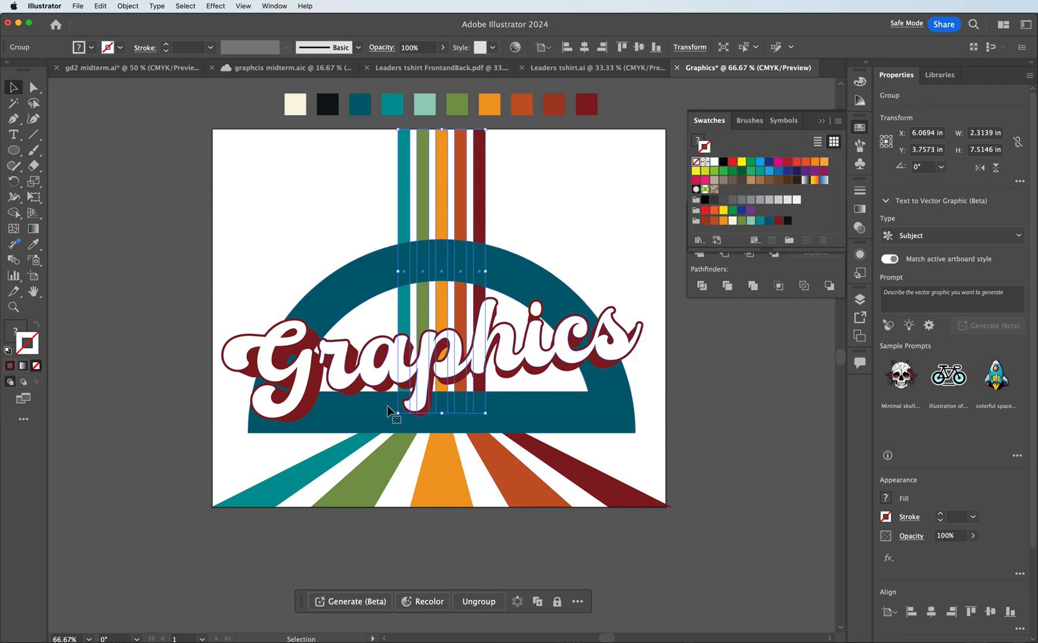
pyautogui.moveTo(220, 467); pyautogui.dragTo(691, 498)
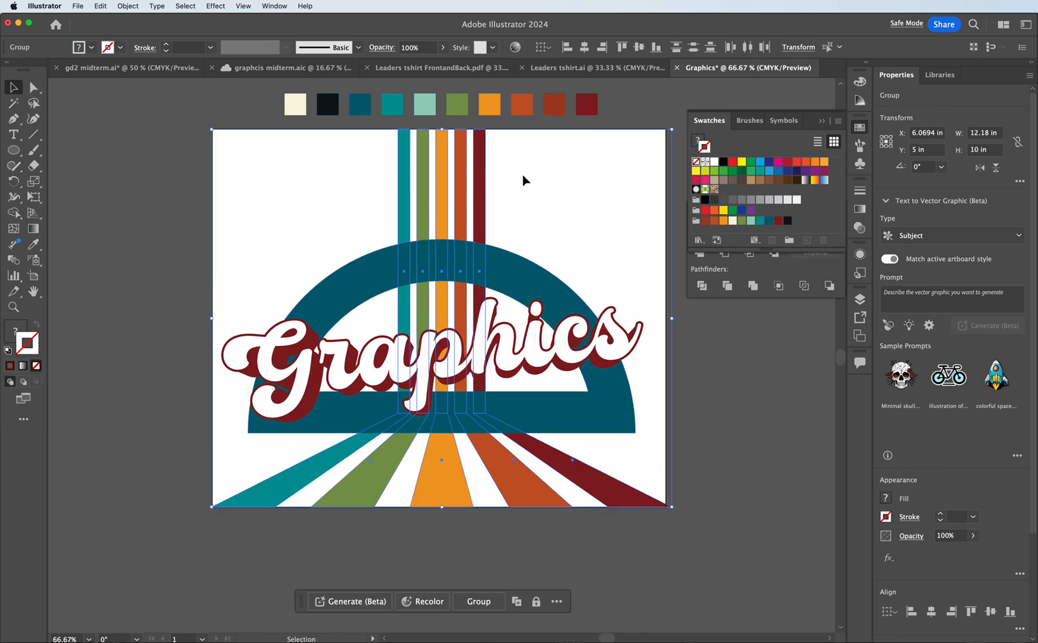
pyautogui.click(354, 169)
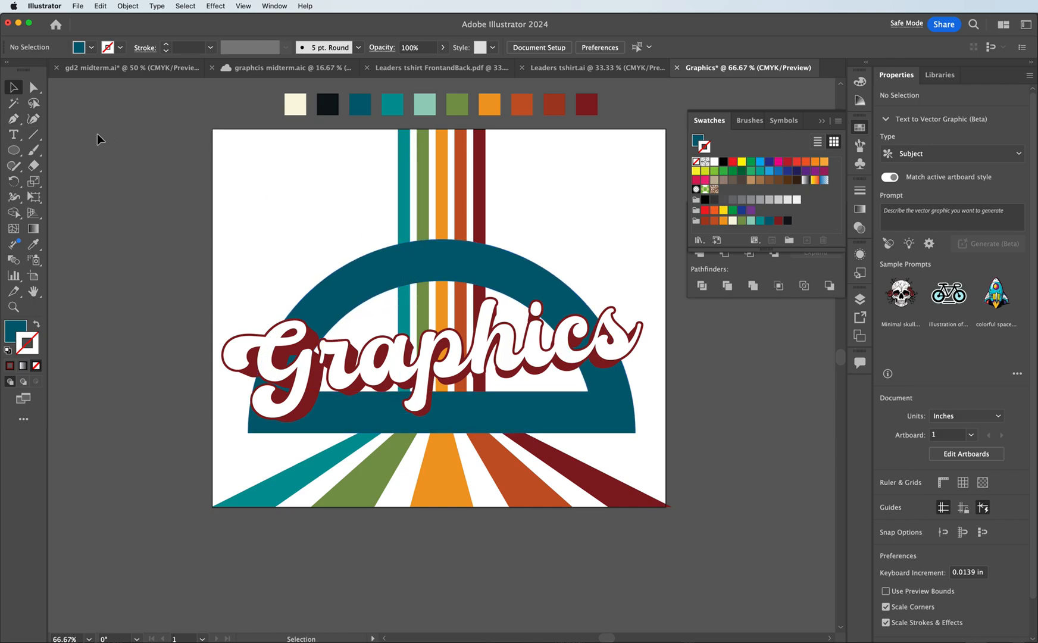
# - Draw a 12 x 10 in rectangle covering the whole artboard and send it behind all the artwork
pyautogui.moveTo(13, 150); pyautogui.dragTo(65, 150)
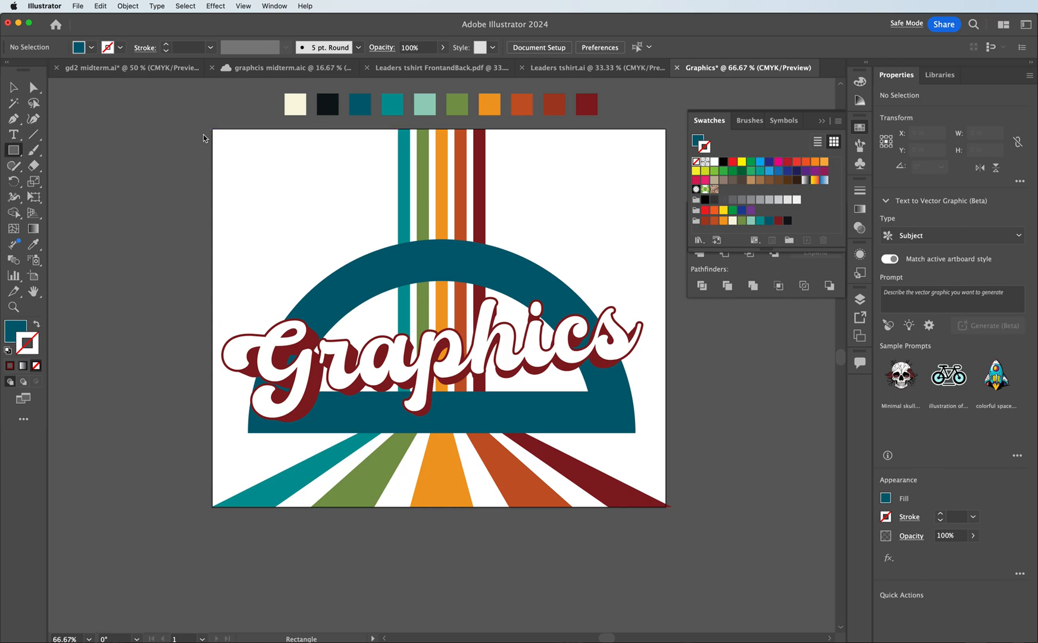
pyautogui.moveTo(213, 131); pyautogui.dragTo(667, 509)
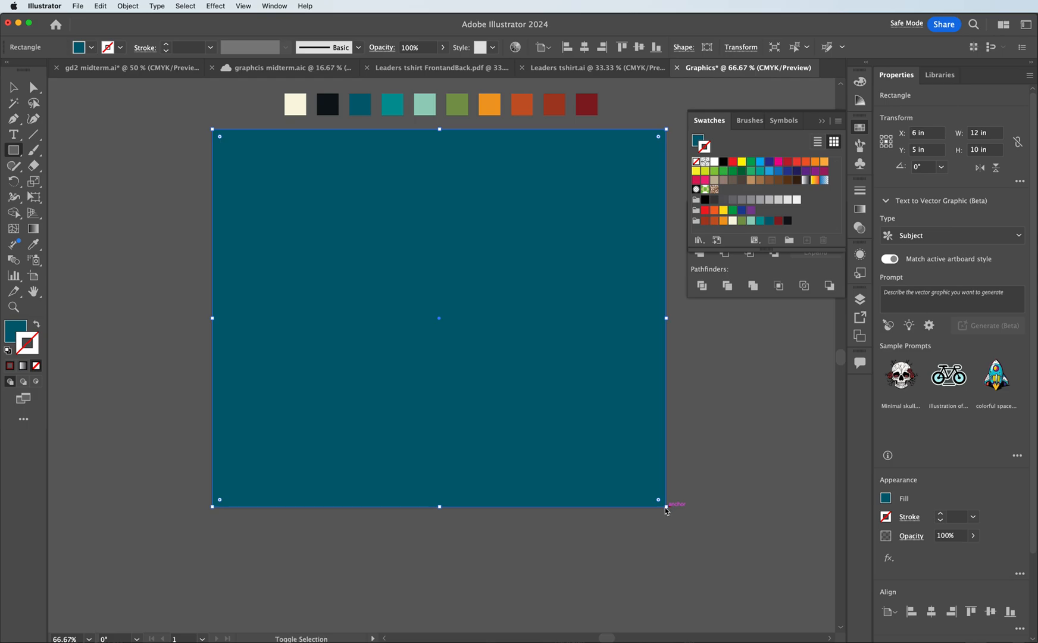
pyautogui.press('super+shift+bracketleft')
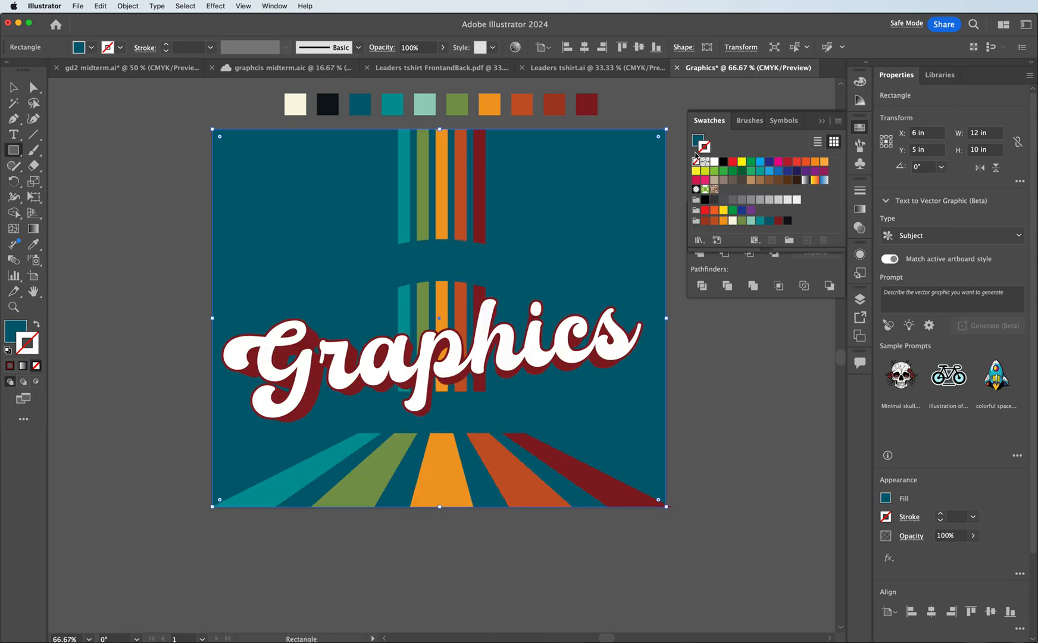
pyautogui.click(429, 107)
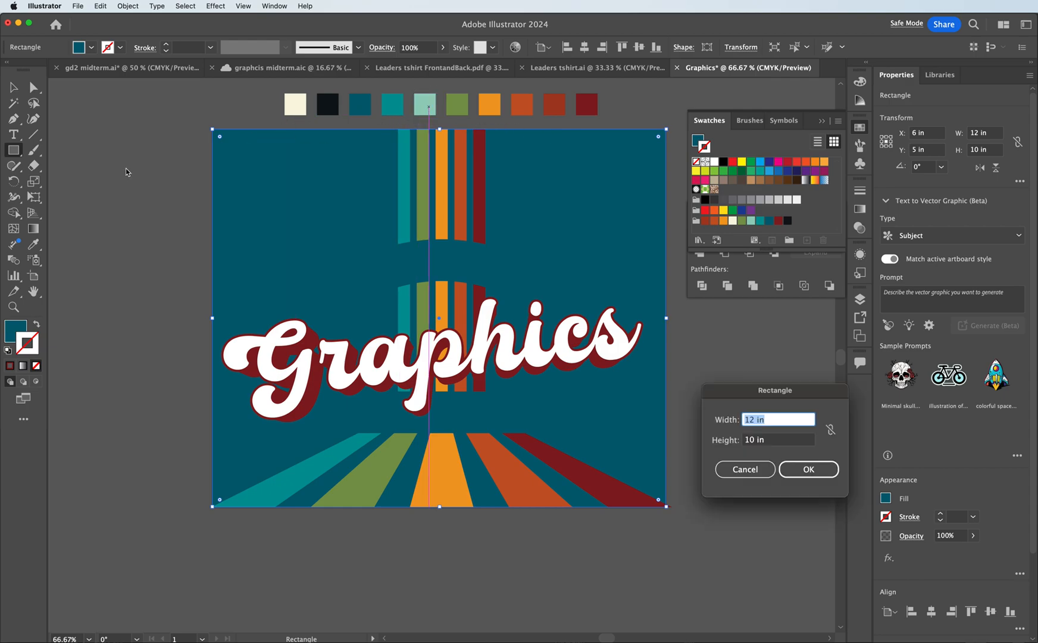
pyautogui.click(744, 469)
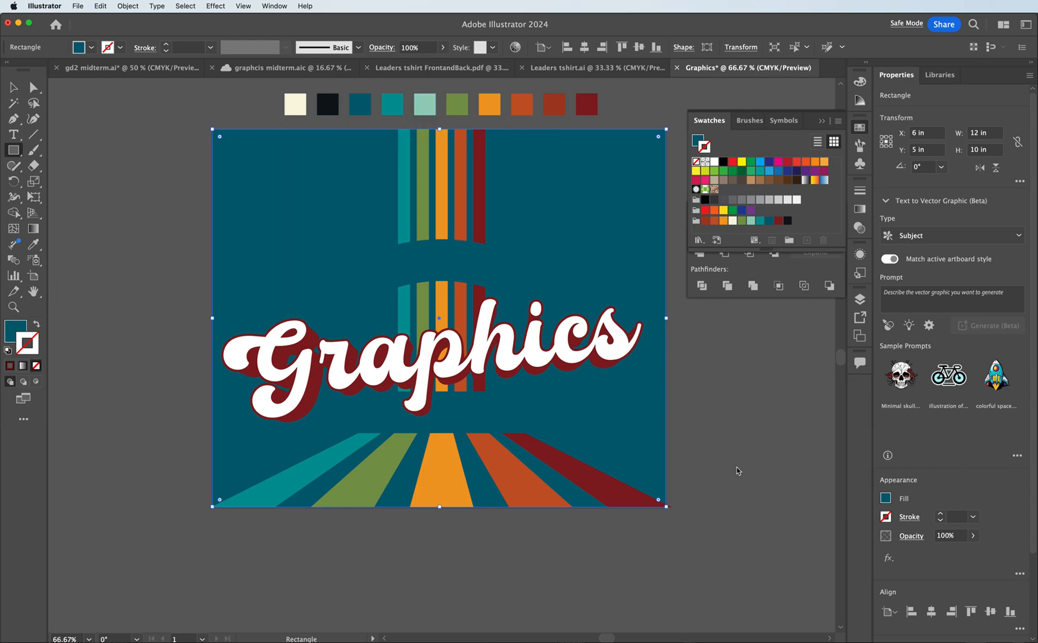
pyautogui.click(21, 336)
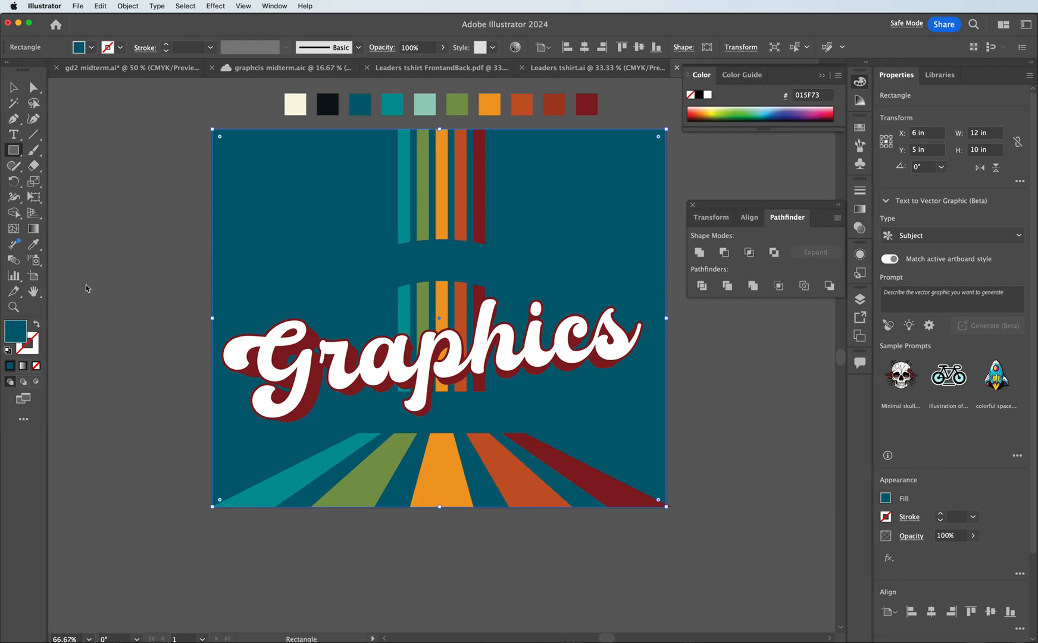
pyautogui.click(418, 109)
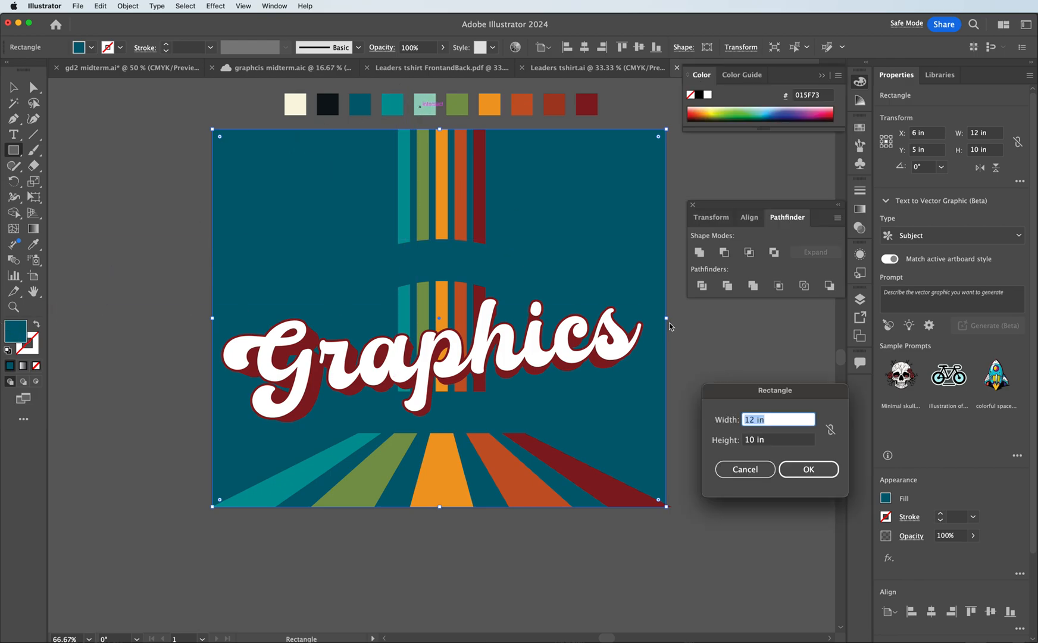
pyautogui.click(744, 469)
pyautogui.click(13, 87)
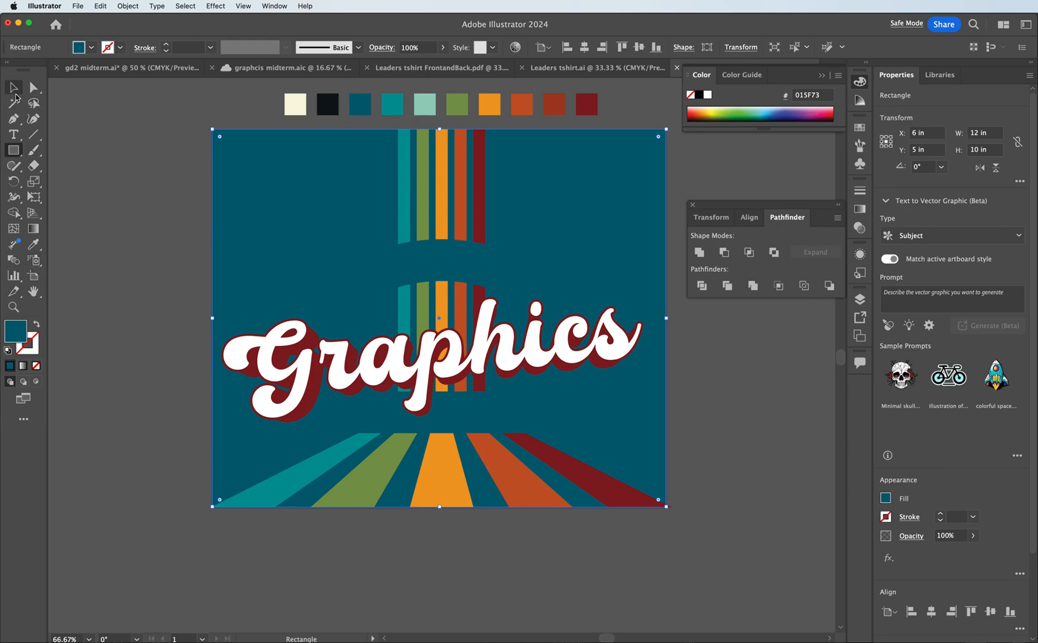
pyautogui.click(421, 104)
# - Sample the palette's light mint onto the background rectangle with the Eyedropper
pyautogui.click(221, 232)
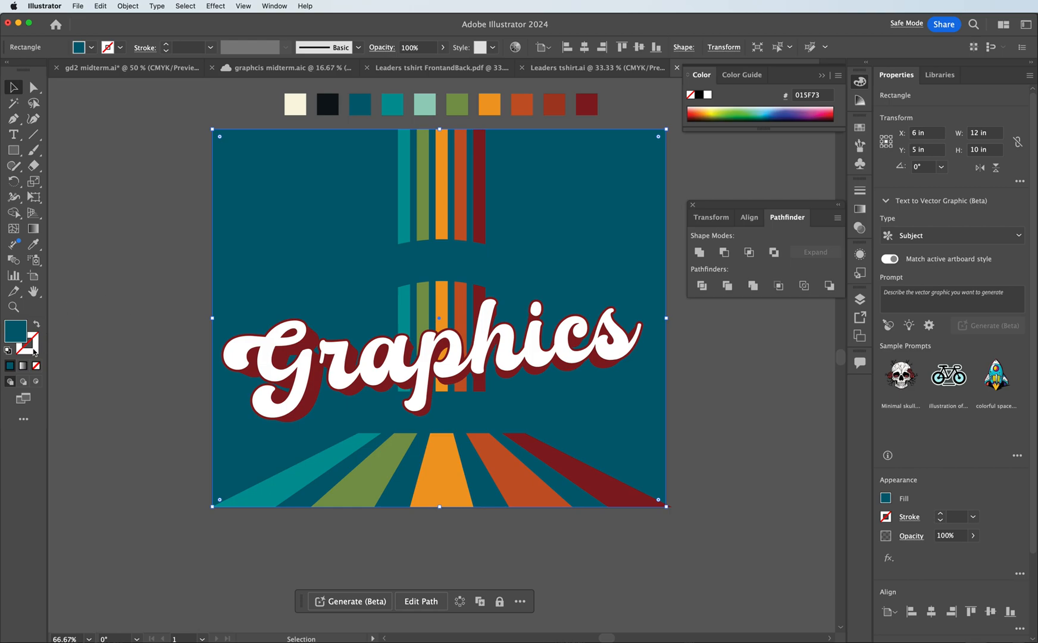
pyautogui.click(33, 244)
pyautogui.click(421, 109)
pyautogui.press('v')
pyautogui.moveTo(159, 185); pyautogui.dragTo(503, 217)
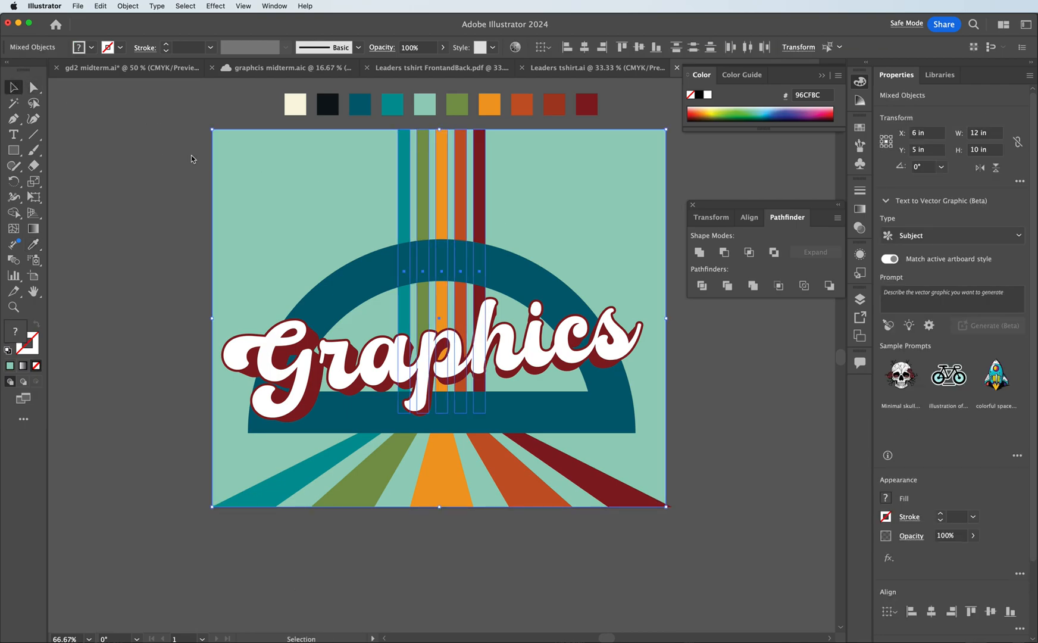
pyautogui.click(171, 148)
# - Fill the background rectangle with the palette's near-black using the Eyedropper
pyautogui.click(257, 168)
pyautogui.click(33, 243)
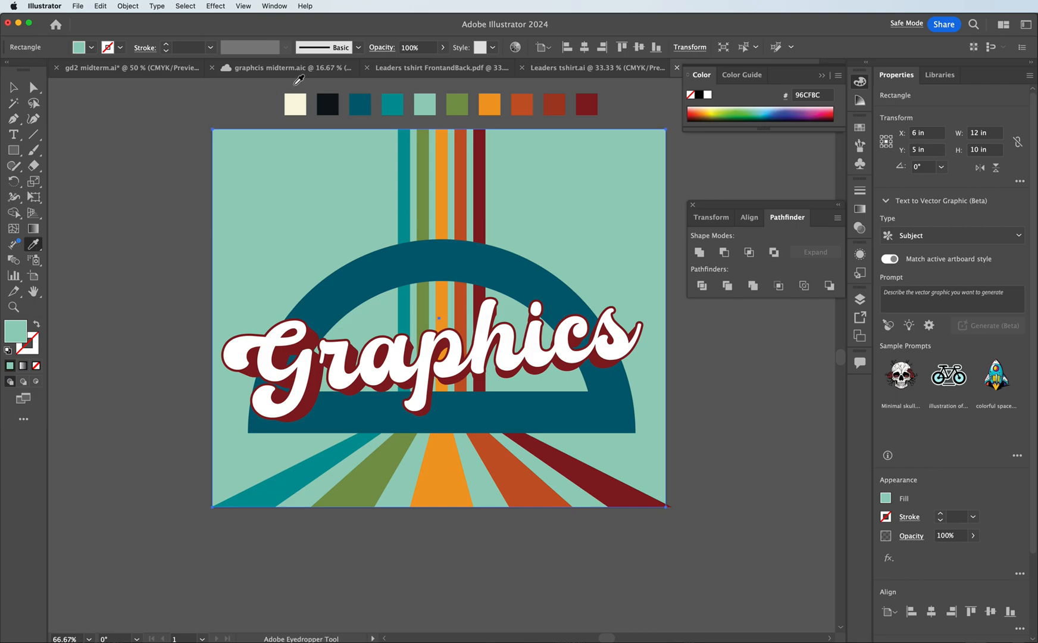
pyautogui.click(326, 107)
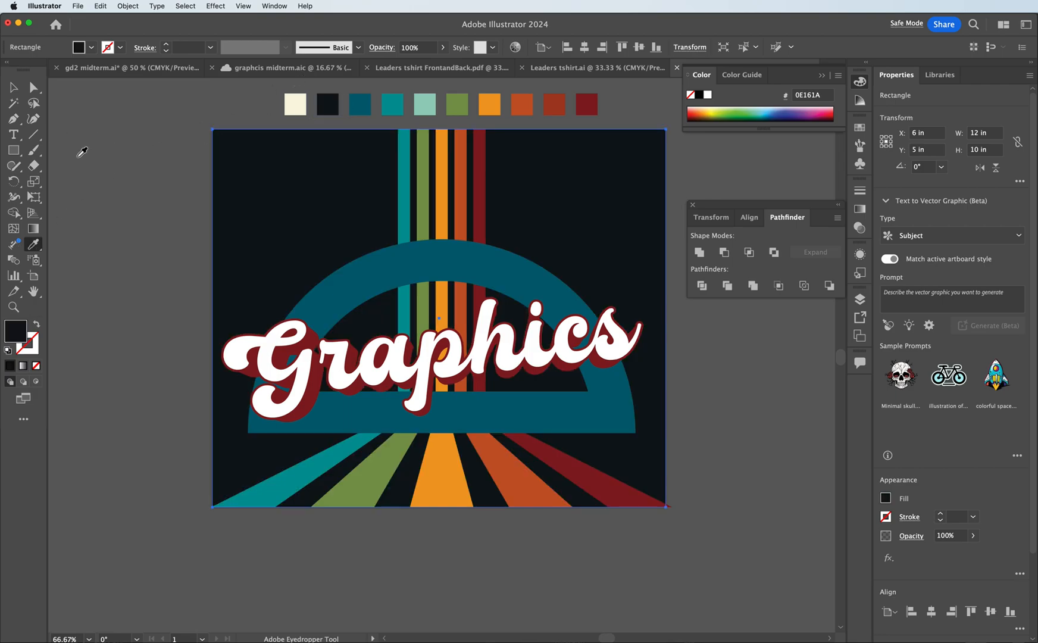
# - Select the upright stripes and the flared stripes below the semicircle together
pyautogui.click(14, 87)
pyautogui.click(122, 183)
pyautogui.moveTo(160, 179); pyautogui.dragTo(560, 208)
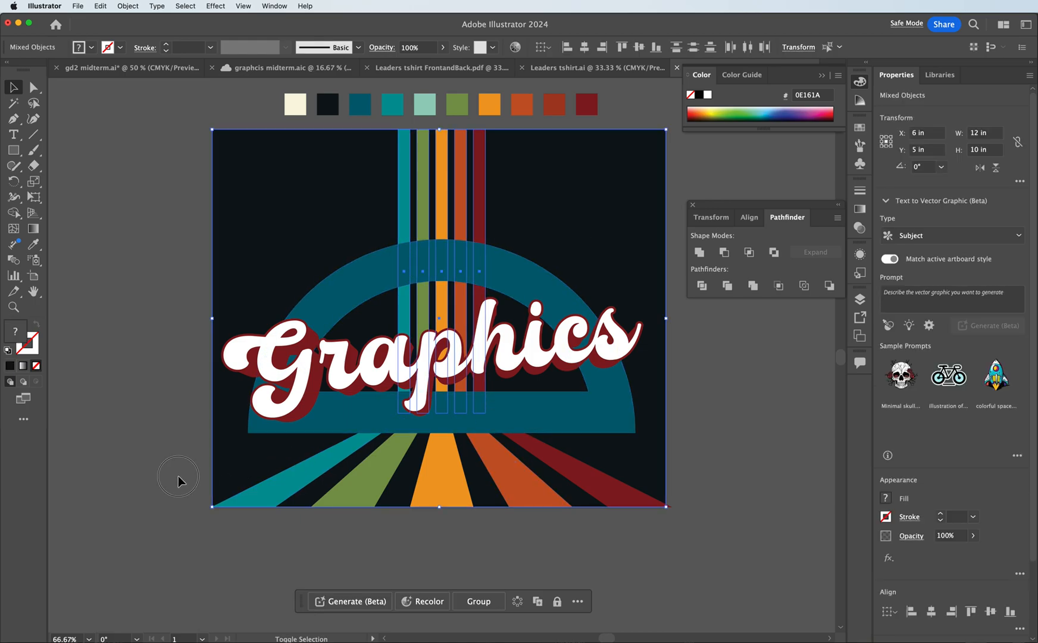
pyautogui.moveTo(678, 492); pyautogui.dragTo(586, 480)
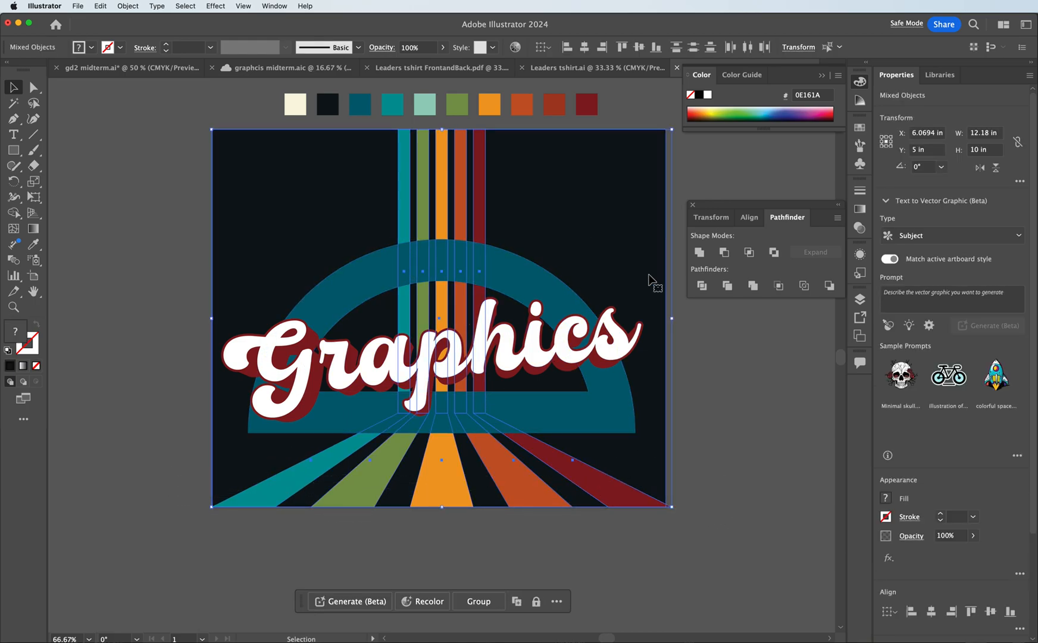
pyautogui.hotkey('ctrl', 'g')
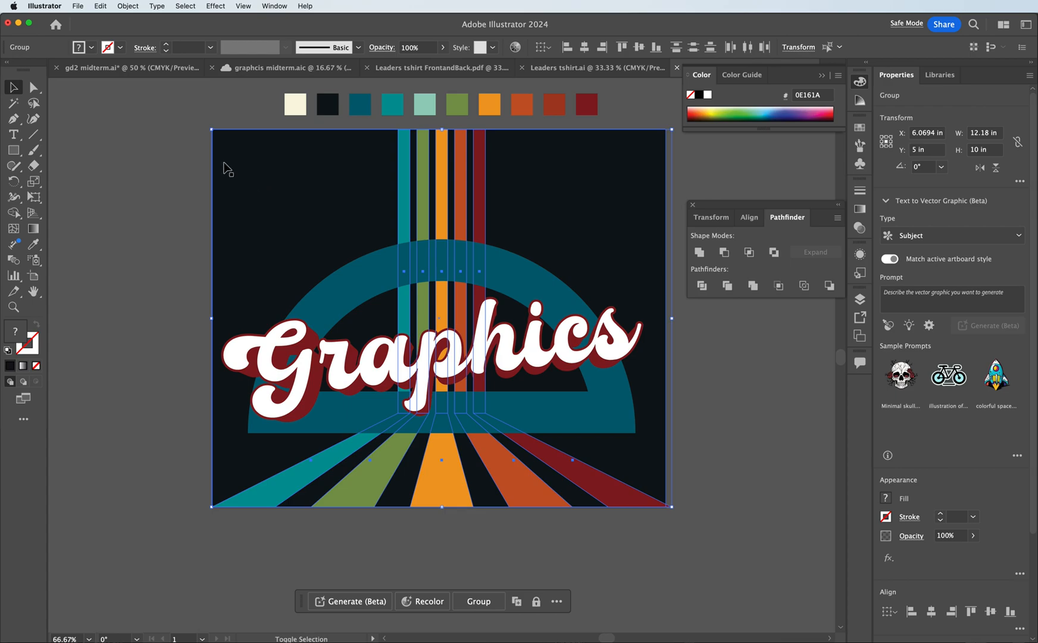
pyautogui.hotkey('ctrl', 'shift', 'g')
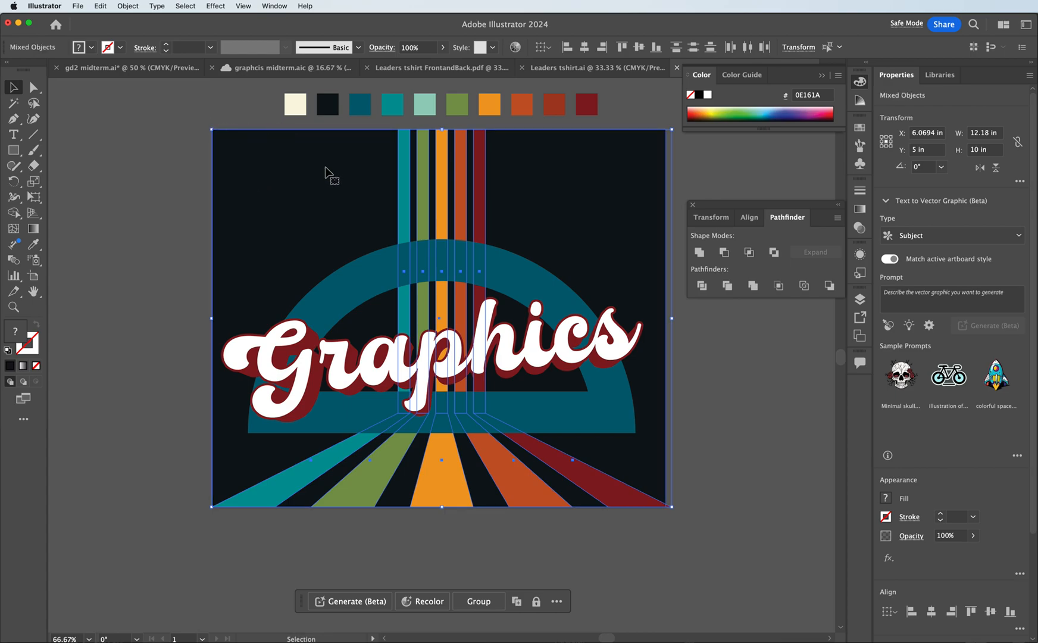
pyautogui.click(177, 179)
pyautogui.moveTo(173, 171); pyautogui.dragTo(548, 190)
pyautogui.keyDown('shift'); pyautogui.click(437, 490); pyautogui.keyUp('shift')
# - Try the palette's cream on the selected stripes and background, and undo the recoloring
pyautogui.click(33, 244)
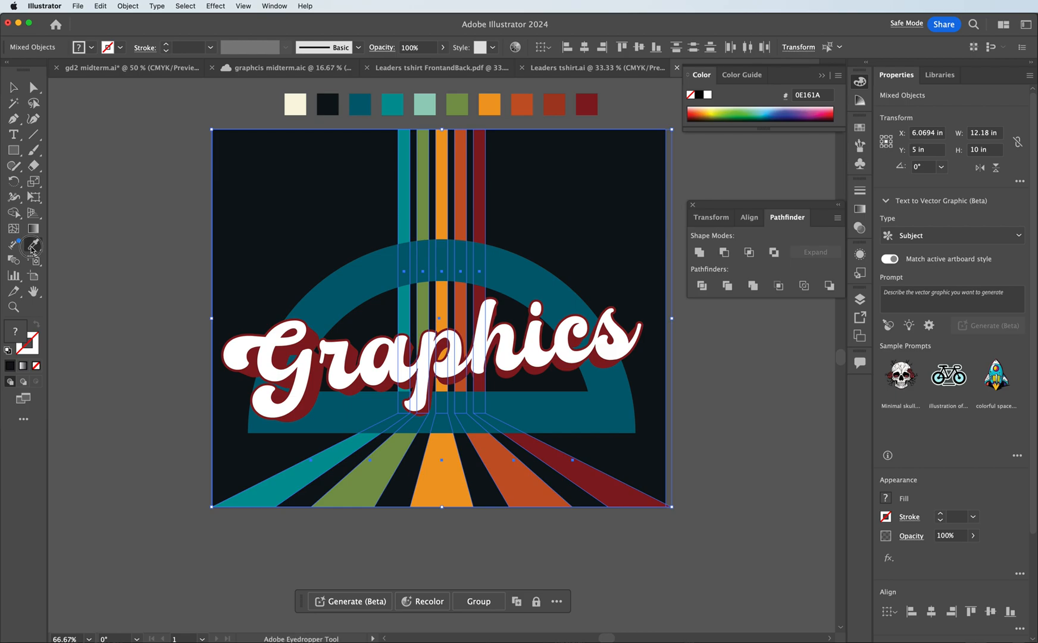
pyautogui.click(292, 103)
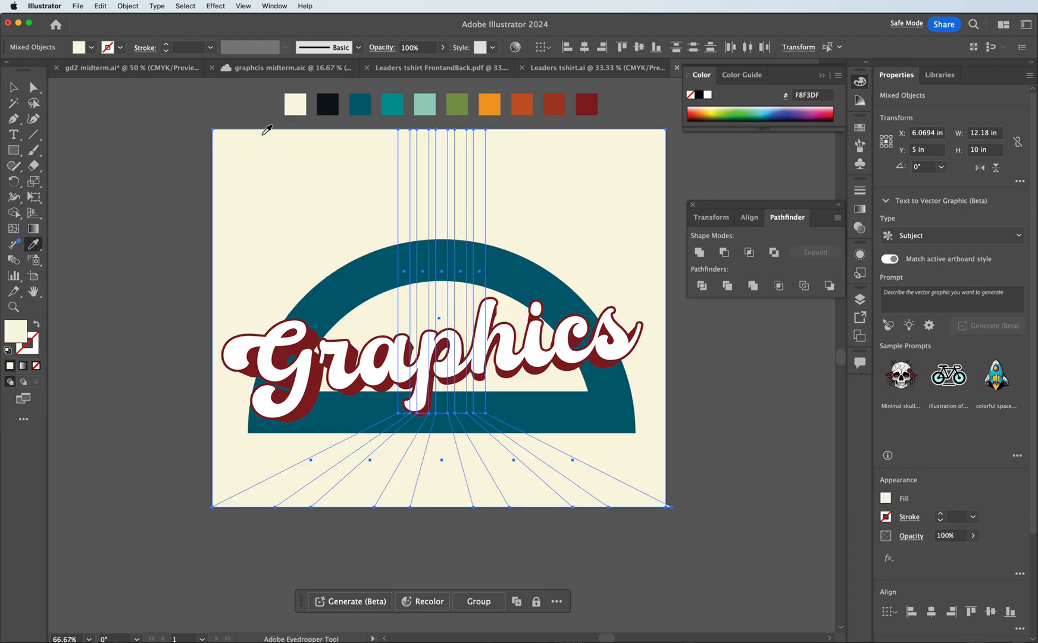
pyautogui.press('super+z')
# - Leave the background out of the selection and recolor all upright and flared stripes with the palette's light mint
pyautogui.press('v')
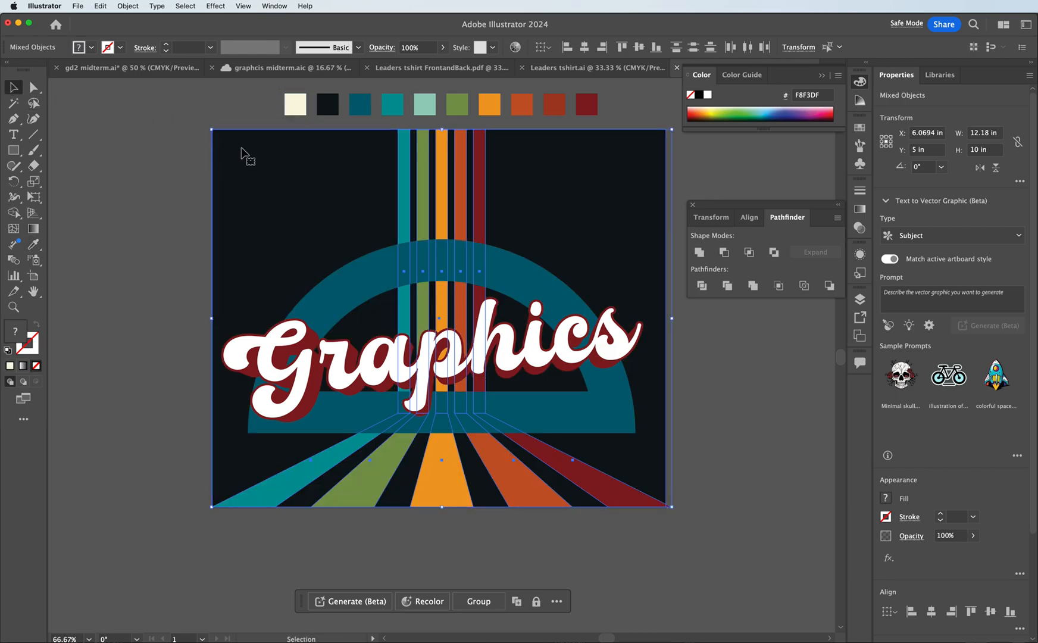
pyautogui.press('super+g')
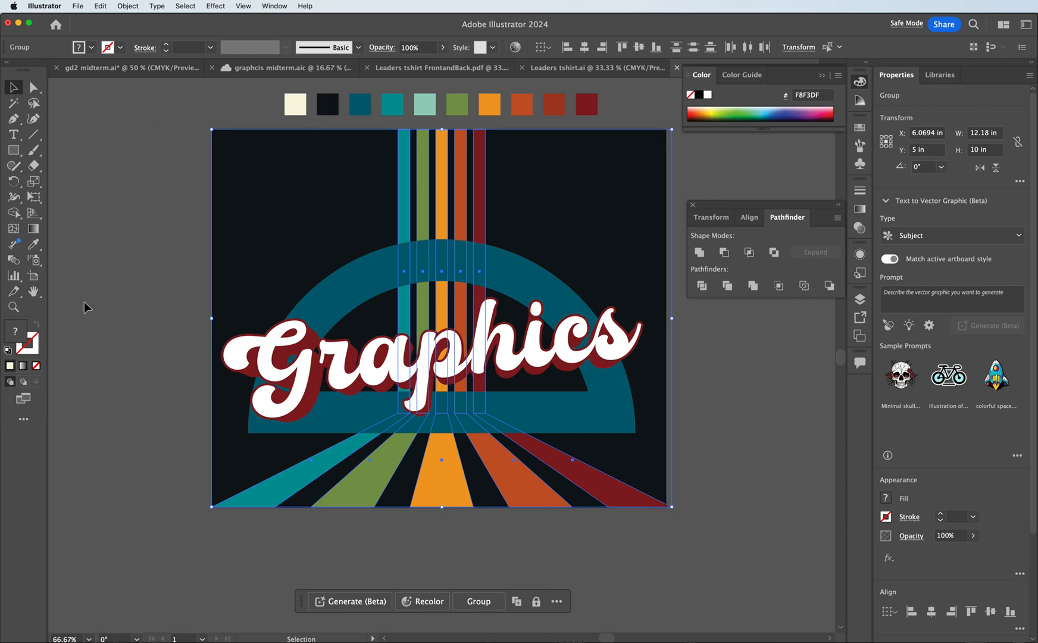
pyautogui.click(33, 246)
pyautogui.click(424, 108)
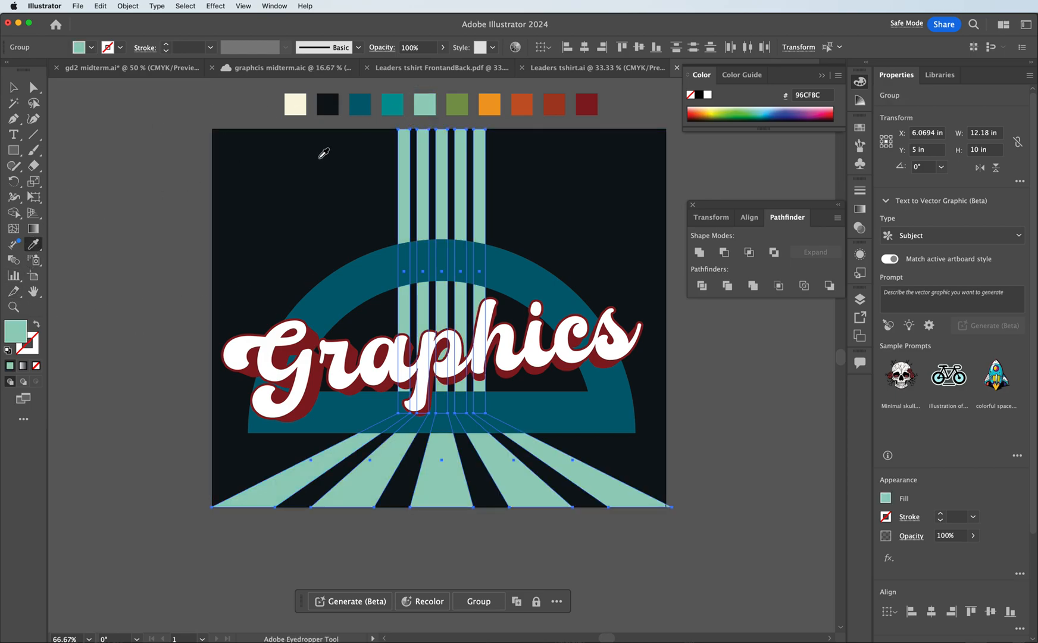
# - Scale the dark teal semicircle down proportionally and keep it centered on the stripes, with its base over the flared stripes' upper ends
pyautogui.click(14, 87)
pyautogui.click(142, 139)
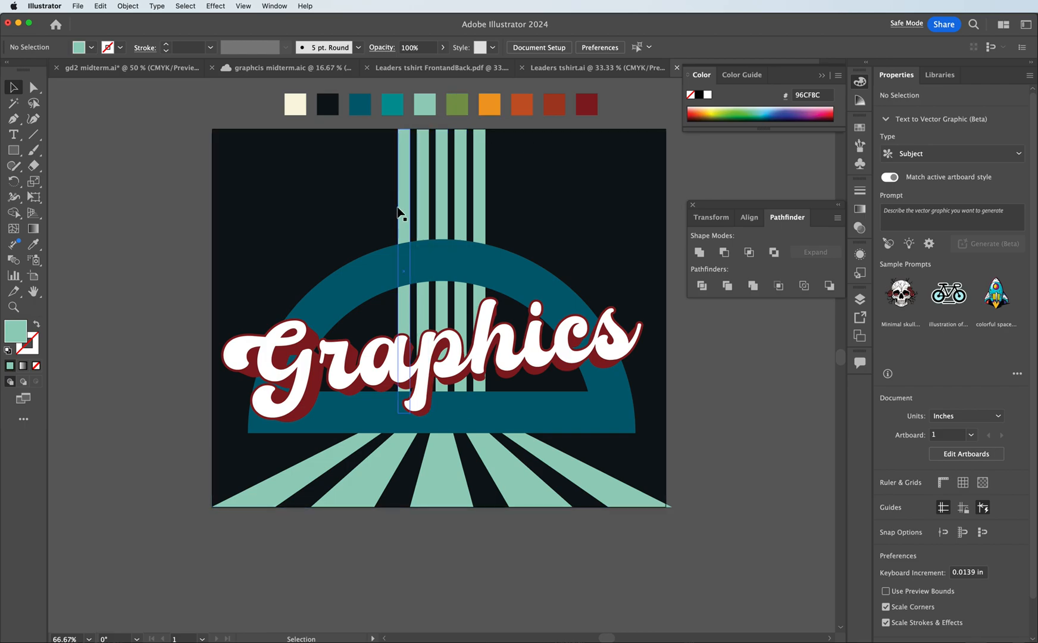
pyautogui.click(431, 262)
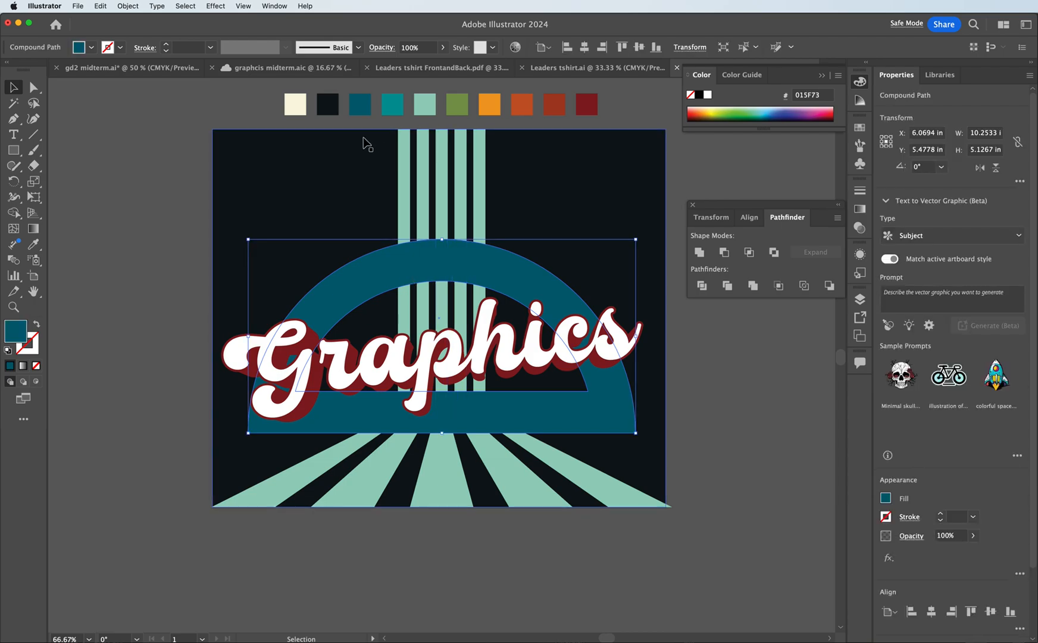
pyautogui.click(162, 173)
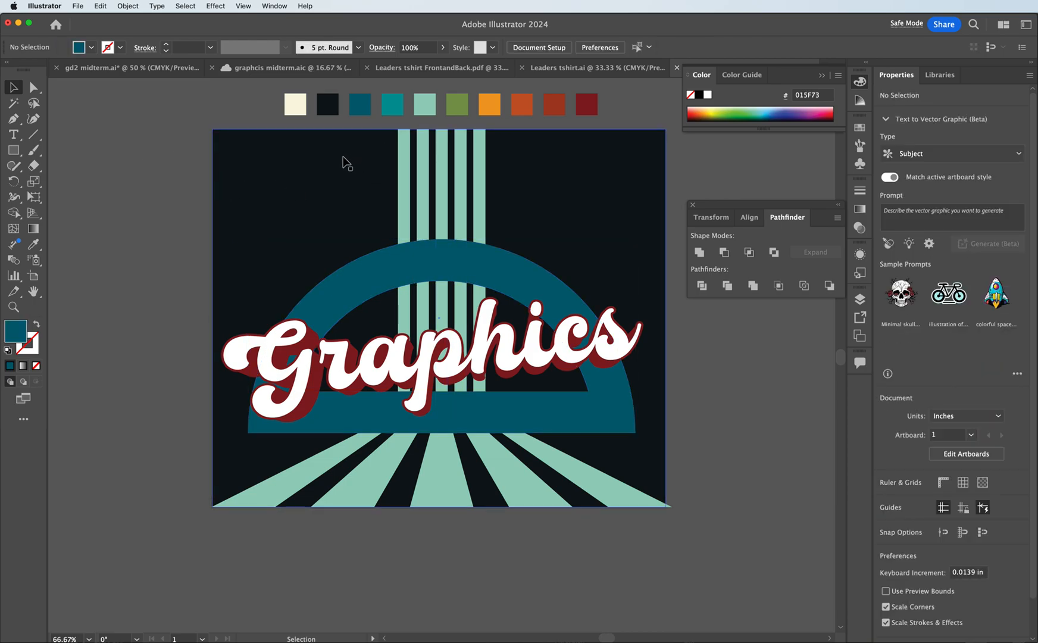
pyautogui.click(436, 271)
pyautogui.moveTo(440, 433); pyautogui.dragTo(442, 395)
pyautogui.moveTo(452, 257); pyautogui.dragTo(454, 288)
pyautogui.click(692, 176)
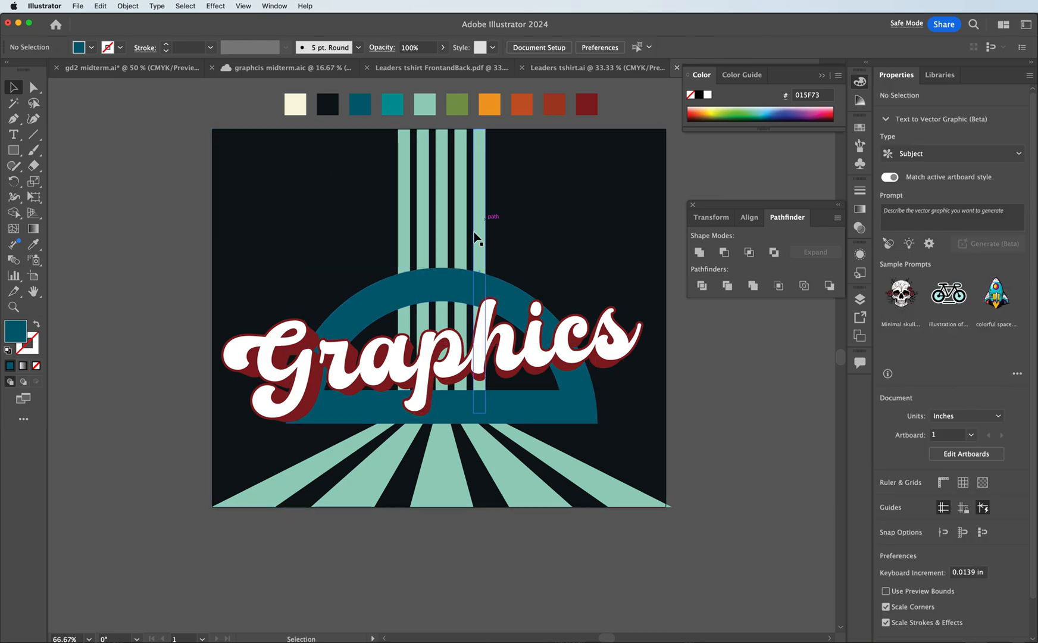
# - Isolate the upright stripes group and fill its leftmost stripe with the palette's teal swatch
pyautogui.scroll(-5, 501, 231)
pyautogui.scroll(4, 502, 231)
pyautogui.scroll(6, 502, 231)
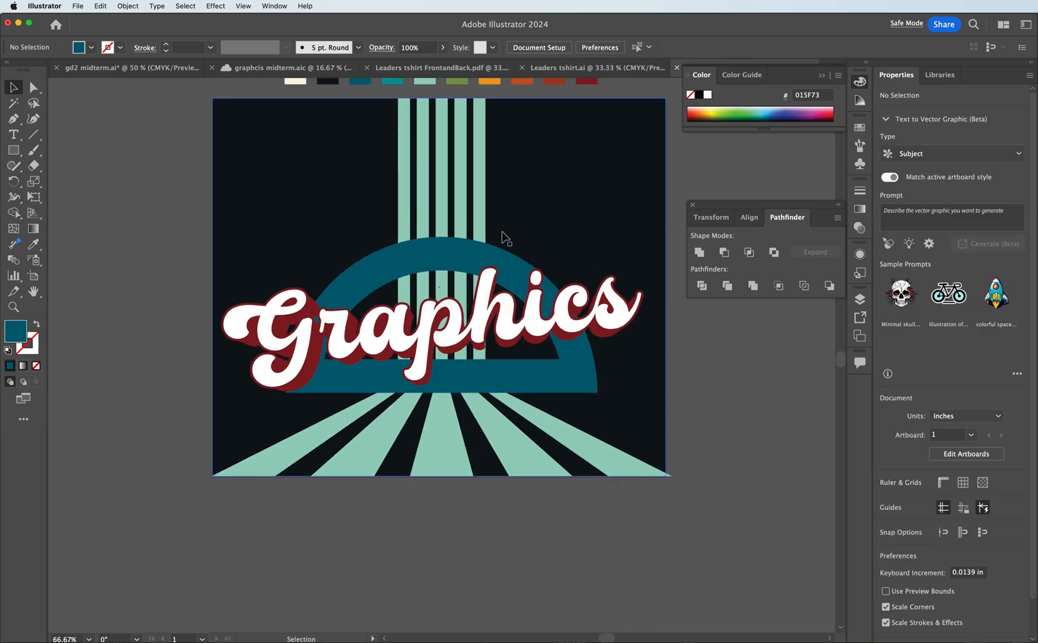
pyautogui.scroll(-2, 466, 205)
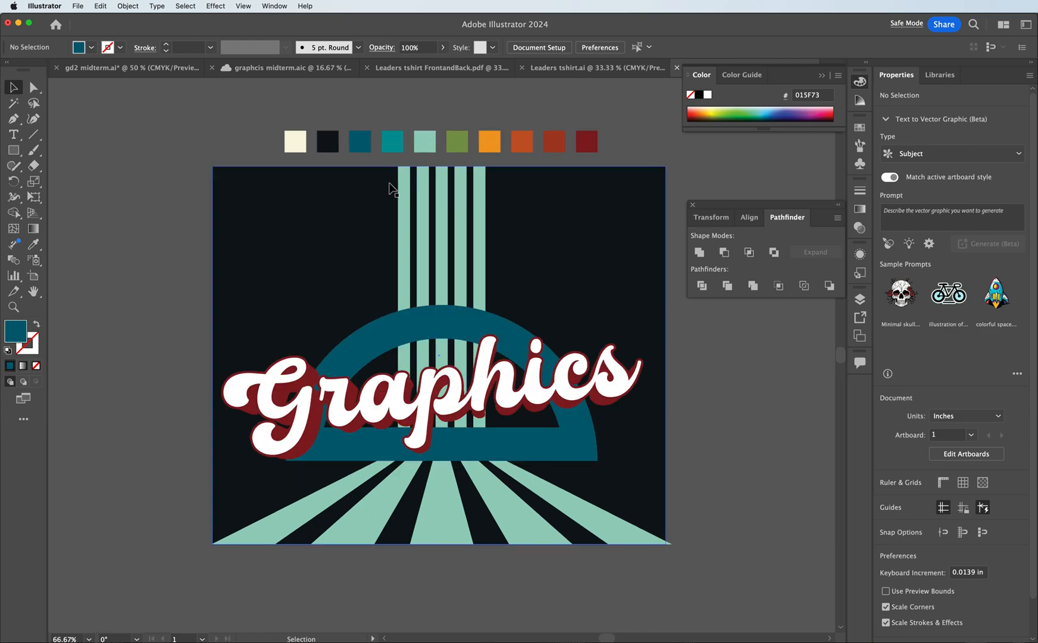
pyautogui.click(400, 185)
pyautogui.click(397, 164)
pyautogui.click(405, 168)
pyautogui.doubleClick(403, 186)
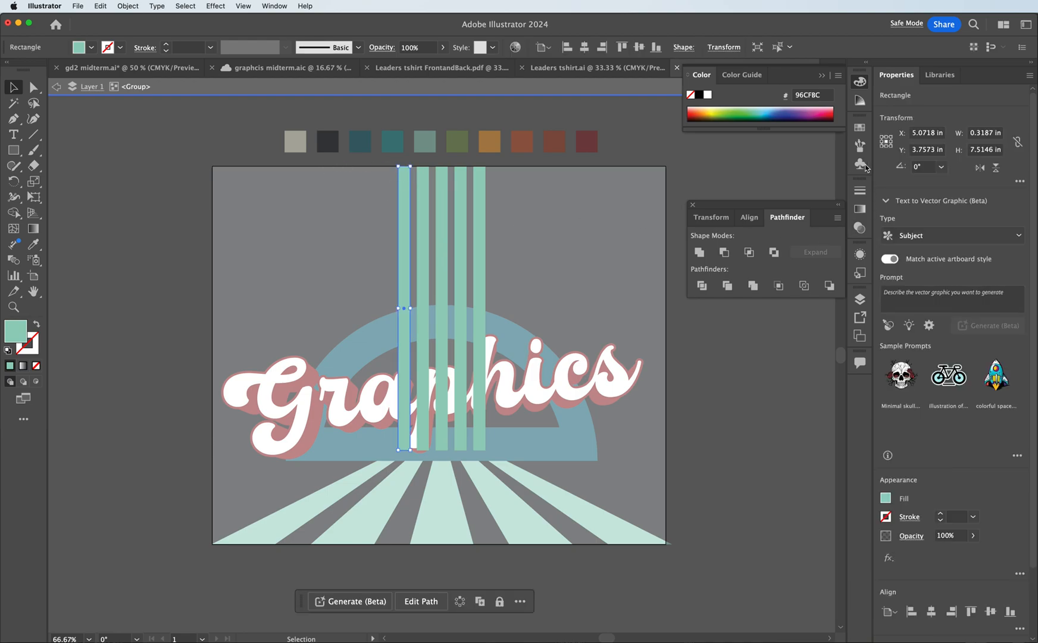
pyautogui.click(859, 127)
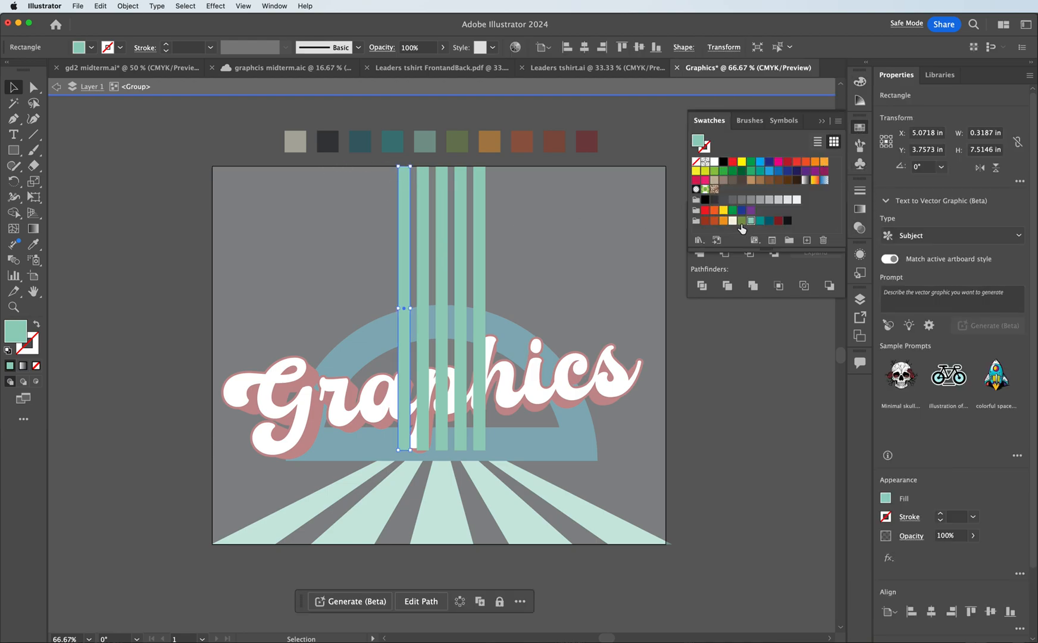
pyautogui.click(761, 221)
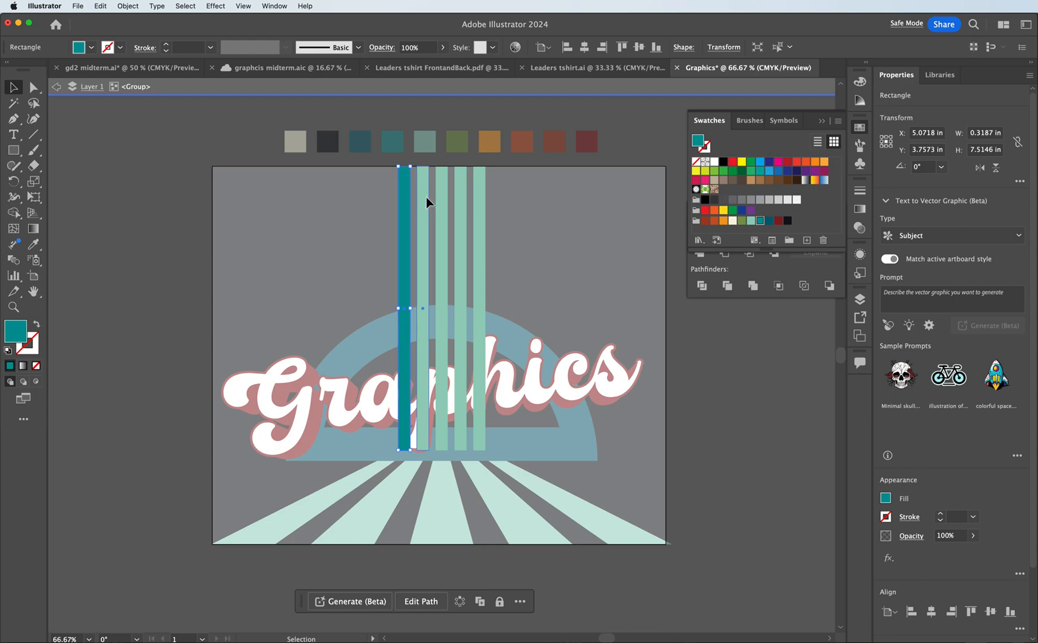
# - Fill the third, fourth and fifth upright stripes with orange, burnt orange and dark red, and exit the group
pyautogui.click(441, 200)
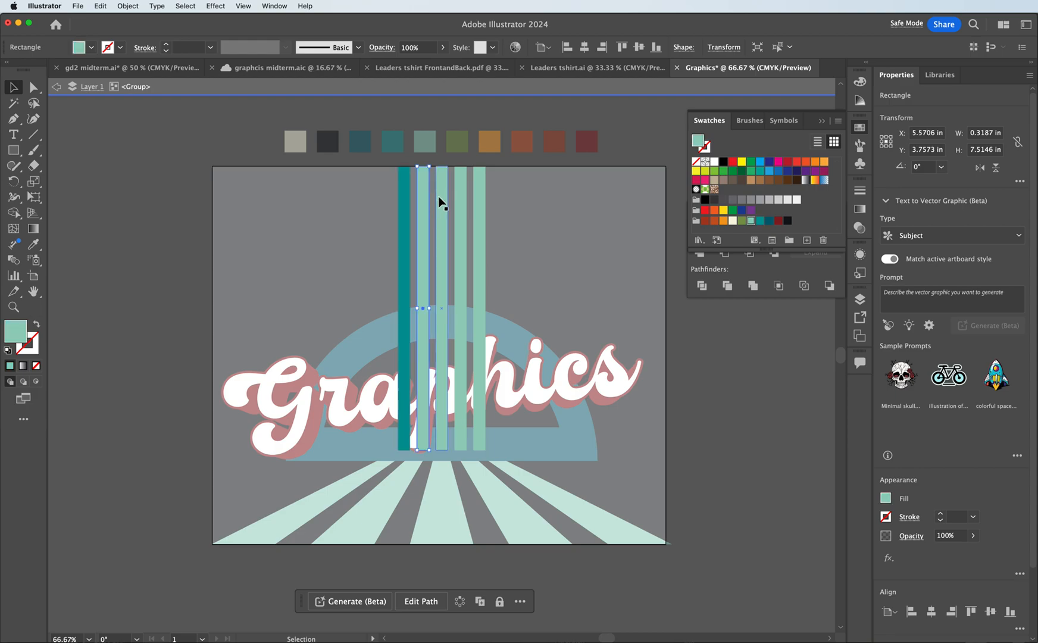
pyautogui.click(723, 223)
pyautogui.click(463, 215)
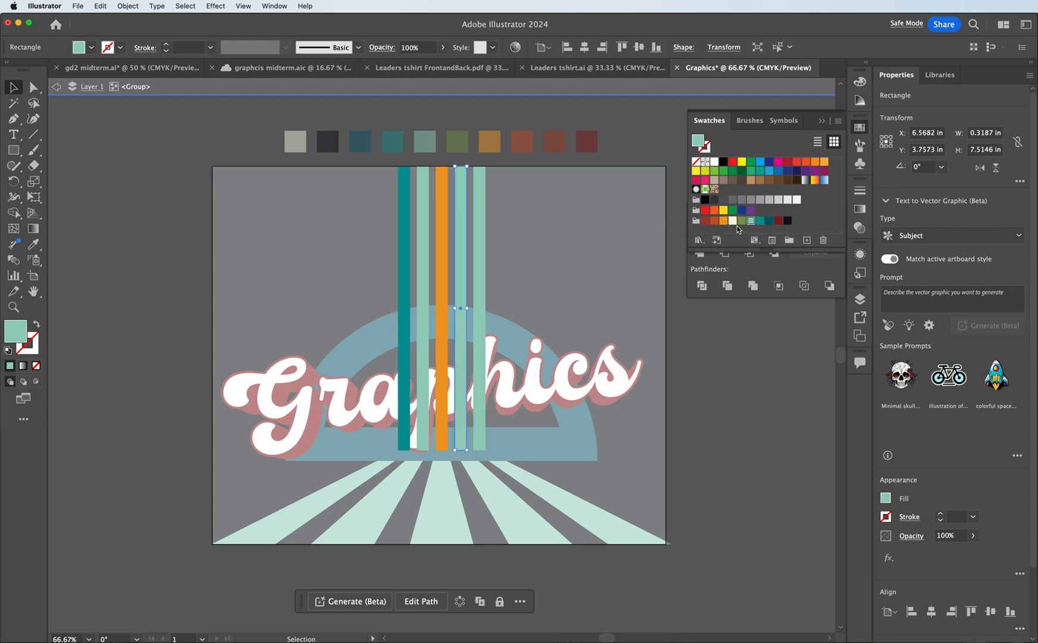
pyautogui.click(714, 223)
pyautogui.click(480, 227)
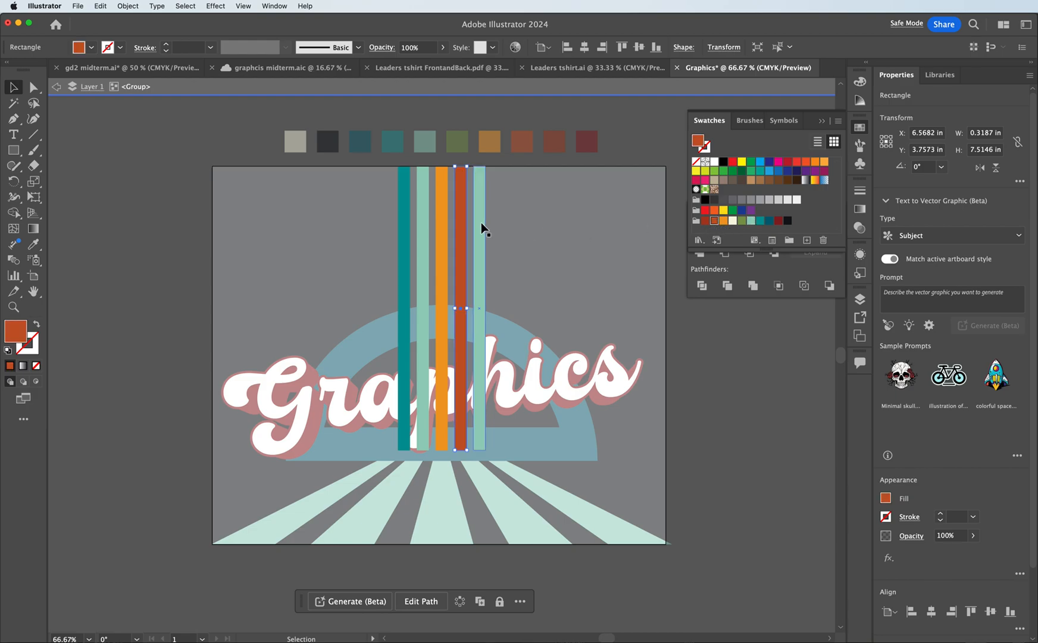
pyautogui.click(777, 222)
pyautogui.doubleClick(720, 364)
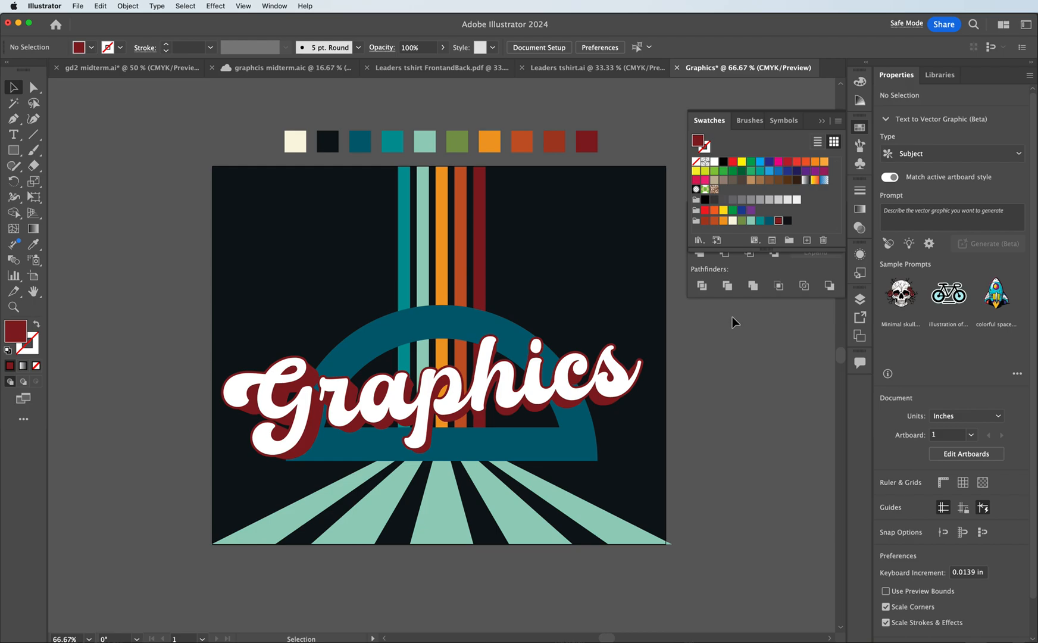
# - Isolate the flared stripes group and fill its leftmost stripe with teal sampled from the first upright stripe
pyautogui.scroll(-2, 732, 316)
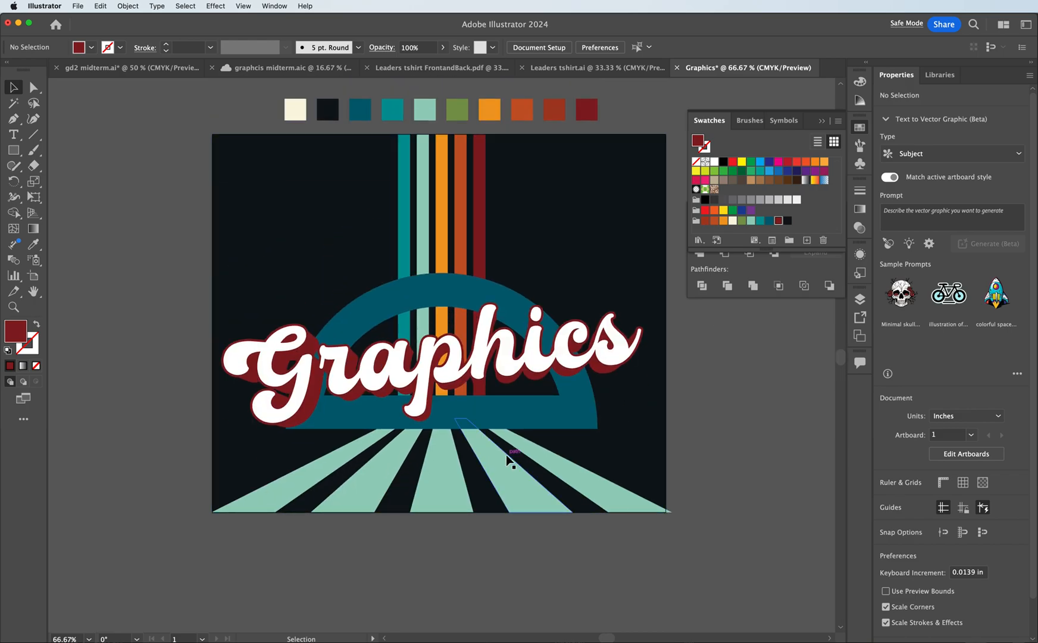
pyautogui.click(393, 464)
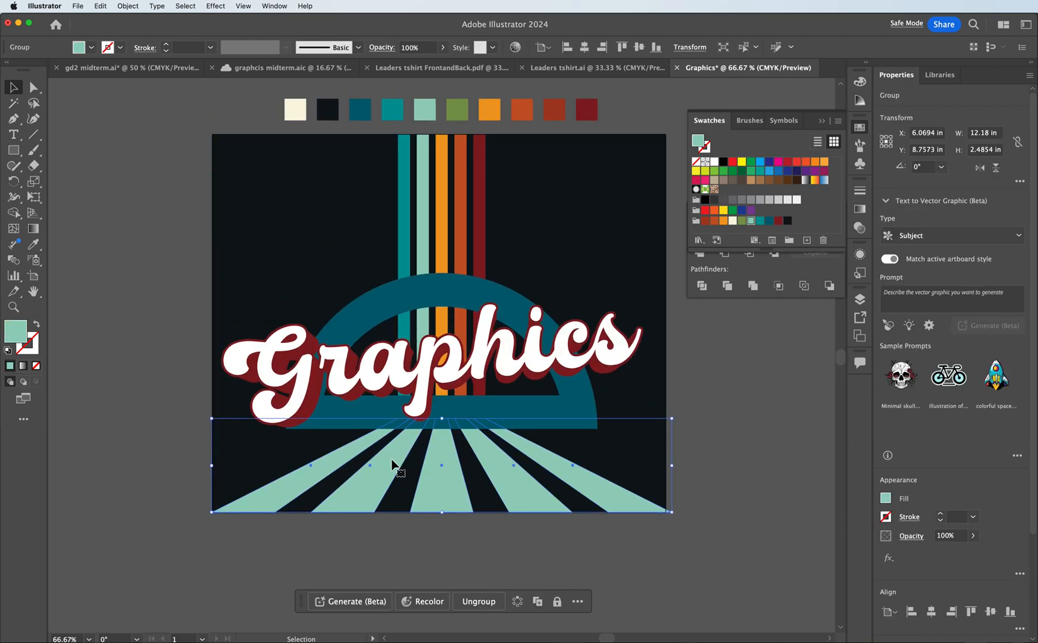
pyautogui.doubleClick(352, 451)
pyautogui.click(352, 449)
pyautogui.click(33, 244)
pyautogui.click(409, 228)
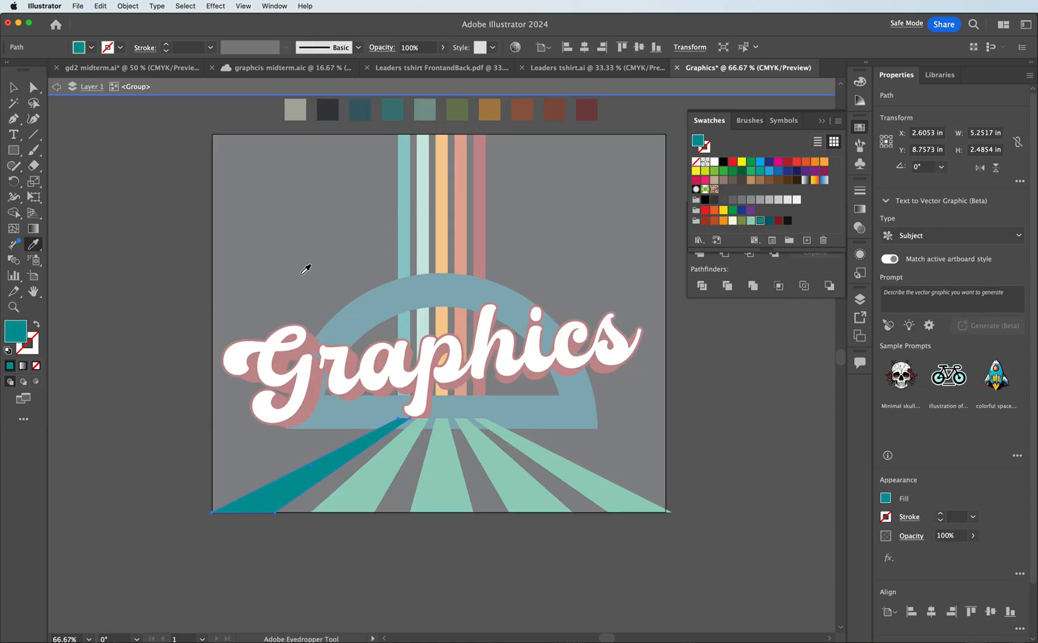
# - Fill the middle flared stripe with the palette's orange swatch
pyautogui.press('v')
pyautogui.click(428, 454)
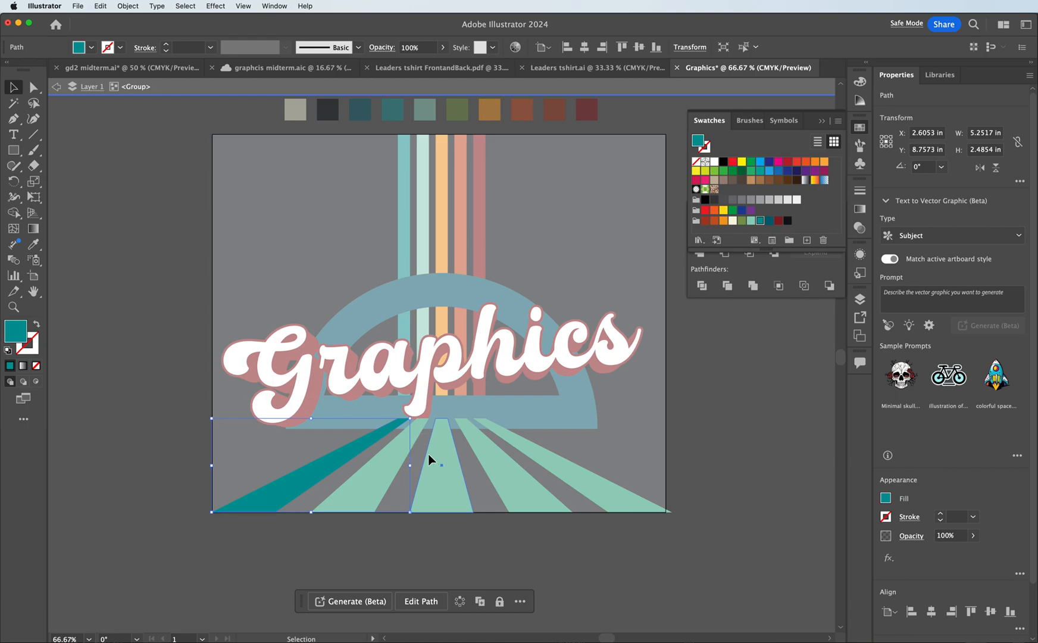
pyautogui.click(35, 244)
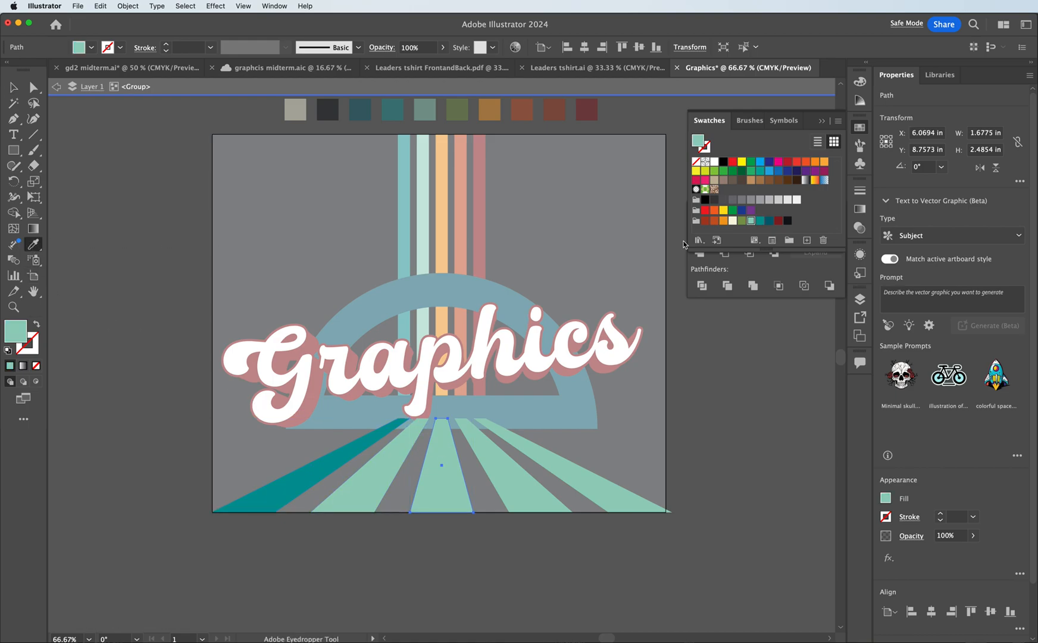
pyautogui.click(724, 221)
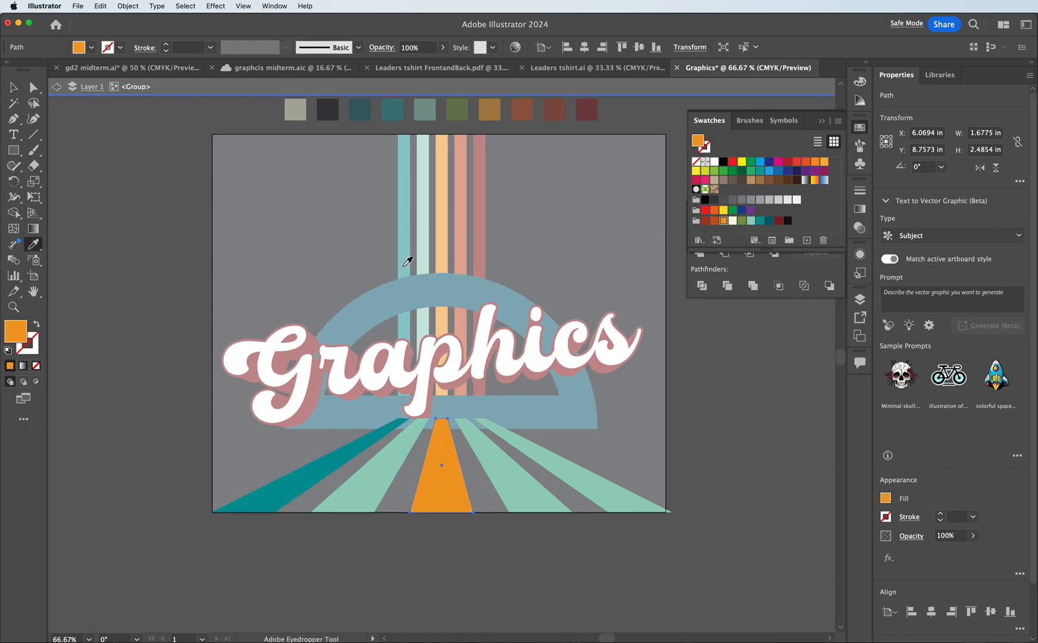
# - Fill the fourth flared stripe with burnt orange, undoing a dark red fill tried on it
pyautogui.click(13, 87)
pyautogui.click(510, 486)
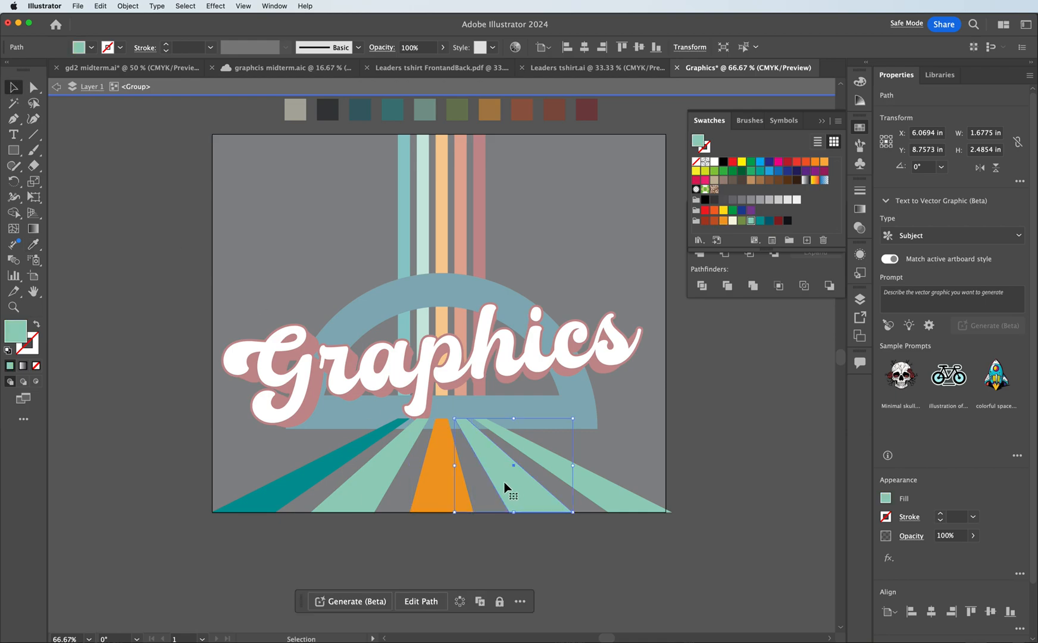
pyautogui.click(33, 244)
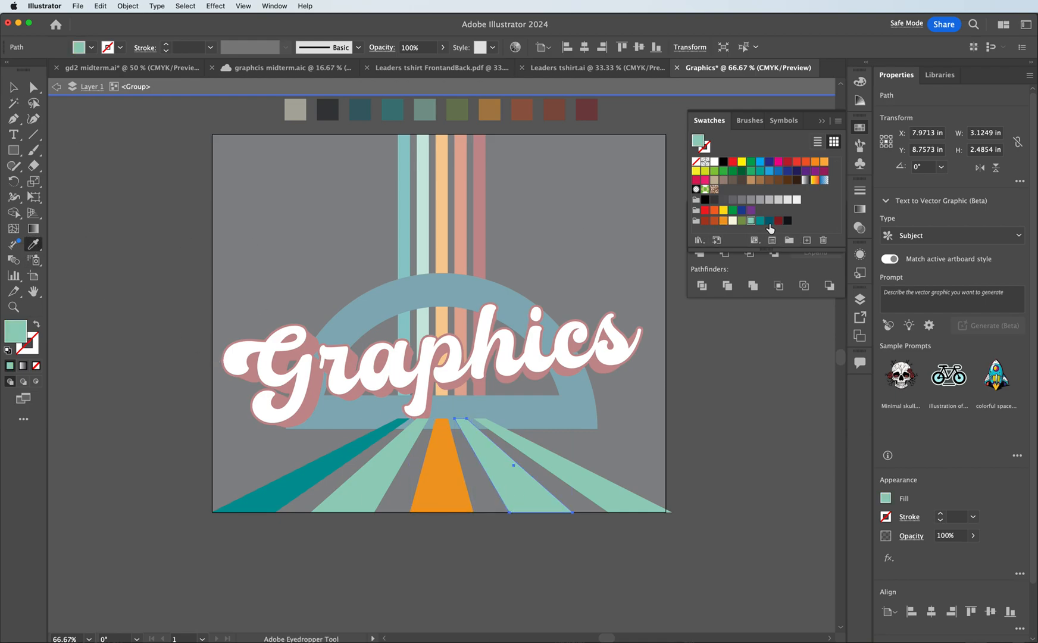
pyautogui.click(713, 221)
pyautogui.click(13, 87)
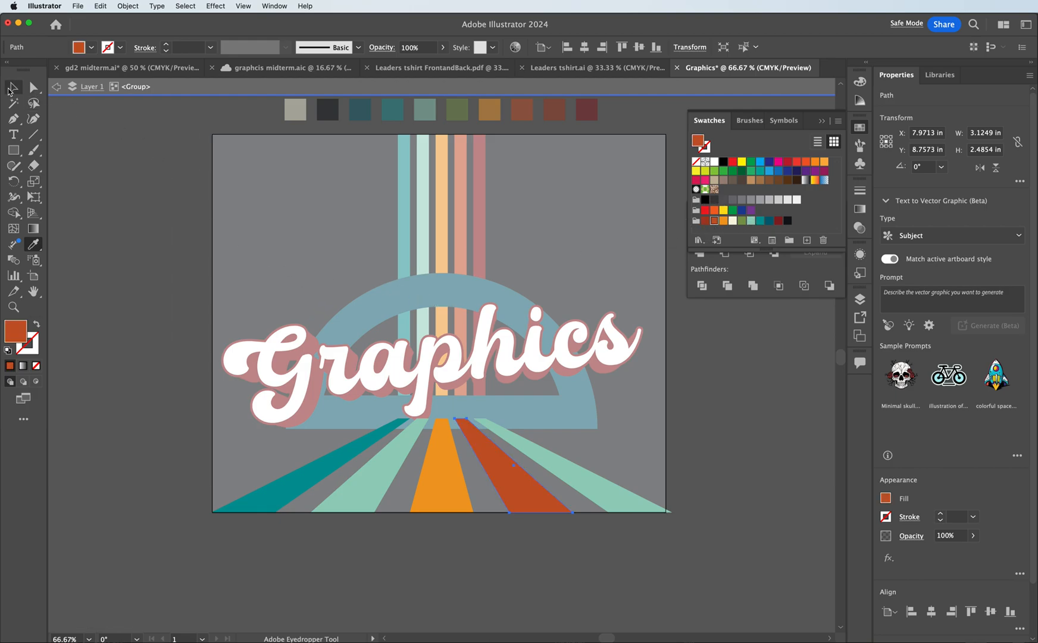
pyautogui.click(778, 221)
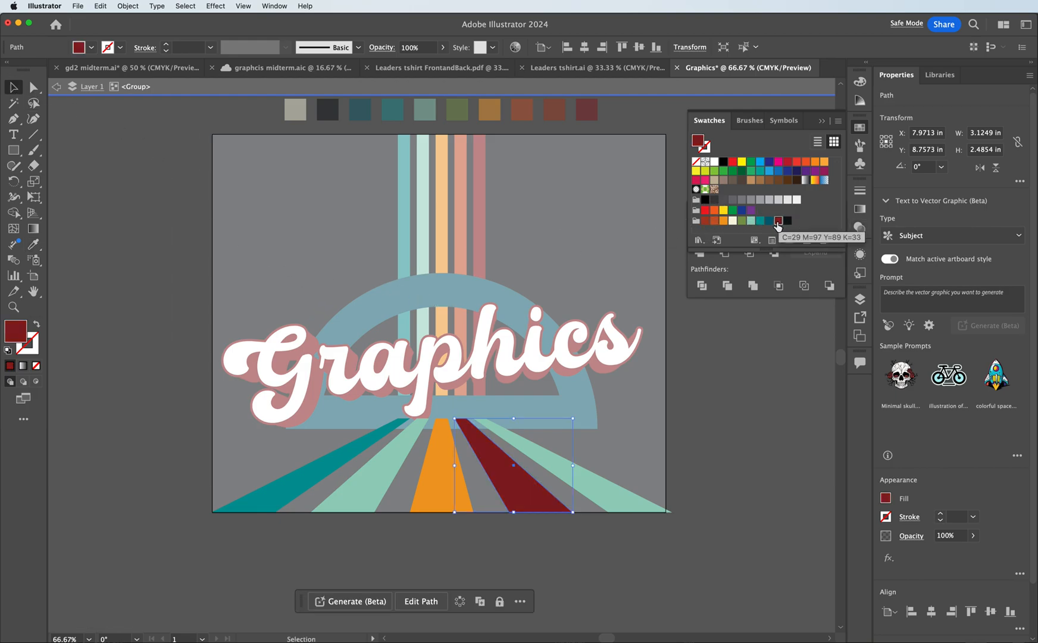
pyautogui.press('super+z')
# - Fill the rightmost flared stripe with the palette's dark red and exit the group
pyautogui.click(620, 491)
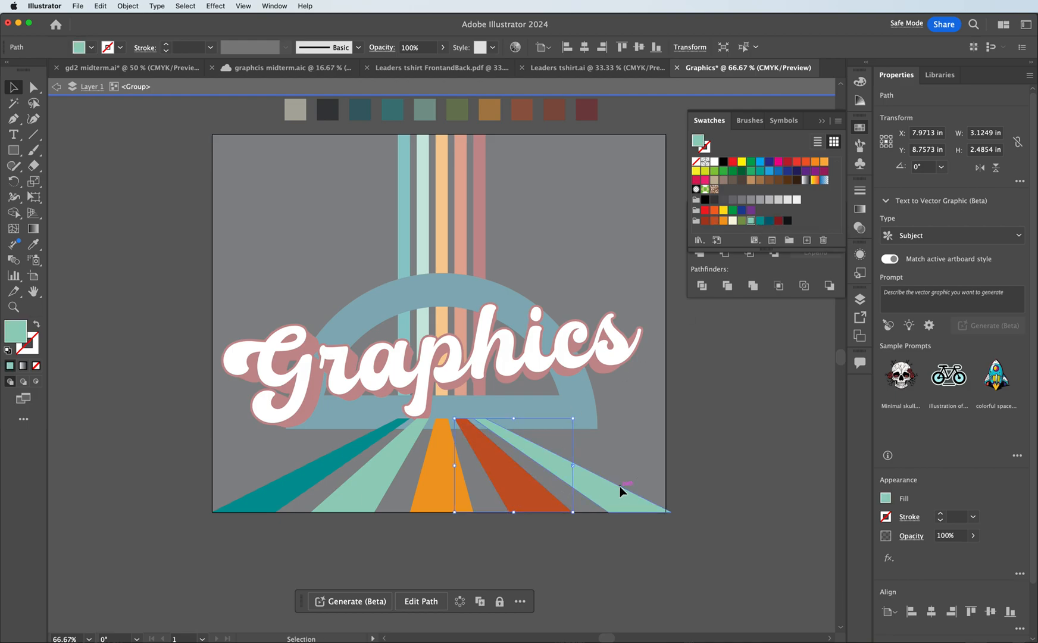
pyautogui.click(777, 221)
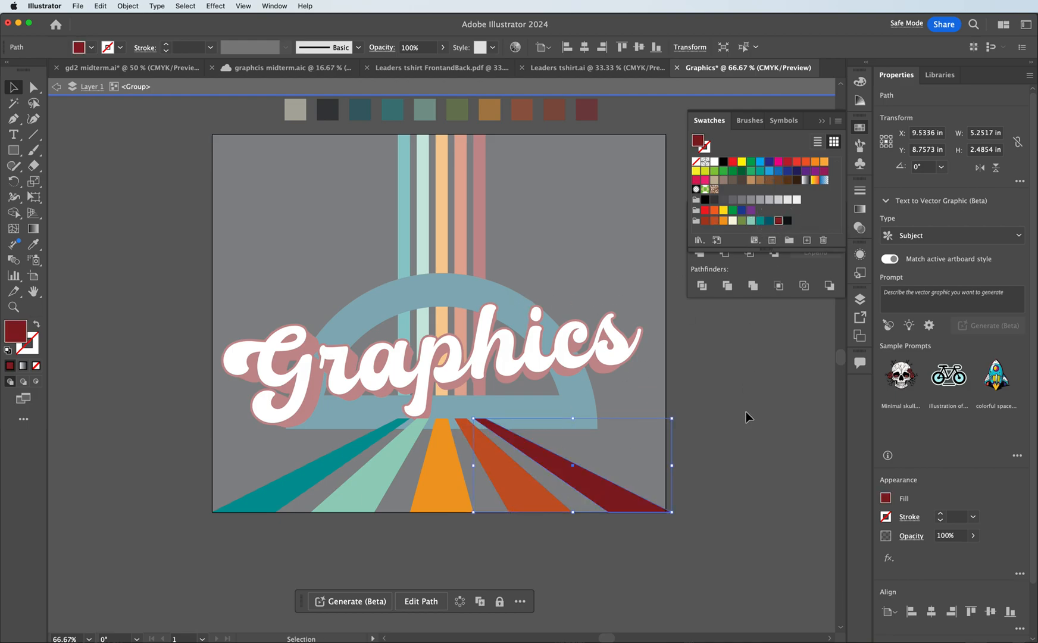
pyautogui.click(746, 411)
pyautogui.doubleClick(746, 411)
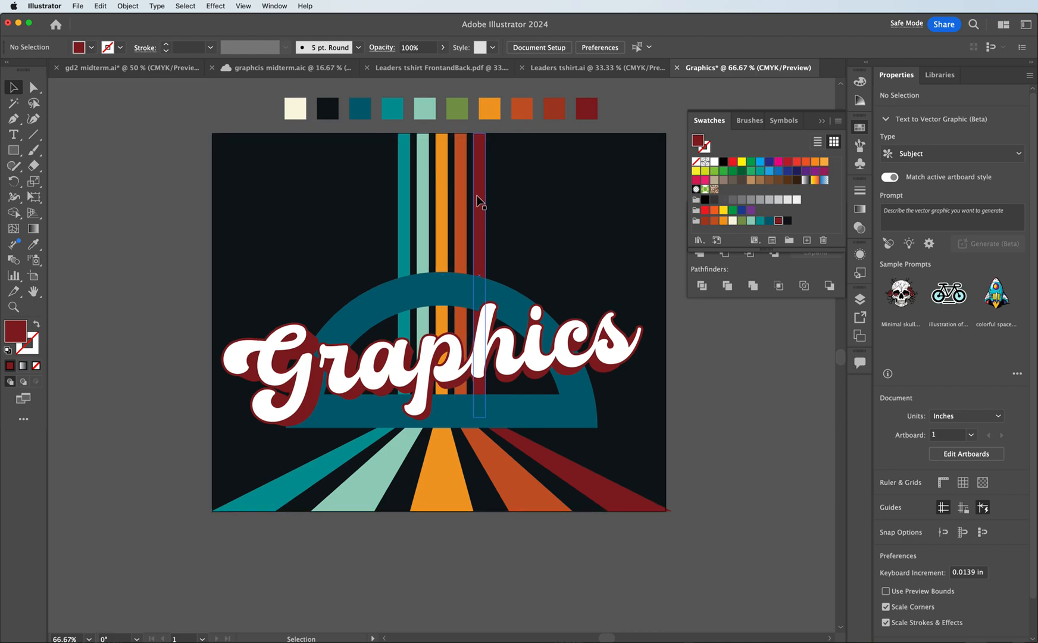
# - Select the white "Graphics" lettering group
pyautogui.click(431, 363)
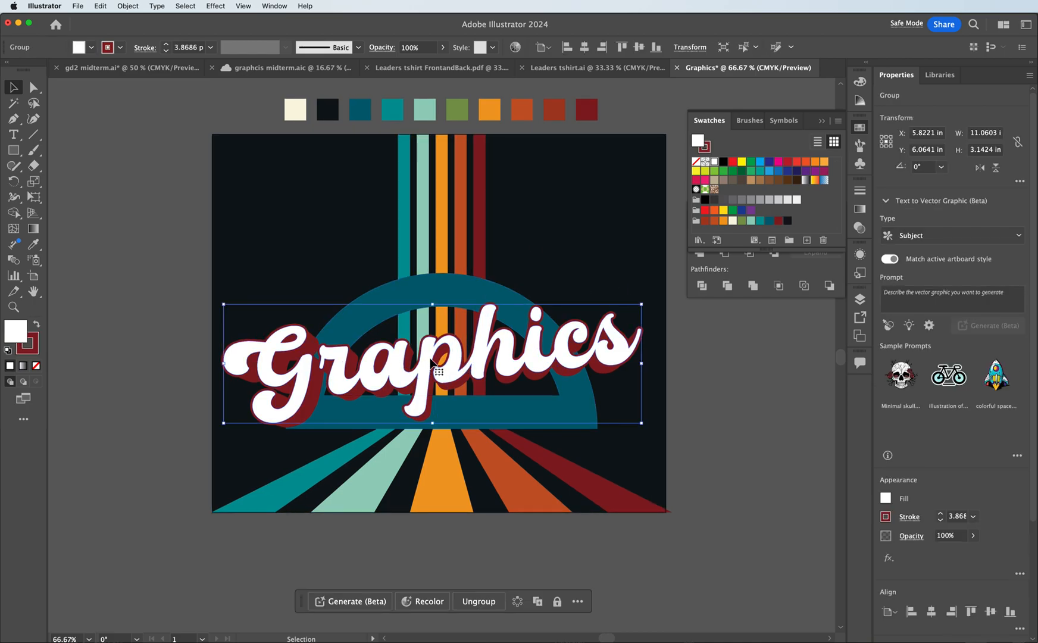
# - Select the G and the remaining connected letters inside the Graphics group and fill them with the cream swatch
pyautogui.doubleClick(431, 362)
pyautogui.click(412, 343)
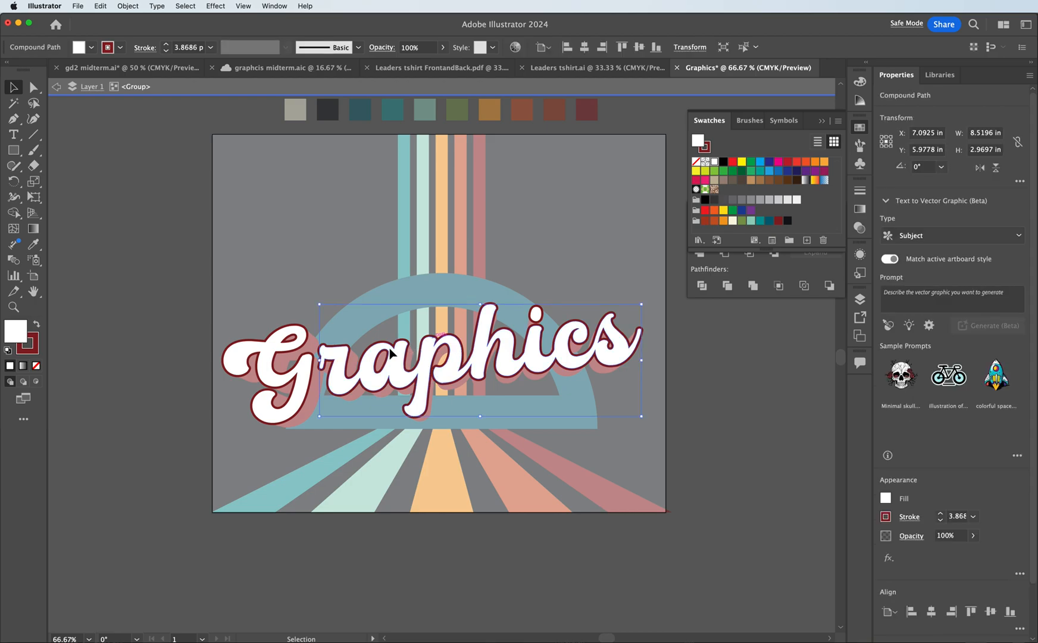
pyautogui.keyDown('shift'); pyautogui.click(301, 373); pyautogui.keyUp('shift')
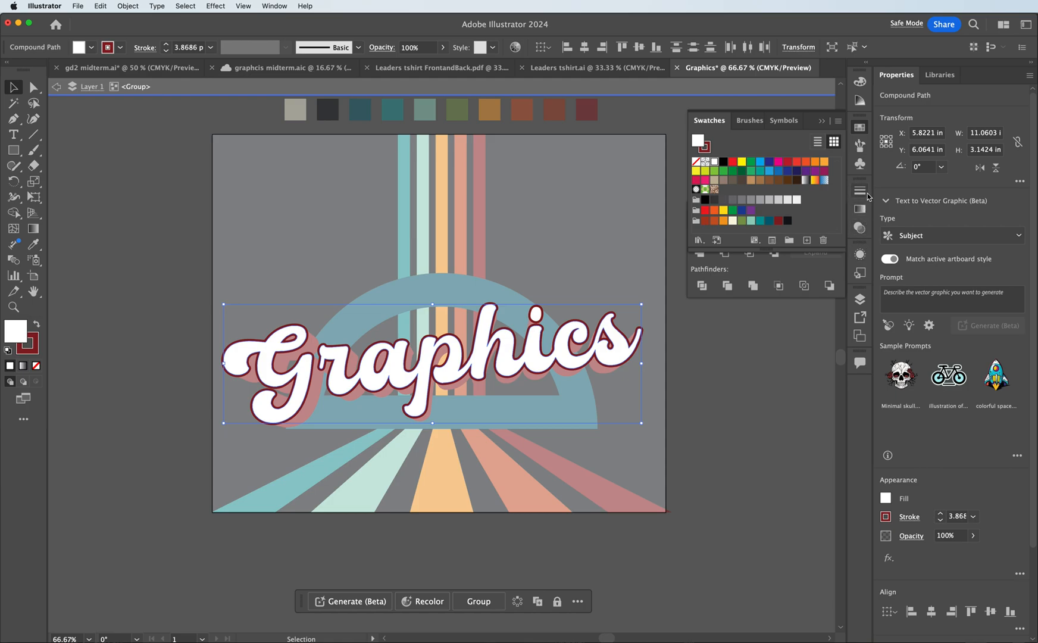
pyautogui.click(732, 222)
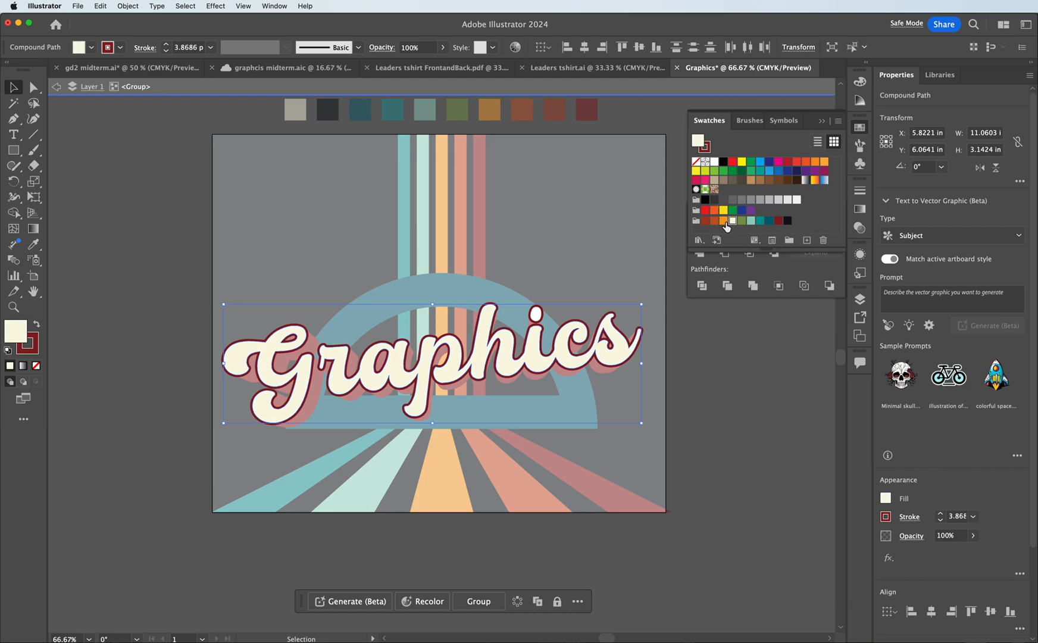
# - Give the selected letters a linear gradient fill running from cream to the palette's orange
pyautogui.click(861, 210)
pyautogui.moveTo(738, 184)
pyautogui.mouseDown()
pyautogui.moveTo(761, 208)
pyautogui.moveTo(698, 296)
pyautogui.moveTo(688, 243)
pyautogui.mouseUp()
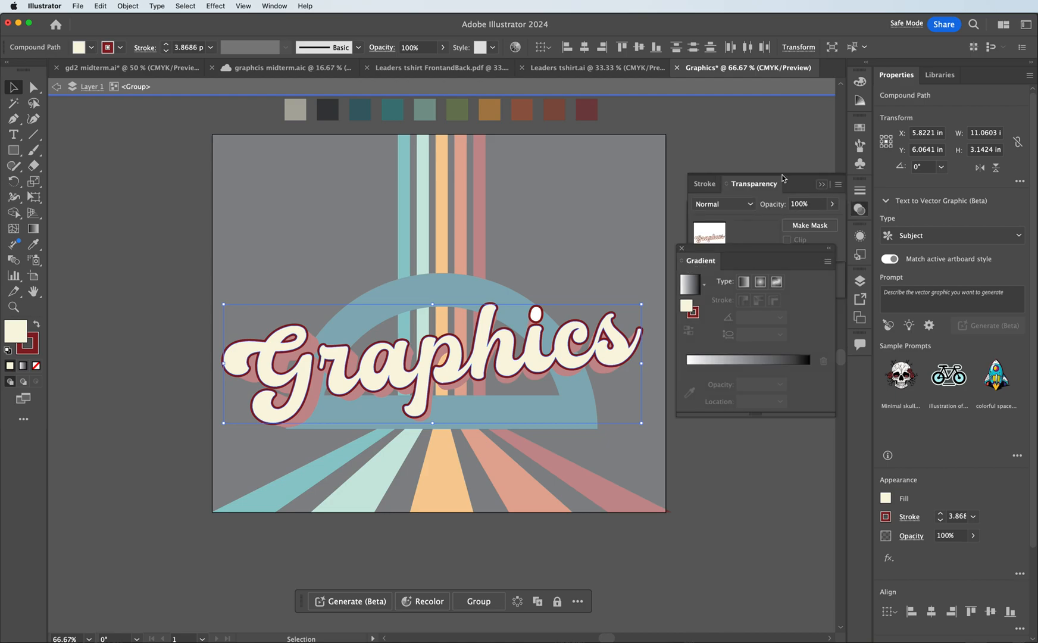
pyautogui.click(859, 127)
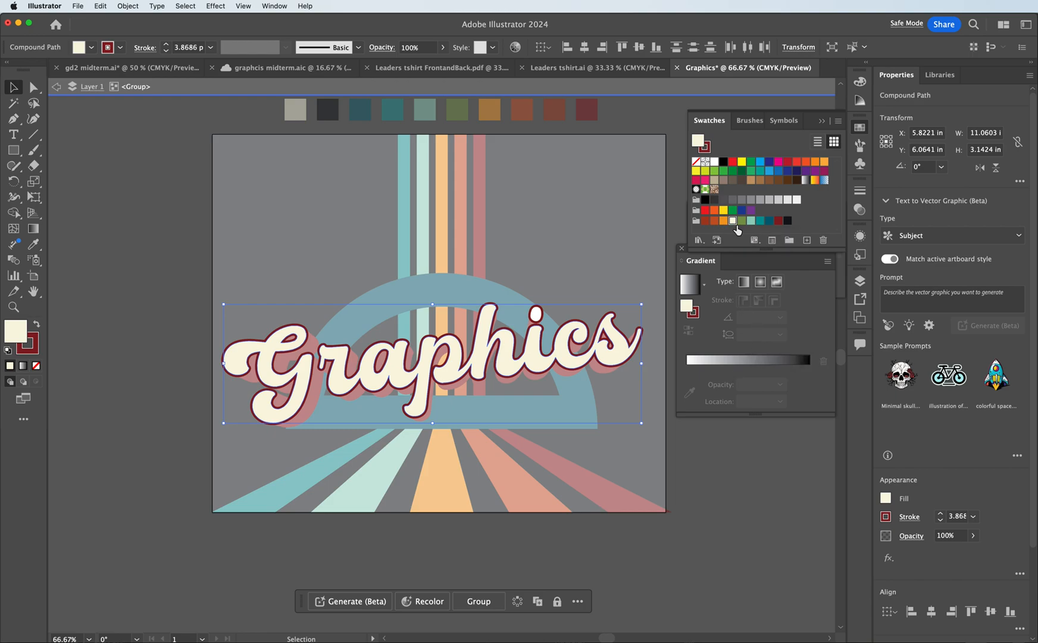
pyautogui.moveTo(723, 221); pyautogui.dragTo(729, 368)
pyautogui.moveTo(808, 368)
pyautogui.mouseDown()
pyautogui.moveTo(747, 381)
pyautogui.moveTo(808, 369)
pyautogui.mouseUp()
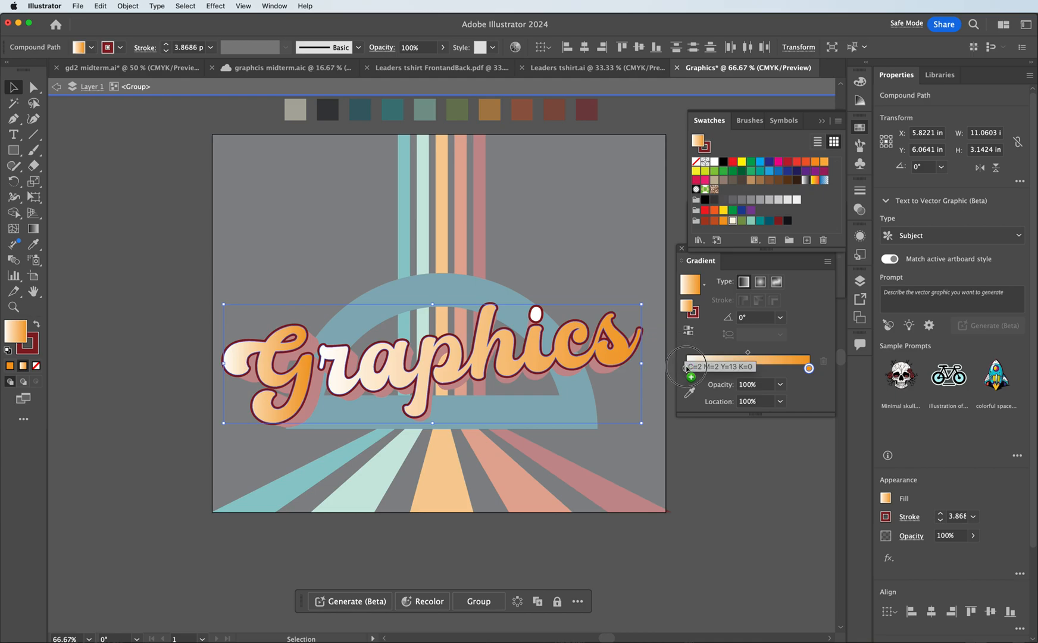
pyautogui.click(686, 369)
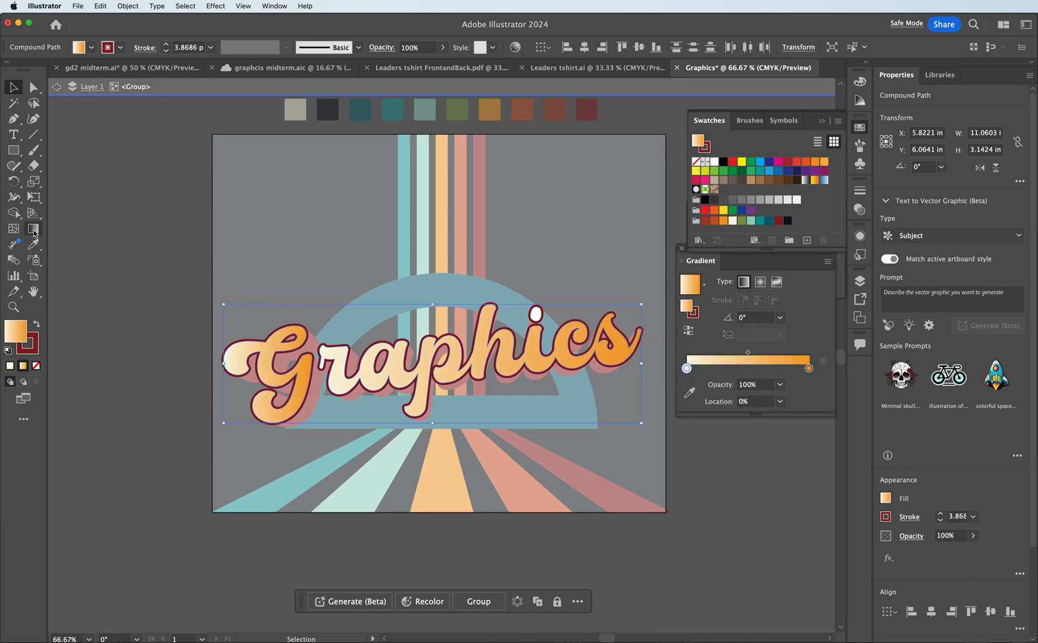
# - Turn the lettering's gradient to run top to bottom at about -86° across the full height of the word
pyautogui.click(34, 230)
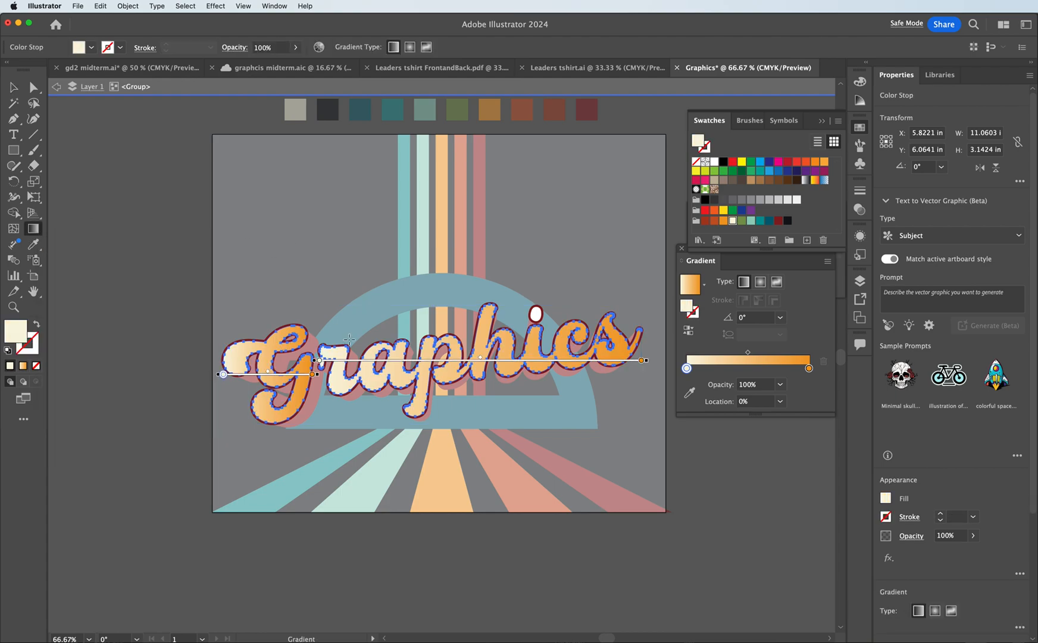
pyautogui.moveTo(423, 310); pyautogui.dragTo(432, 423)
pyautogui.moveTo(433, 281); pyautogui.dragTo(439, 424)
pyautogui.press('v')
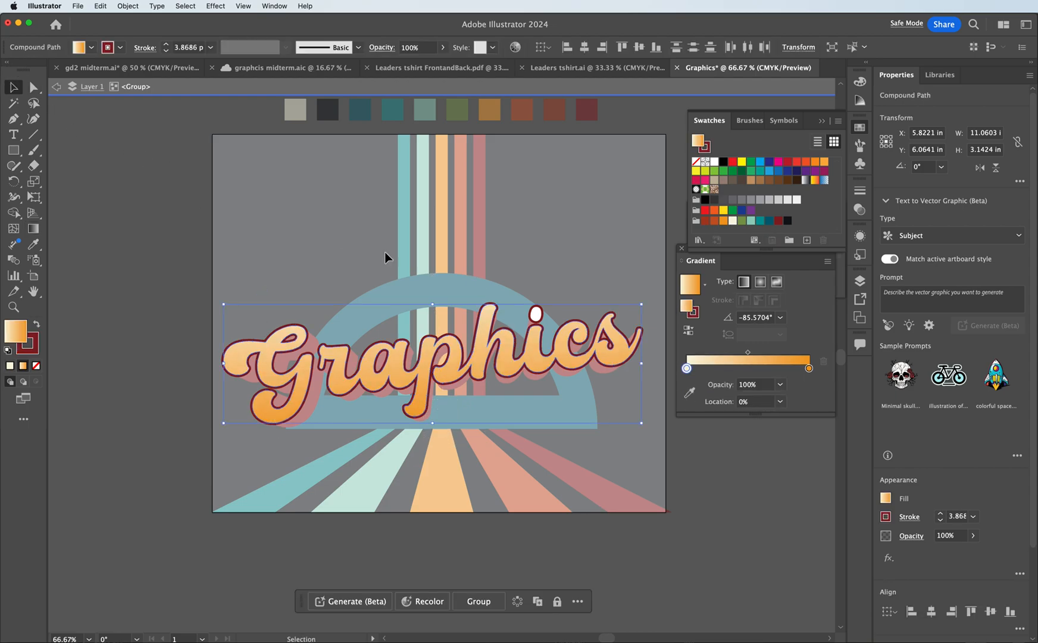
# - Copy the lettering's cream-to-orange gradient onto the dot of the i and run it downward at about -85°
pyautogui.click(537, 314)
pyautogui.click(33, 244)
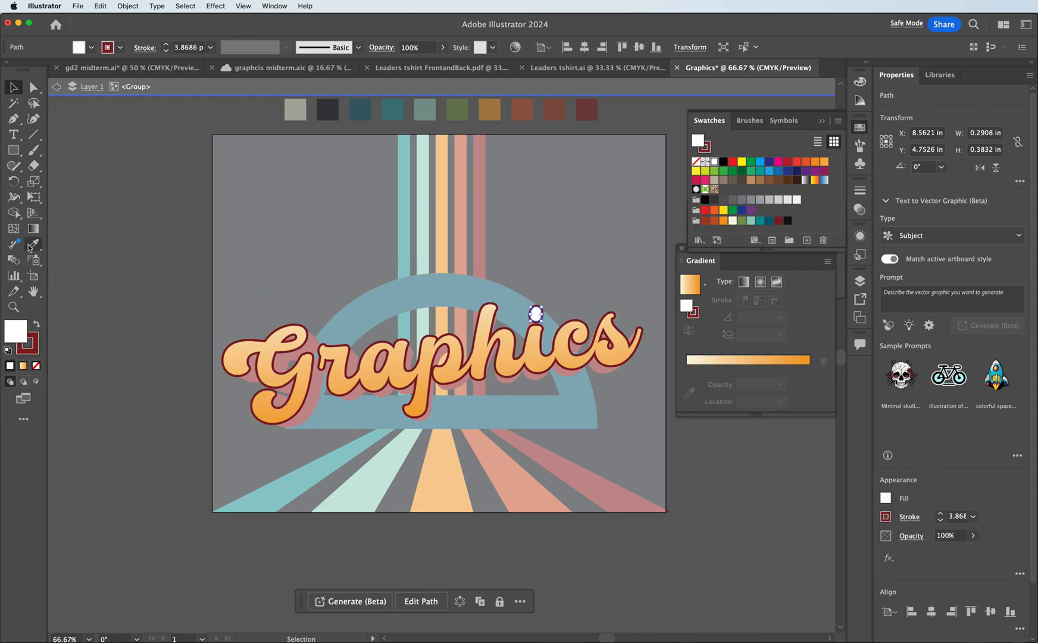
pyautogui.click(303, 374)
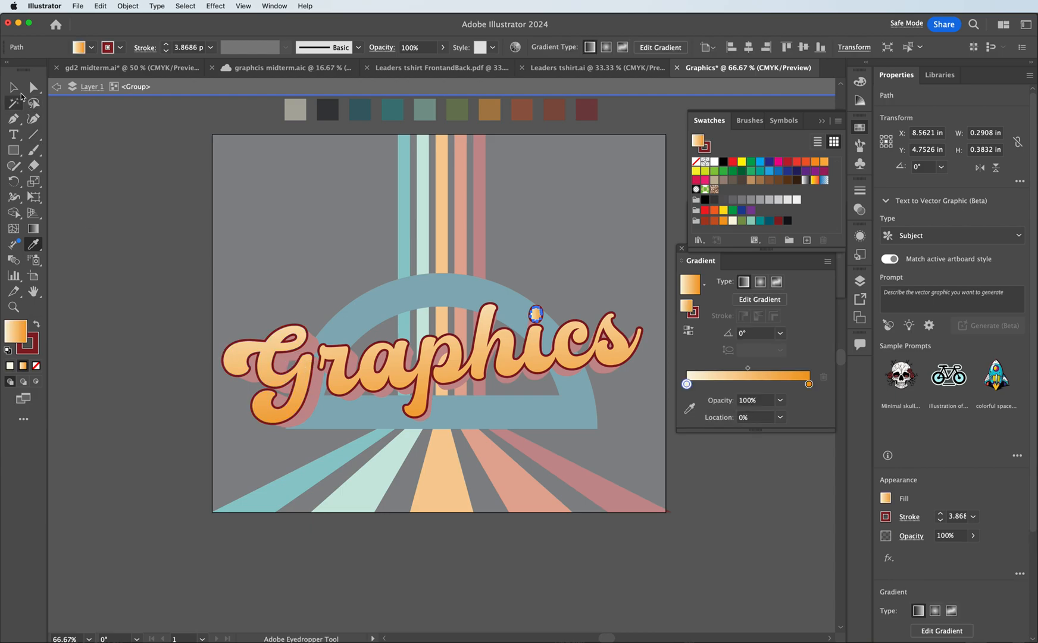
pyautogui.press('v')
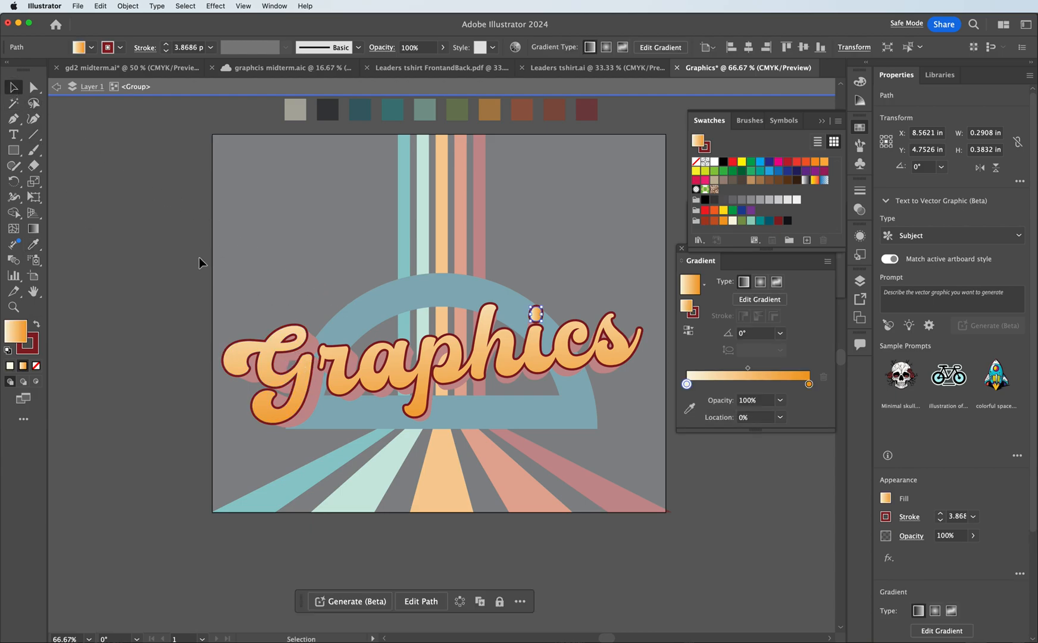
pyautogui.click(33, 229)
pyautogui.moveTo(526, 300)
pyautogui.mouseDown()
pyautogui.moveTo(527, 334)
pyautogui.moveTo(552, 343)
pyautogui.mouseUp()
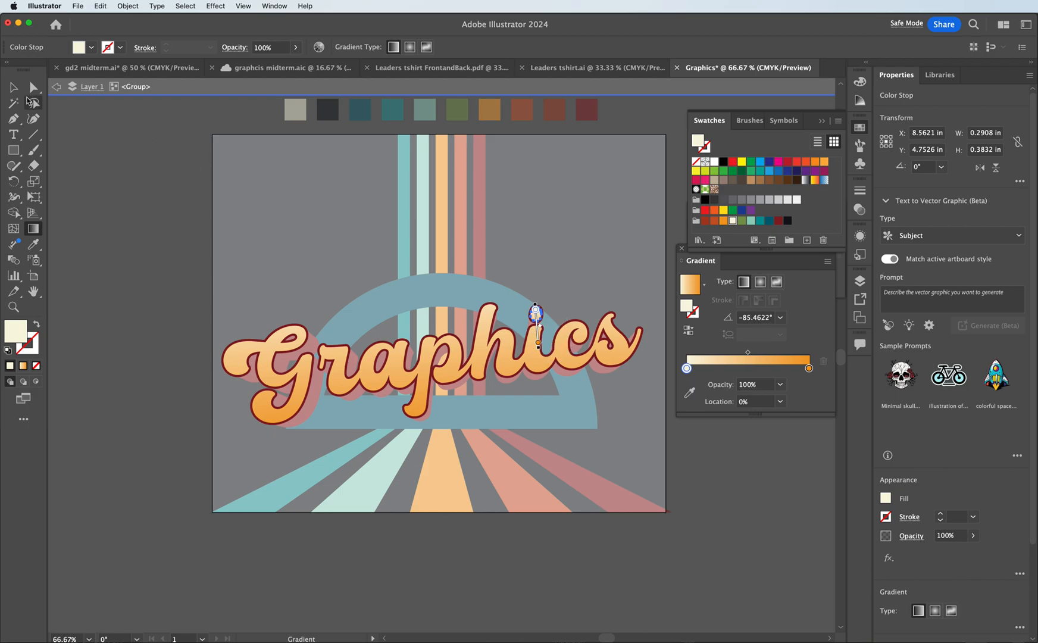
pyautogui.click(13, 87)
# - Apply one shorter downward gradient at about -87° across all the letters and the dot, starting near mid-height of the word
pyautogui.keyDown('shift'); pyautogui.click(500, 351); pyautogui.keyUp('shift')
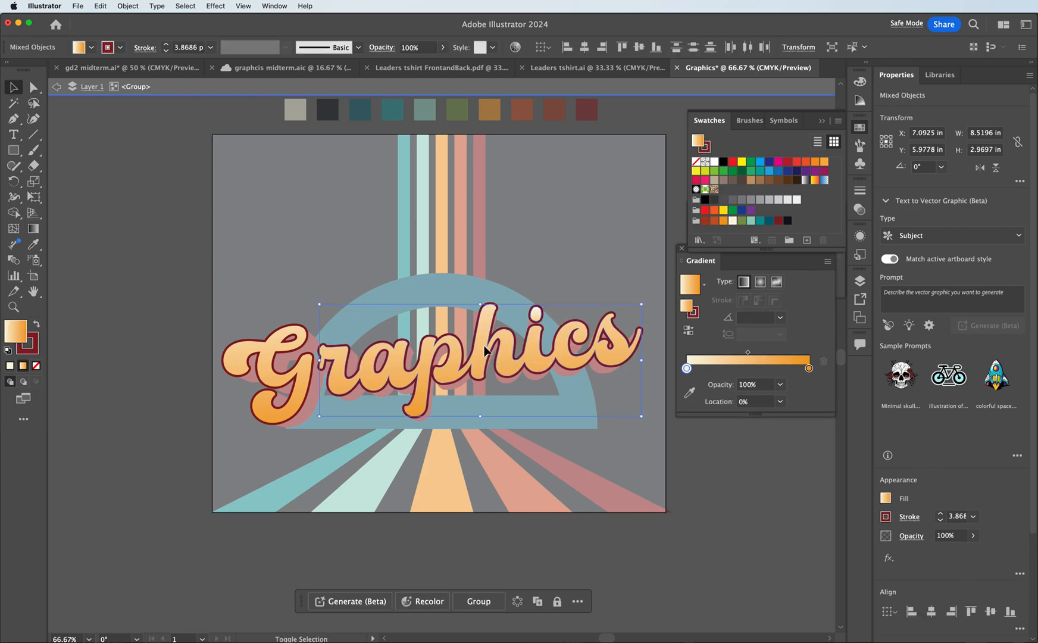
pyautogui.keyDown('shift'); pyautogui.click(307, 379); pyautogui.keyUp('shift')
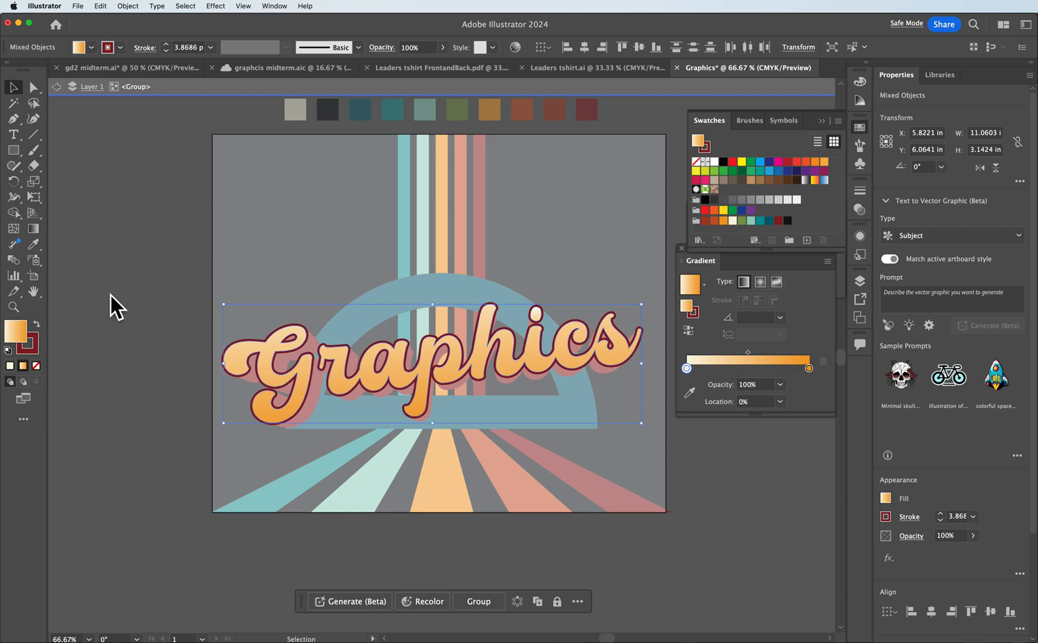
pyautogui.click(34, 229)
pyautogui.moveTo(434, 344)
pyautogui.mouseDown()
pyautogui.moveTo(452, 386)
pyautogui.moveTo(433, 381)
pyautogui.moveTo(436, 397)
pyautogui.mouseUp()
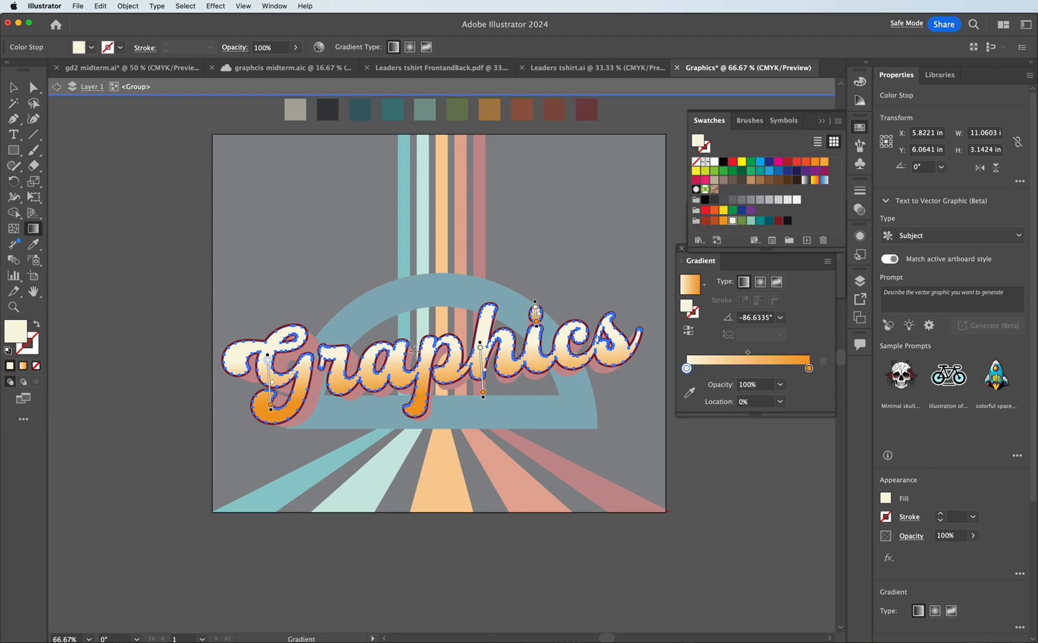
pyautogui.press('v')
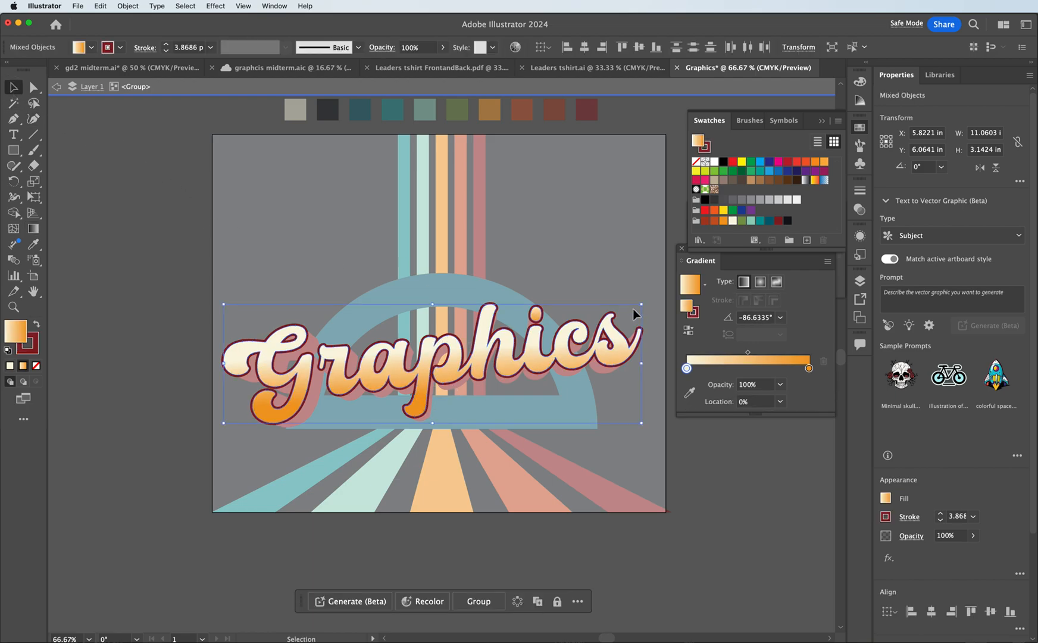
# - Redraw the i dot's gradient at about -85° so its face is mostly cream, and exit the group's isolation
pyautogui.click(535, 313)
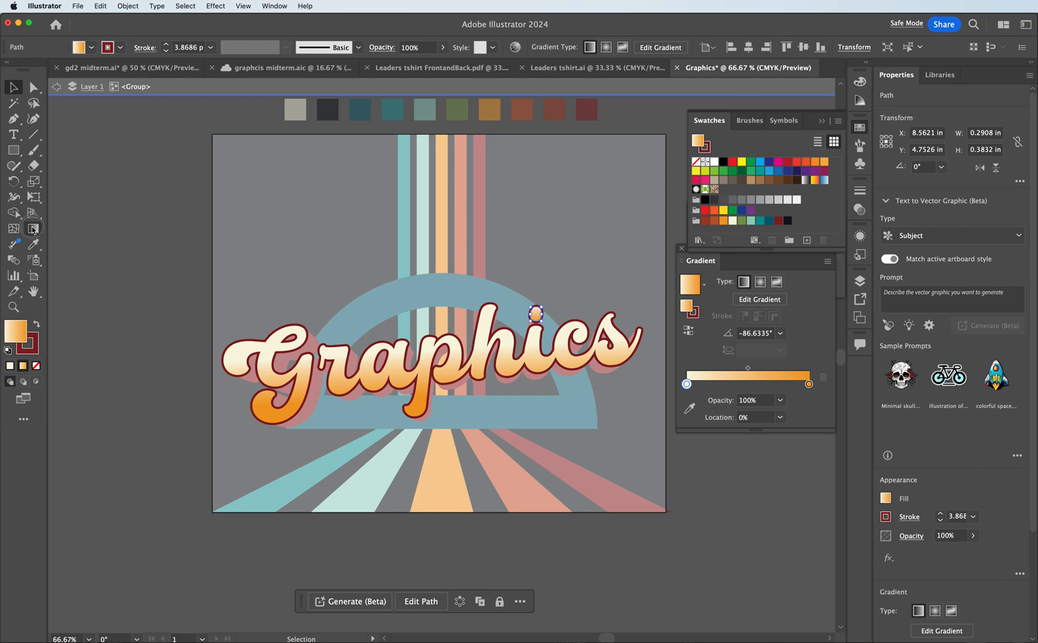
pyautogui.click(33, 228)
pyautogui.moveTo(551, 318); pyautogui.dragTo(539, 355)
pyautogui.click(13, 87)
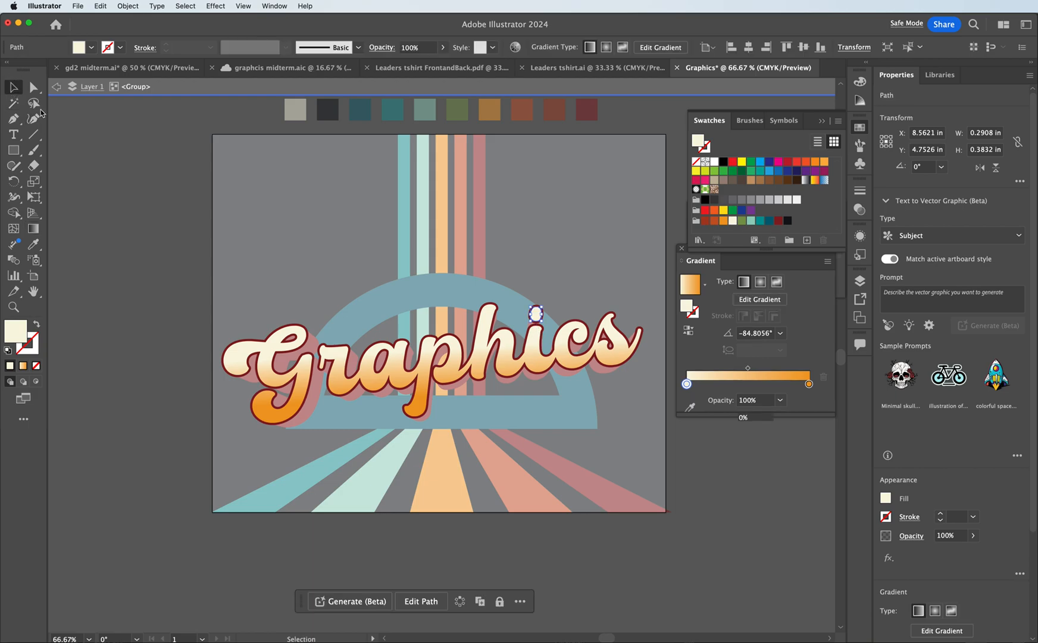
pyautogui.click(298, 208)
pyautogui.doubleClick(123, 241)
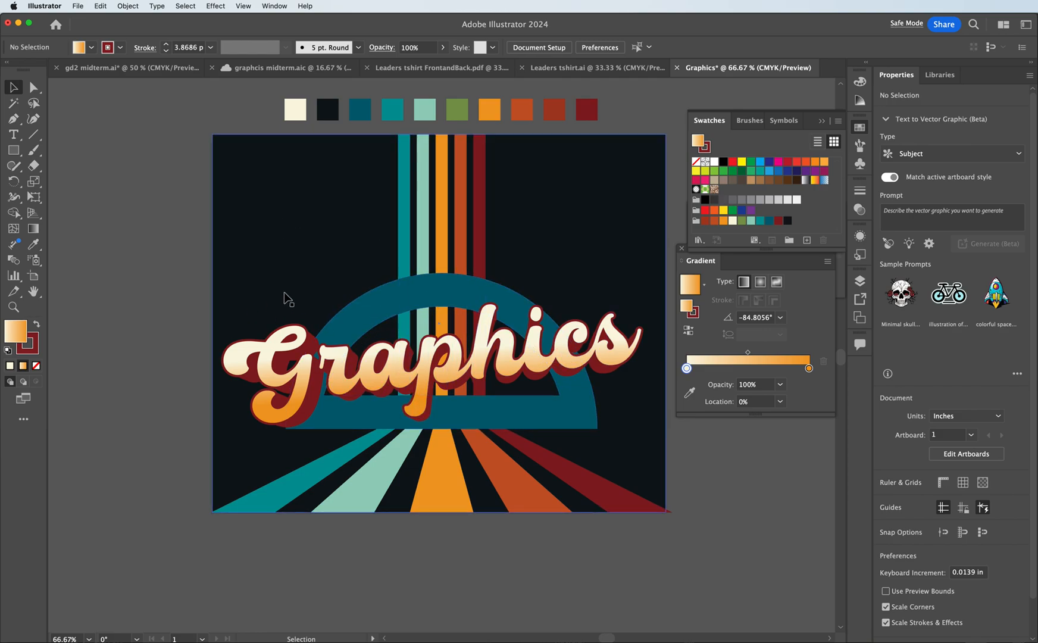
# - Draw a circle about 6.53 in across over the teal protractor and centre it horizontally on that shape
pyautogui.click(14, 150)
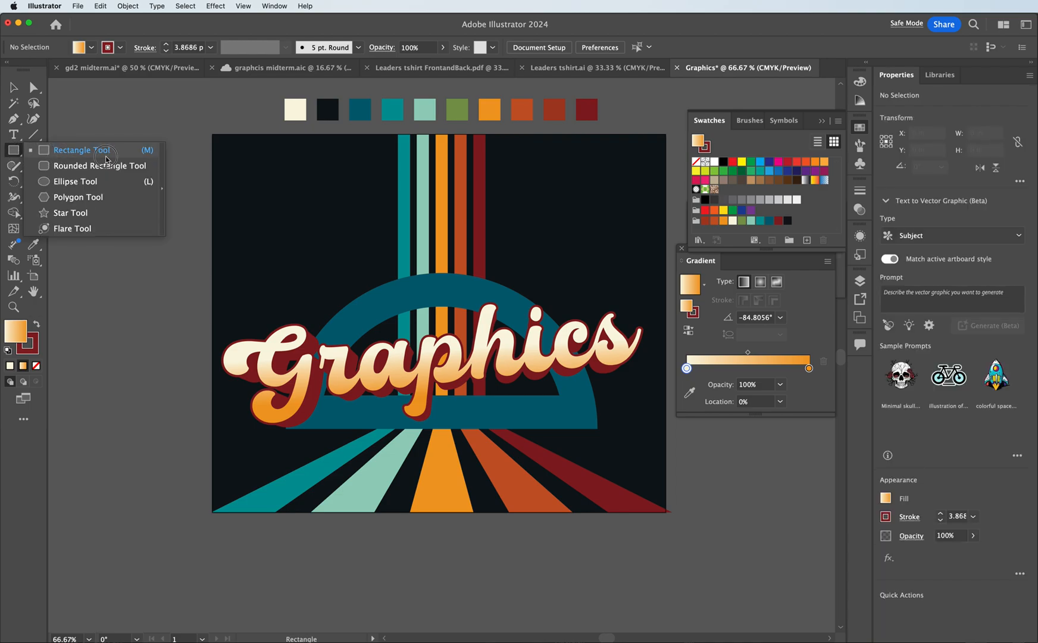
pyautogui.click(75, 187)
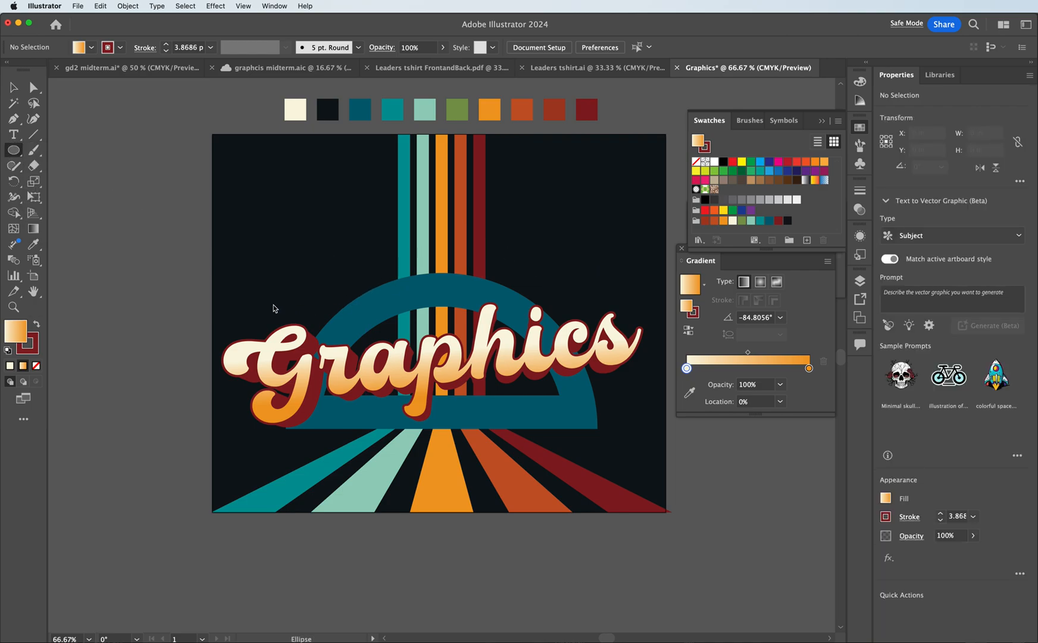
pyautogui.moveTo(310, 284); pyautogui.dragTo(536, 529)
pyautogui.press('v')
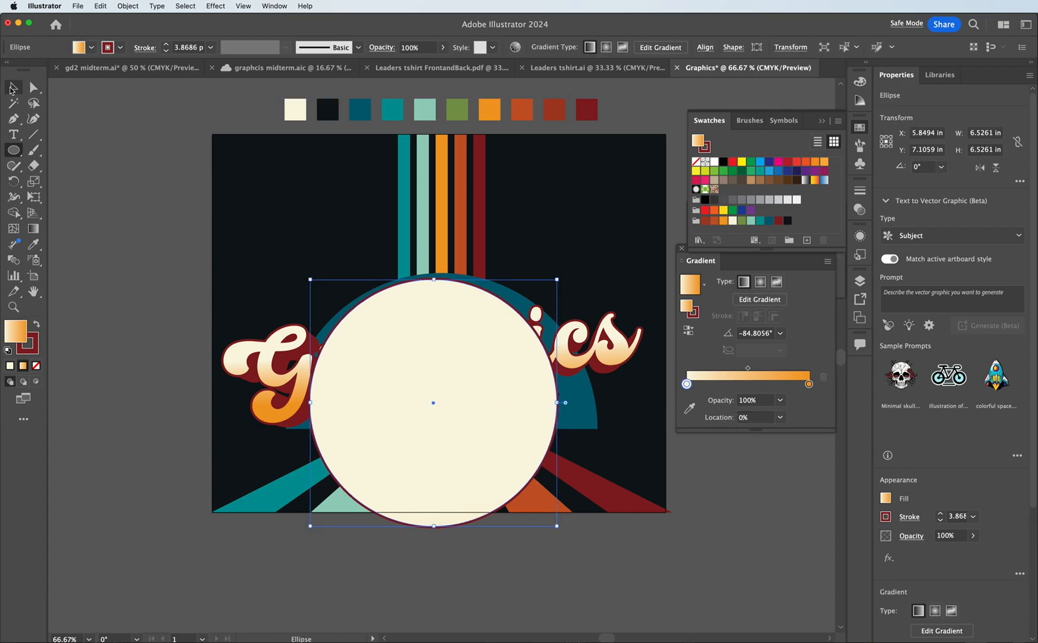
pyautogui.moveTo(495, 385); pyautogui.dragTo(504, 396)
# - Delete the circle's bottom anchor point to leave an open half-circle and remove its fill
pyautogui.press('a')
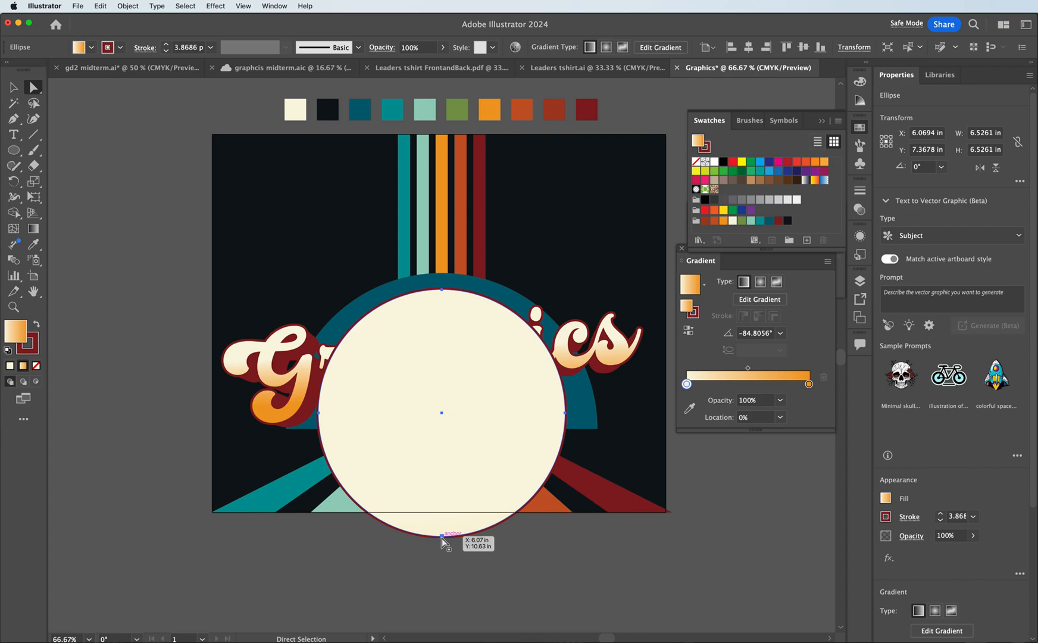
pyautogui.click(441, 536)
pyautogui.press('Delete')
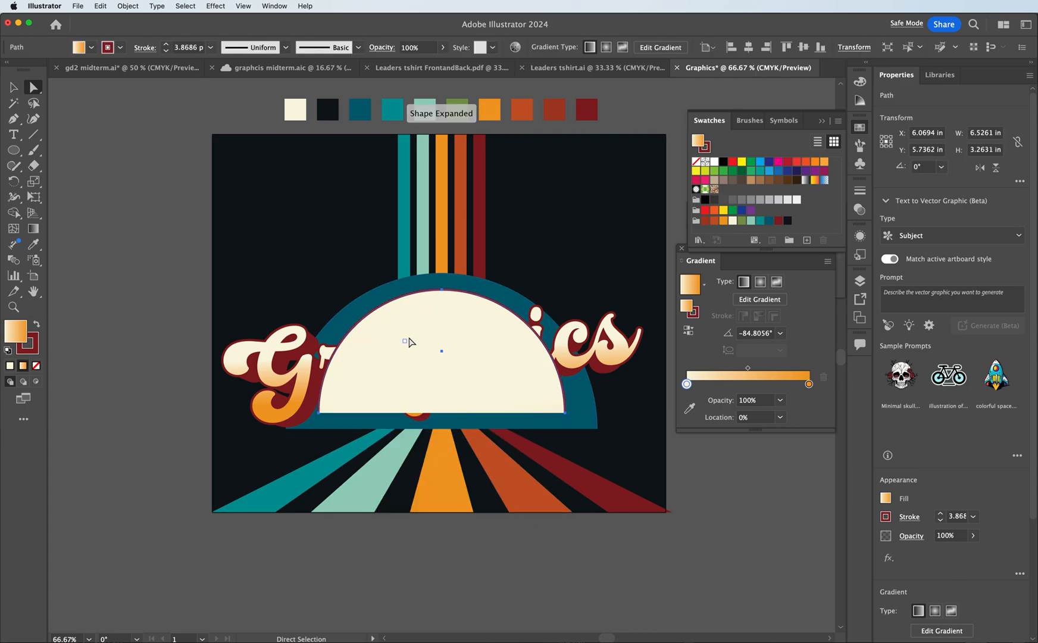
pyautogui.click(13, 88)
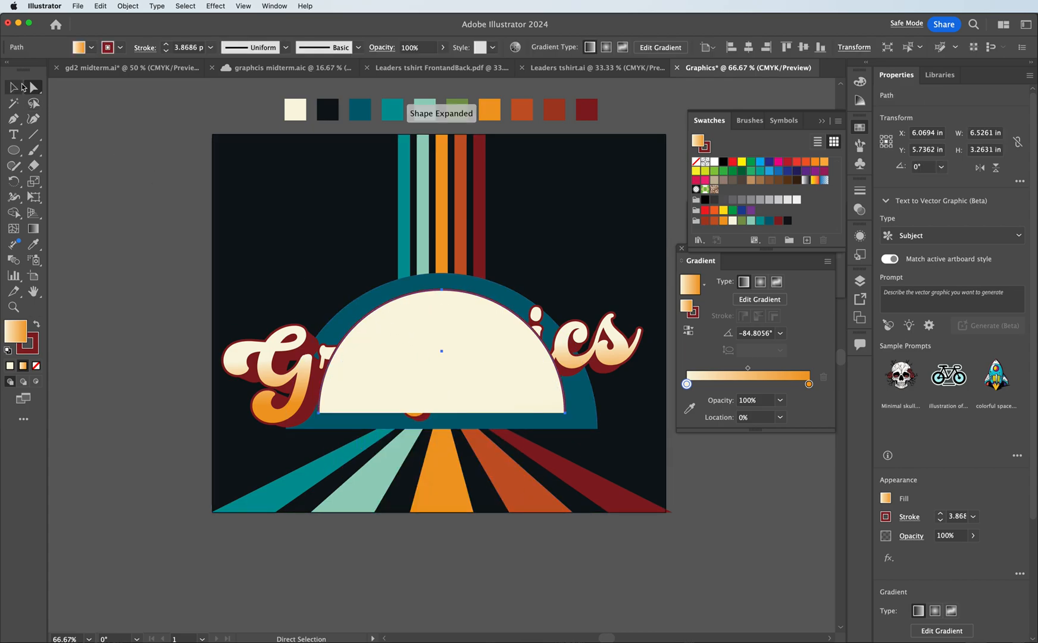
pyautogui.click(36, 365)
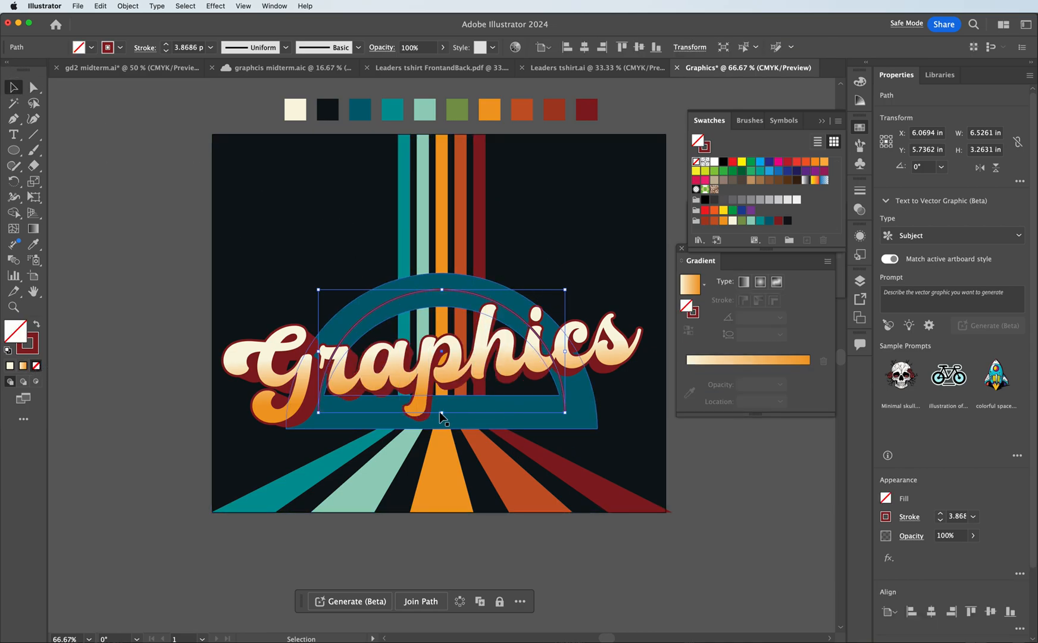
# - Resize the half-circle path to about 6.63 by 3.32 in and position it within the protractor's curved band
pyautogui.moveTo(445, 412); pyautogui.dragTo(444, 425)
pyautogui.moveTo(485, 300); pyautogui.dragTo(485, 309)
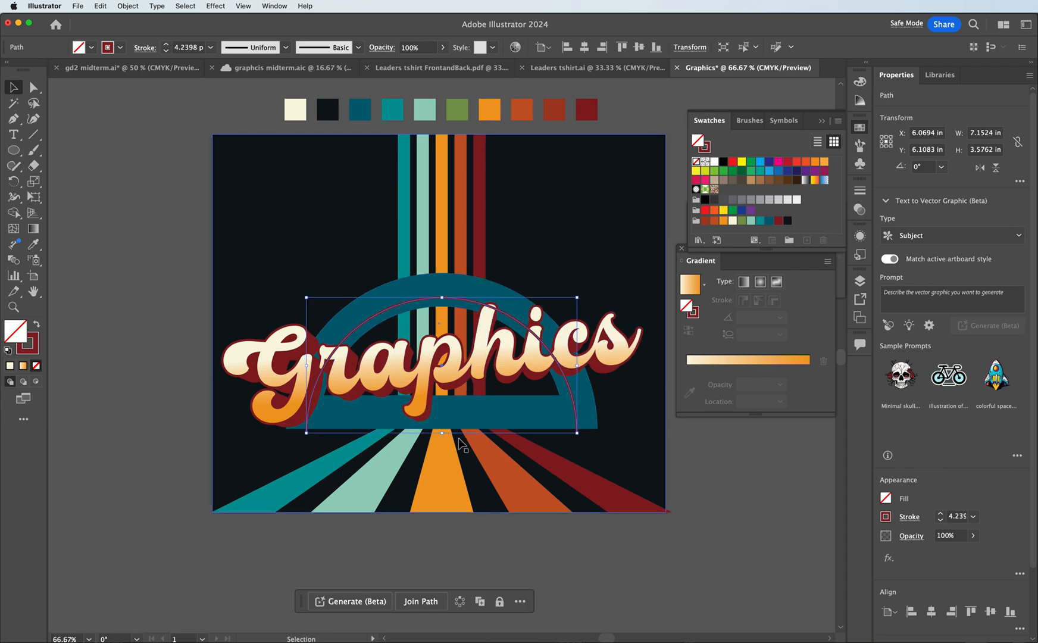
pyautogui.moveTo(444, 434); pyautogui.dragTo(443, 429)
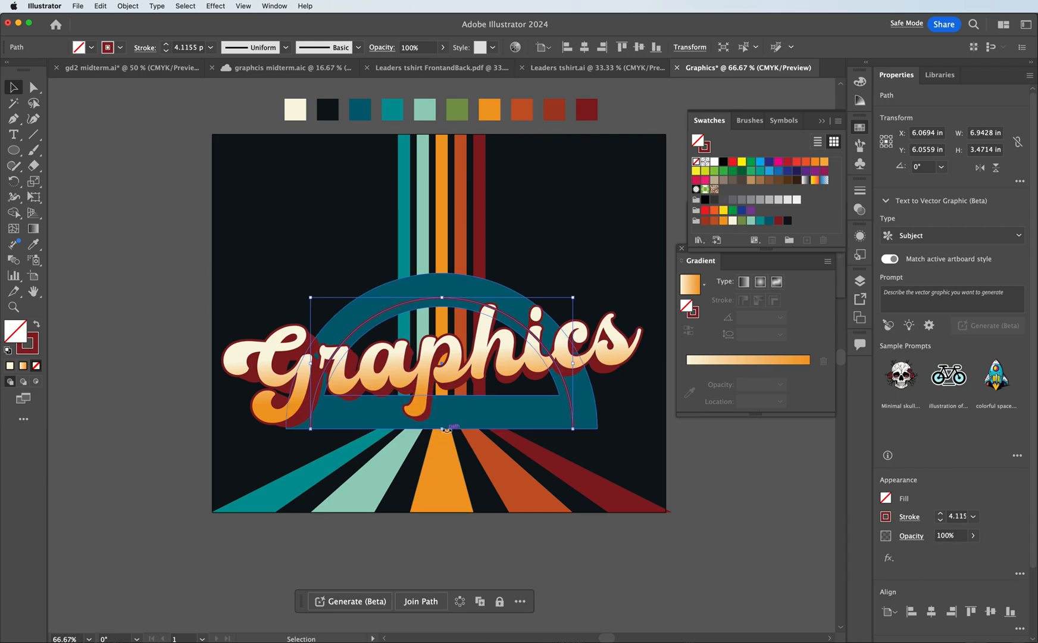
pyautogui.moveTo(446, 430); pyautogui.dragTo(445, 423)
pyautogui.press('Down')
pyautogui.press('Down')
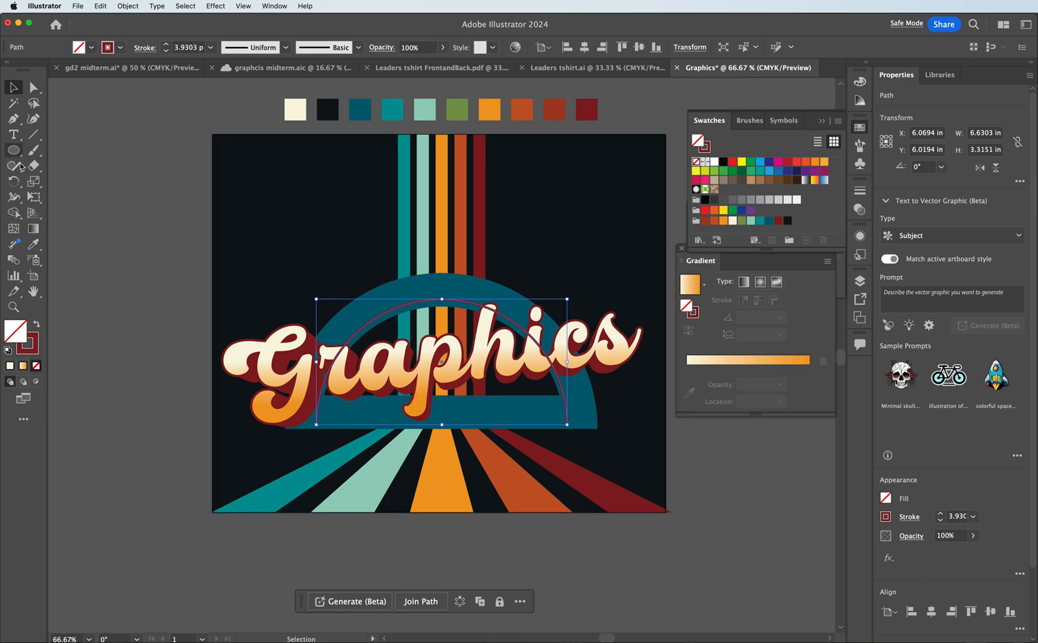
# - Place type along the half-circle path and set the placeholder text to LEMON MILK at 23 pt
pyautogui.click(13, 135)
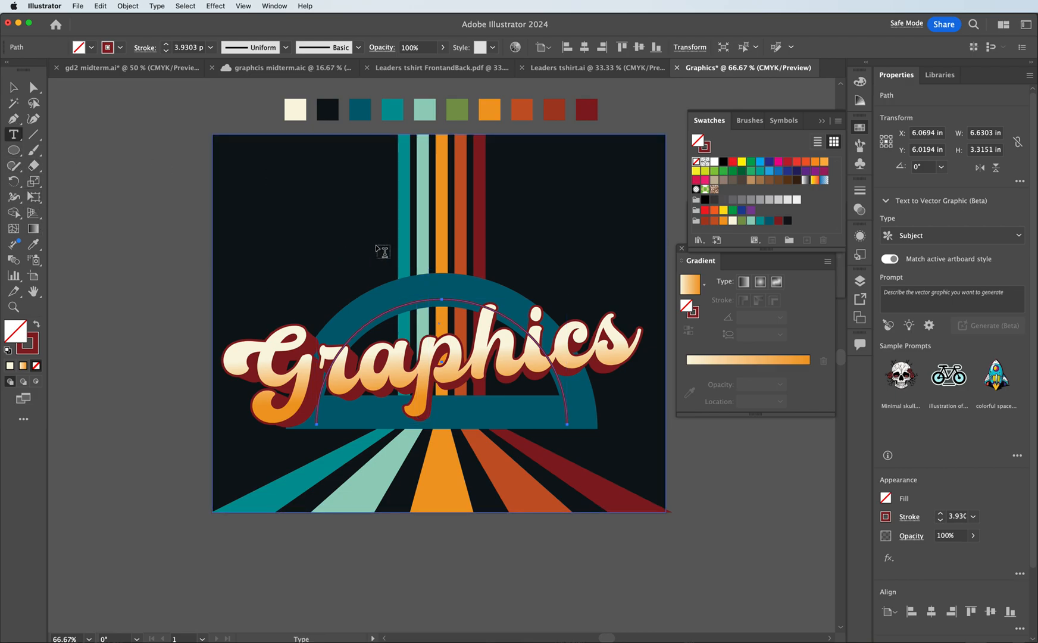
pyautogui.click(351, 336)
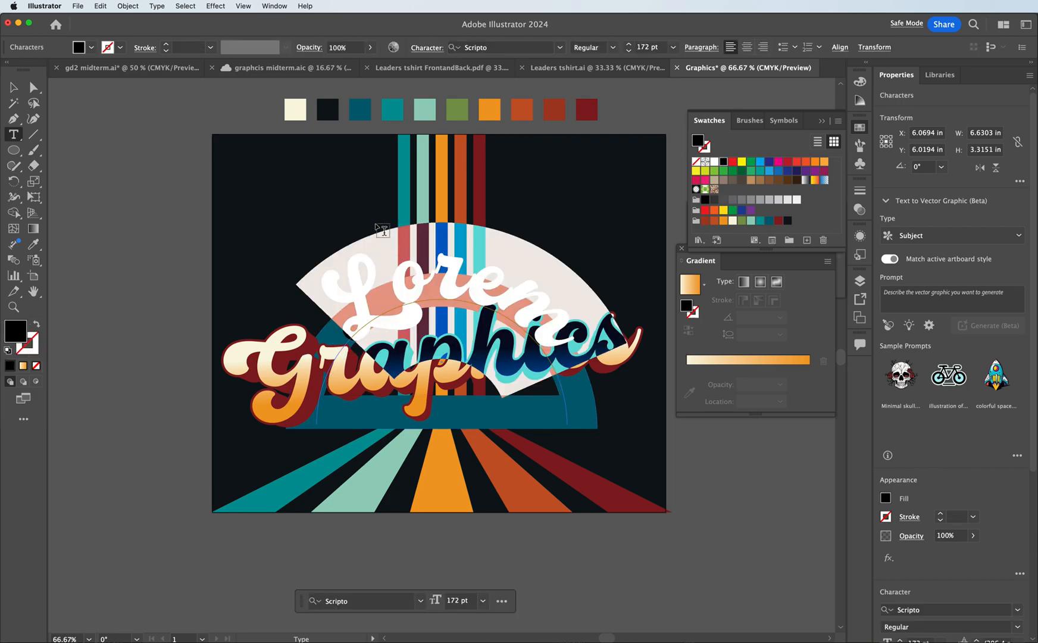
pyautogui.click(561, 47)
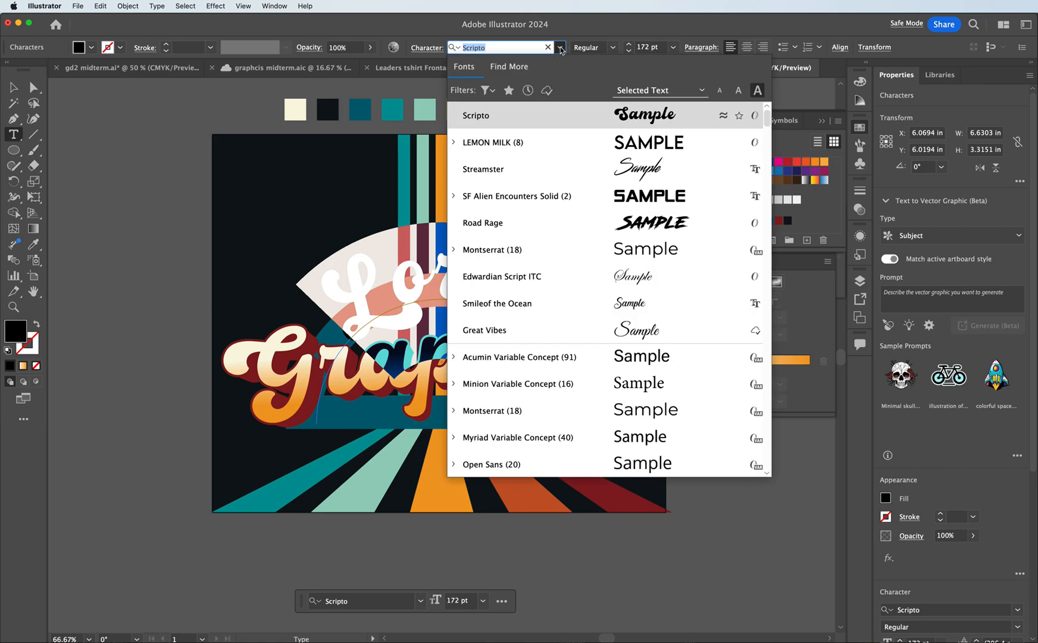
pyautogui.click(575, 140)
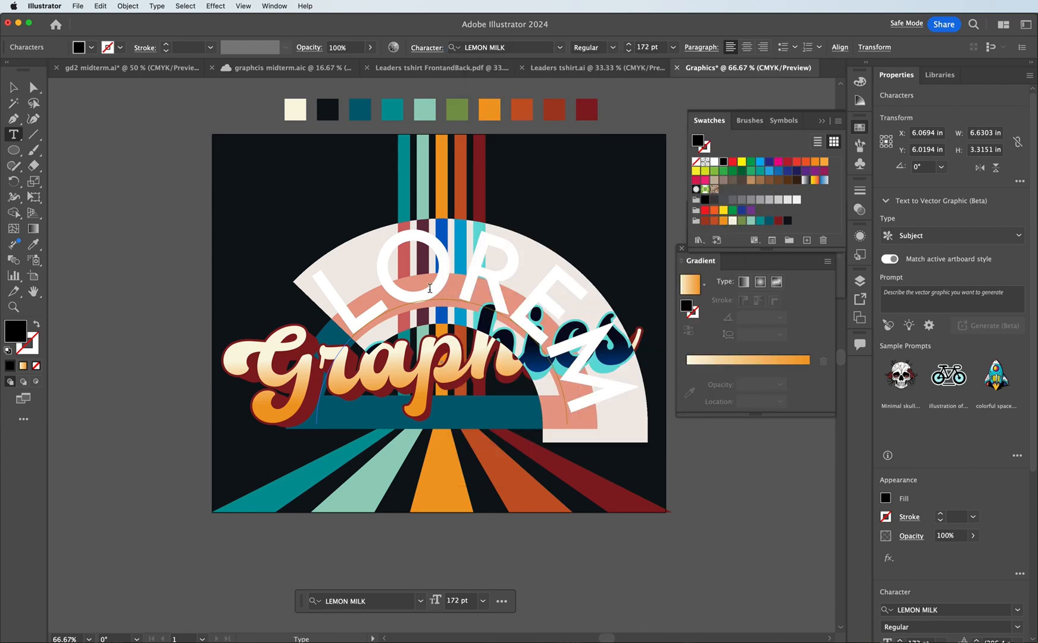
pyautogui.click(631, 52)
pyautogui.moveTo(631, 52); pyautogui.dragTo(631, 45)
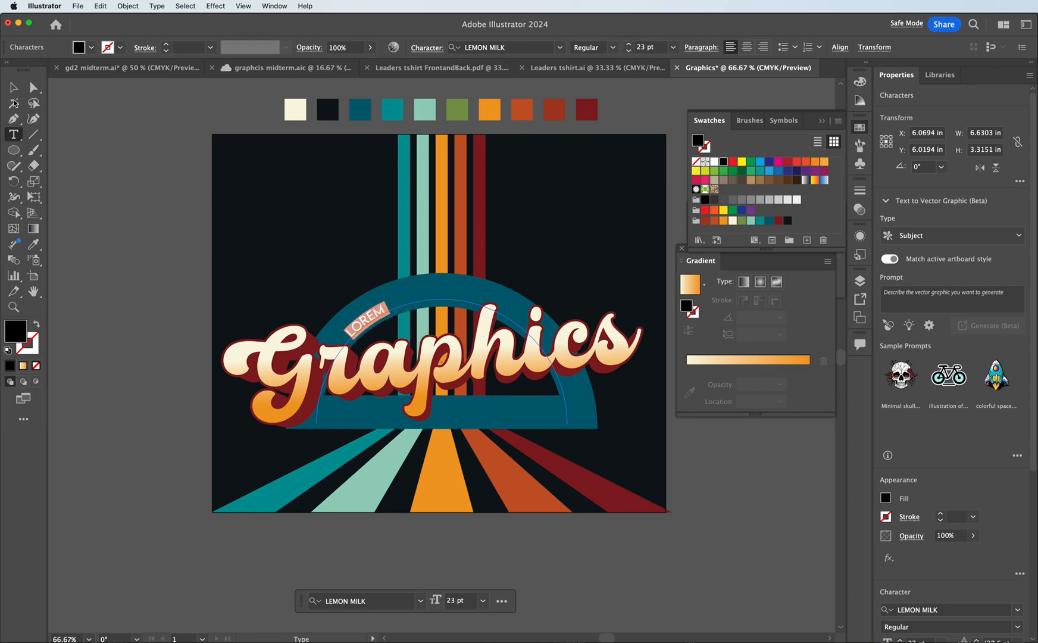
# - Replace the LOREM placeholder on the half-circle path with WELCOME TO and select the new wording
pyautogui.click(13, 89)
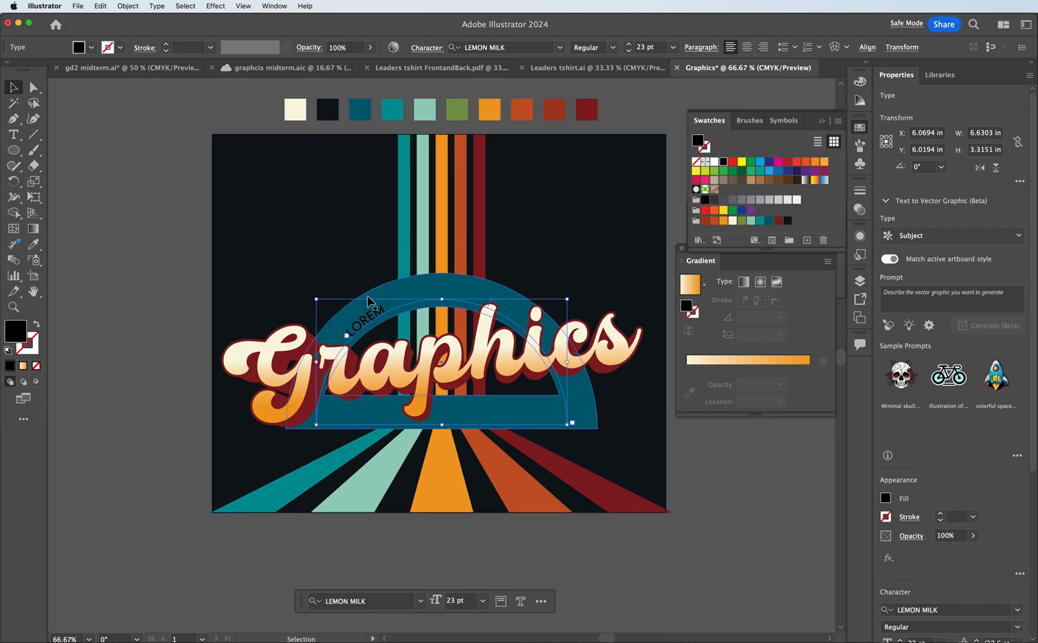
pyautogui.doubleClick(366, 319)
pyautogui.doubleClick(366, 321)
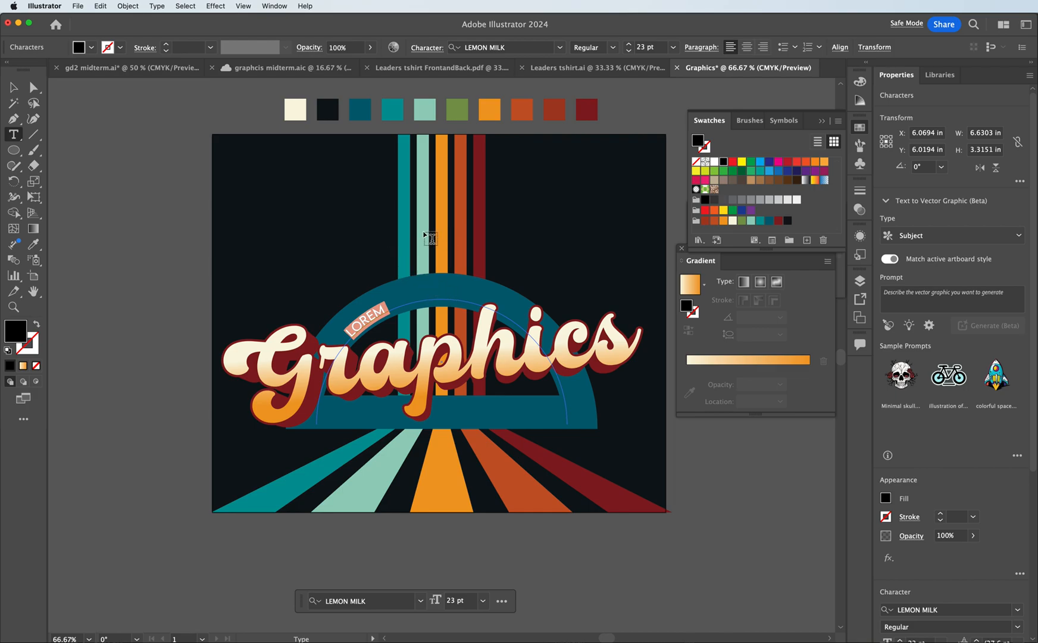
pyautogui.write('WELCOME TO')
pyautogui.tripleClick(392, 302)
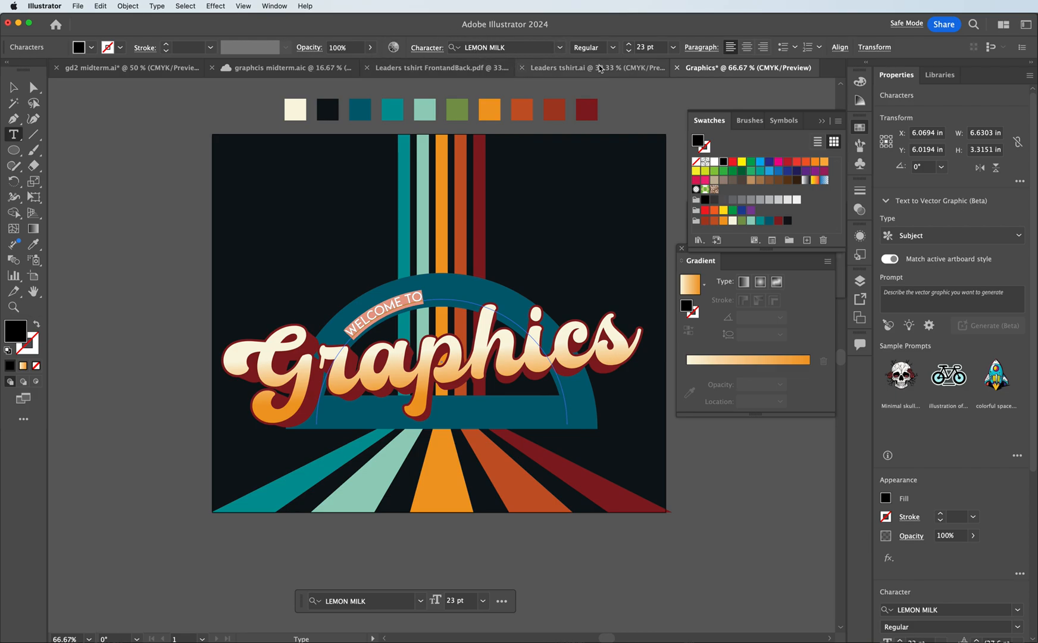
# - Enlarge the curved WELCOME TO text to 40 pt
pyautogui.click(629, 44)
pyautogui.click(629, 44)
pyautogui.click(628, 44)
pyautogui.click(628, 43)
pyautogui.click(629, 44)
pyautogui.click(629, 44)
pyautogui.click(629, 44)
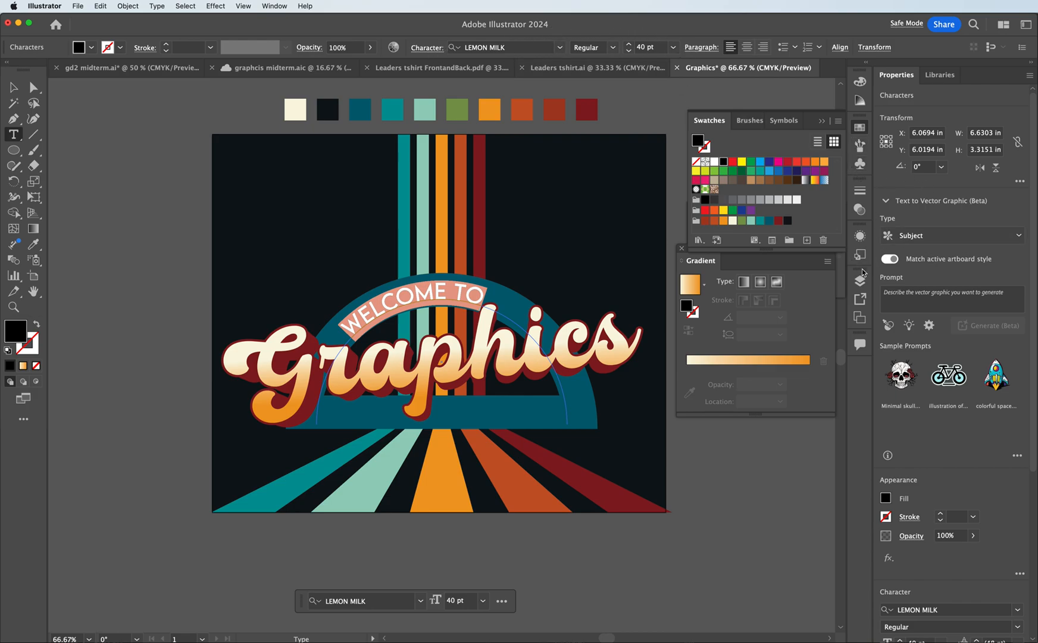
# - Set the curved WELCOME TO text to 31 pt with a tracking of 200
pyautogui.click(420, 53)
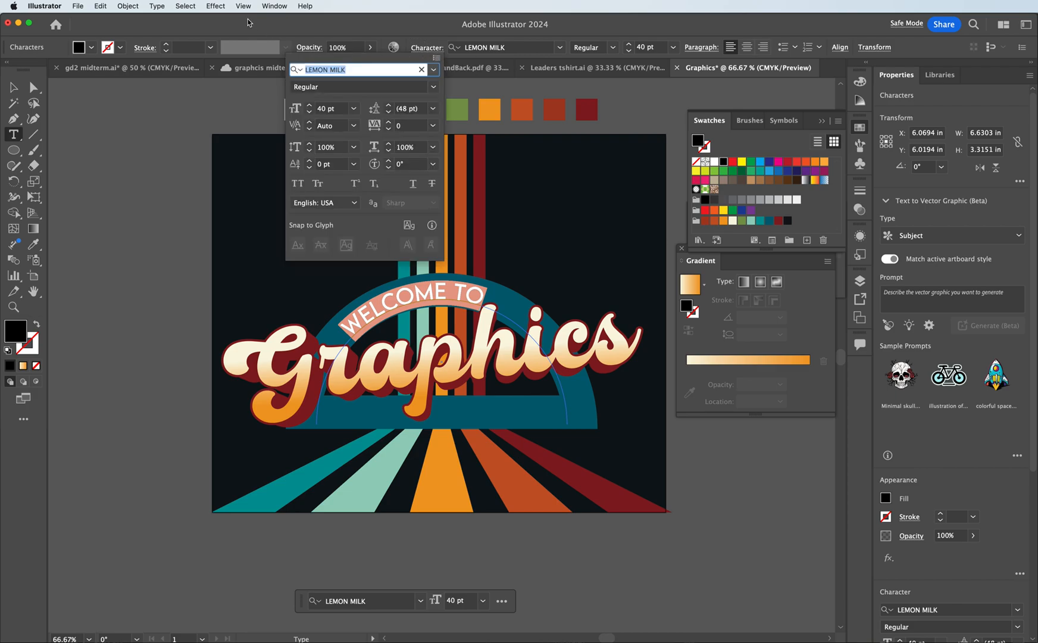
pyautogui.click(273, 6)
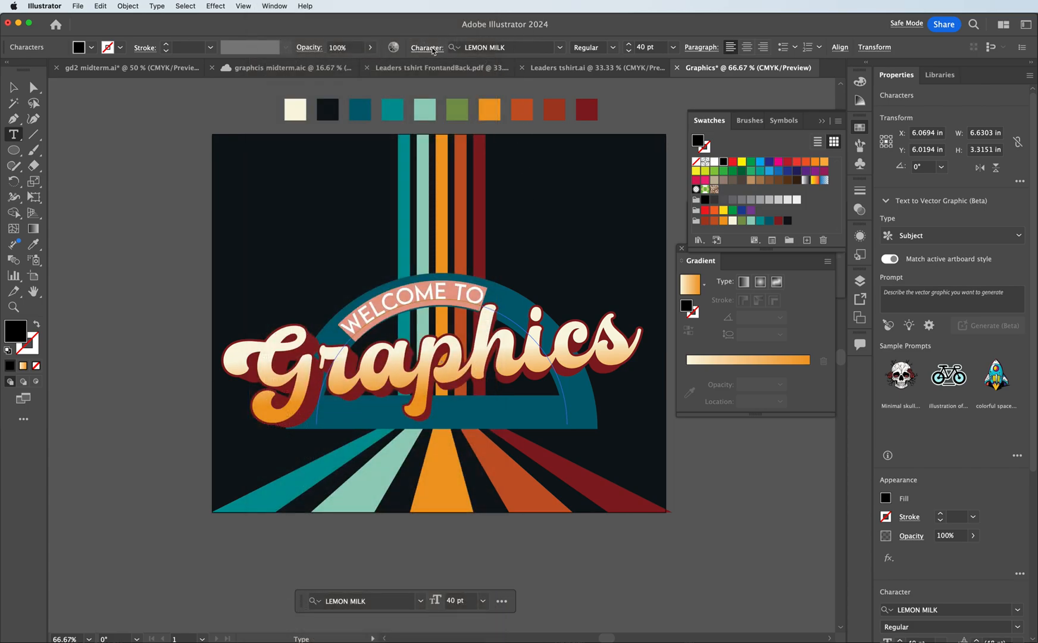
pyautogui.click(420, 49)
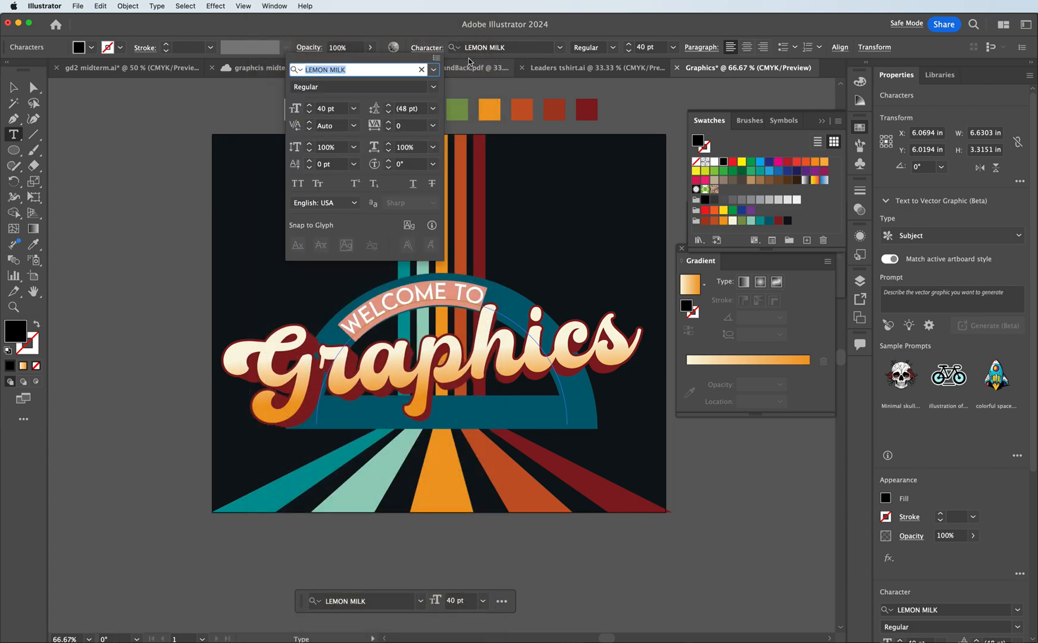
pyautogui.click(388, 124)
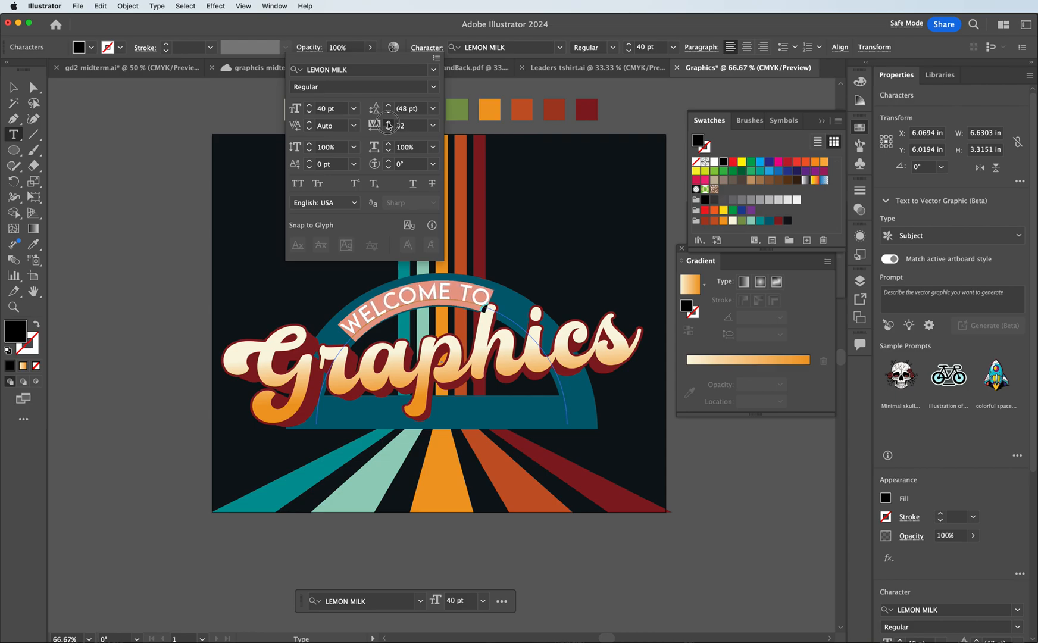
pyautogui.click(310, 113)
pyautogui.click(310, 113)
pyautogui.click(388, 123)
pyautogui.click(389, 123)
pyautogui.click(432, 125)
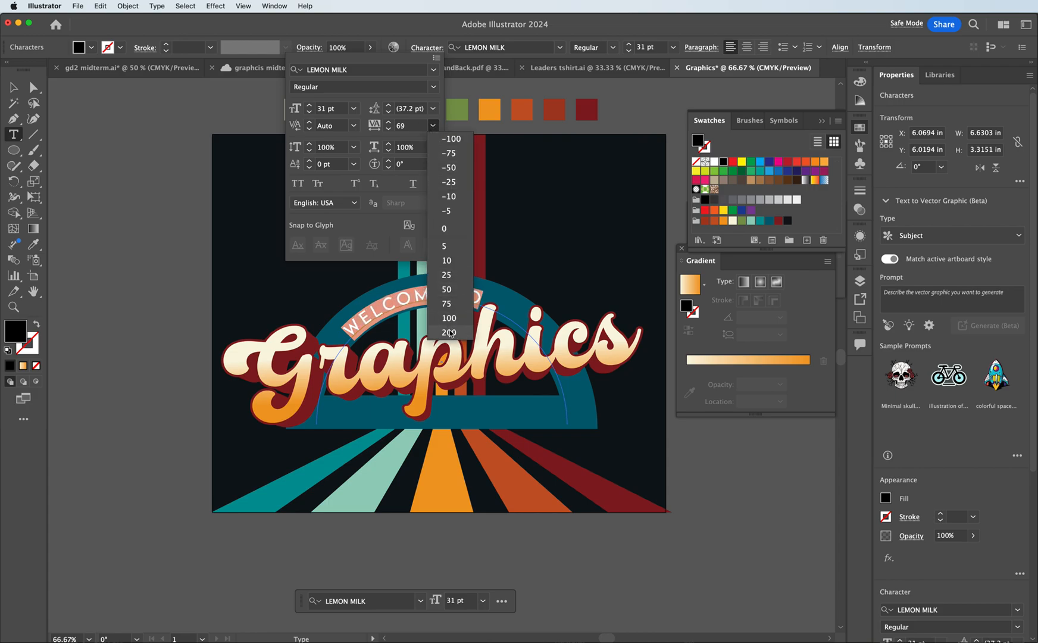
pyautogui.click(449, 333)
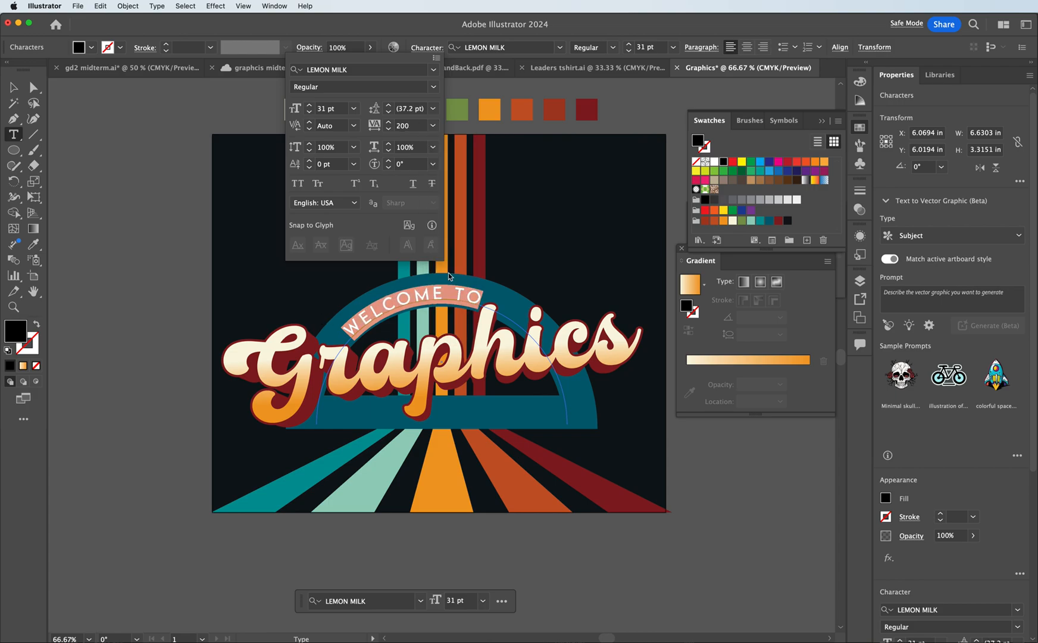
pyautogui.press('Escape')
pyautogui.click(14, 87)
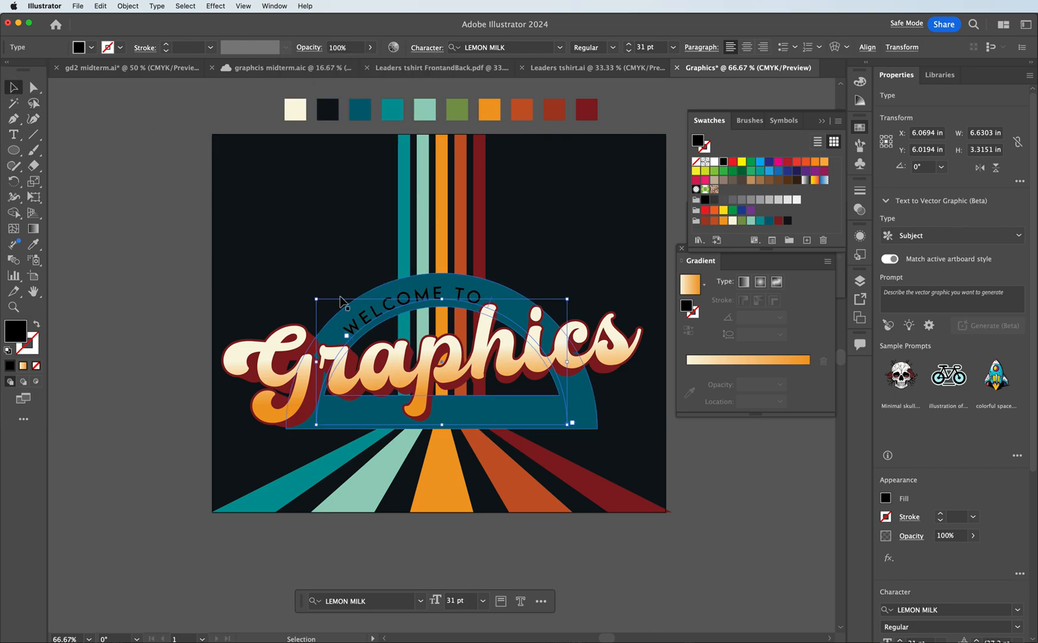
# - Colour the WELCOME TO text with the cream sampled from the palette square above the artboard
pyautogui.click(32, 245)
pyautogui.click(294, 109)
pyautogui.click(12, 88)
# - Scale the WELCOME TO path text to about 6.86 by 3.43 in and nudge it down within the protractor's band
pyautogui.moveTo(441, 302); pyautogui.dragTo(445, 295)
pyautogui.press('Down')
pyautogui.press('Down')
pyautogui.press('Down')
pyautogui.press('Down')
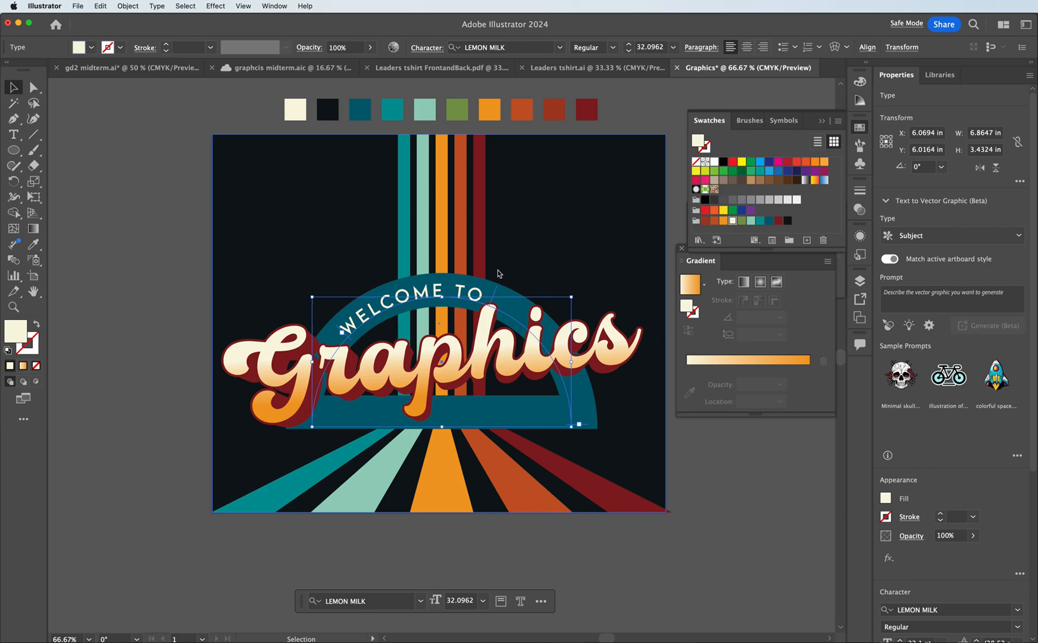
pyautogui.click(175, 254)
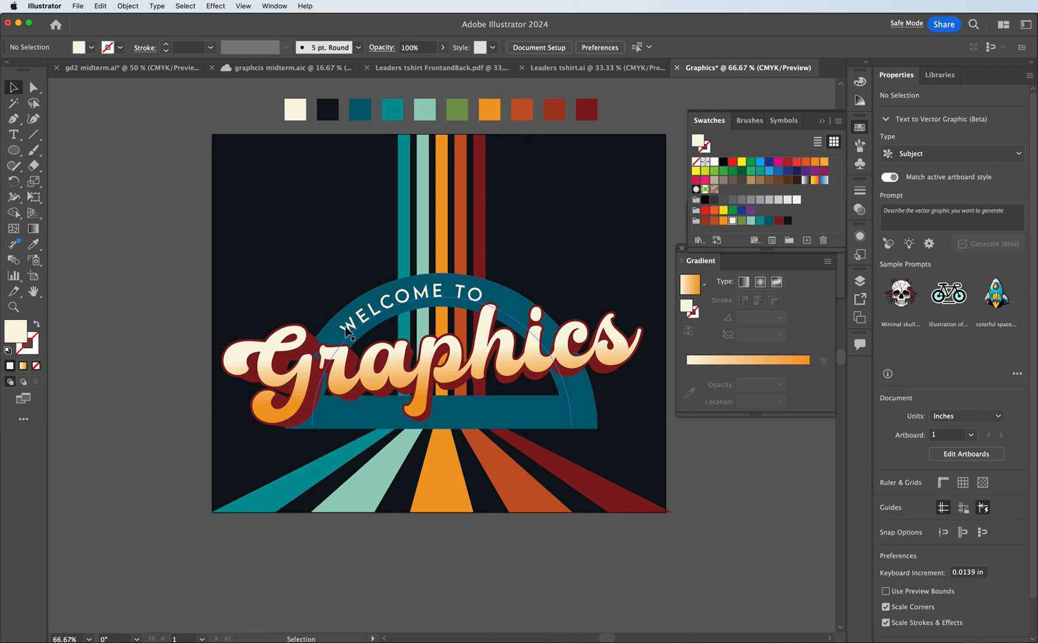
# - Slide the WELCOME TO text slightly back along its path toward the arc's left end
pyautogui.click(377, 320)
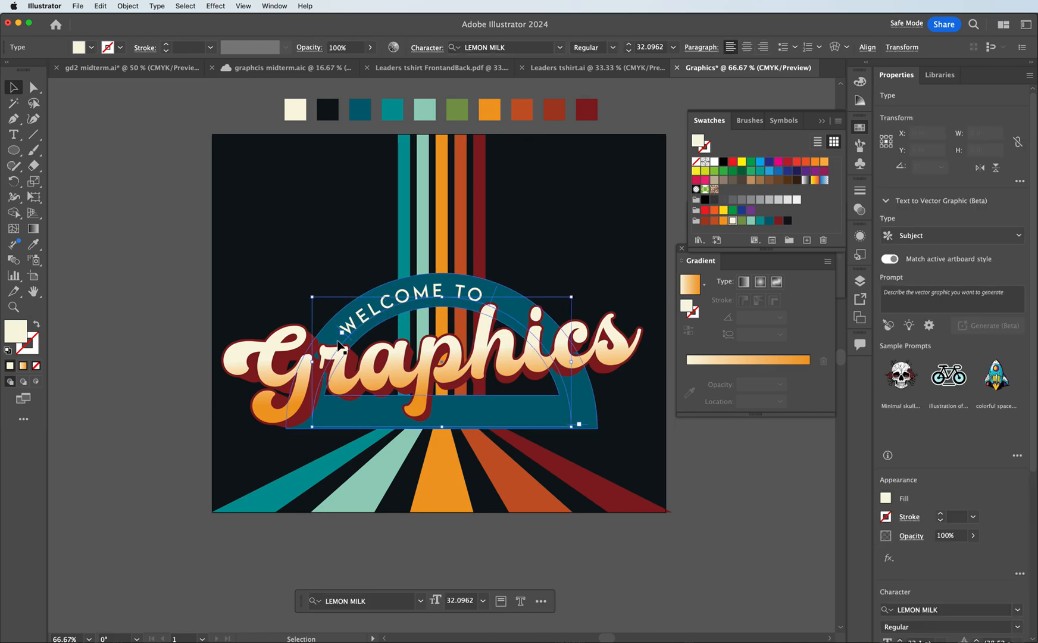
pyautogui.moveTo(337, 332); pyautogui.dragTo(337, 333)
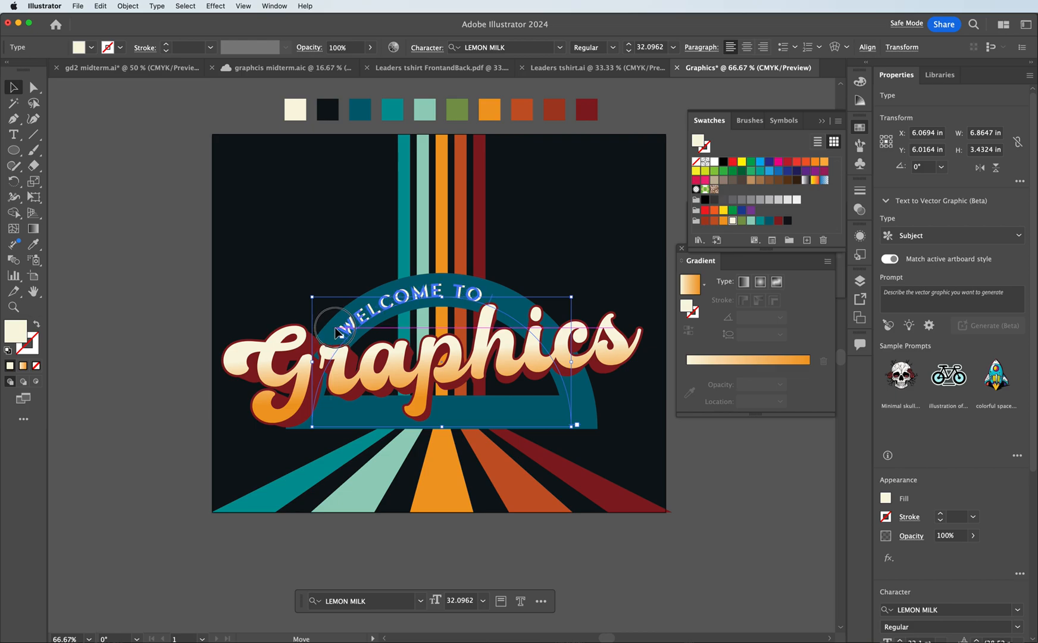
pyautogui.click(172, 248)
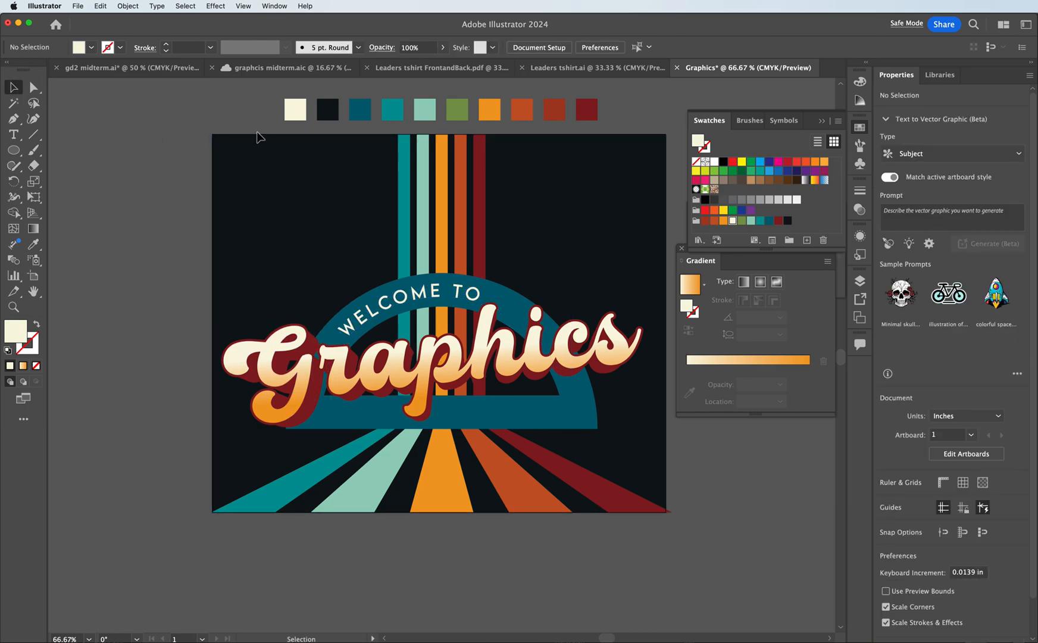
# - Duplicate the WELCOME TO text in place and nudge the copy about 0.028 in to the left
pyautogui.click(458, 294)
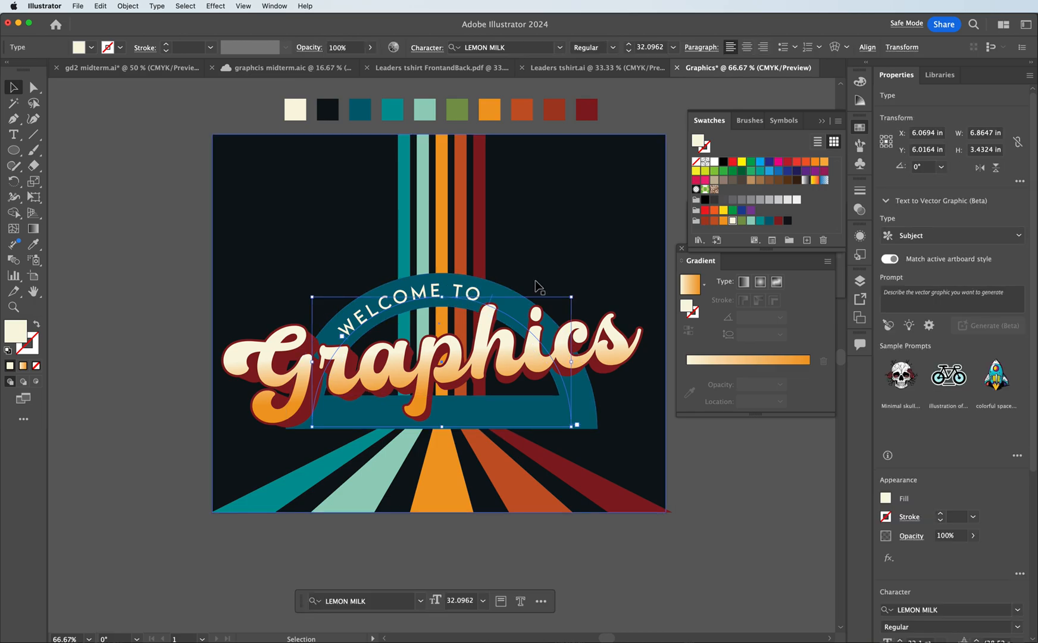
pyautogui.press('super+equal')
pyautogui.press('super+equal')
pyautogui.press('super+equal')
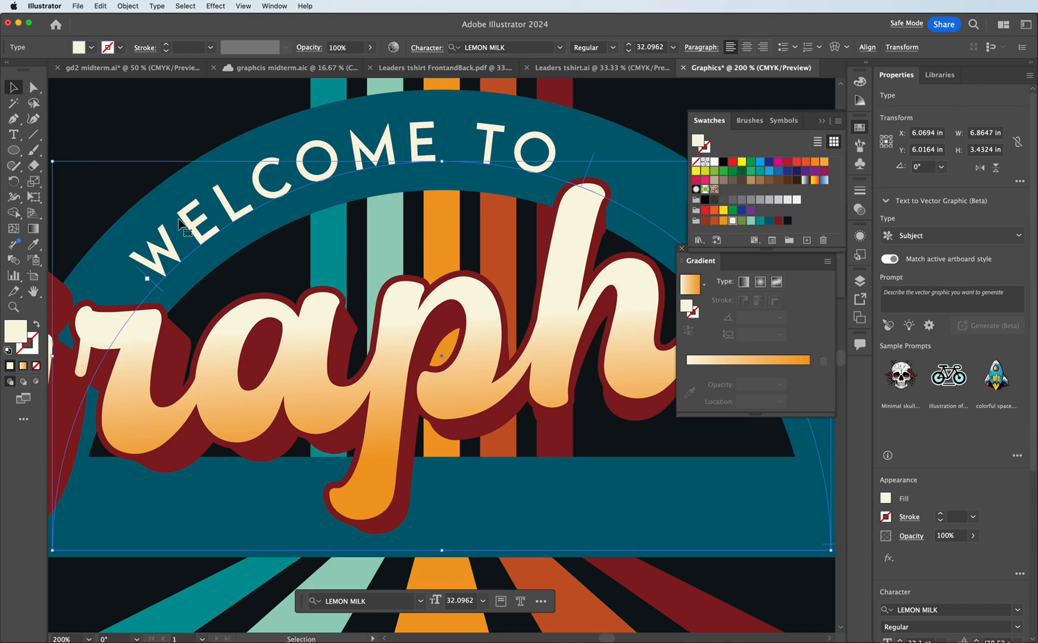
pyautogui.press('a')
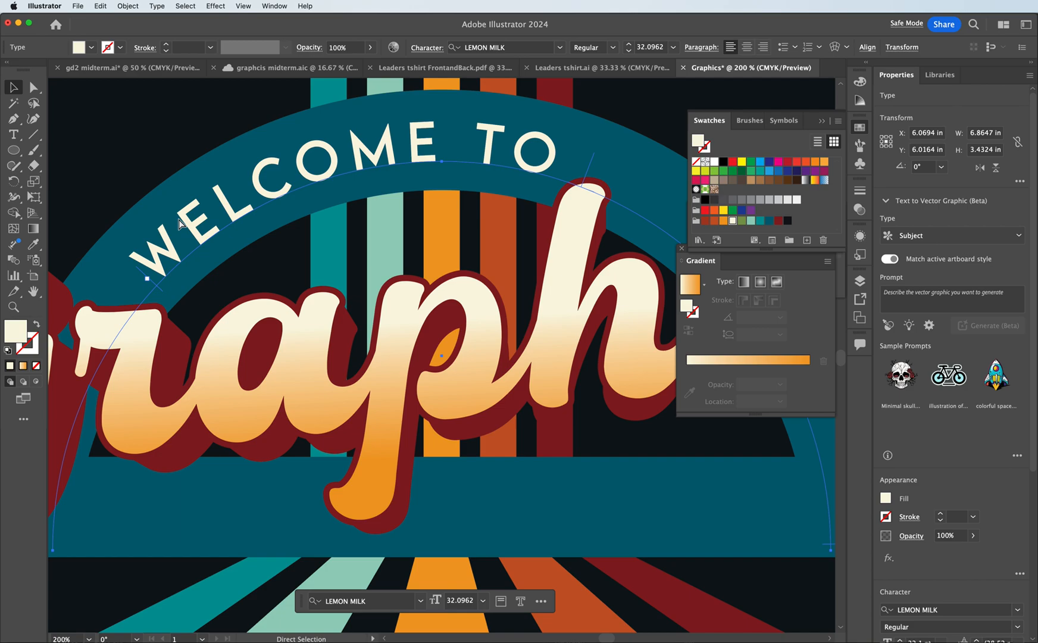
pyautogui.press('v')
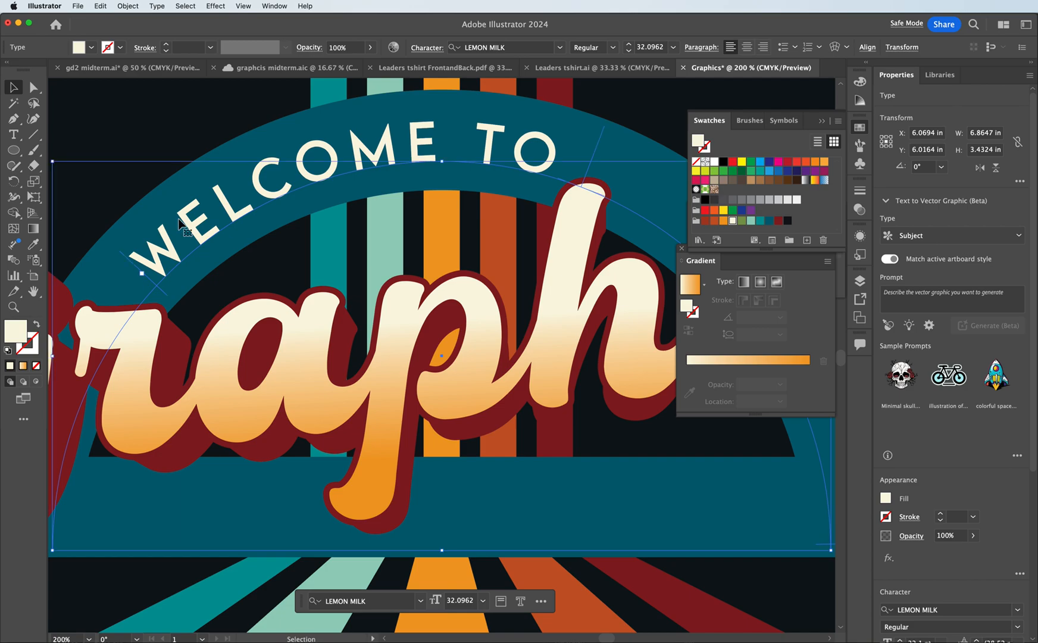
pyautogui.press('Left')
pyautogui.press('Left')
pyautogui.press('Up')
pyautogui.press('Down')
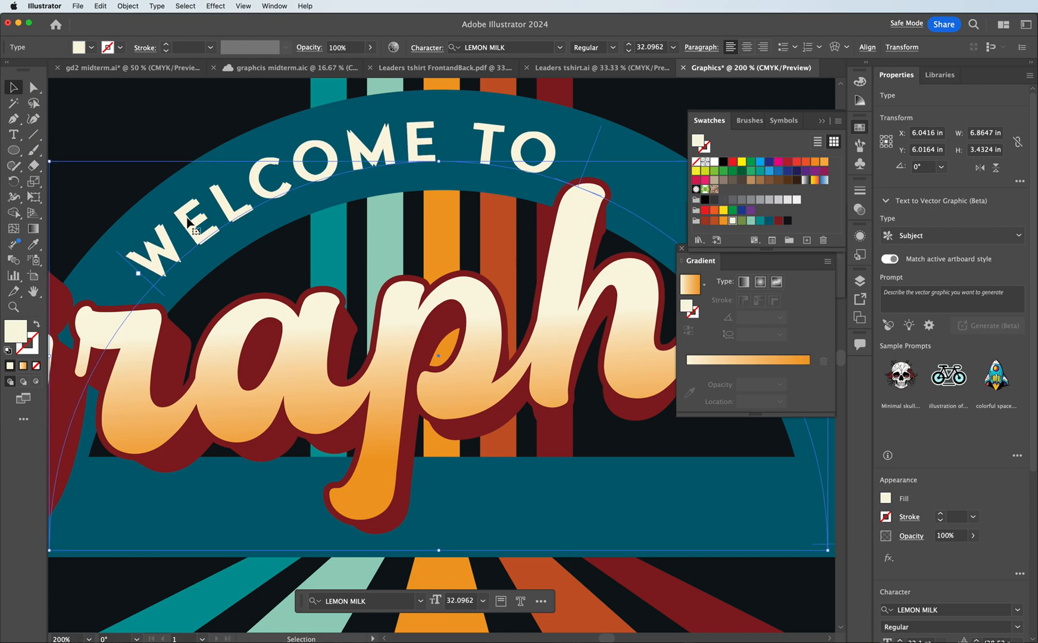
# - Fill the duplicate text with a darker shade of the palette's deep teal and send it behind the cream text
pyautogui.click(769, 221)
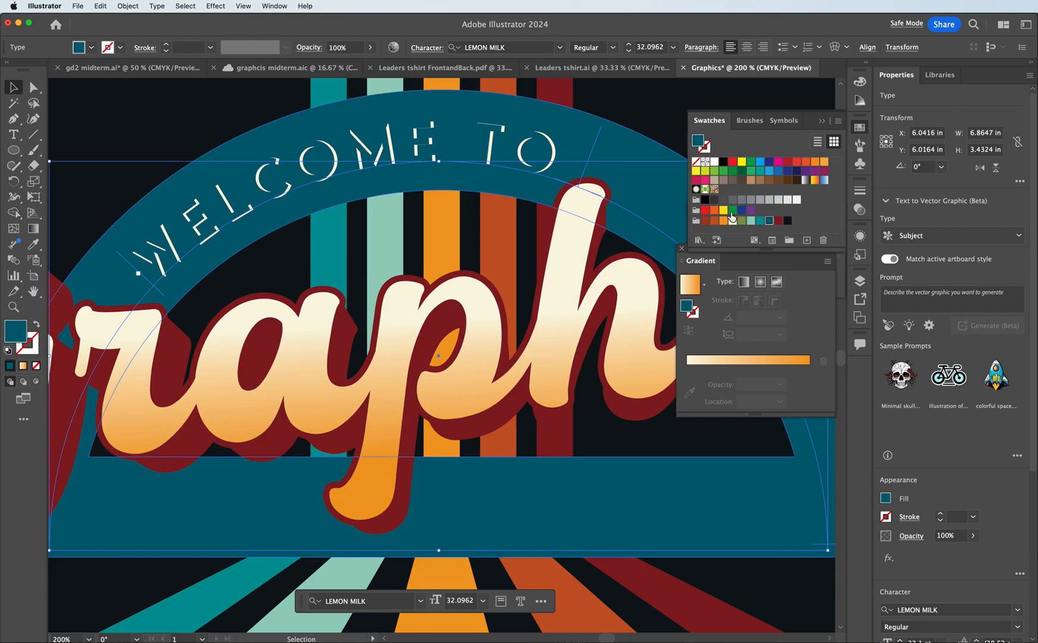
pyautogui.doubleClick(18, 332)
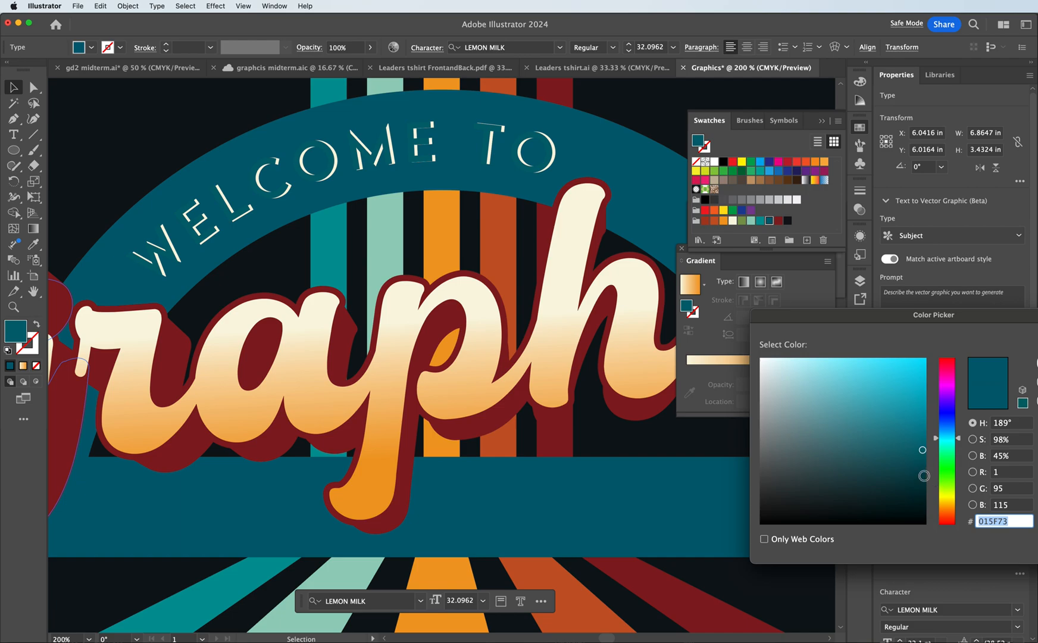
pyautogui.click(924, 475)
pyautogui.press('Return')
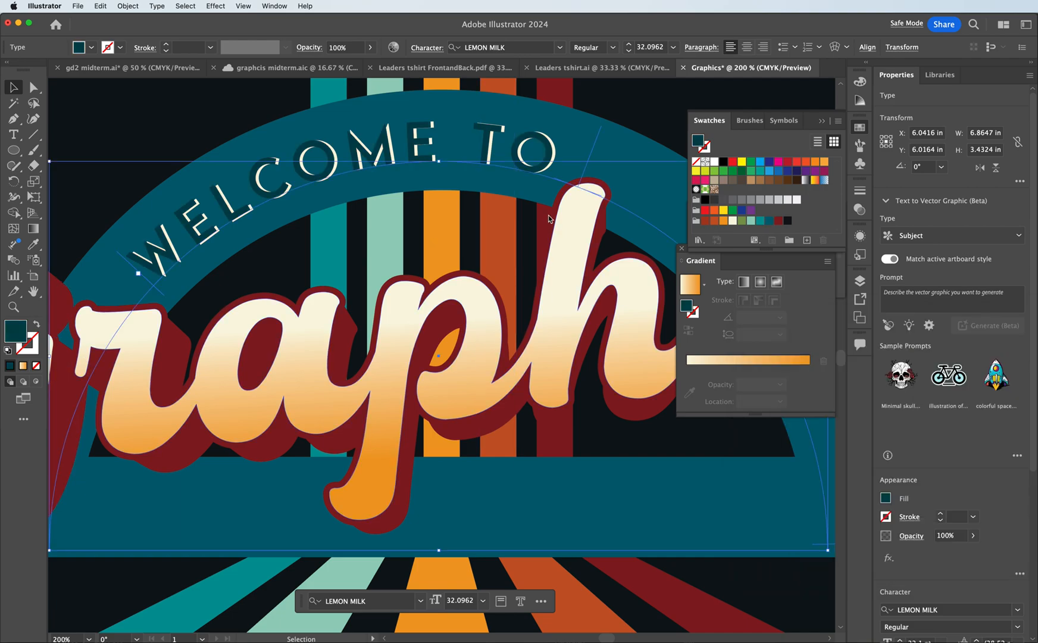
pyautogui.press('a')
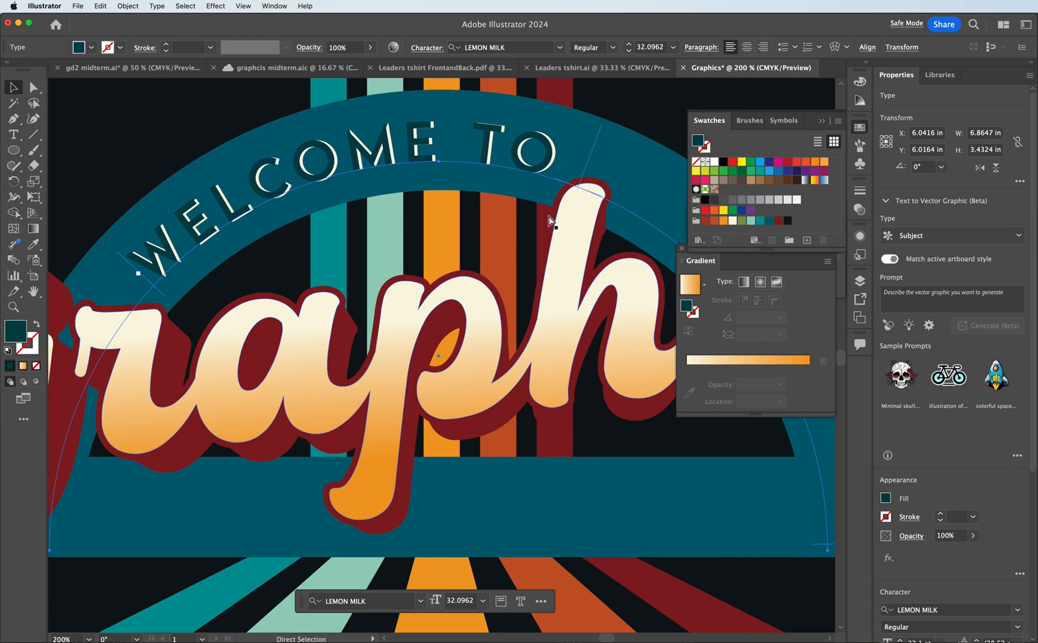
pyautogui.press('v')
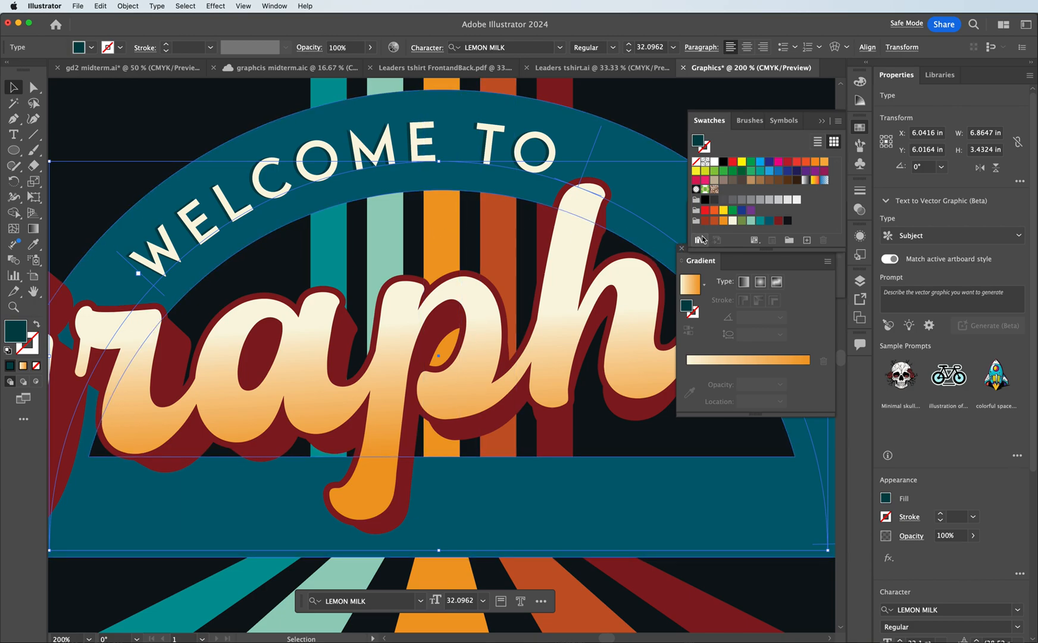
# - Give the shadow text a 2 pt stroke in its dark teal fill colour and nudge it about 0.014 in to the right
pyautogui.moveTo(18, 339); pyautogui.dragTo(33, 347)
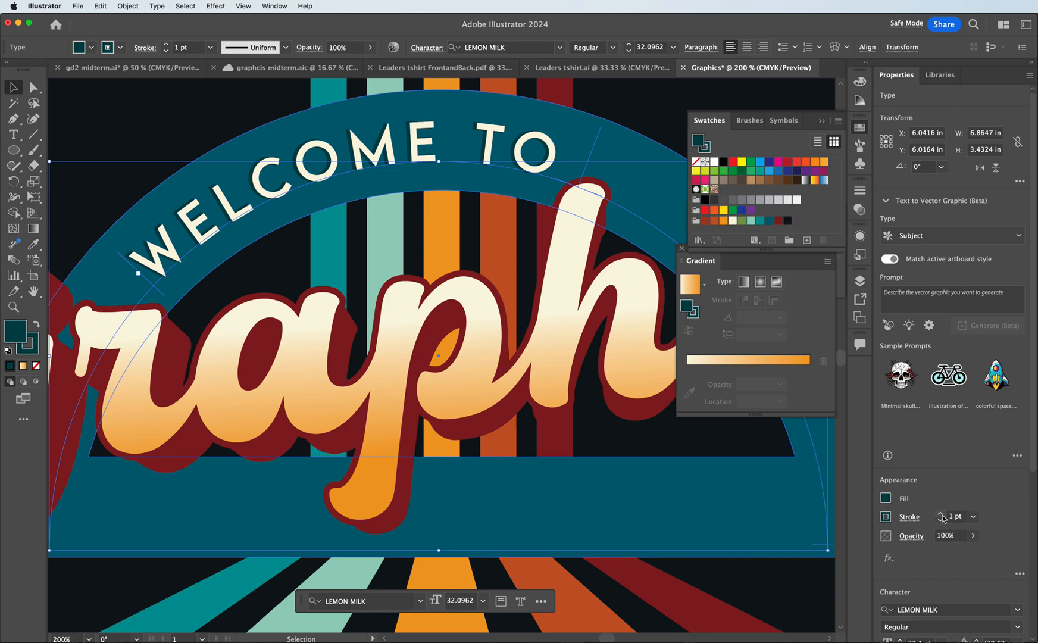
pyautogui.press('Right')
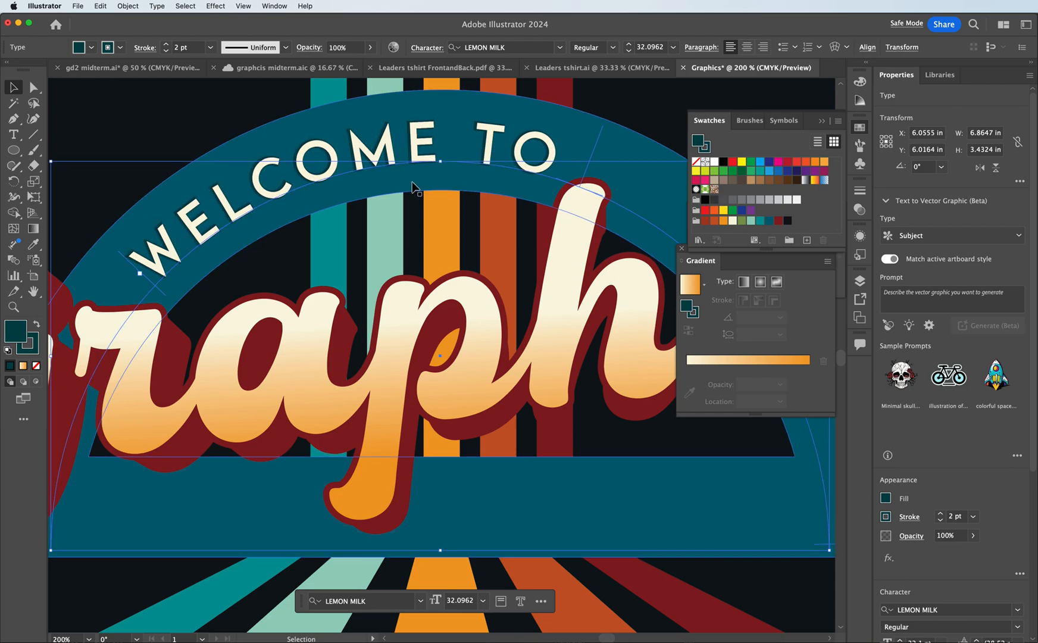
pyautogui.click(233, 118)
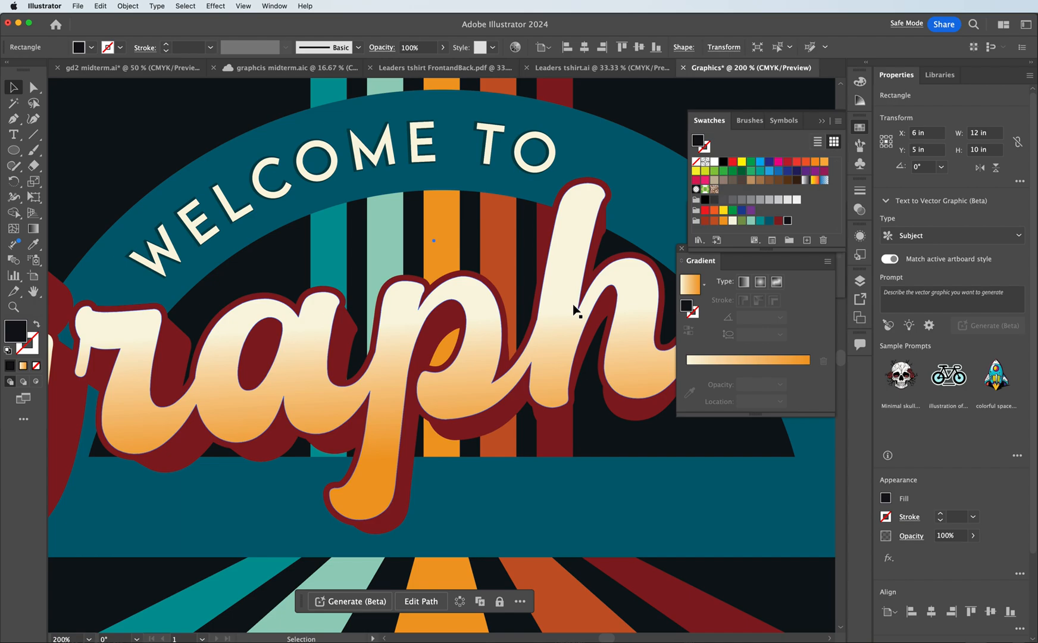
# - Examine the curved text, the Graphics lettering and the protractor shape together at 100% zoom
pyautogui.press('super+1')
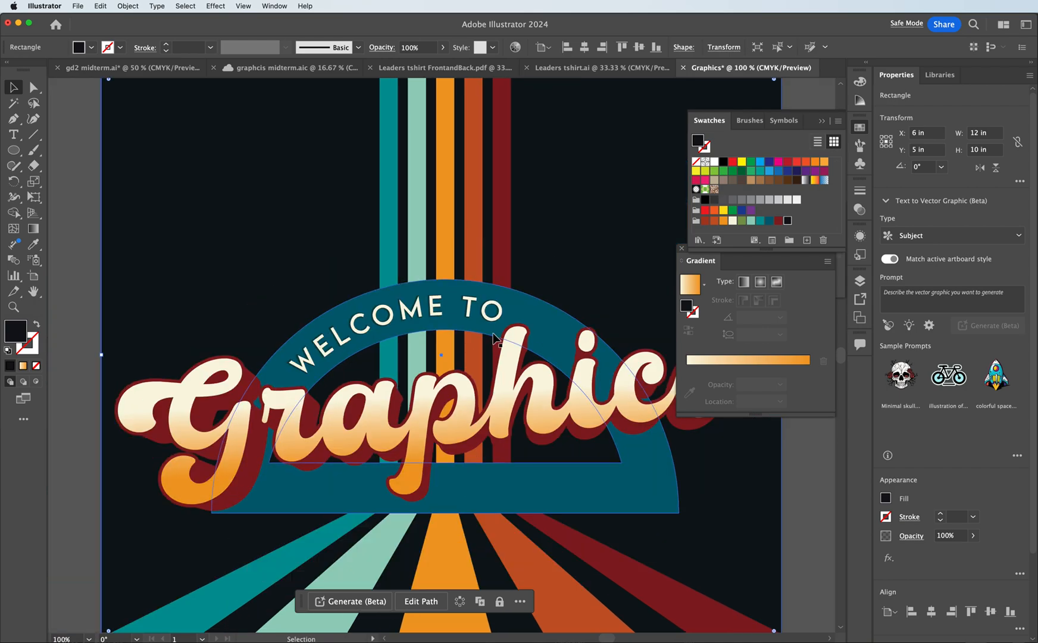
pyautogui.scroll(-5, 493, 337)
pyautogui.scroll(1, 494, 336)
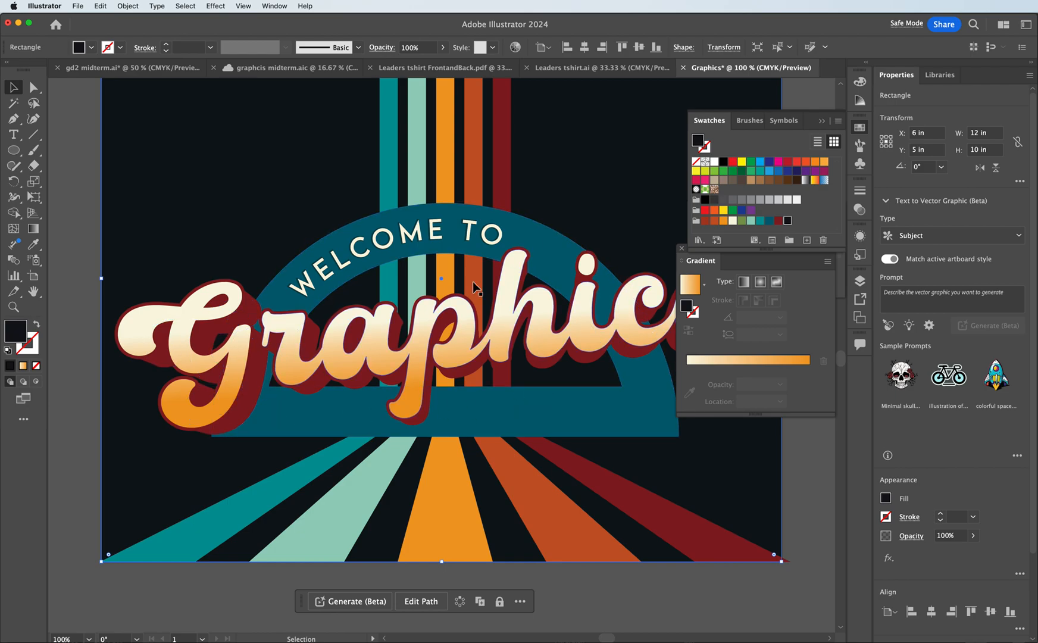
pyautogui.scroll(1, 384, 380)
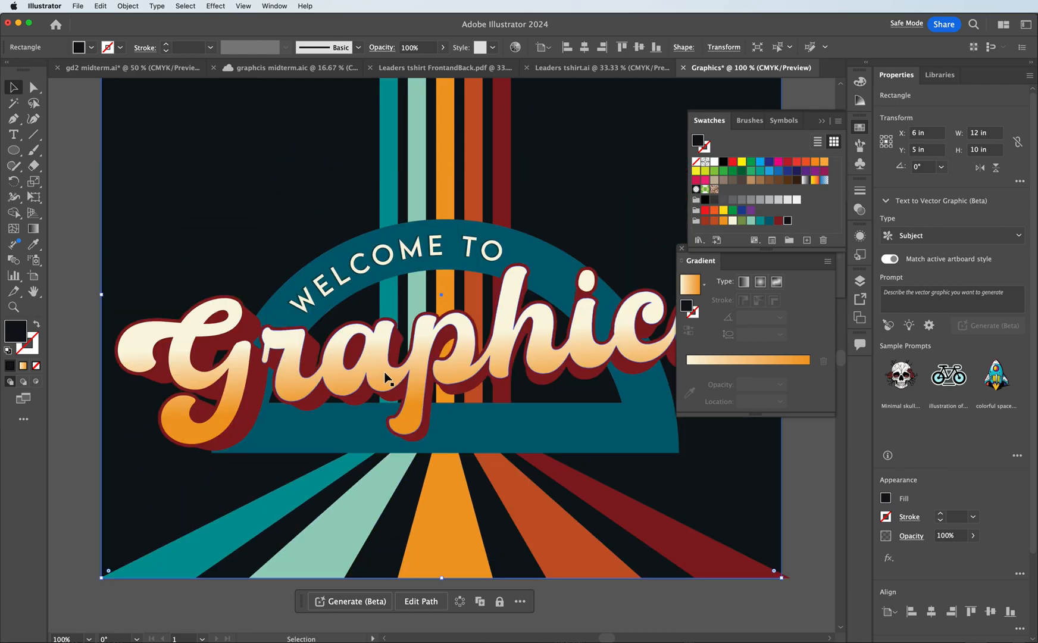
pyautogui.scroll(4, 384, 376)
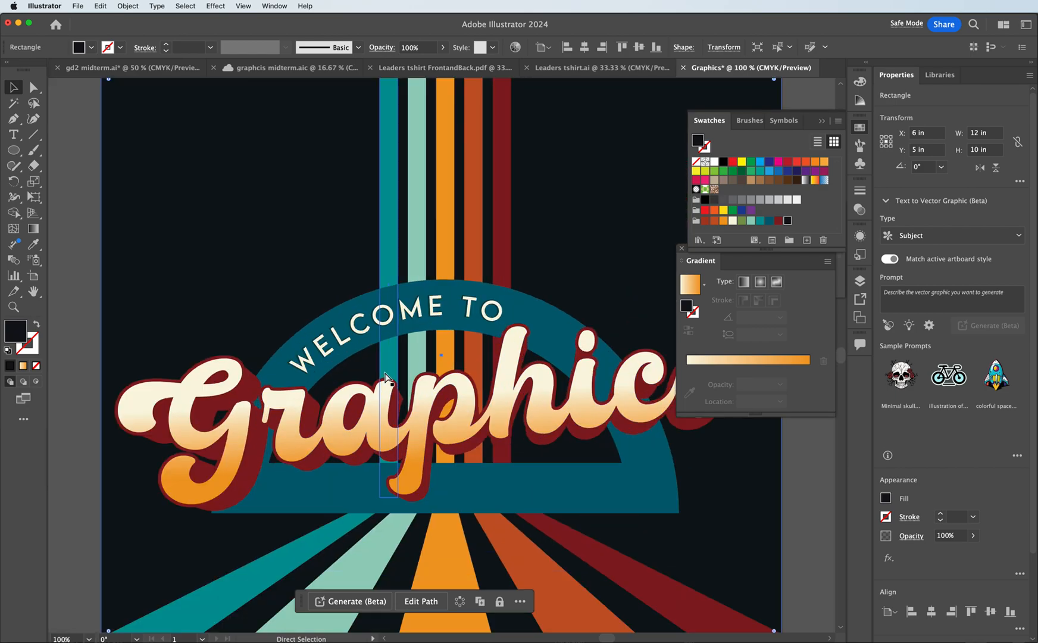
pyautogui.press('super+equal')
pyautogui.press('super+minus')
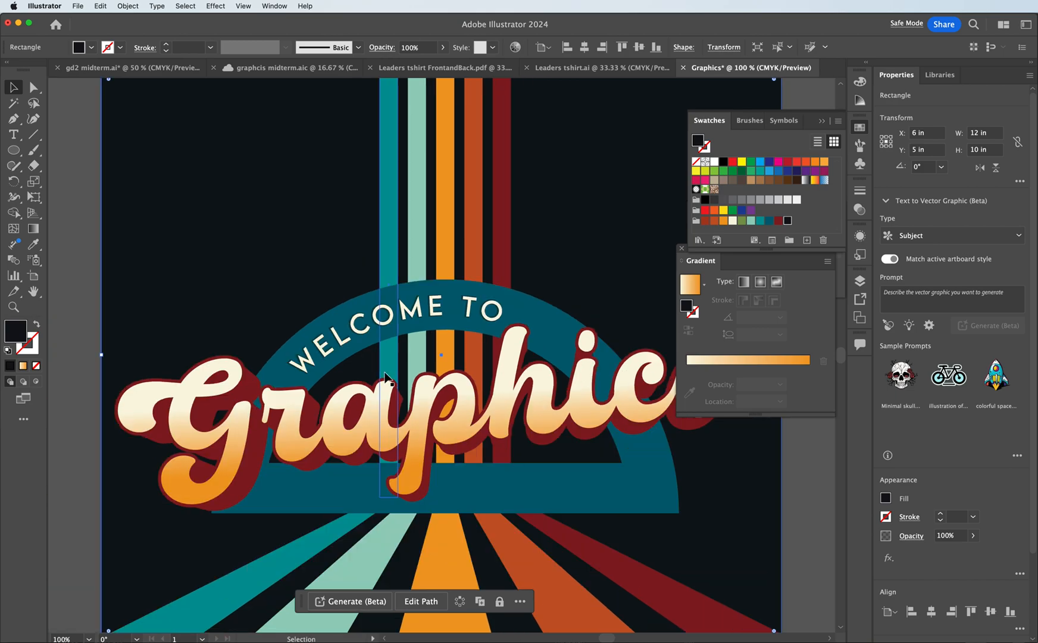
pyautogui.scroll(-5, 419, 344)
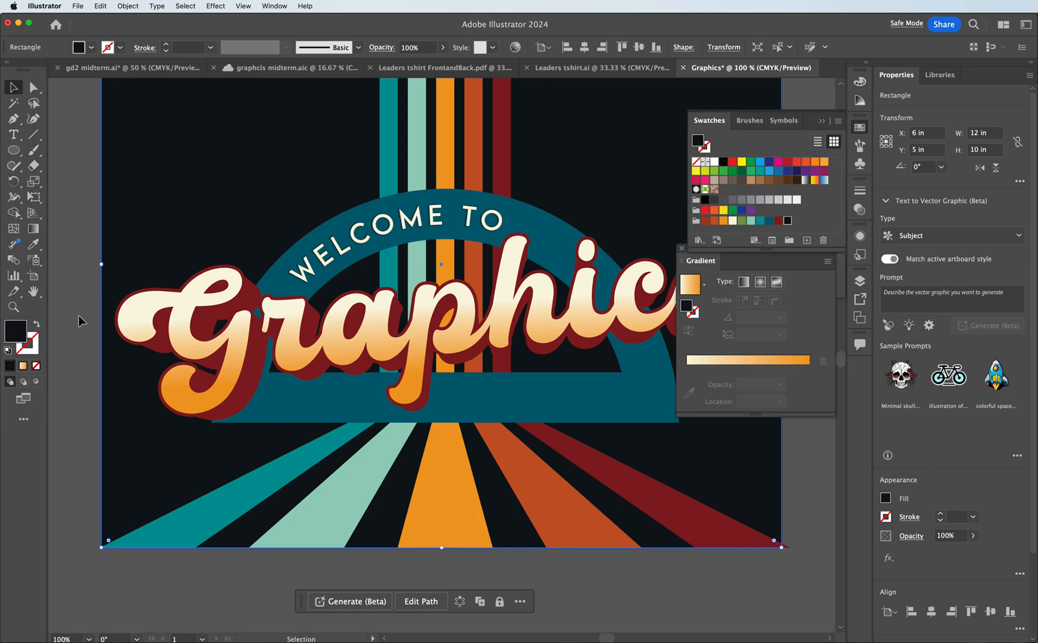
# - Add area text reading TUTORIAL on the protractor's base bar beneath the Graphics lettering
pyautogui.click(13, 135)
pyautogui.moveTo(441, 382); pyautogui.dragTo(649, 422)
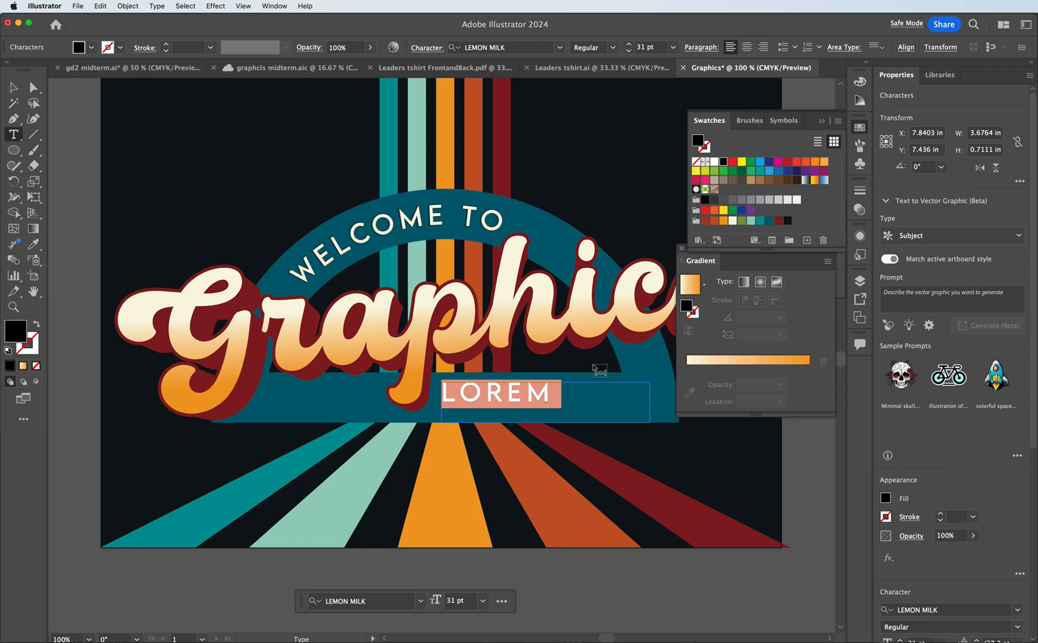
pyautogui.write('DEM')
pyautogui.press('BackSpace')
pyautogui.press('BackSpace')
pyautogui.press('BackSpace')
pyautogui.write('TUTORIAL')
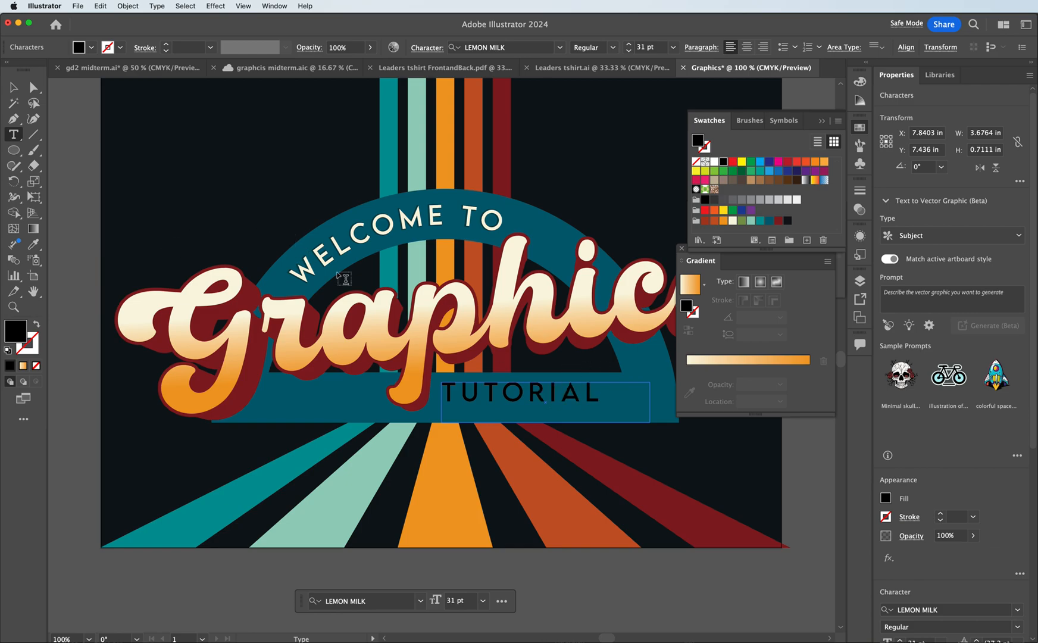
# - Match the TUTORIAL text to the cream WELCOME TO text's style and position it in the base bar, right of the p's descender
pyautogui.click(13, 88)
pyautogui.moveTo(516, 393); pyautogui.dragTo(548, 397)
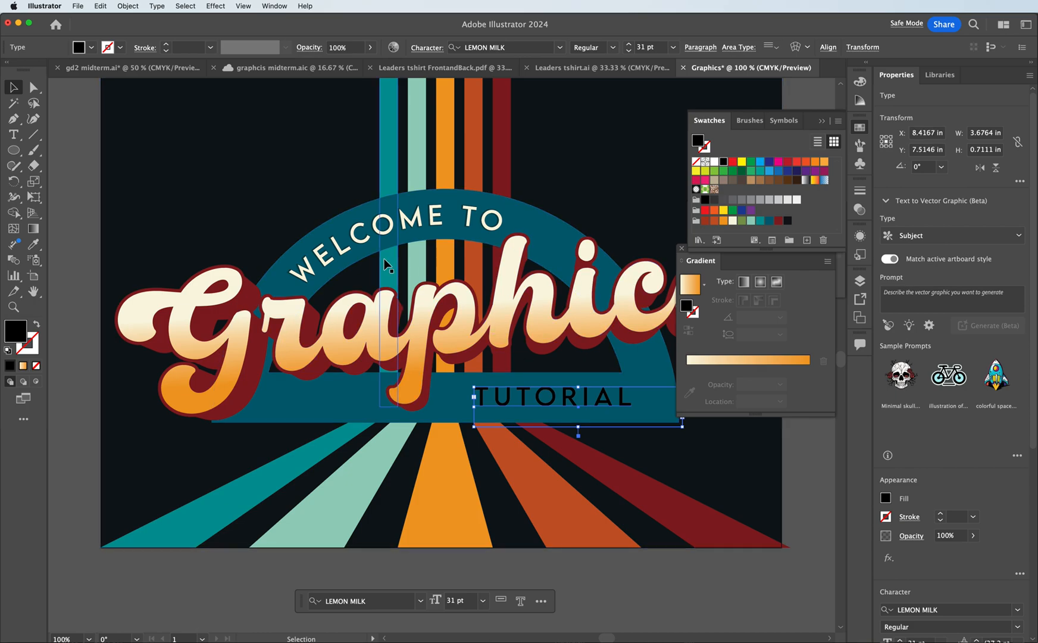
pyautogui.press('i')
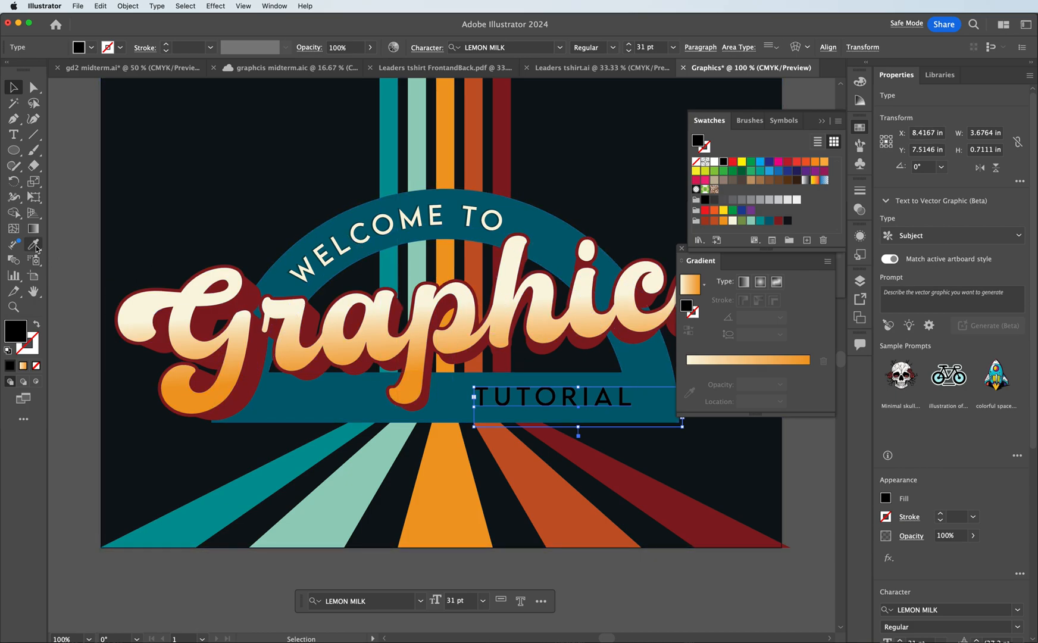
pyautogui.click(342, 249)
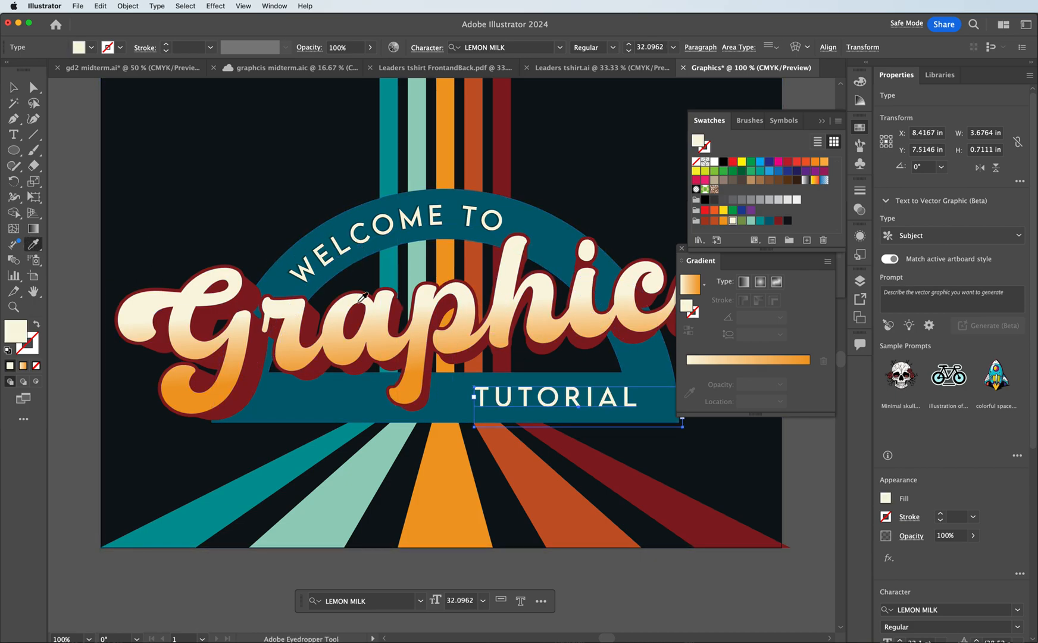
pyautogui.click(13, 87)
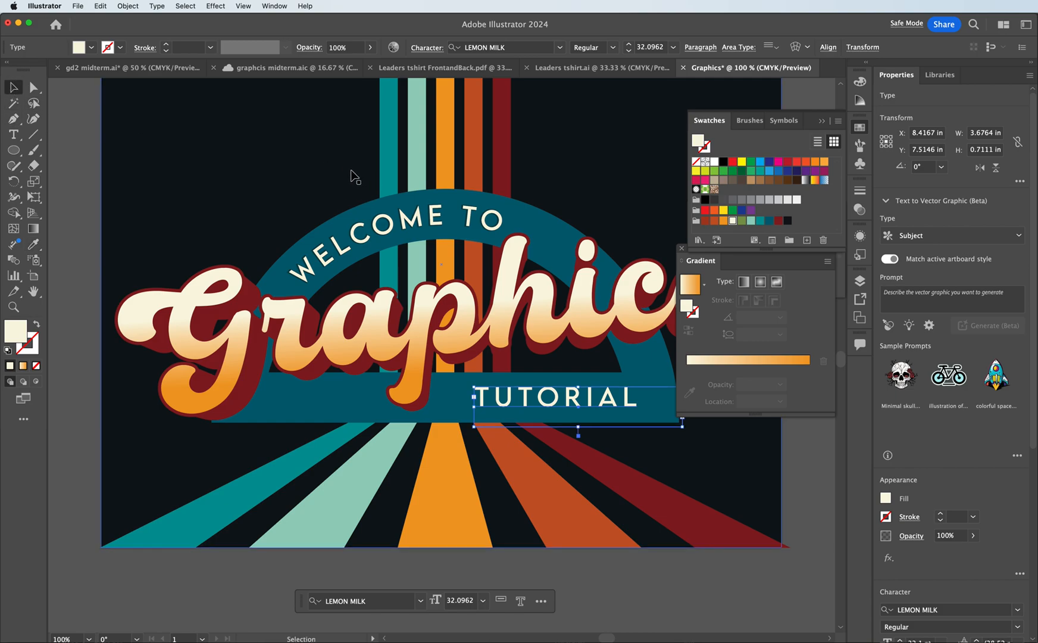
pyautogui.moveTo(529, 403); pyautogui.dragTo(511, 404)
pyautogui.press('a')
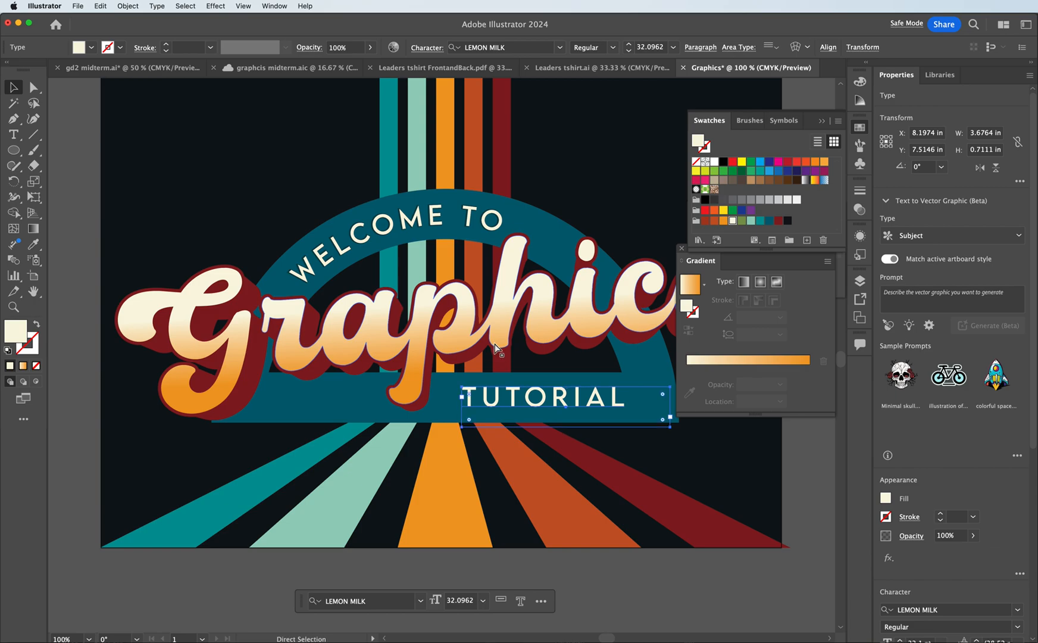
pyautogui.press('v')
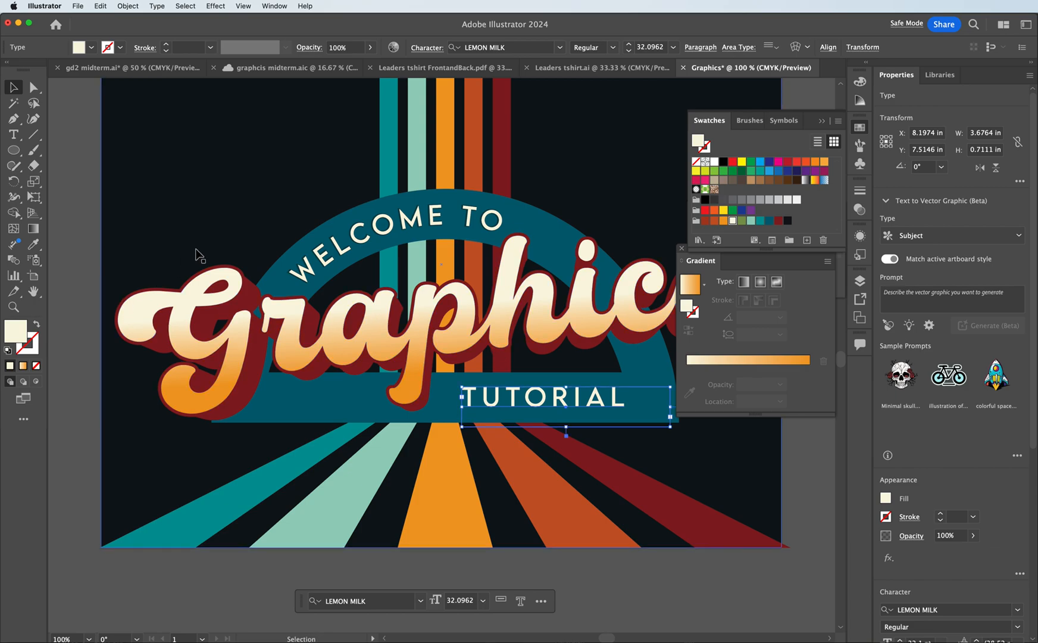
# - Duplicate the TUTORIAL text in place and sample the WELCOME TO shadow onto the copy for its dark teal fill and 2 pt stroke
pyautogui.click(32, 291)
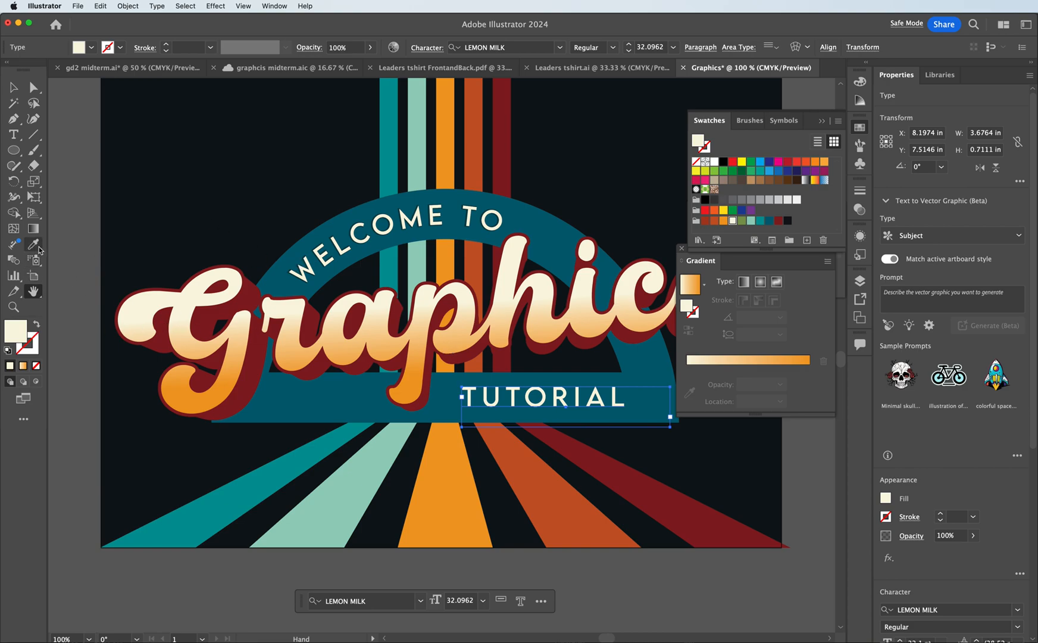
pyautogui.press('super+equal')
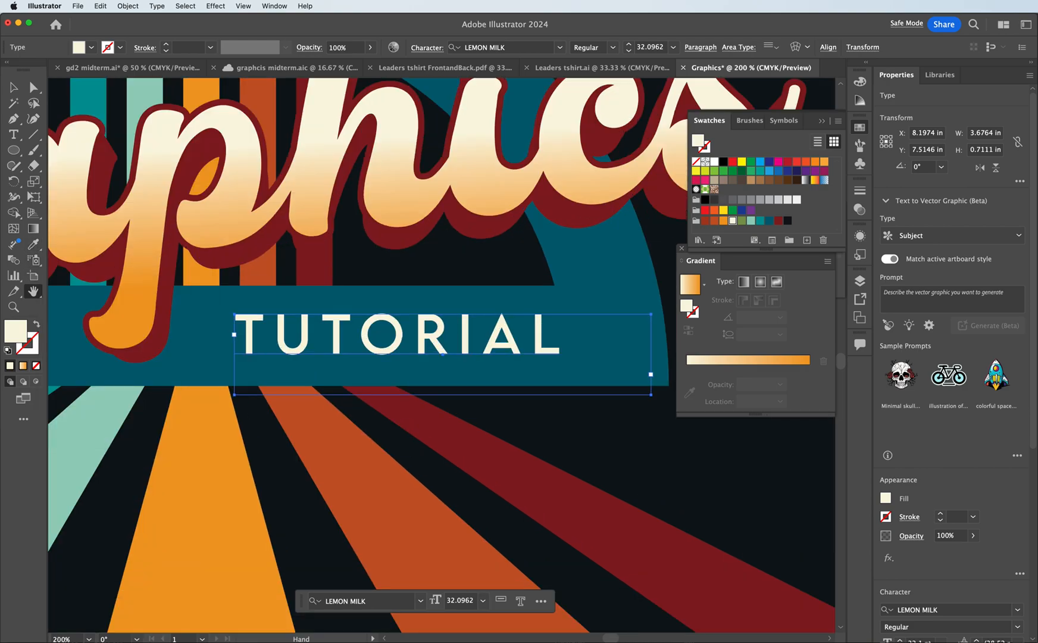
pyautogui.hscroll(-5, 611, 638)
pyautogui.moveTo(611, 639); pyautogui.dragTo(602, 639)
pyautogui.scroll(-2, 475, 517)
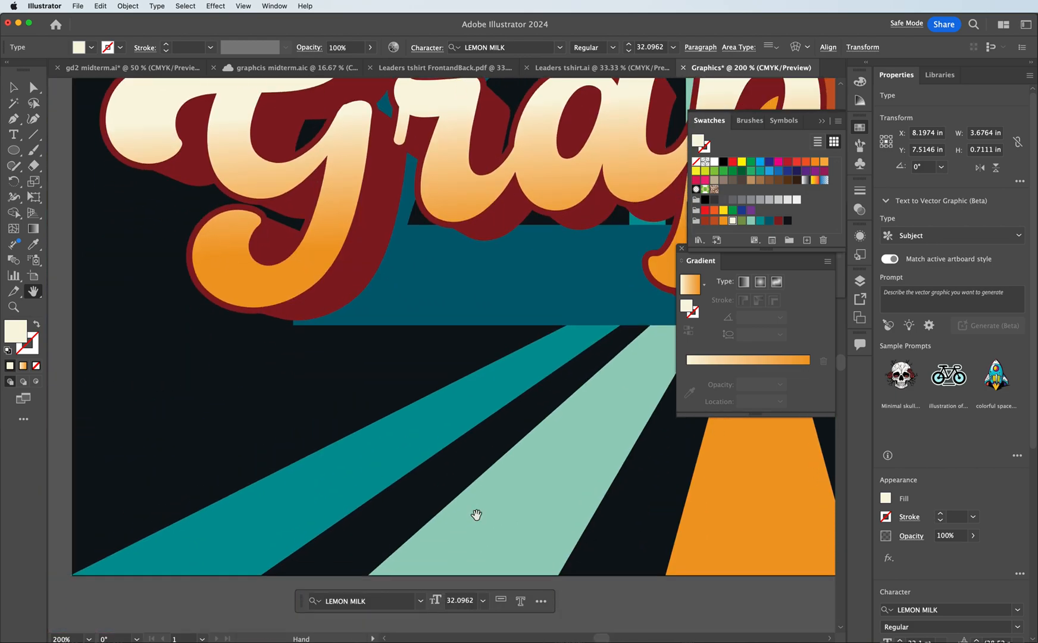
pyautogui.scroll(5, 475, 516)
pyautogui.click(34, 244)
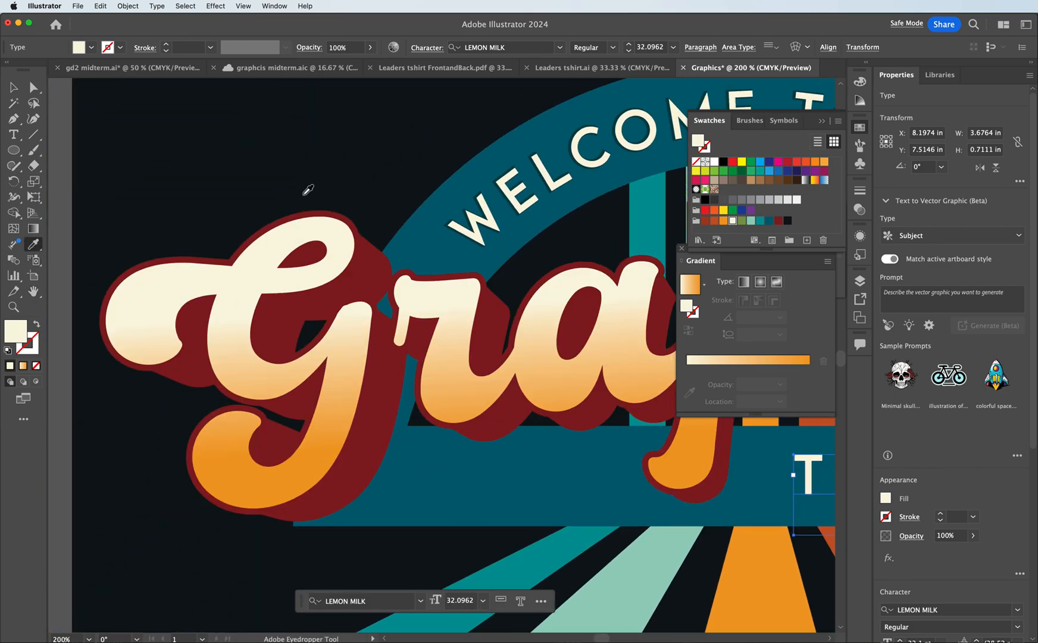
pyautogui.click(443, 222)
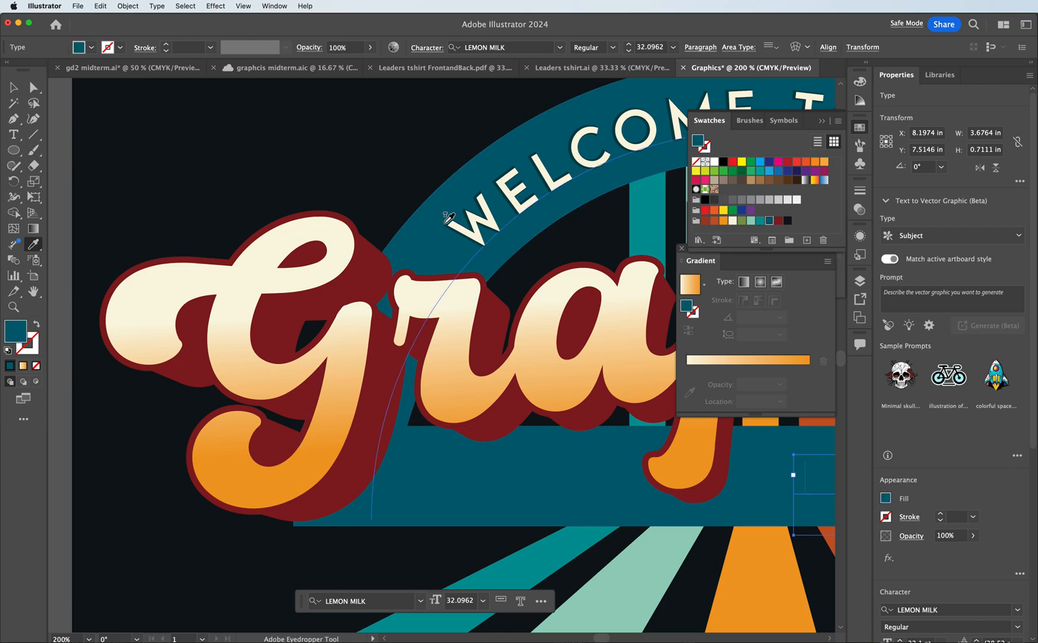
pyautogui.click(448, 221)
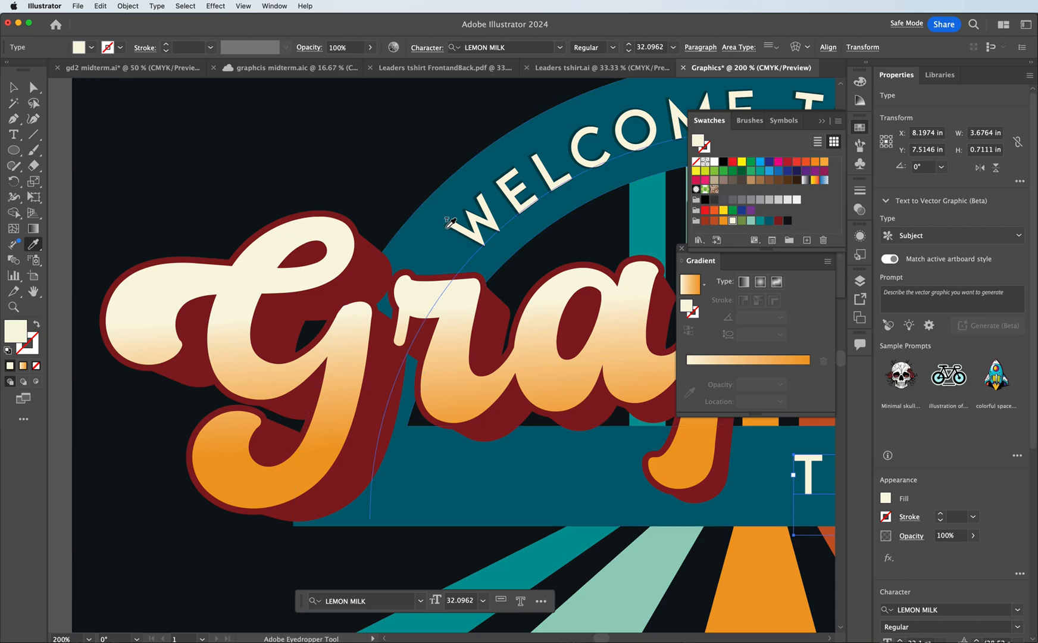
pyautogui.click(448, 224)
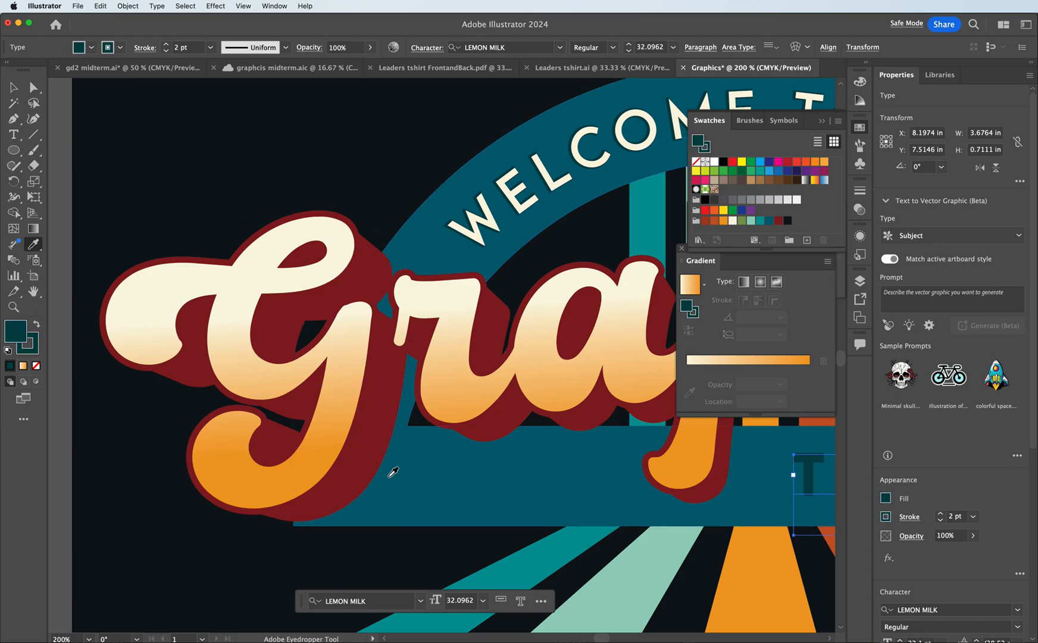
pyautogui.press('v')
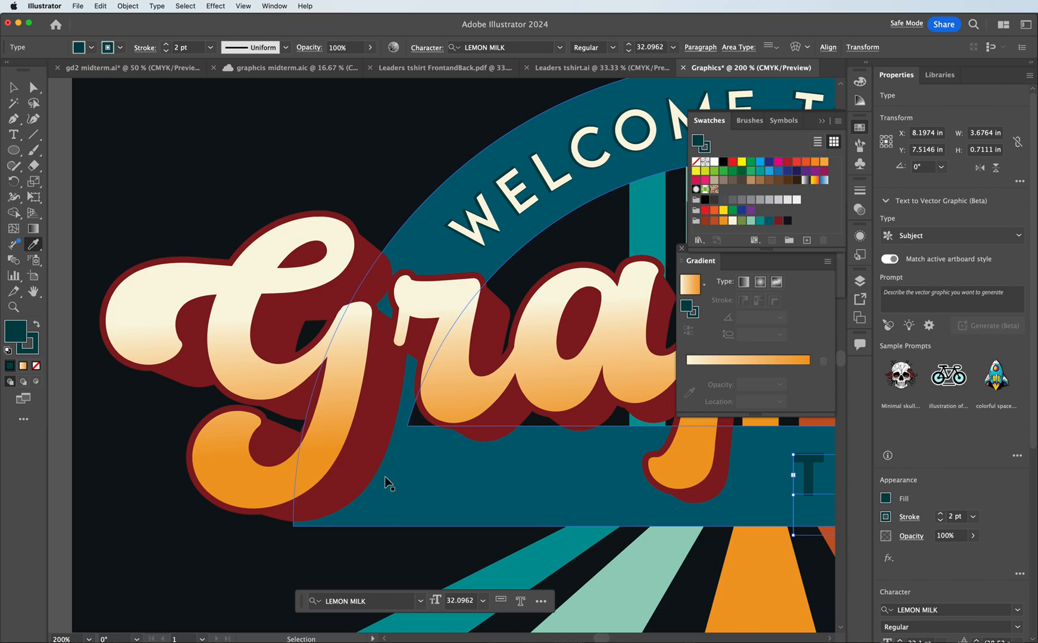
# - Send the dark teal TUTORIAL copy behind the cream text and offset it about 0.014 in up and to the left
pyautogui.press('super+z')
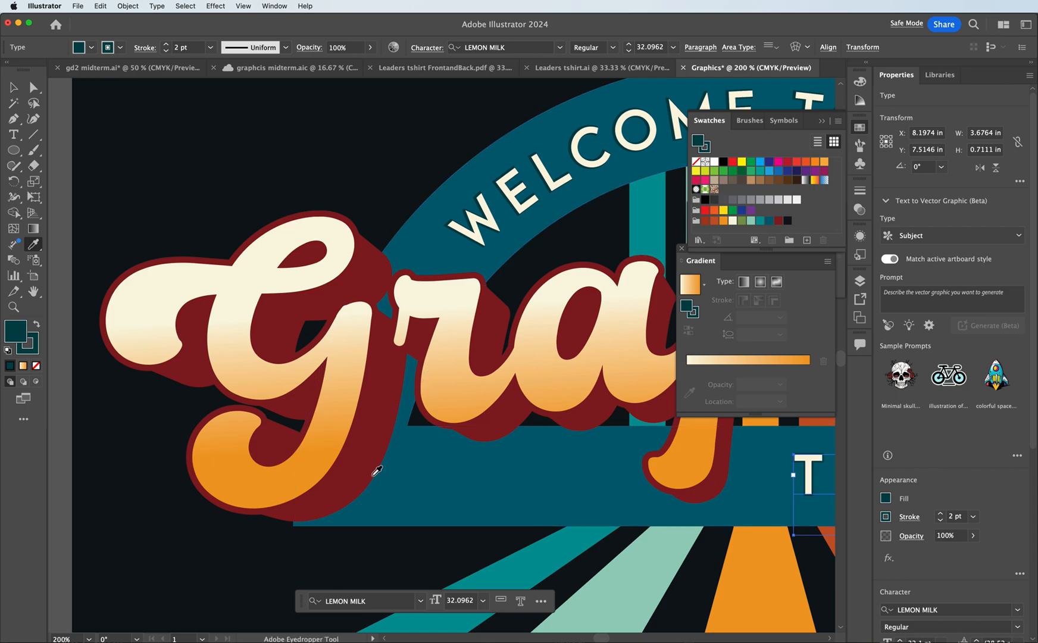
pyautogui.moveTo(600, 639); pyautogui.dragTo(607, 640)
pyautogui.press('Up')
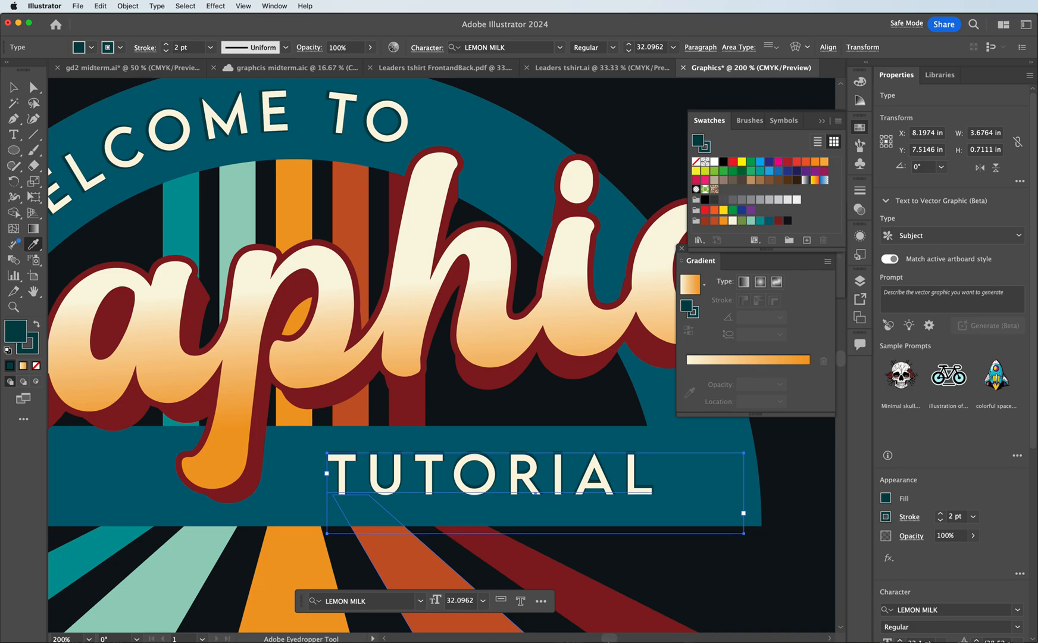
pyautogui.press('Down')
pyautogui.press('Up')
pyautogui.press('Left')
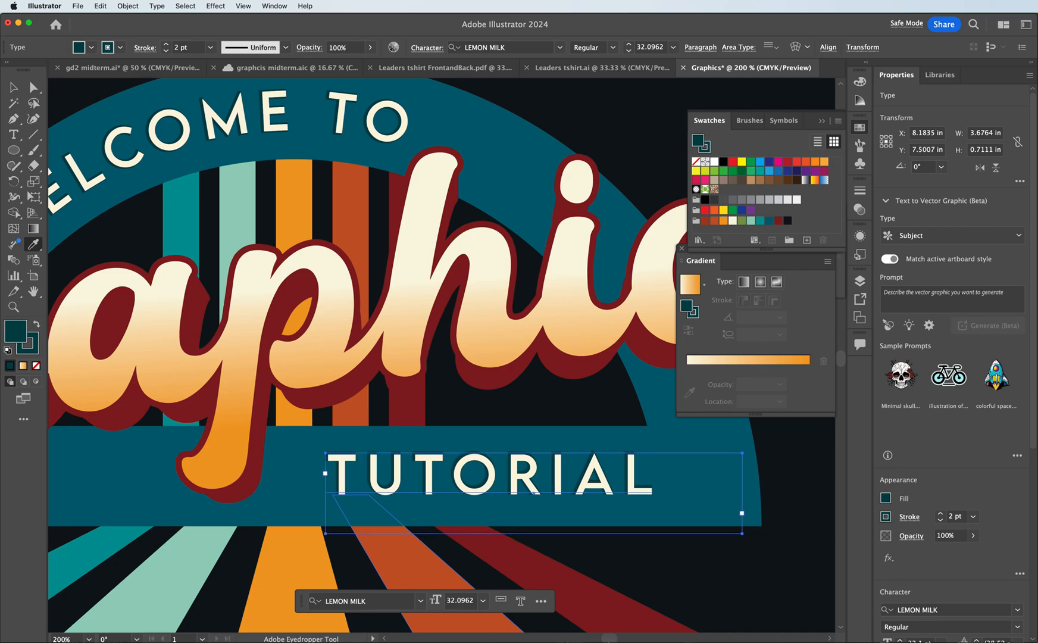
pyautogui.click(13, 87)
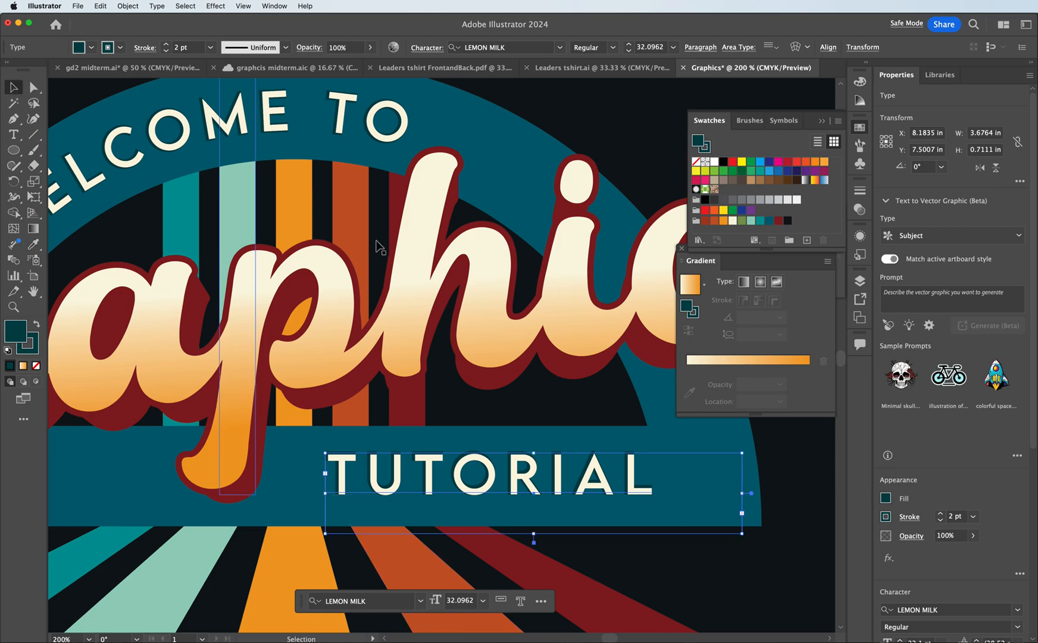
pyautogui.click(812, 524)
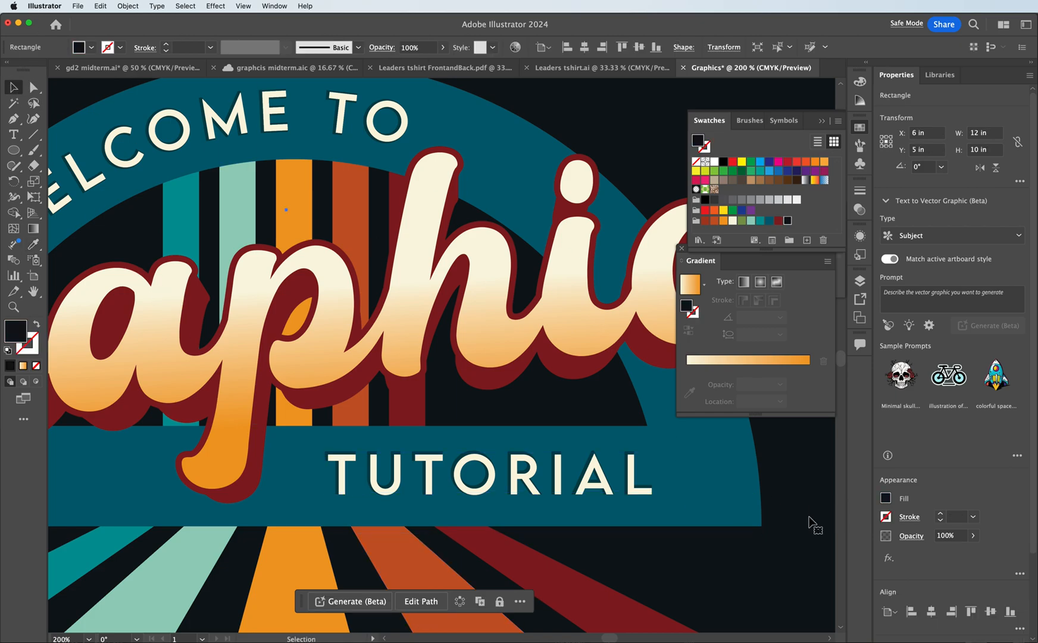
pyautogui.press('super+1')
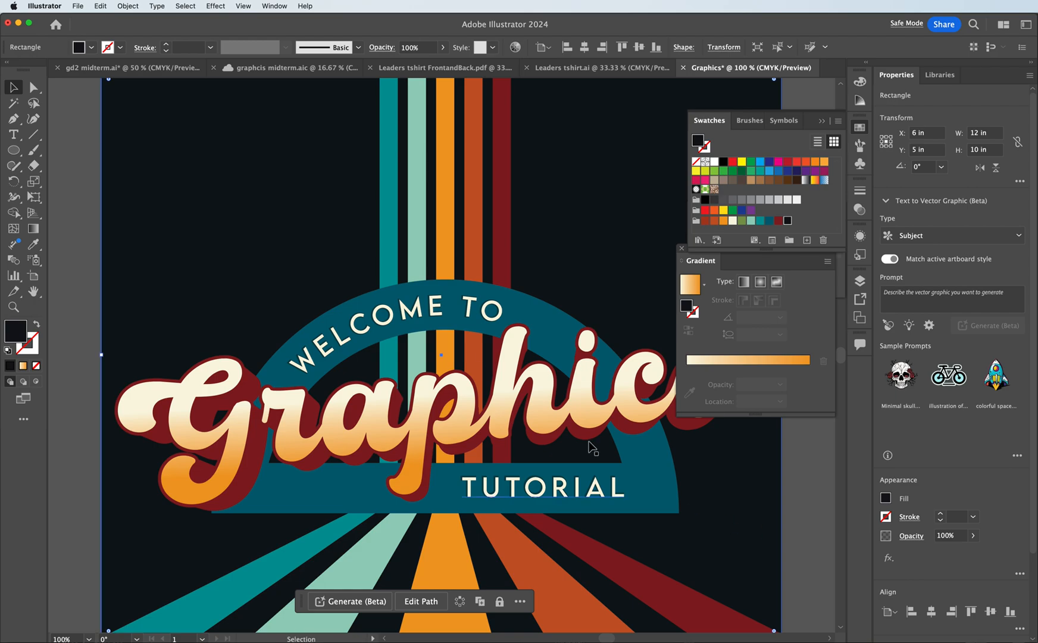
pyautogui.press('super+minus')
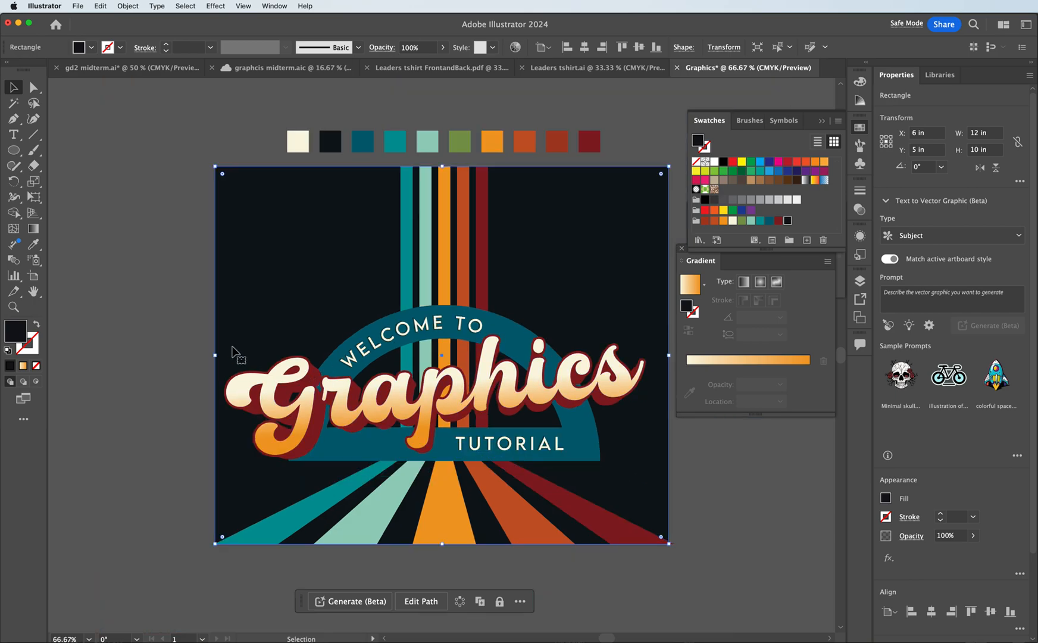
pyautogui.click(148, 316)
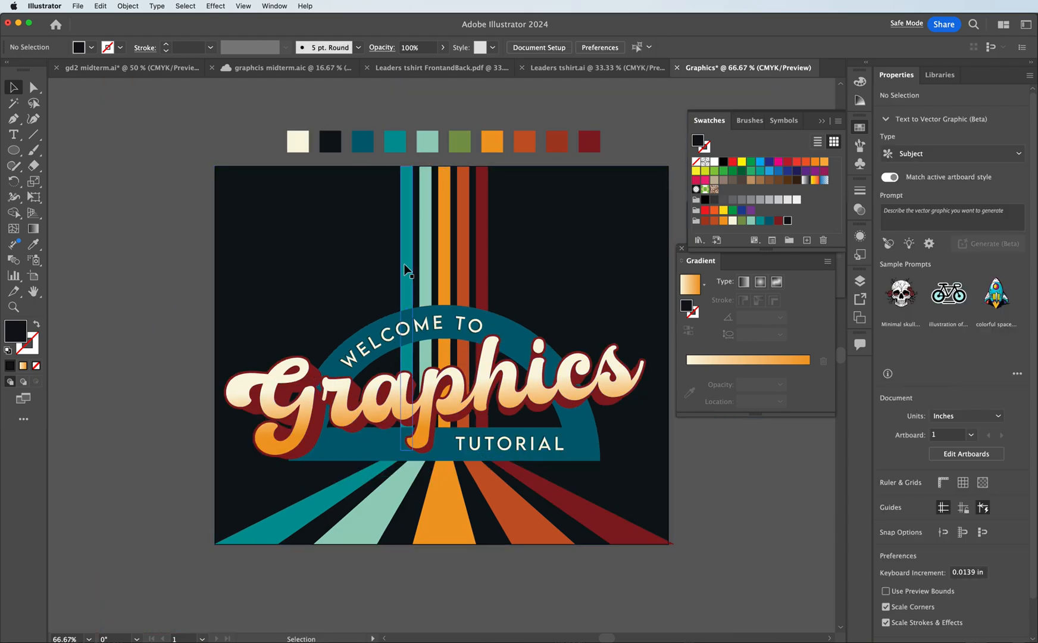
pyautogui.click(570, 225)
pyautogui.click(136, 229)
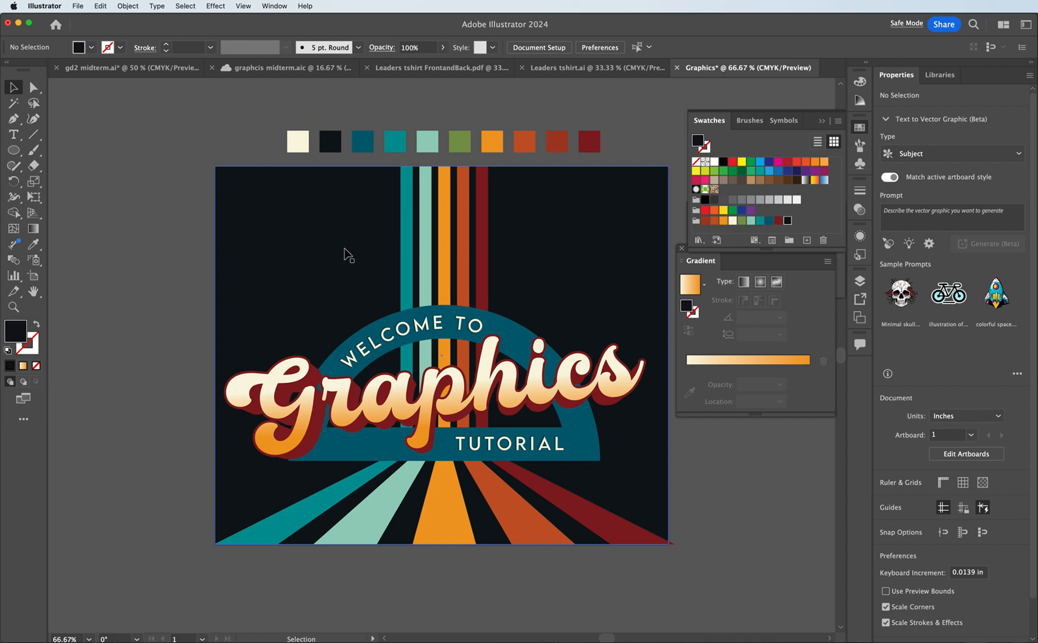
# - Add a Drop Shadow effect to the teal protractor shape with 84% opacity and a 0.125 in blur
pyautogui.click(393, 440)
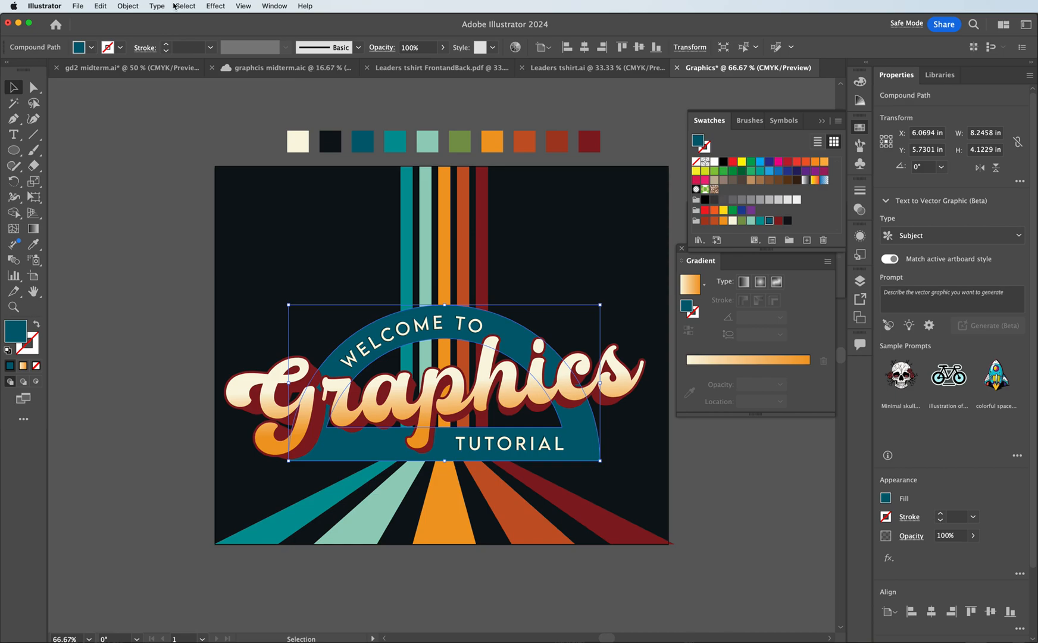
pyautogui.click(216, 6)
pyautogui.moveTo(253, 163)
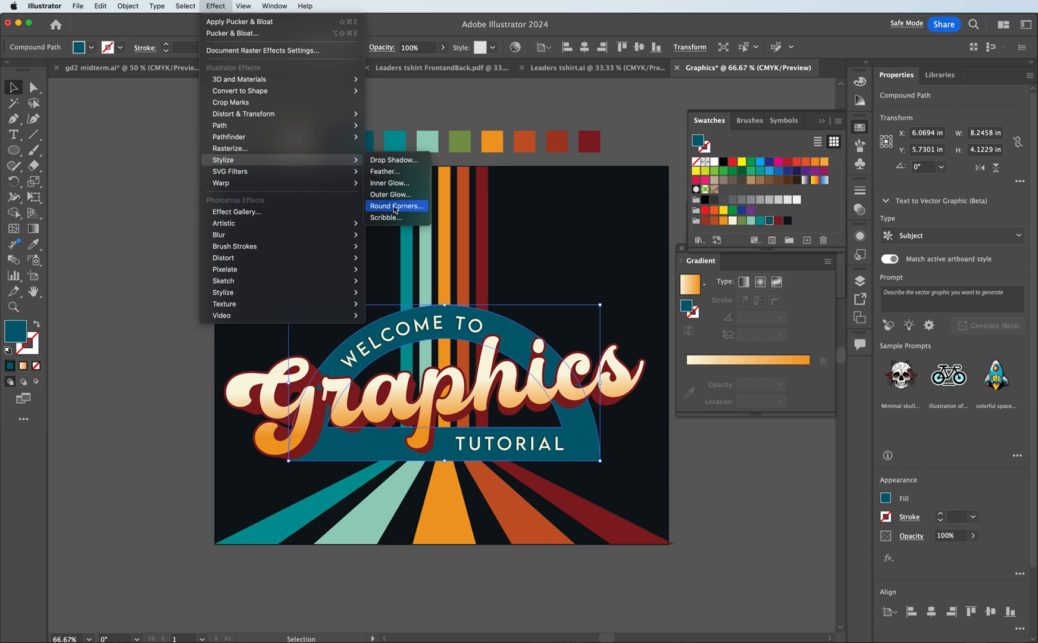
pyautogui.click(392, 160)
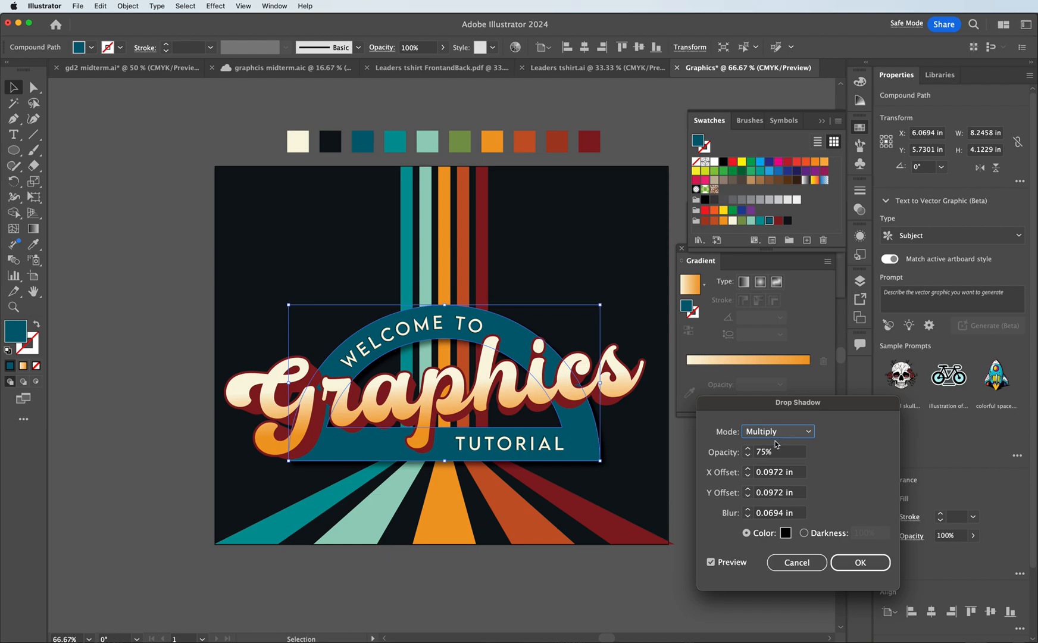
pyautogui.click(747, 449)
pyautogui.click(747, 450)
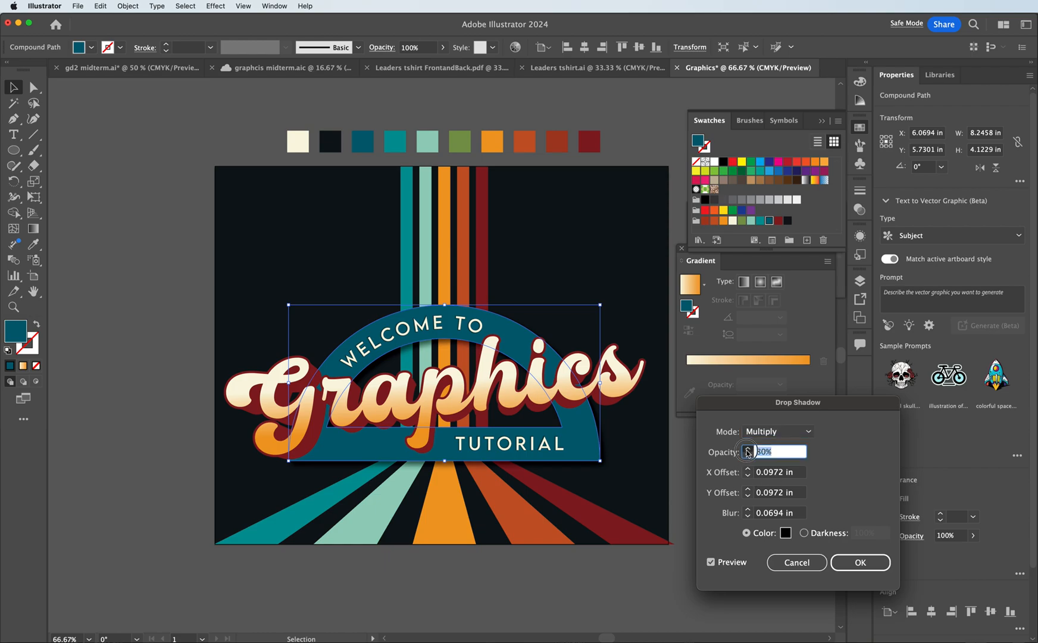
pyautogui.click(748, 449)
pyautogui.click(748, 513)
pyautogui.write('0.25 in')
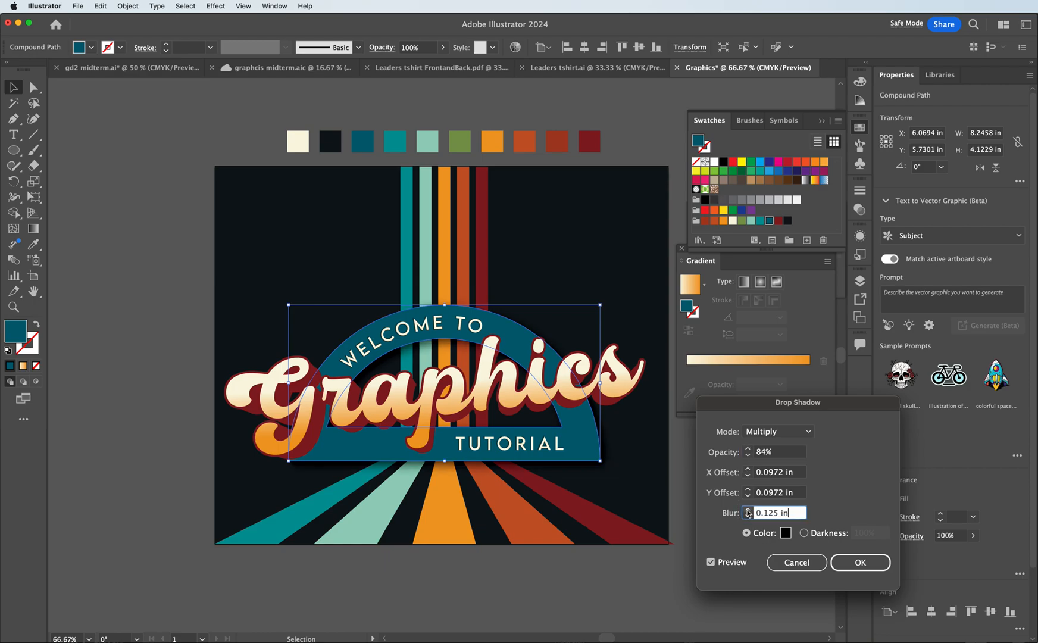
pyautogui.click(748, 513)
pyautogui.write('0.125 in')
# - Try Normal mode for the drop shadow, return to Multiply, and apply the effect using the 100% Darkness option
pyautogui.click(779, 431)
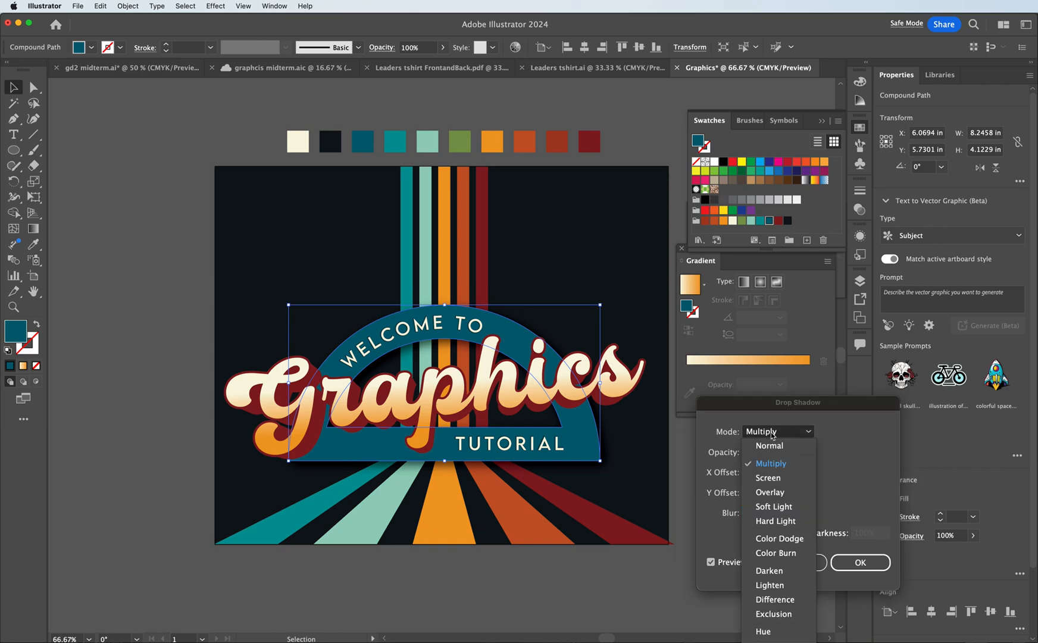
pyautogui.click(768, 416)
pyautogui.click(778, 433)
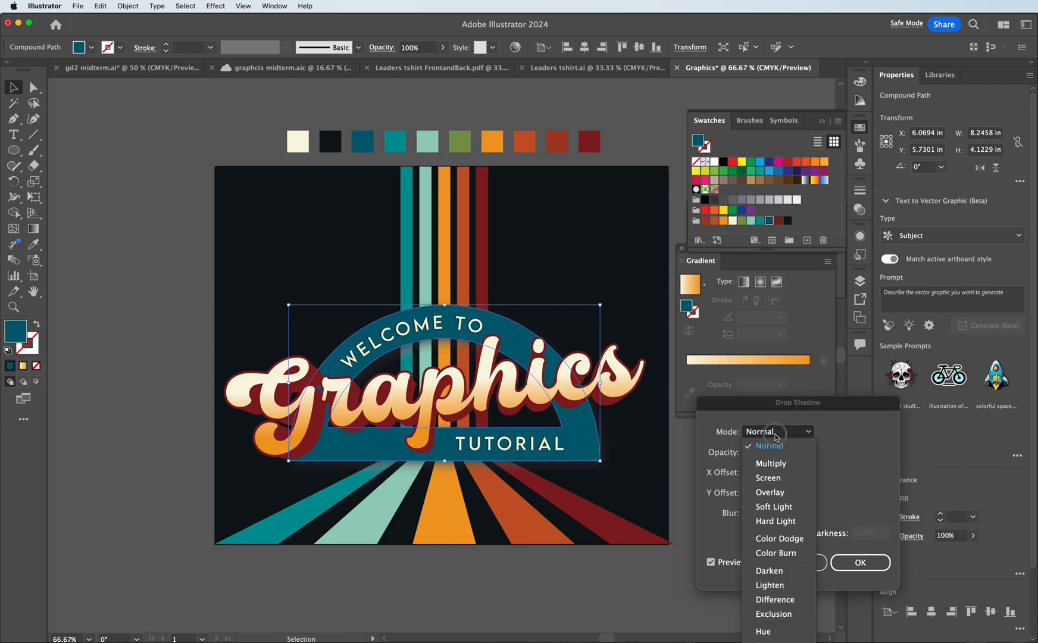
pyautogui.click(766, 465)
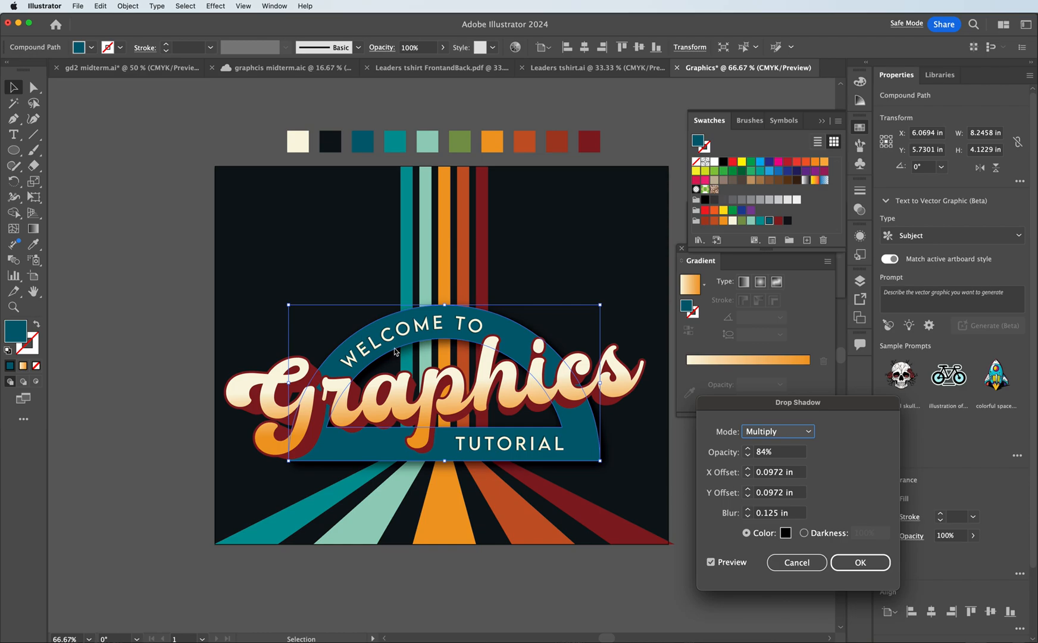
pyautogui.click(804, 533)
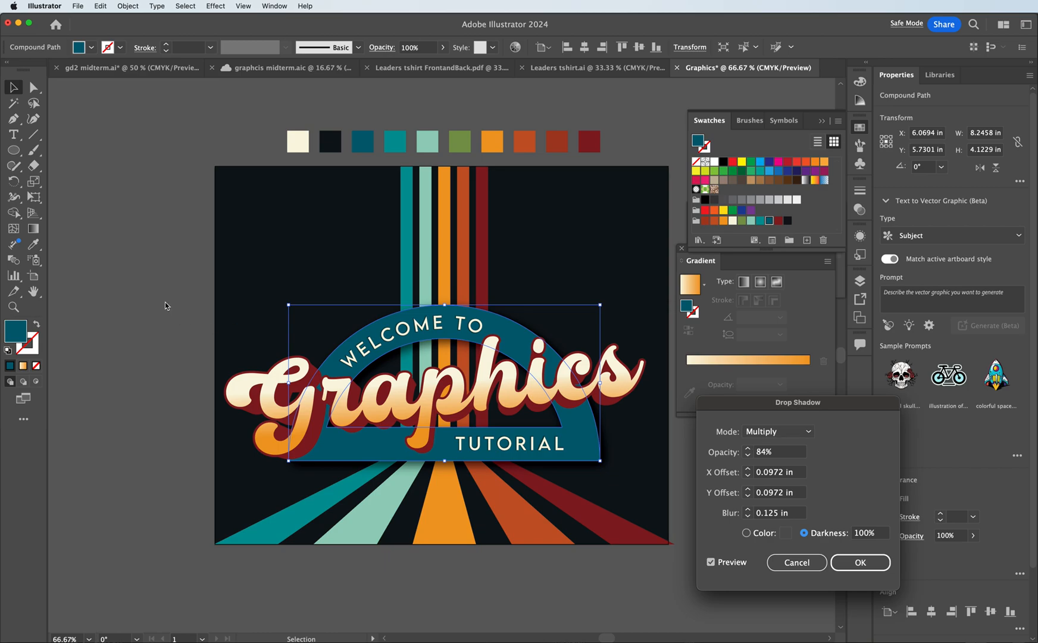
pyautogui.press('Return')
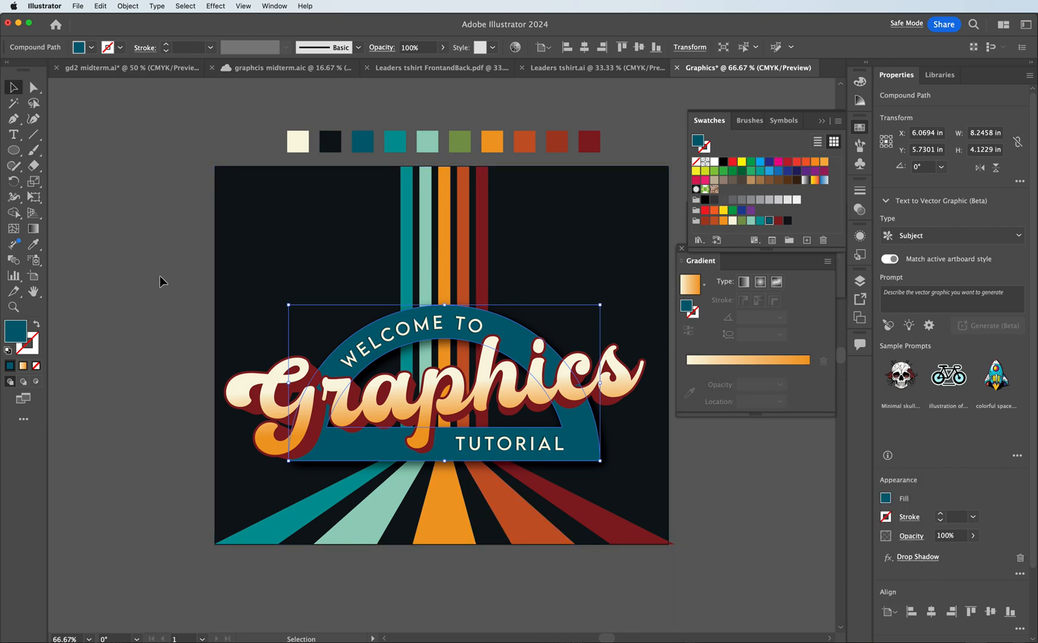
# - Try a Multiply drop shadow with 84% opacity and 0.125 in blur on the whole Graphics blend
pyautogui.click(159, 281)
pyautogui.scroll(-5, 219, 387)
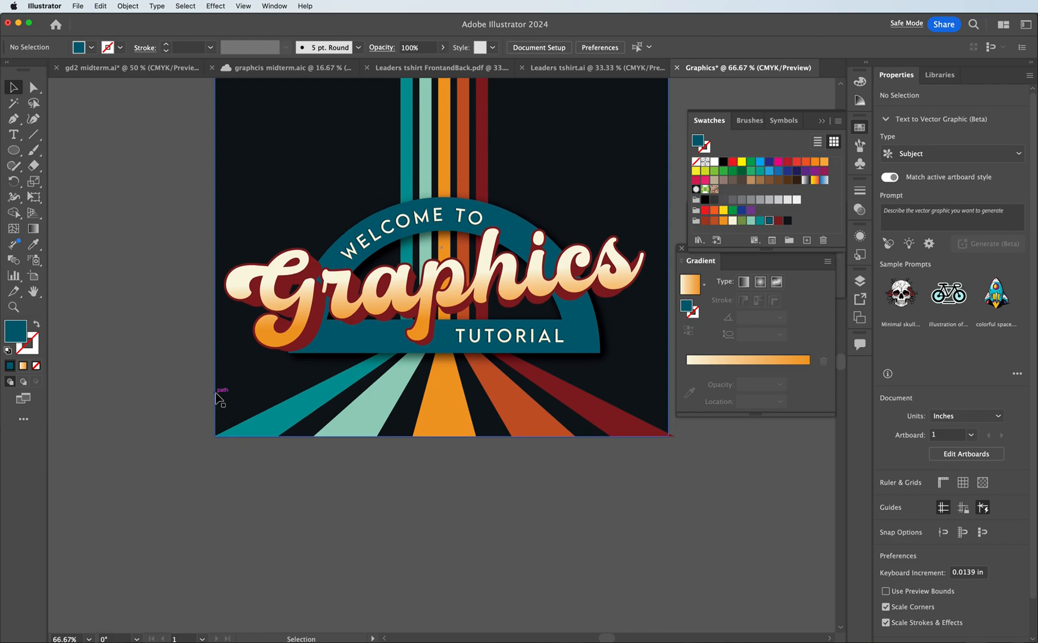
pyautogui.press('super+equal')
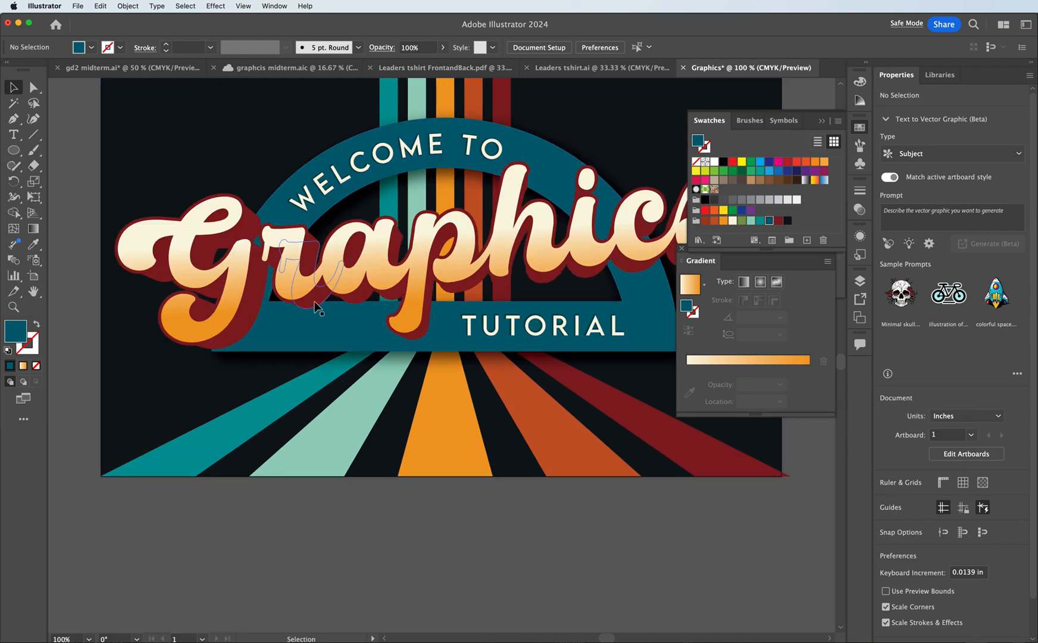
pyautogui.click(314, 302)
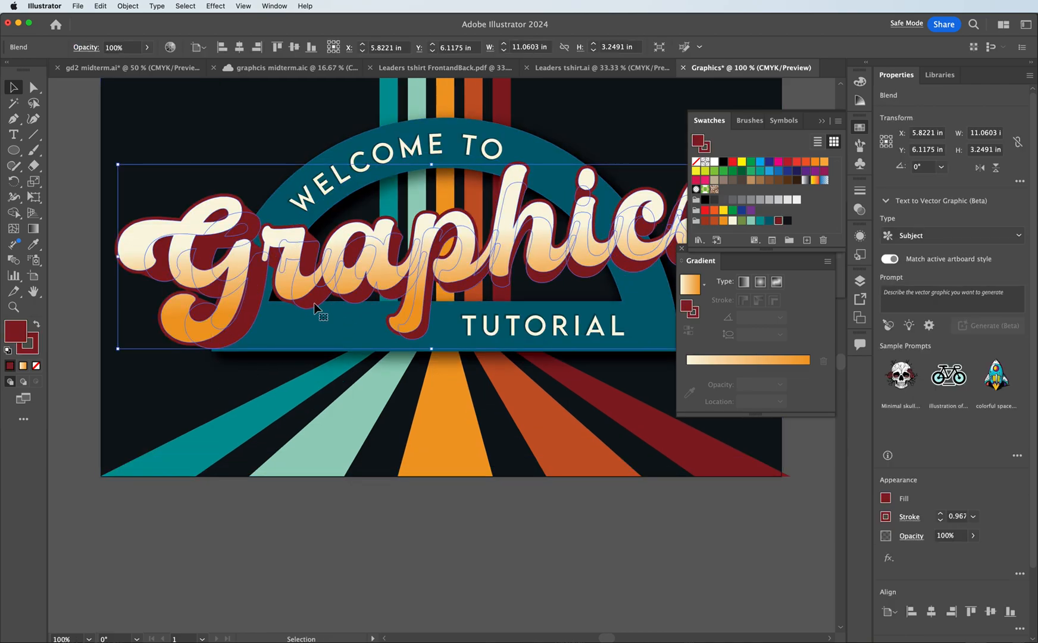
pyautogui.click(60, 185)
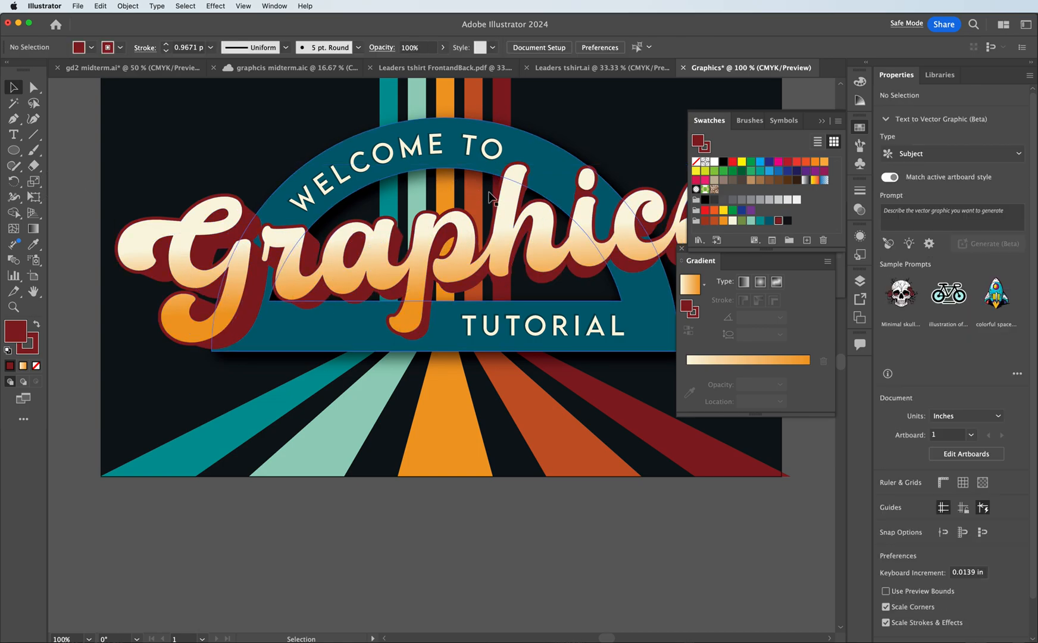
pyautogui.click(588, 288)
pyautogui.click(222, 5)
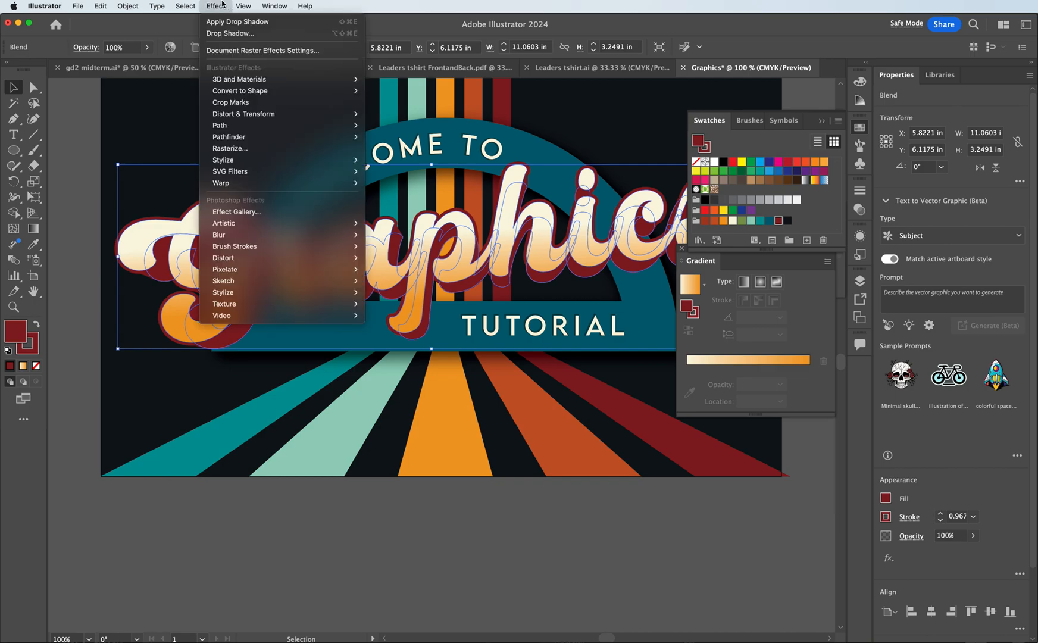
pyautogui.moveTo(355, 161)
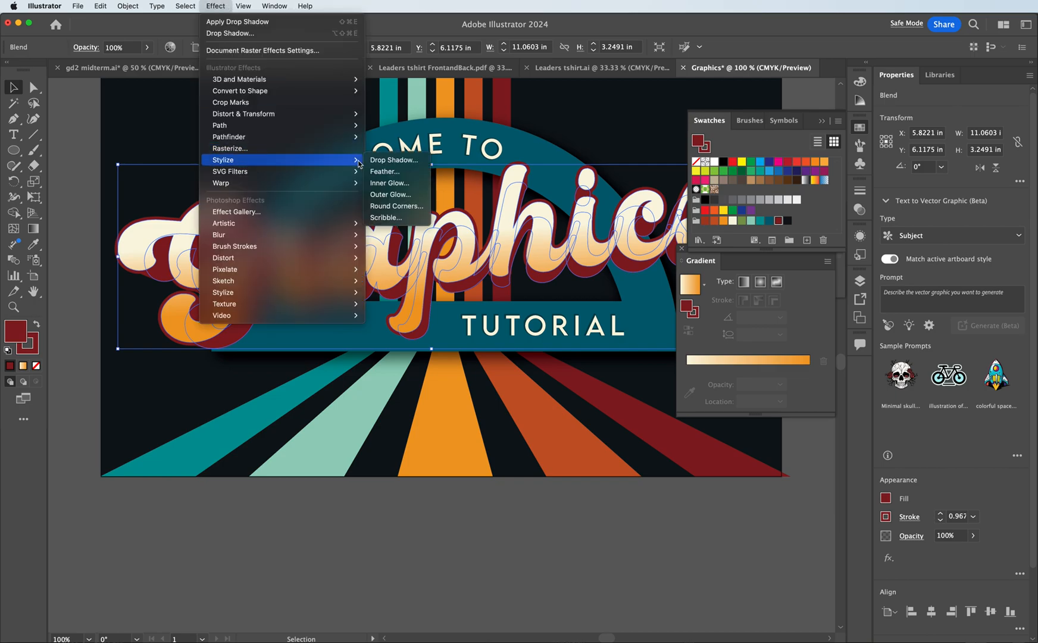
pyautogui.click(389, 163)
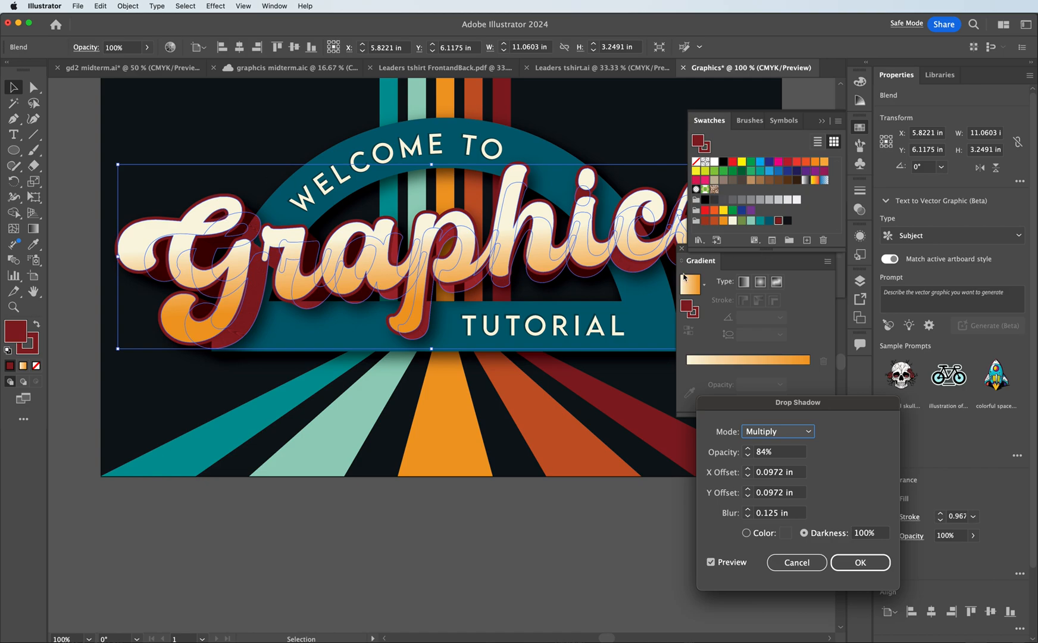
pyautogui.moveTo(761, 405); pyautogui.dragTo(366, 330)
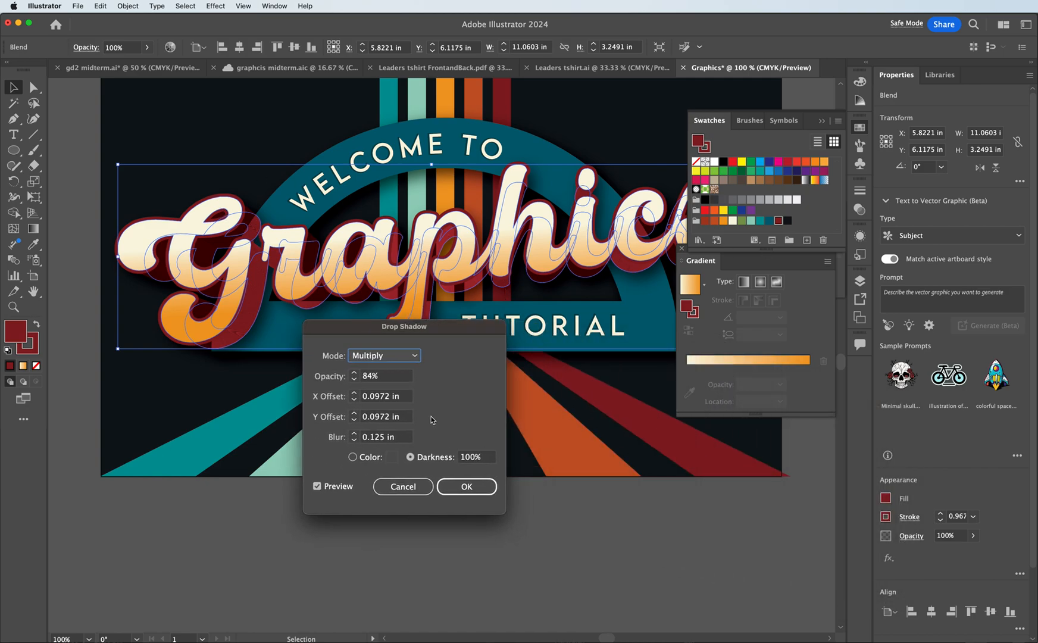
pyautogui.press('Escape')
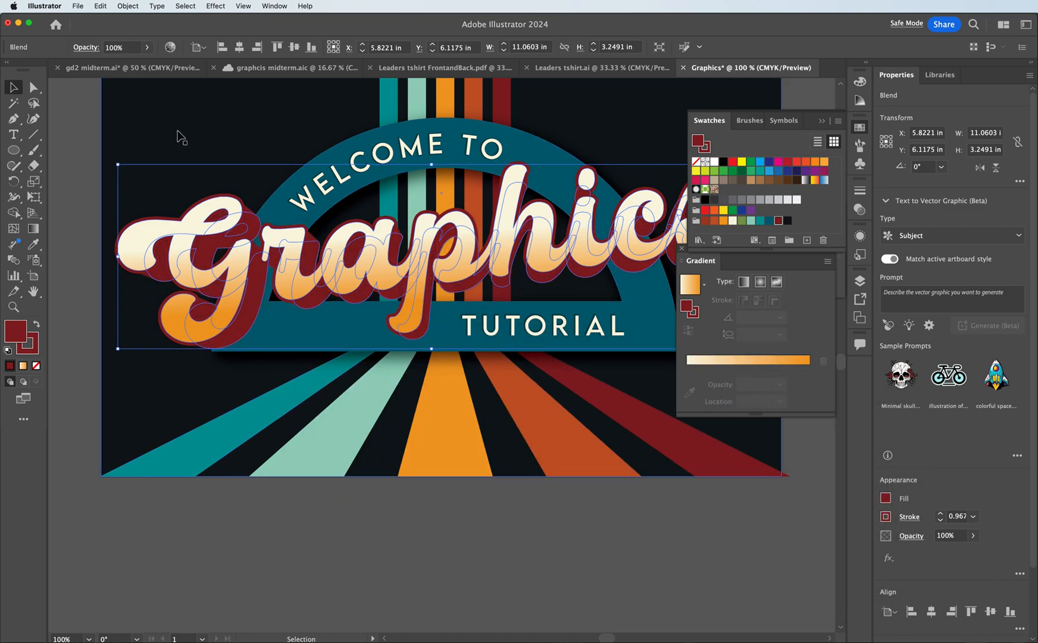
# - Save the poster to Creative Cloud under the file name Graphics Tutorial
pyautogui.click(81, 127)
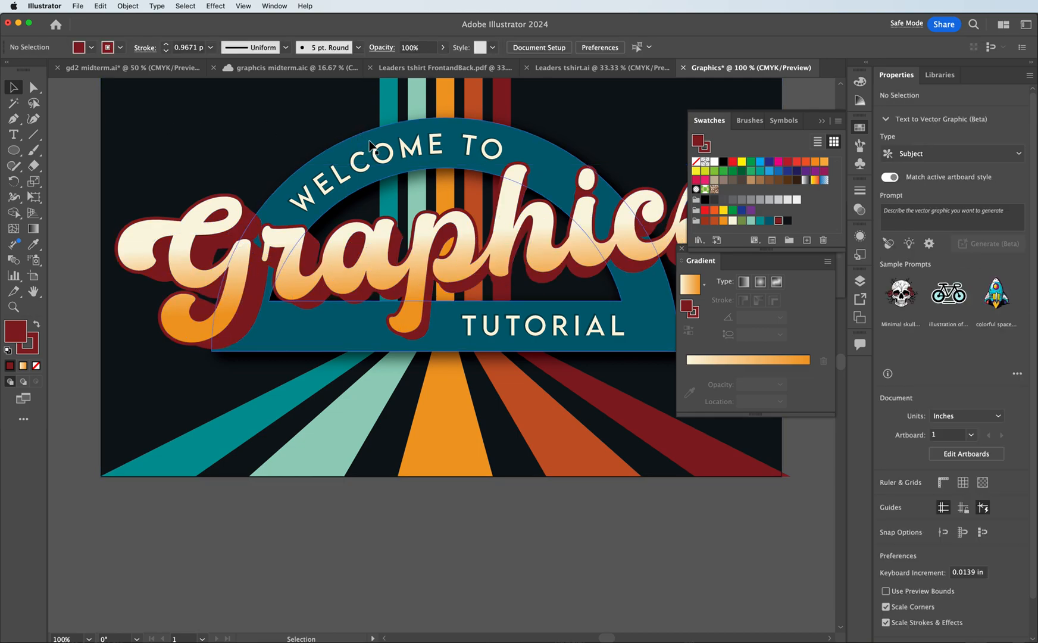
pyautogui.press('super+equal')
pyautogui.press('super+minus')
pyautogui.press('super+minus')
pyautogui.press('super+equal')
pyautogui.press('super+minus')
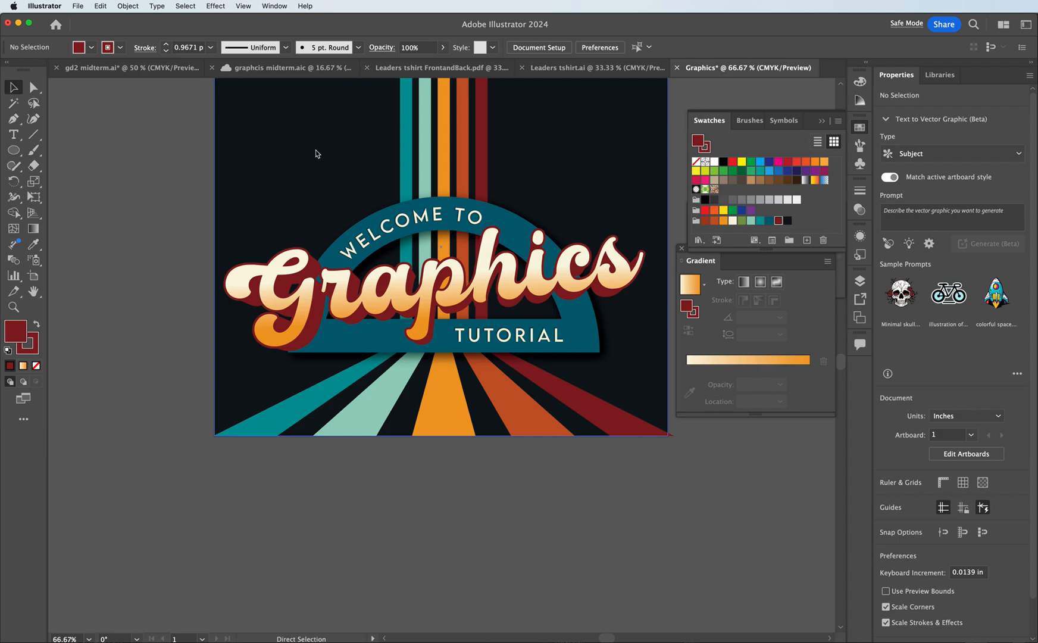
pyautogui.press('super+s')
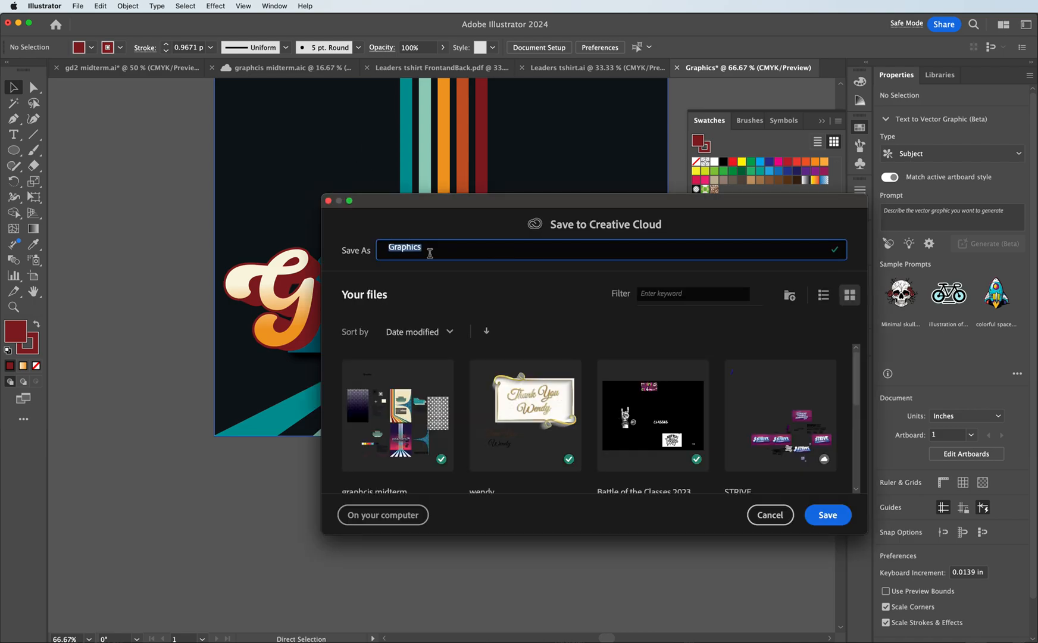
pyautogui.press('Right')
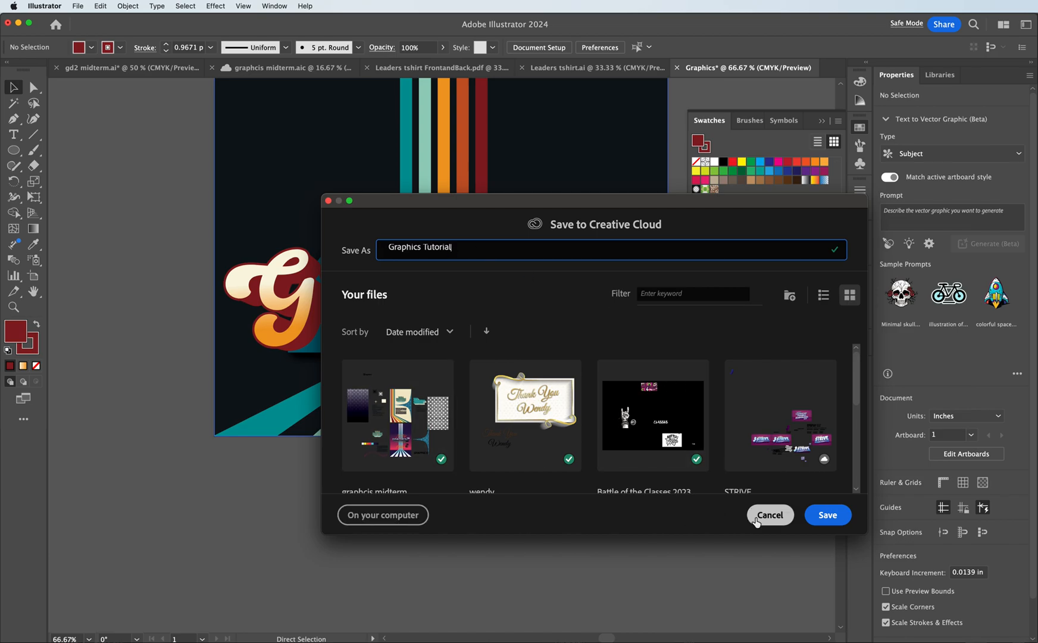
pyautogui.click(828, 515)
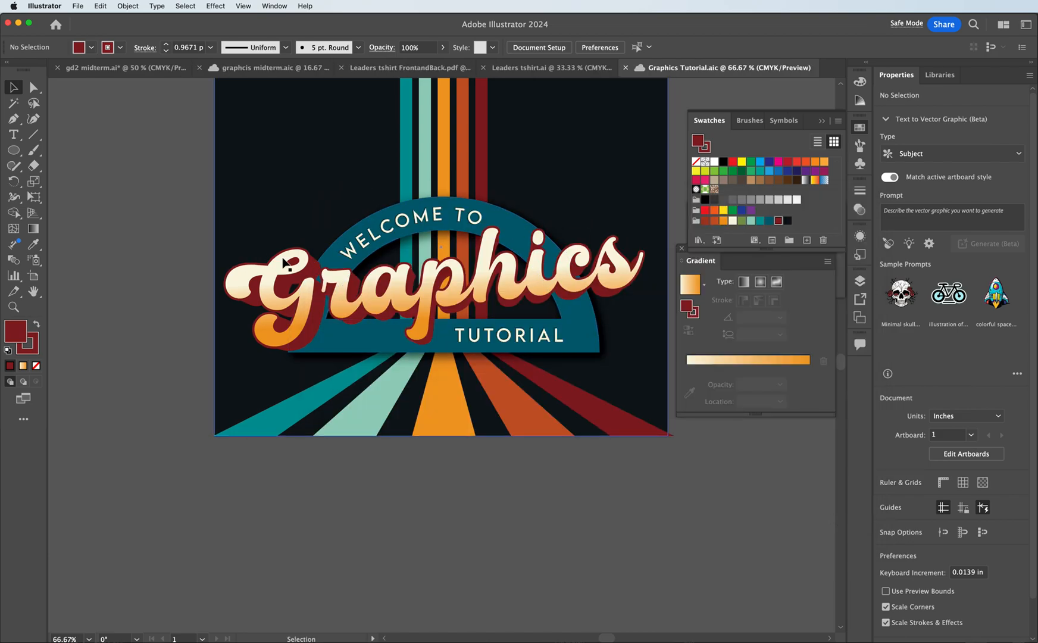
# - Copy the dark red rear lettering from inside the Graphics blend and paste it in place outside the blend
pyautogui.click(319, 320)
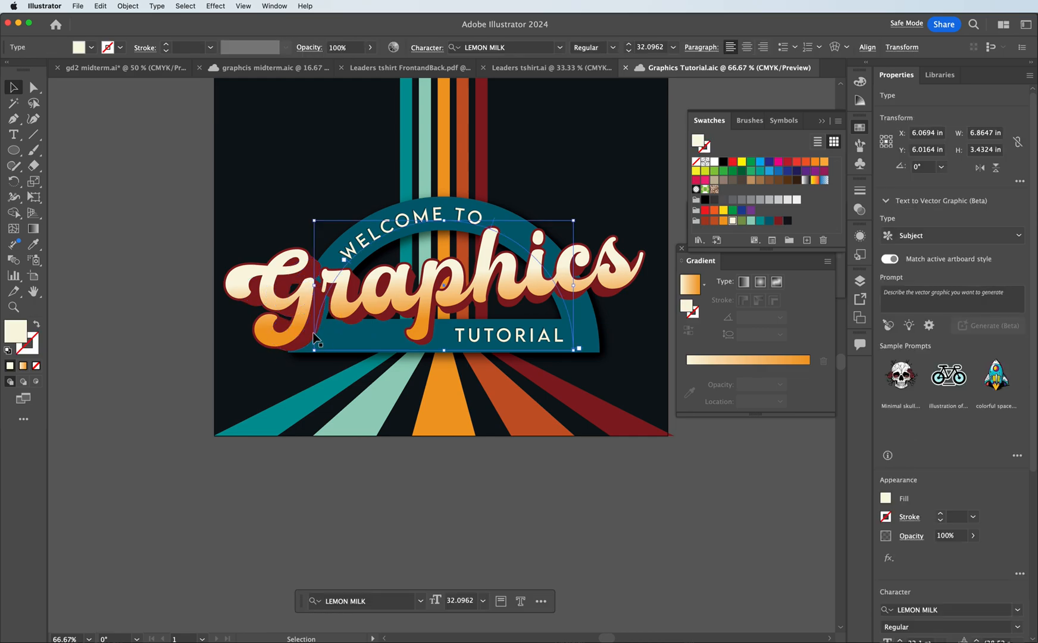
pyautogui.doubleClick(311, 339)
pyautogui.click(314, 341)
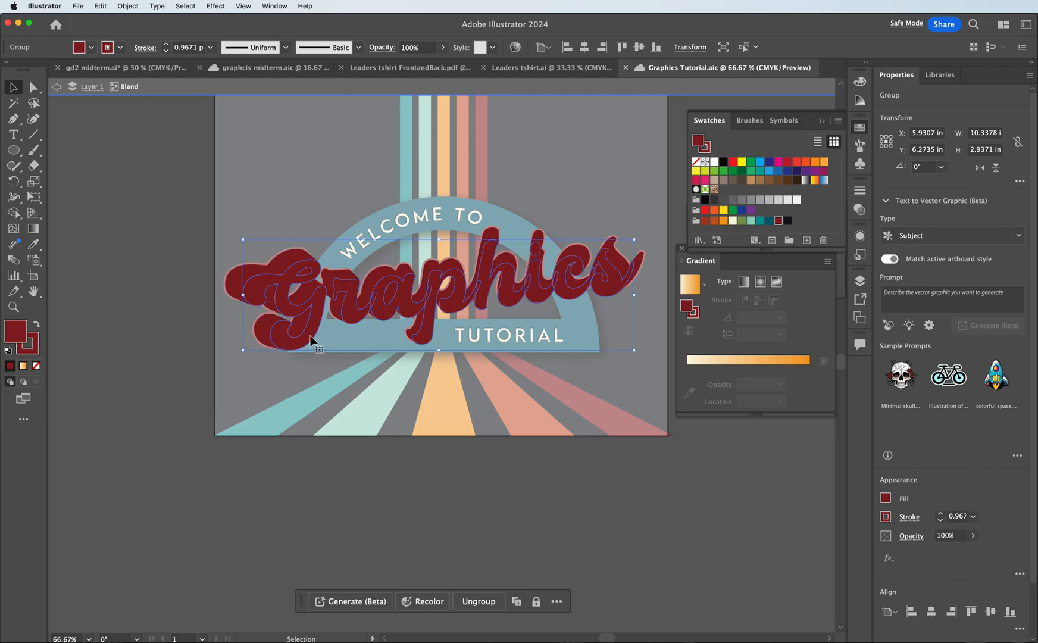
pyautogui.press('a')
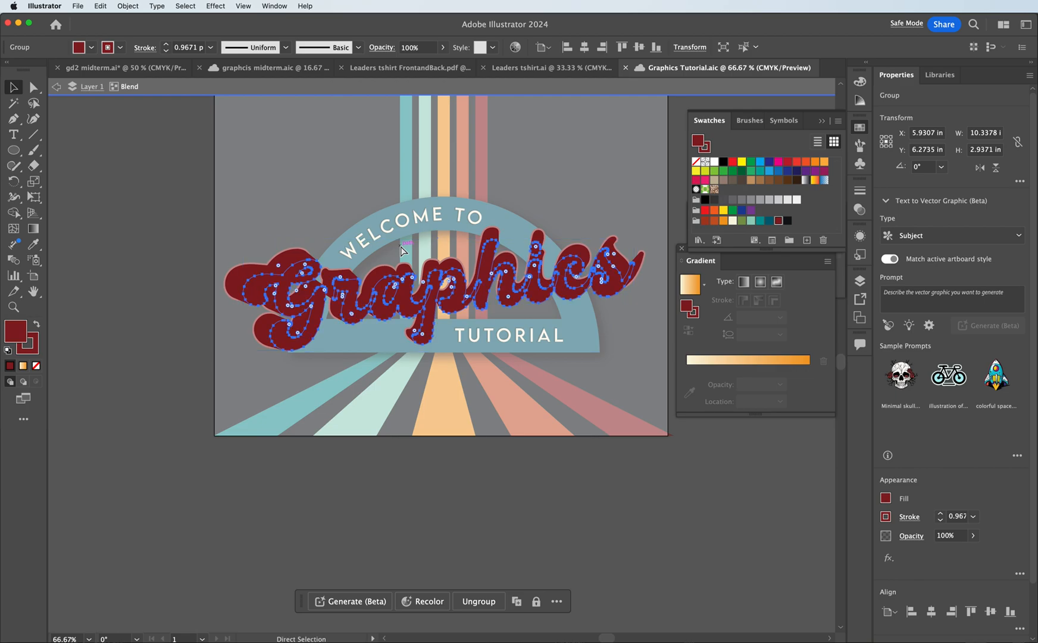
pyautogui.press('v')
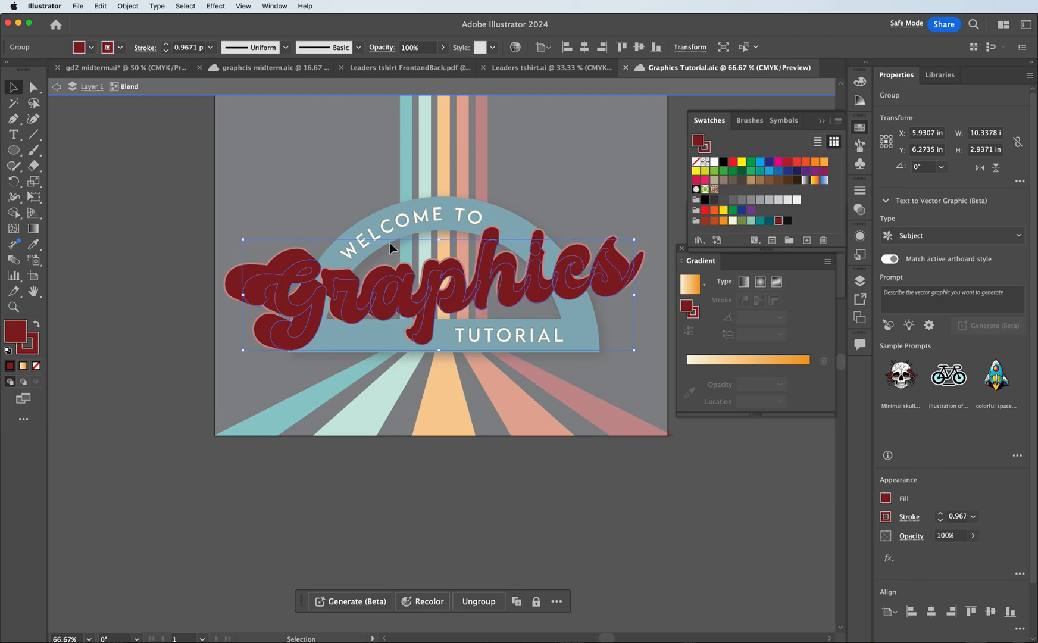
pyautogui.click(177, 218)
pyautogui.press('a')
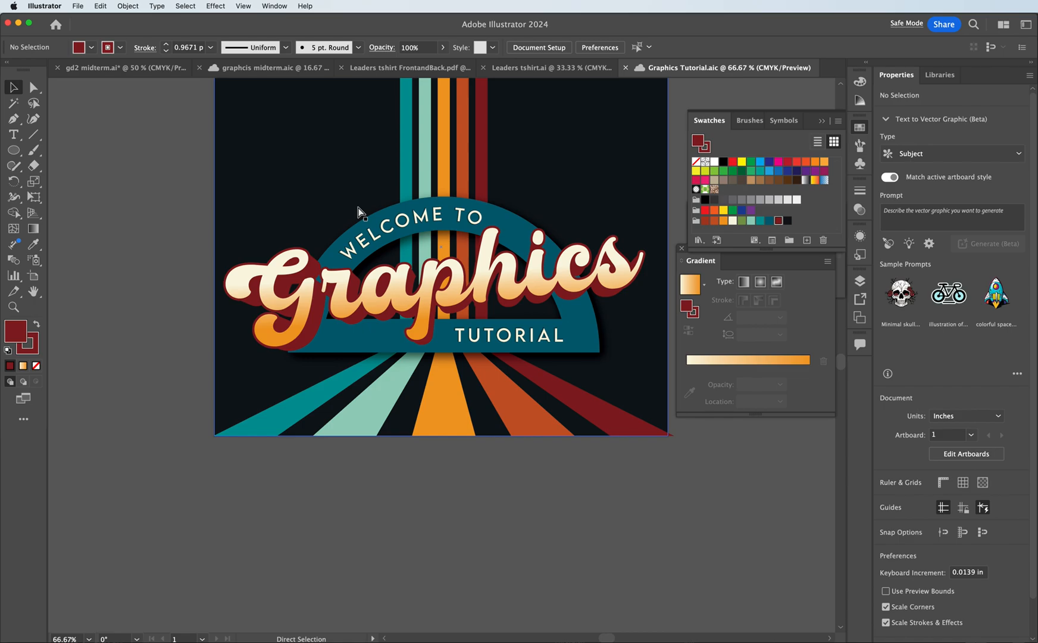
pyautogui.press('super+f')
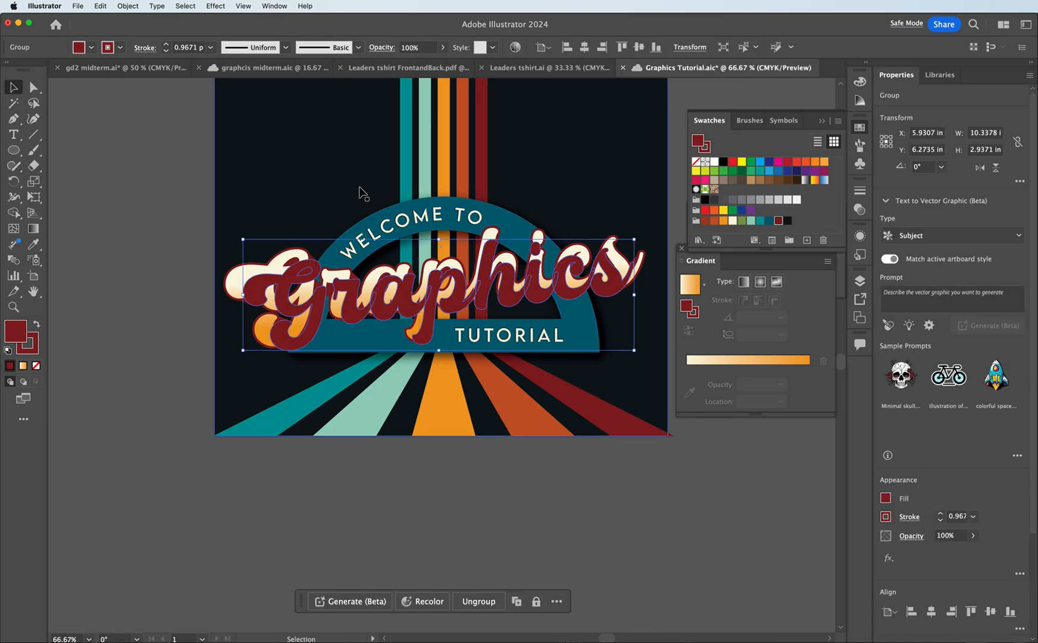
# - Keep the pasted Graphics copy's dark red fill and stroke and send it behind the gradient lettering
pyautogui.click(9, 352)
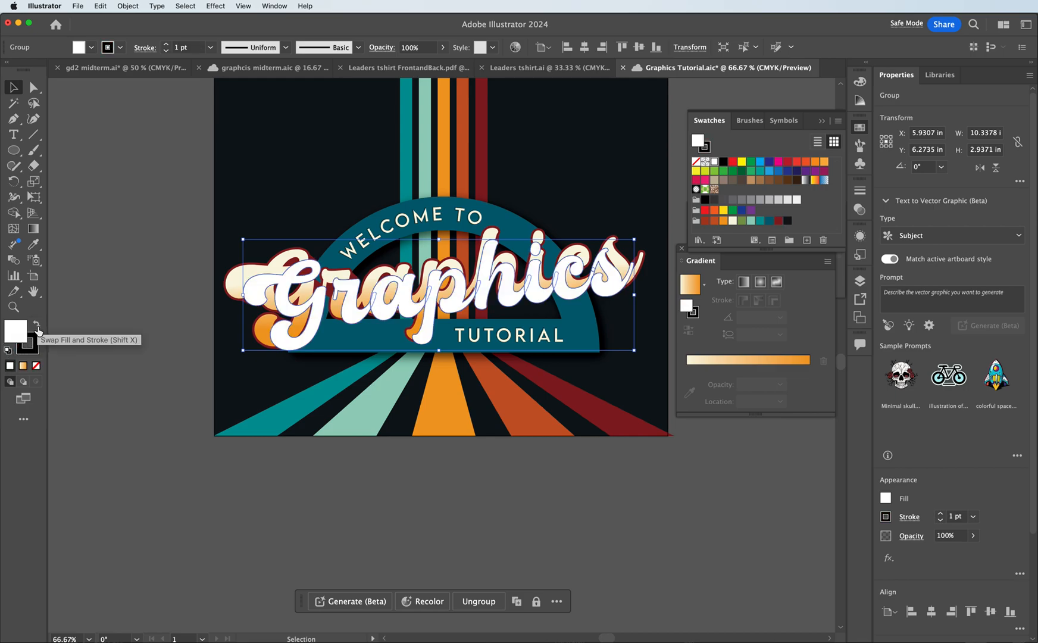
pyautogui.press('super+z')
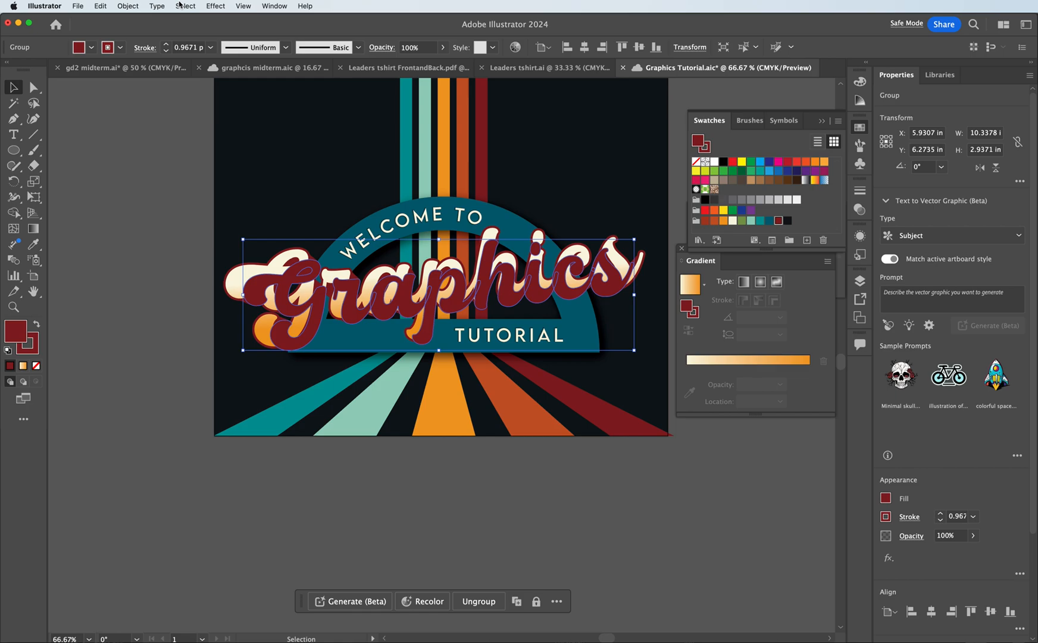
pyautogui.press('super+[')
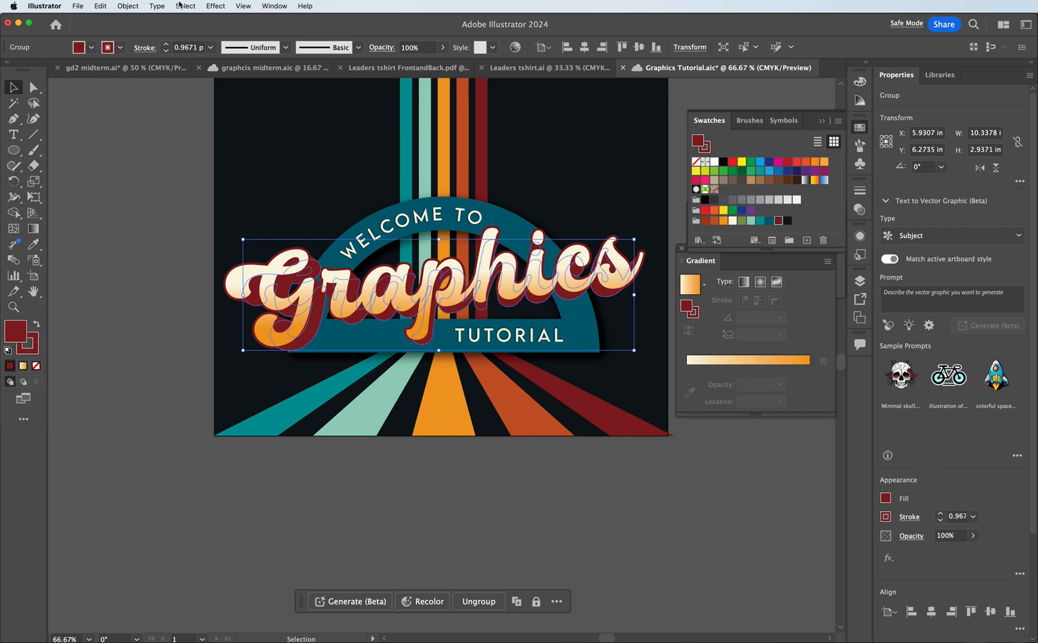
# - Try a Multiply drop shadow on the dark red Graphics copy with the black Color option and different opacity values
pyautogui.click(160, 5)
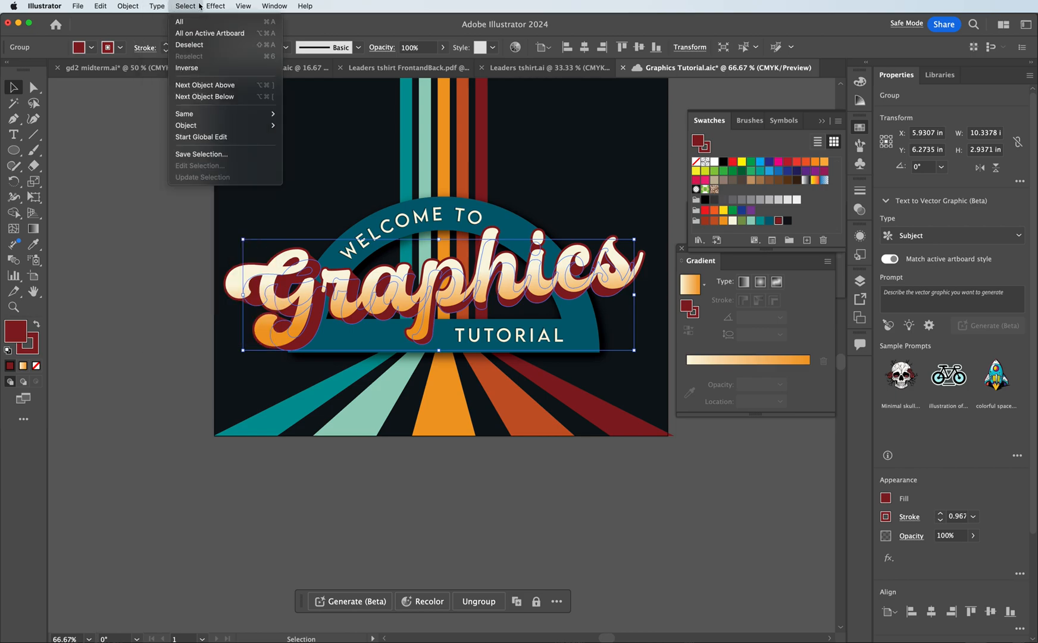
pyautogui.moveTo(174, 8)
pyautogui.moveTo(224, 7)
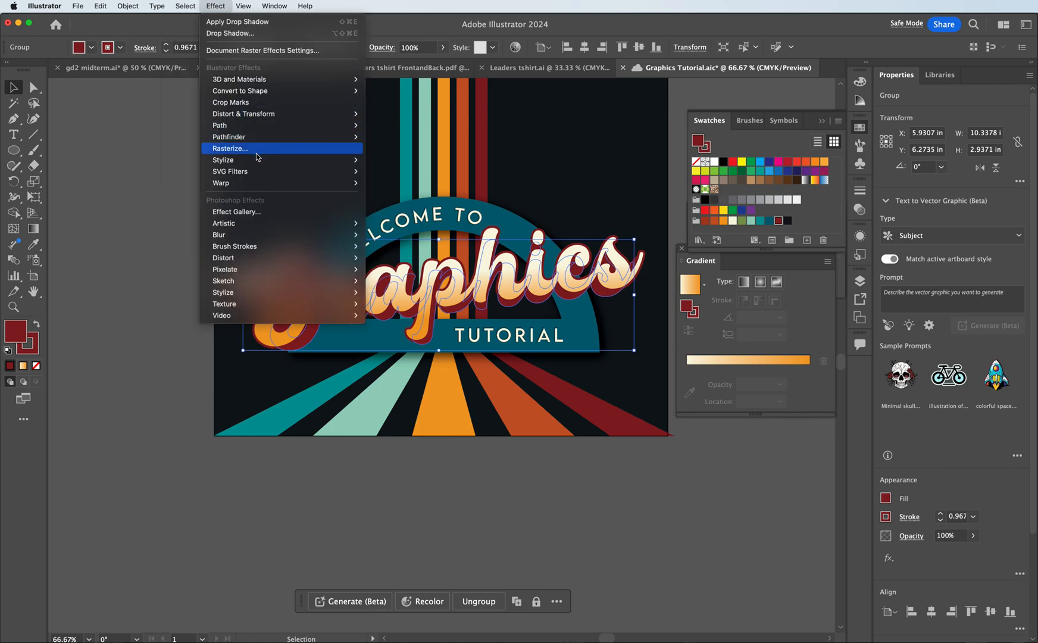
pyautogui.moveTo(357, 161)
pyautogui.click(394, 160)
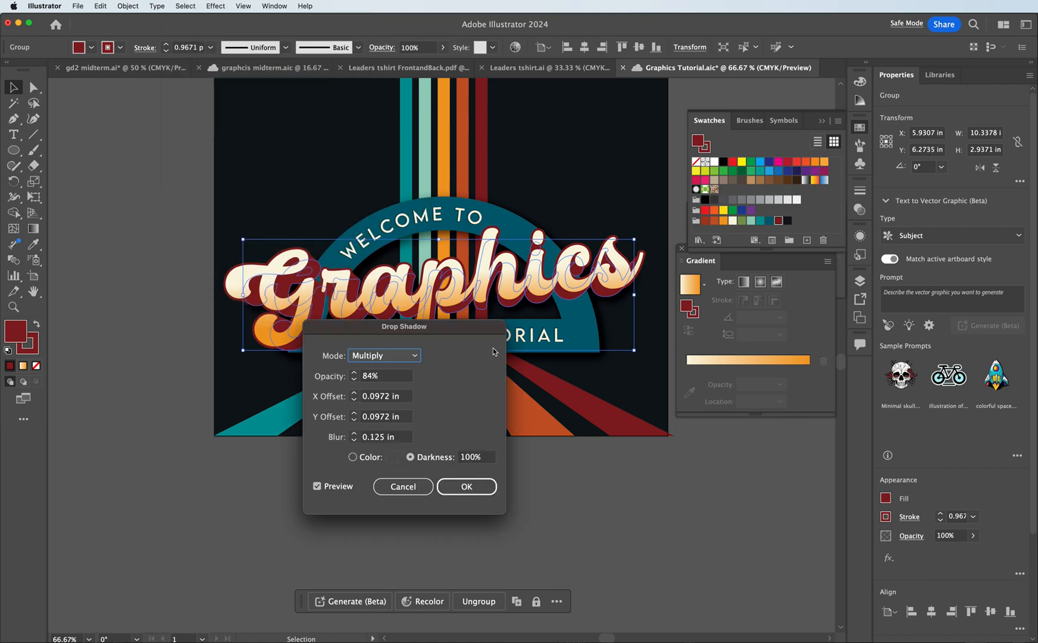
pyautogui.moveTo(432, 331); pyautogui.dragTo(534, 391)
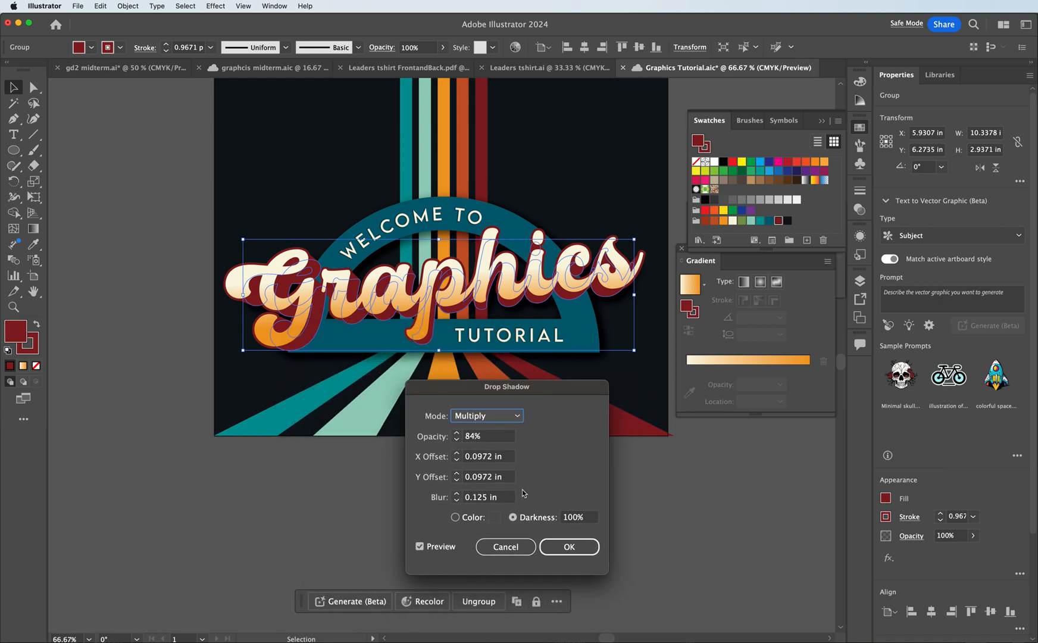
pyautogui.click(461, 519)
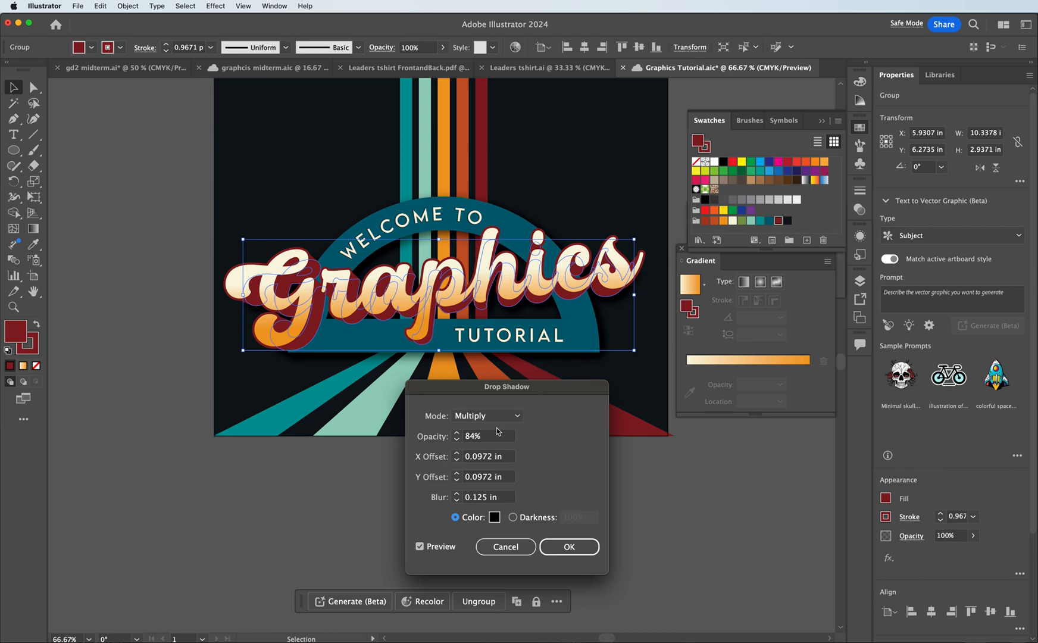
pyautogui.click(456, 433)
pyautogui.click(456, 433)
pyautogui.click(457, 433)
pyautogui.click(457, 439)
pyautogui.click(419, 546)
pyautogui.click(507, 546)
pyautogui.press('a')
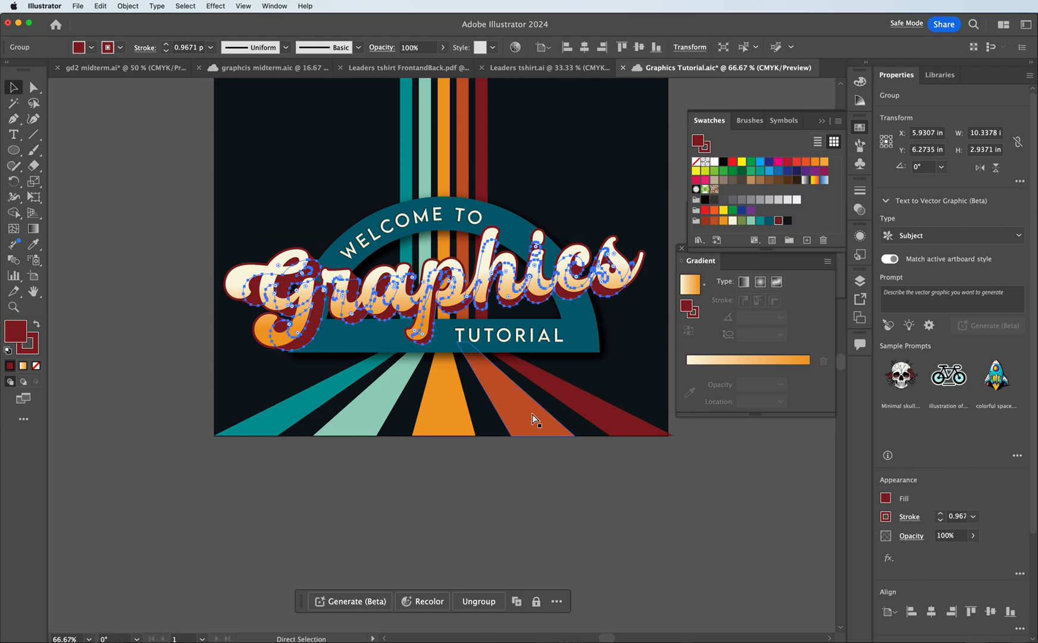
pyautogui.press('super+]')
pyautogui.press('super+[')
pyautogui.press('v')
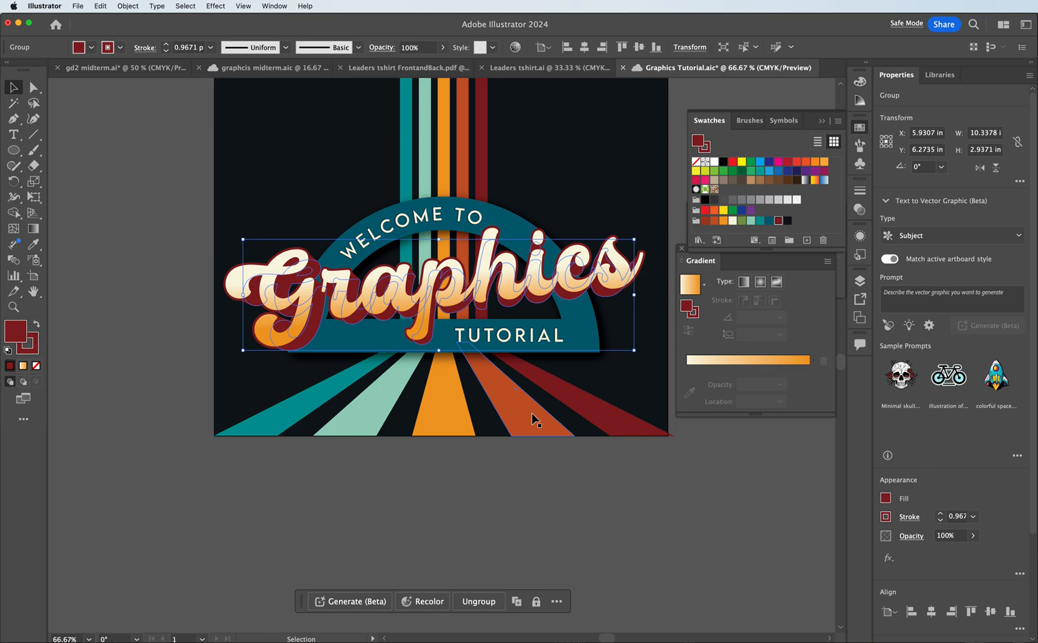
pyautogui.press('a')
pyautogui.press('v')
# - Apply a Multiply drop shadow to the dark red Graphics copy with 84% opacity, 0.0972 in offsets, 0.125 in blur and 100% Darkness
pyautogui.click(156, 6)
pyautogui.moveTo(216, 6)
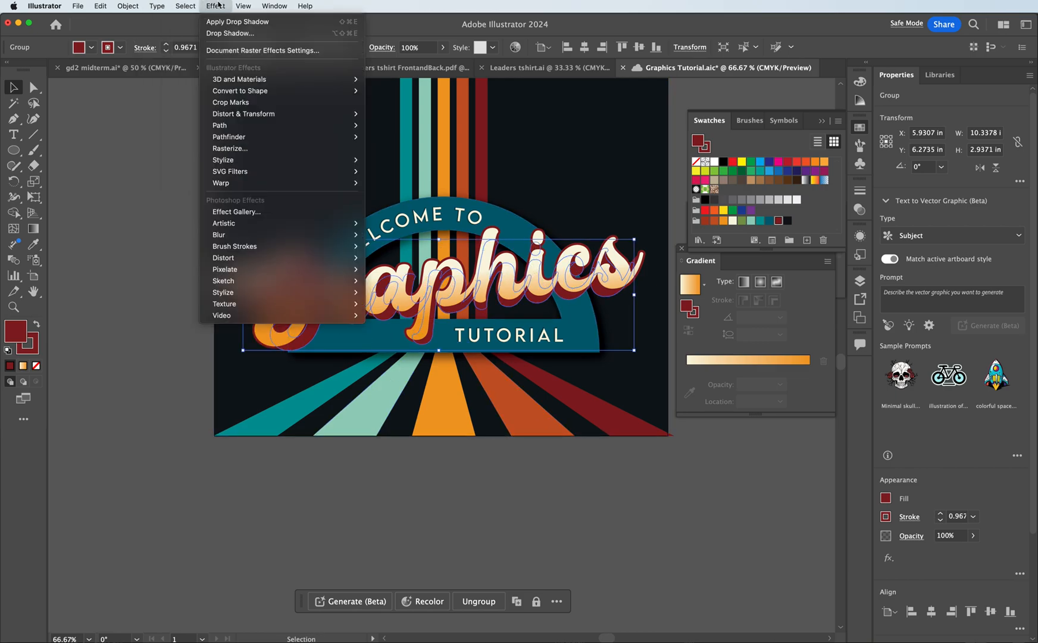
pyautogui.moveTo(273, 160)
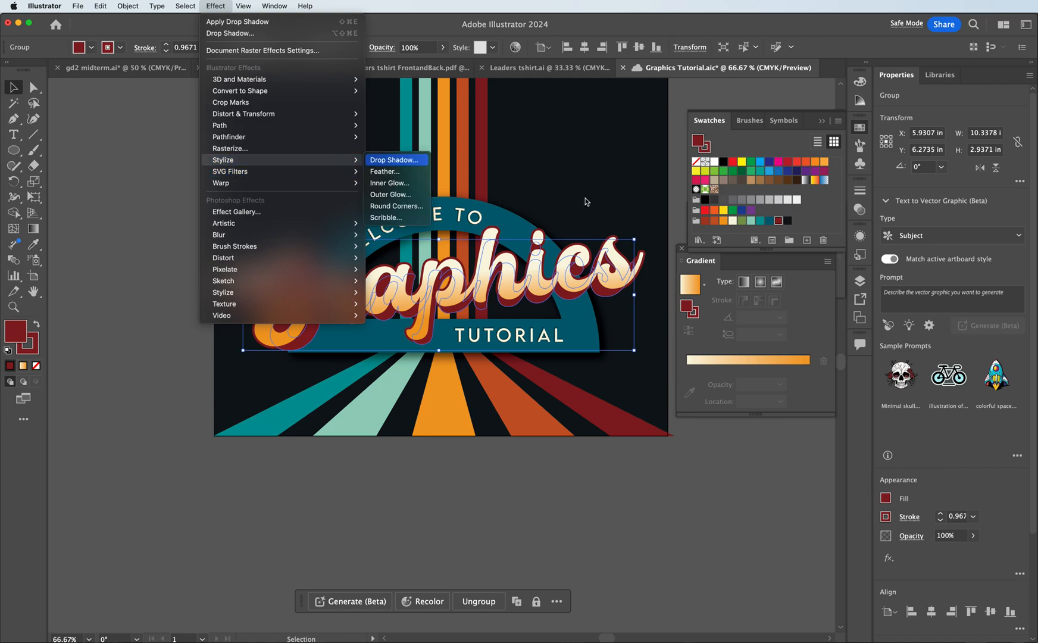
pyautogui.click(391, 160)
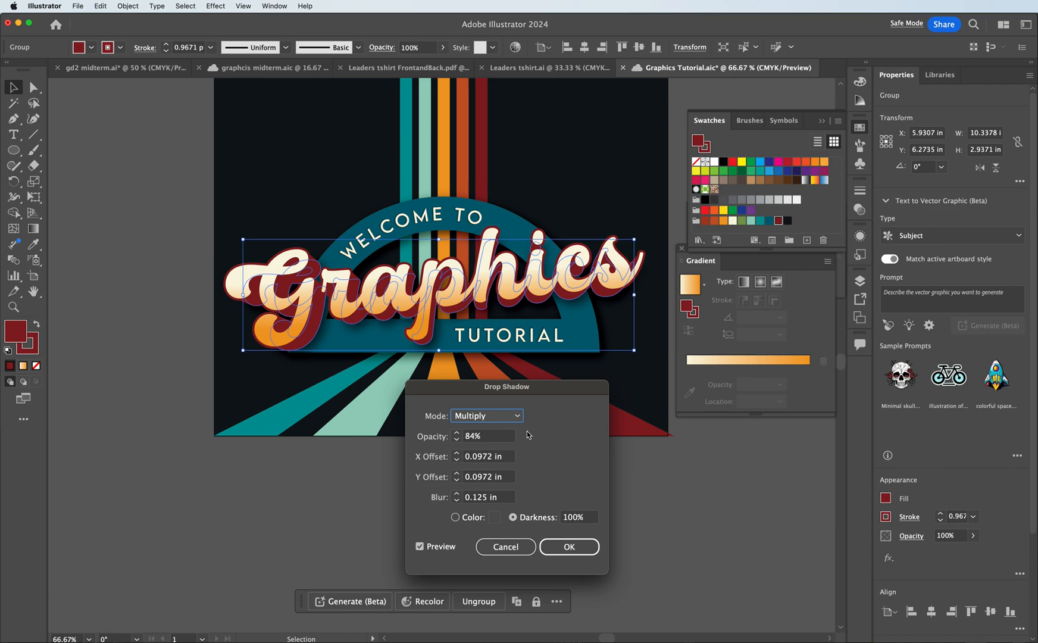
pyautogui.click(558, 548)
pyautogui.click(577, 466)
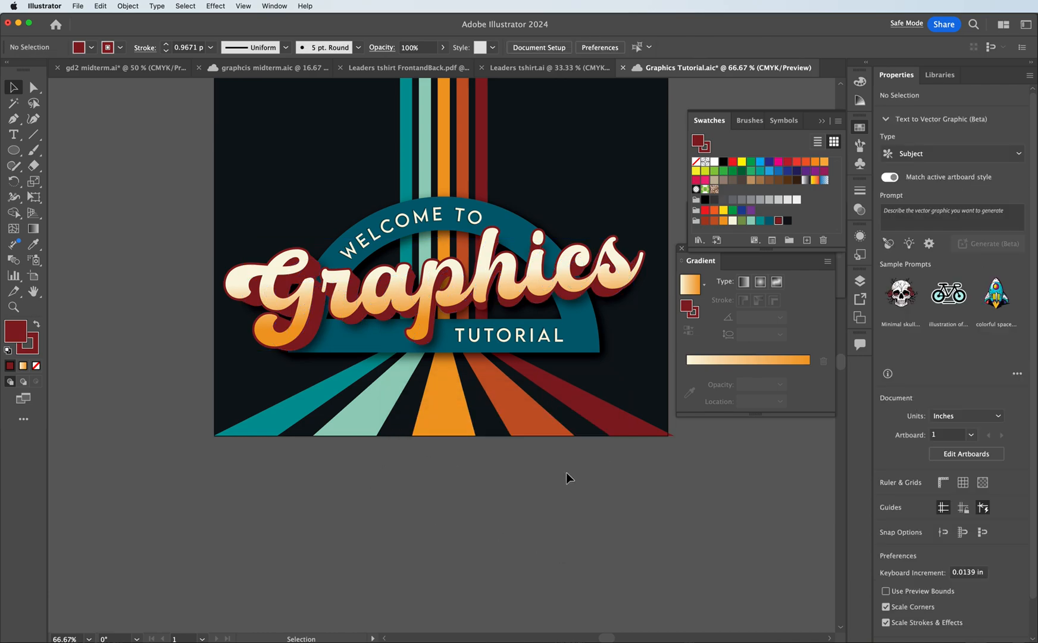
pyautogui.scroll(-3, 387, 492)
pyautogui.scroll(5, 387, 493)
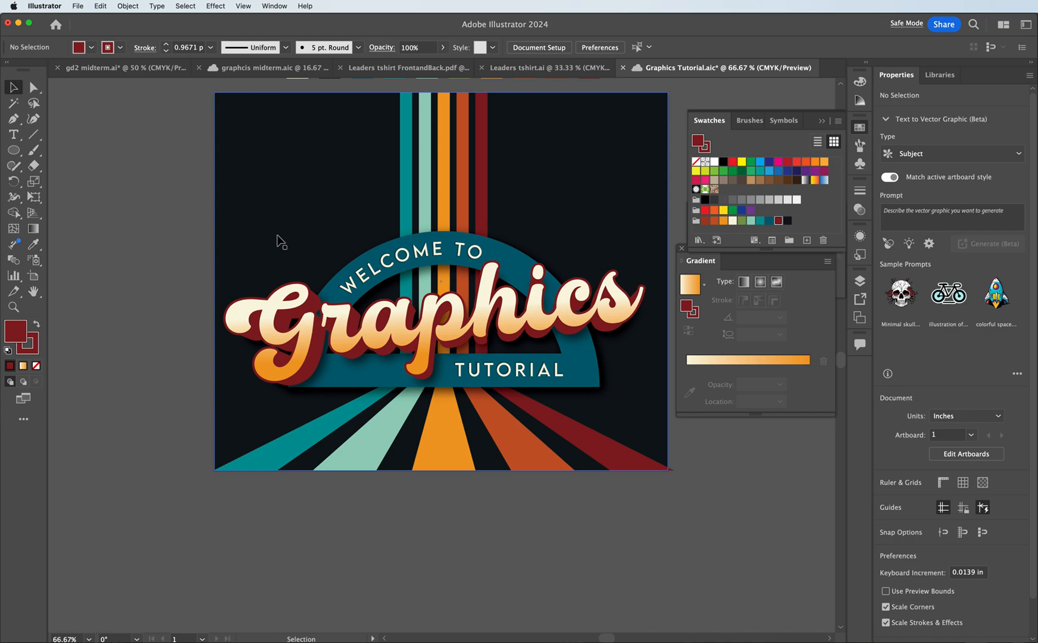
# - Replace the cream WELCOME TO text on the protractor's arc with THIS IS YOUR
pyautogui.click(34, 291)
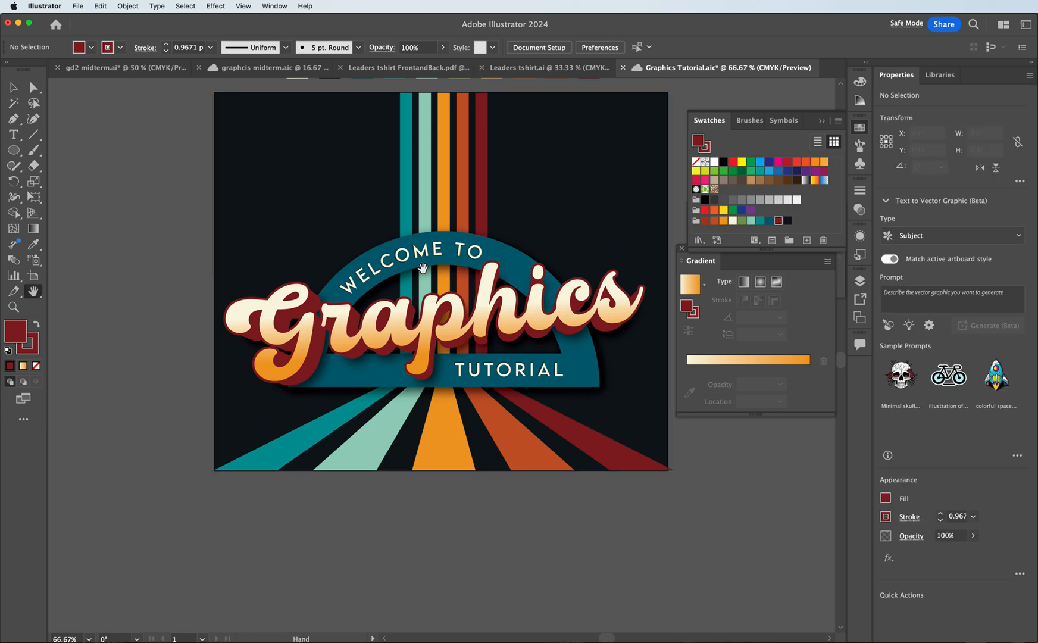
pyautogui.click(33, 244)
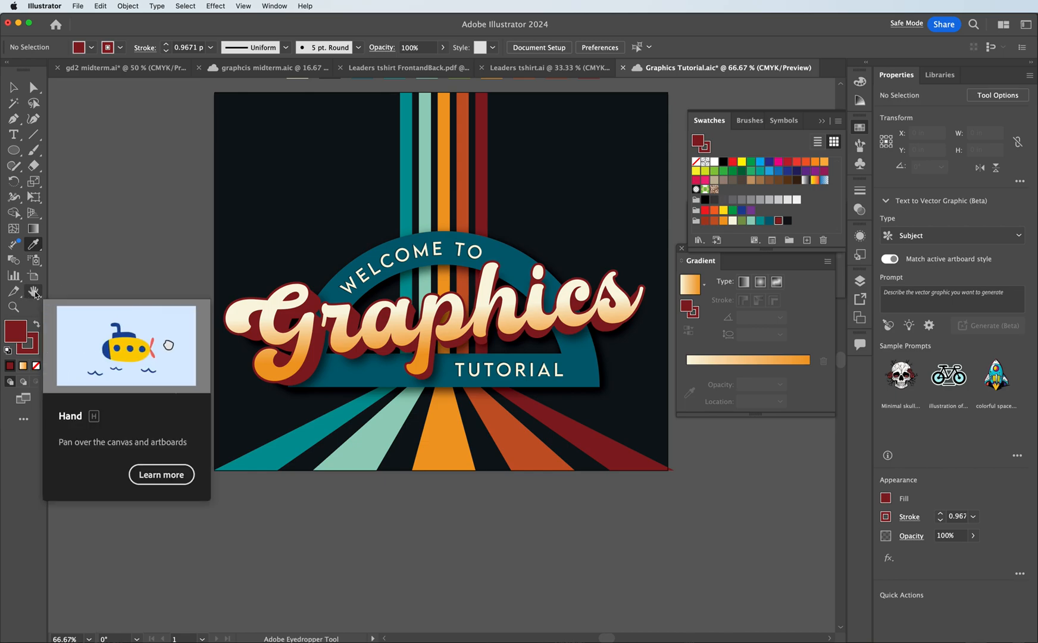
pyautogui.press('super+equal')
pyautogui.press('super+equal')
pyautogui.scroll(5, 195, 289)
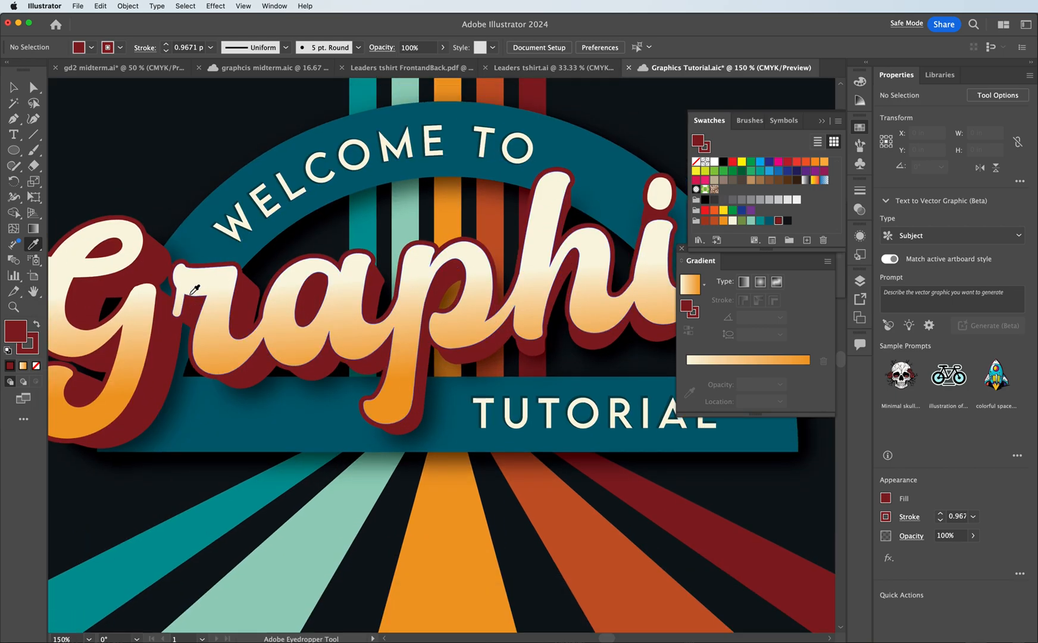
pyautogui.click(15, 89)
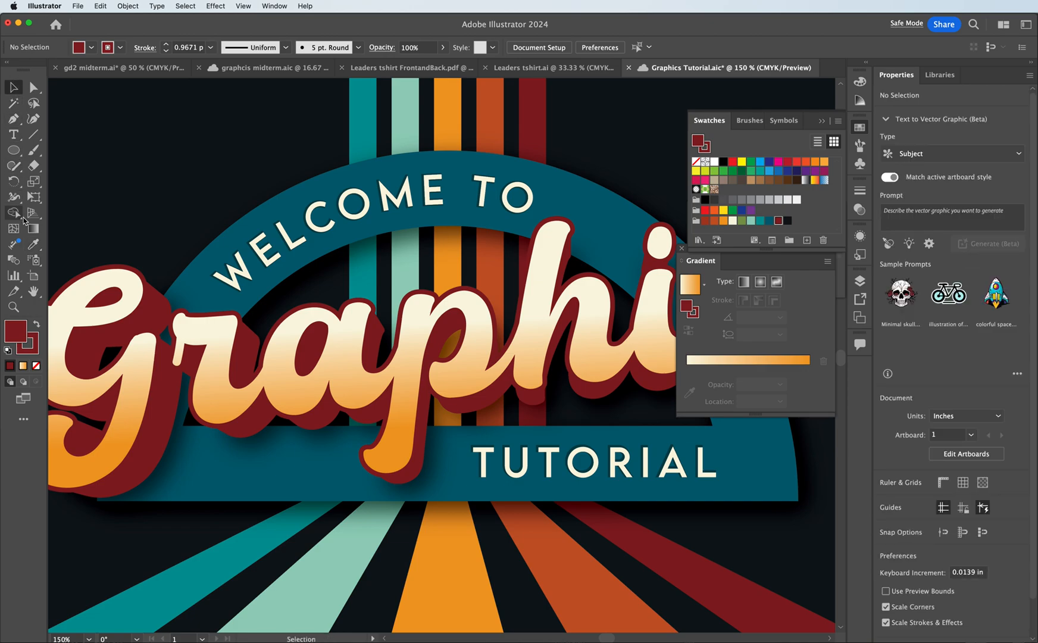
pyautogui.click(14, 135)
pyautogui.click(320, 225)
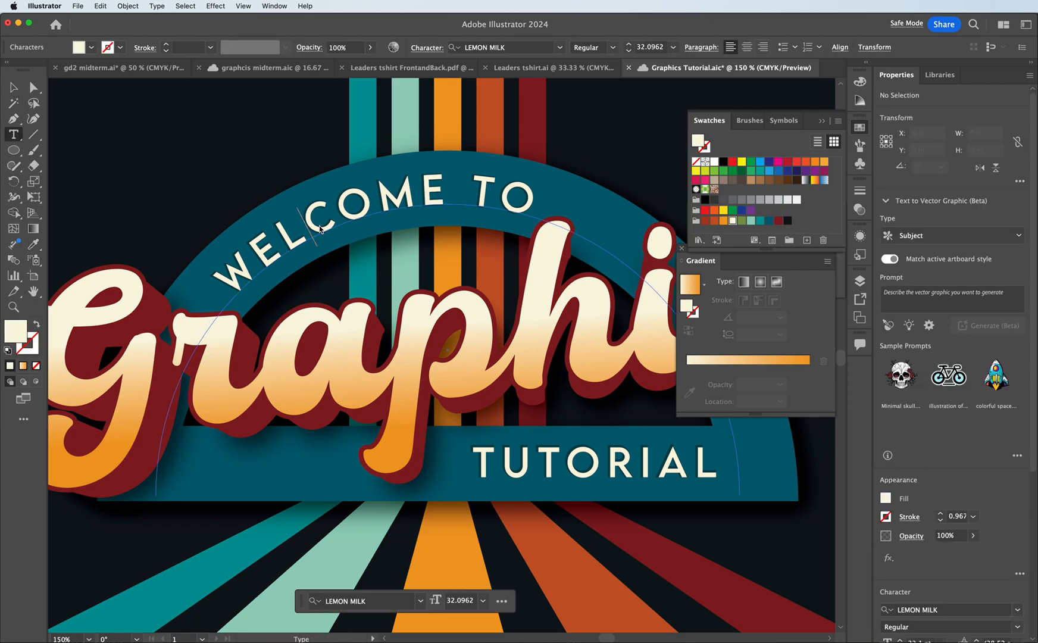
pyautogui.press('super+a')
pyautogui.write('THIS IS ')
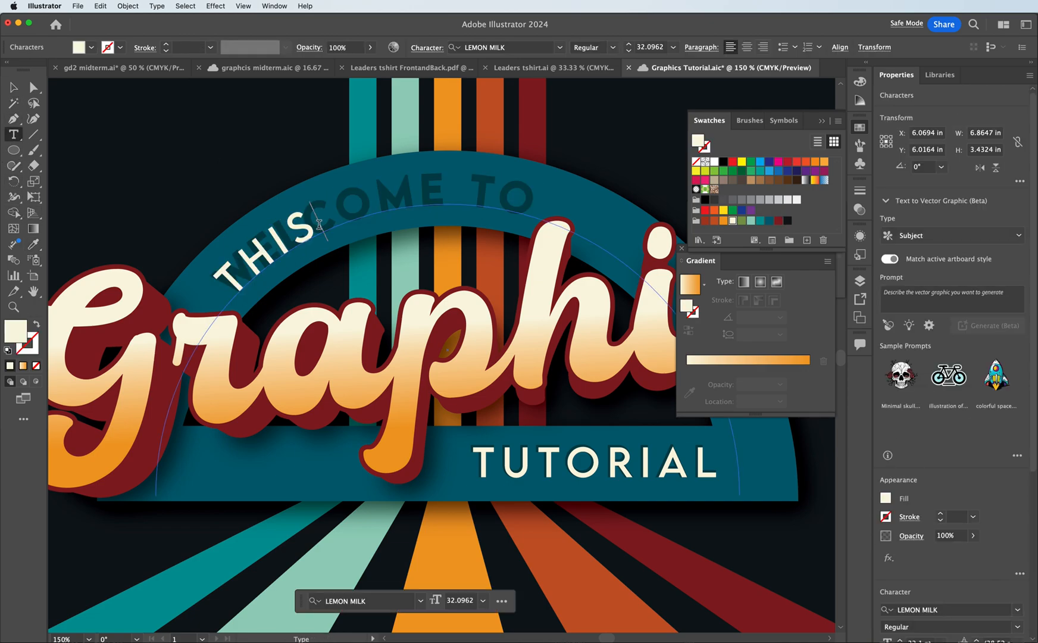
pyautogui.write('YOUR')
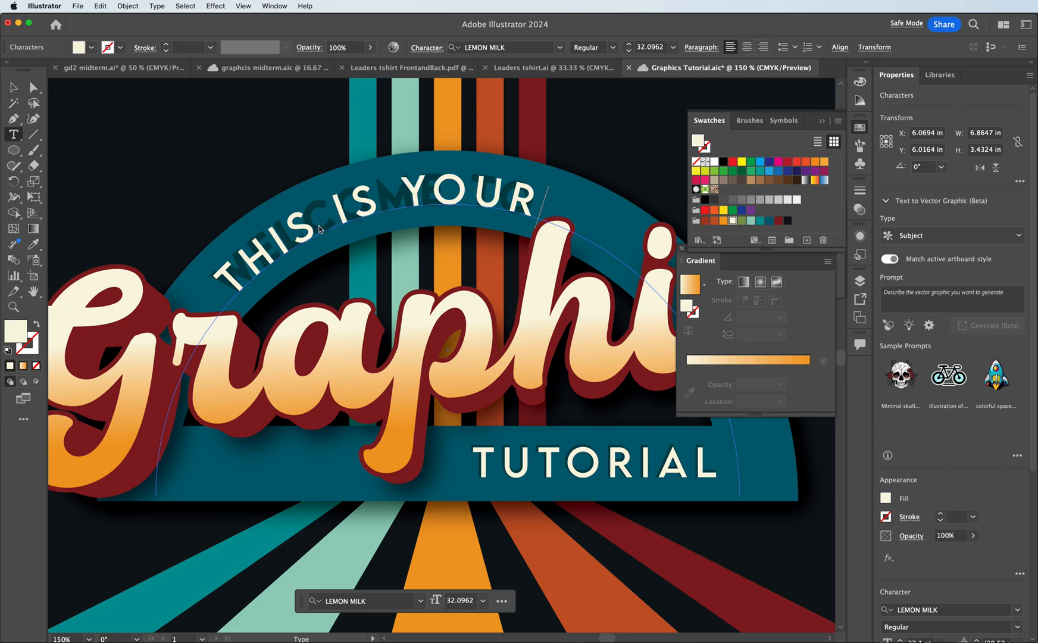
# - Slide the cream THIS IS YOUR text slightly back along the arc and send it behind the dark teal shadow text
pyautogui.click(13, 87)
pyautogui.moveTo(228, 298); pyautogui.dragTo(219, 299)
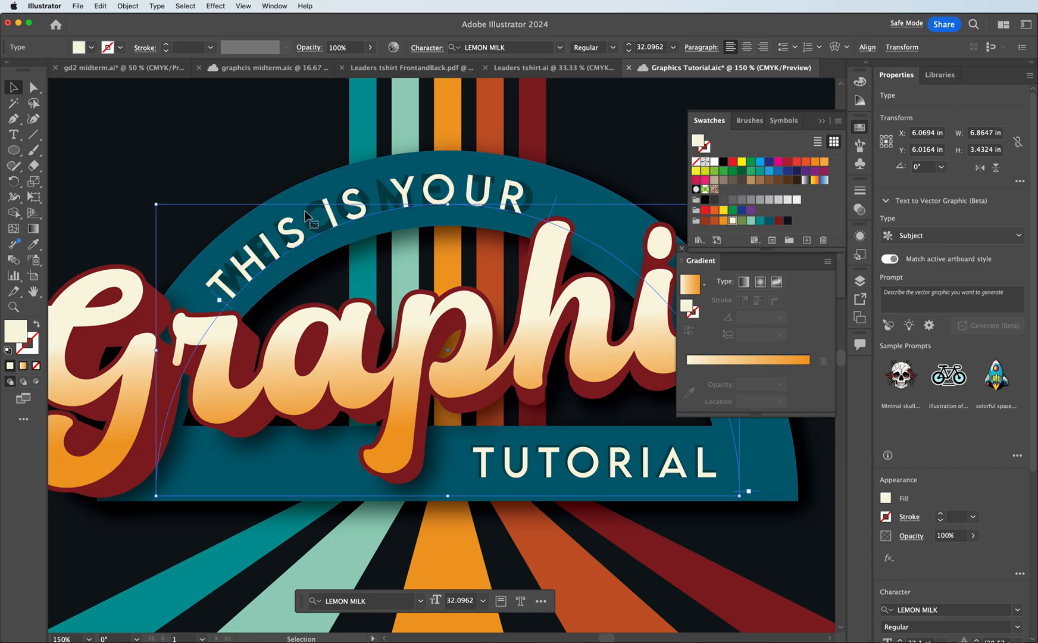
pyautogui.press('t')
pyautogui.tripleClick(533, 187)
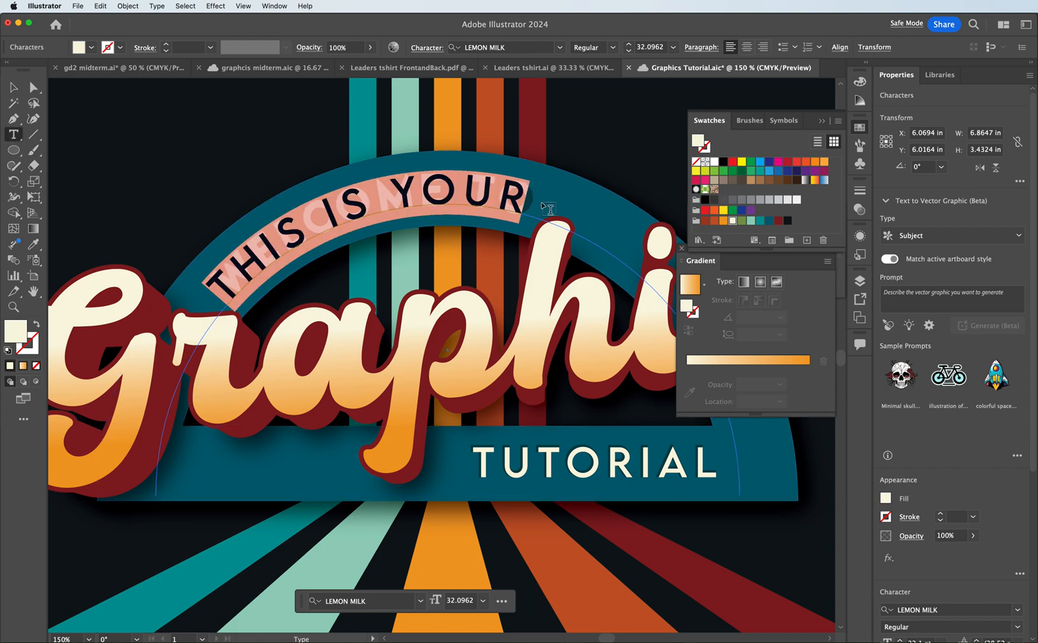
pyautogui.click(14, 90)
pyautogui.press('a')
pyautogui.press('super+[')
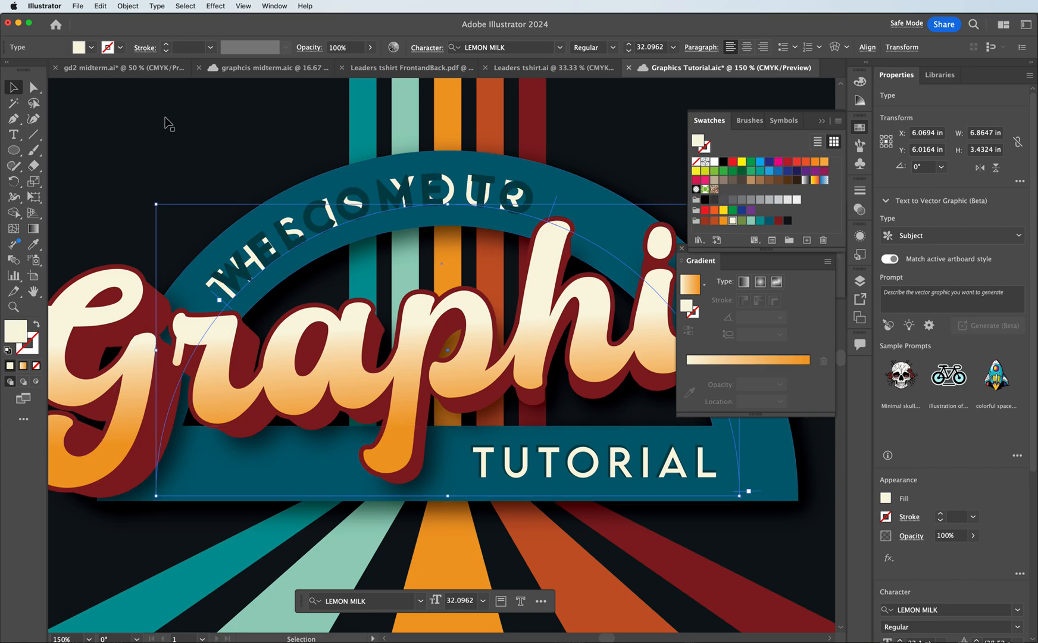
# - Replace the dark teal WELCOME TO shadow text with THIS IS YOUR, aligning it along the arc behind the cream text
pyautogui.doubleClick(259, 243)
pyautogui.press('super+a')
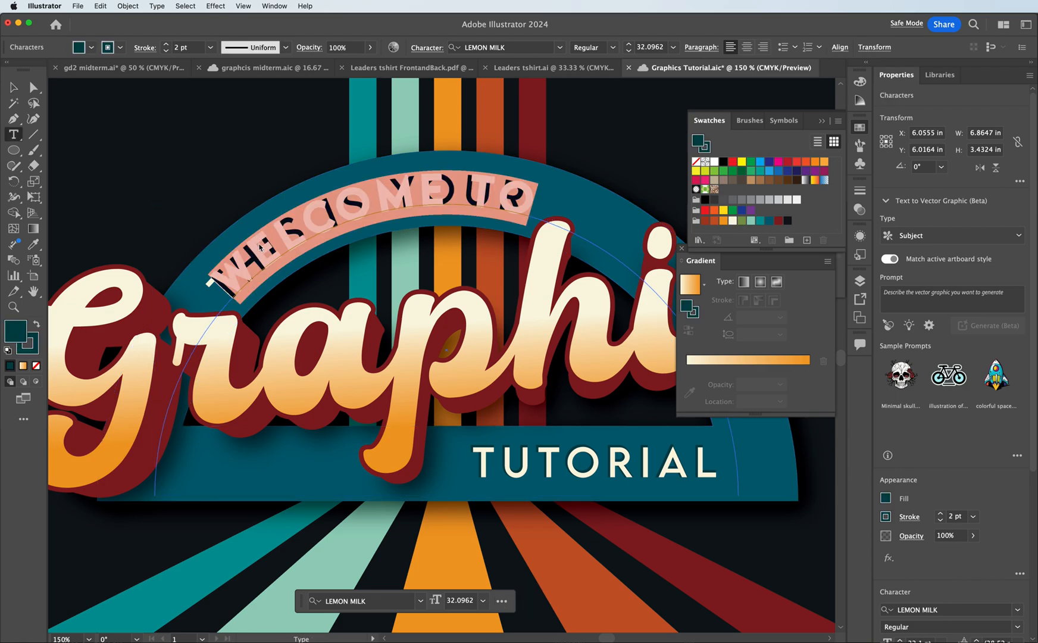
pyautogui.write('THIS IS YO')
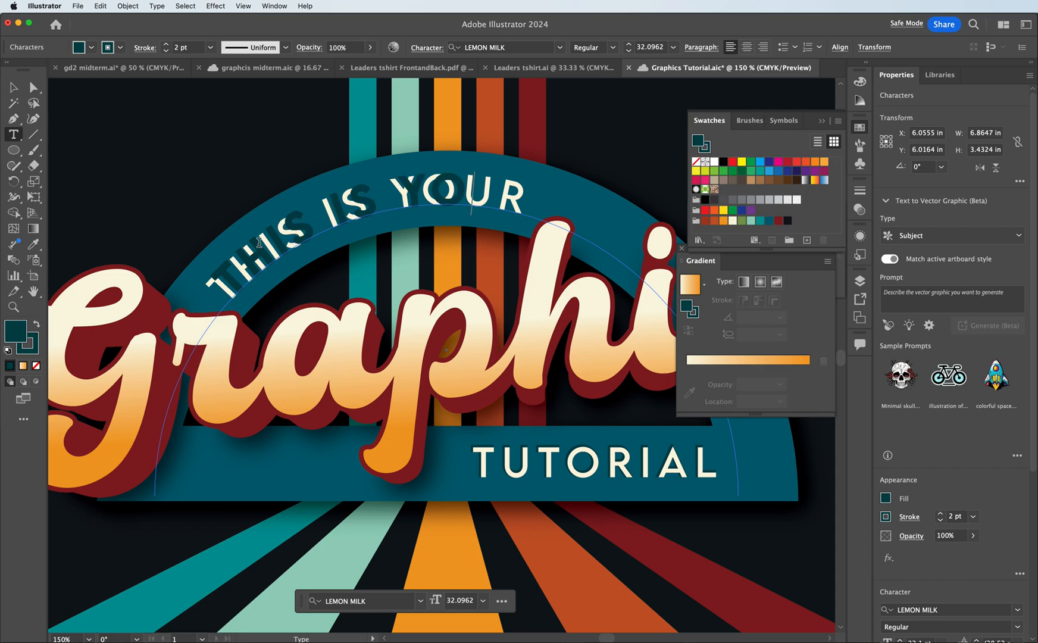
pyautogui.write('UR')
pyautogui.click(13, 87)
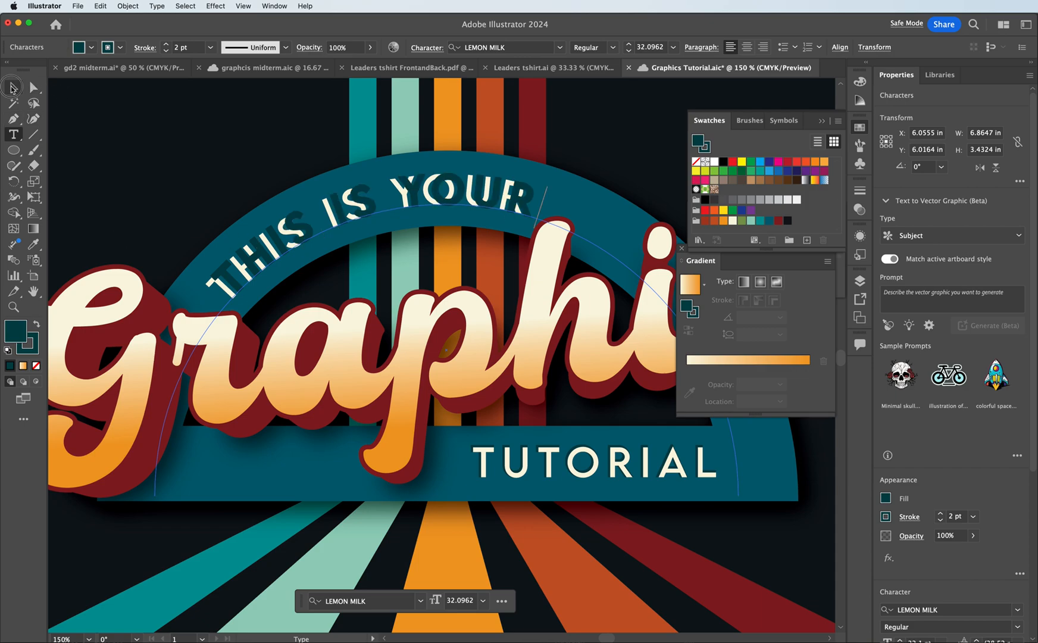
pyautogui.moveTo(204, 283); pyautogui.dragTo(200, 288)
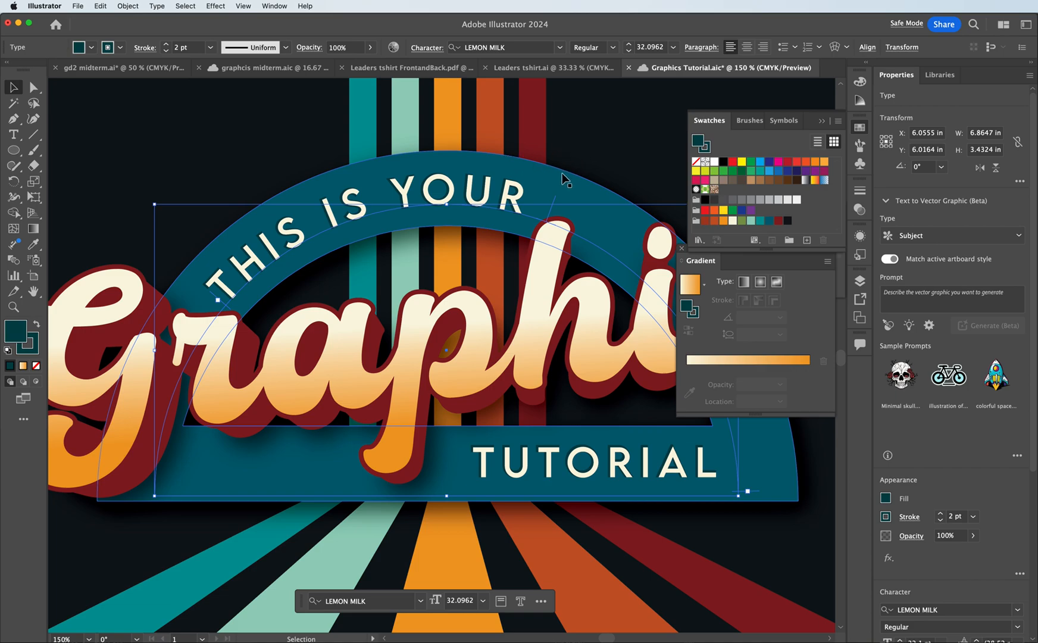
pyautogui.press('super+minus')
pyautogui.press('super+minus')
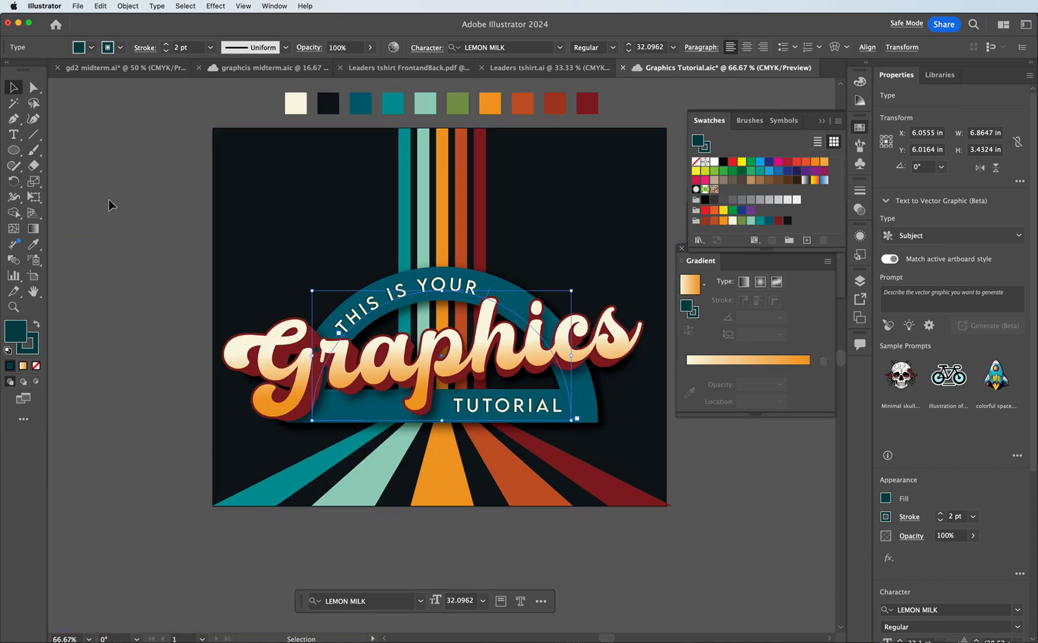
pyautogui.click(109, 199)
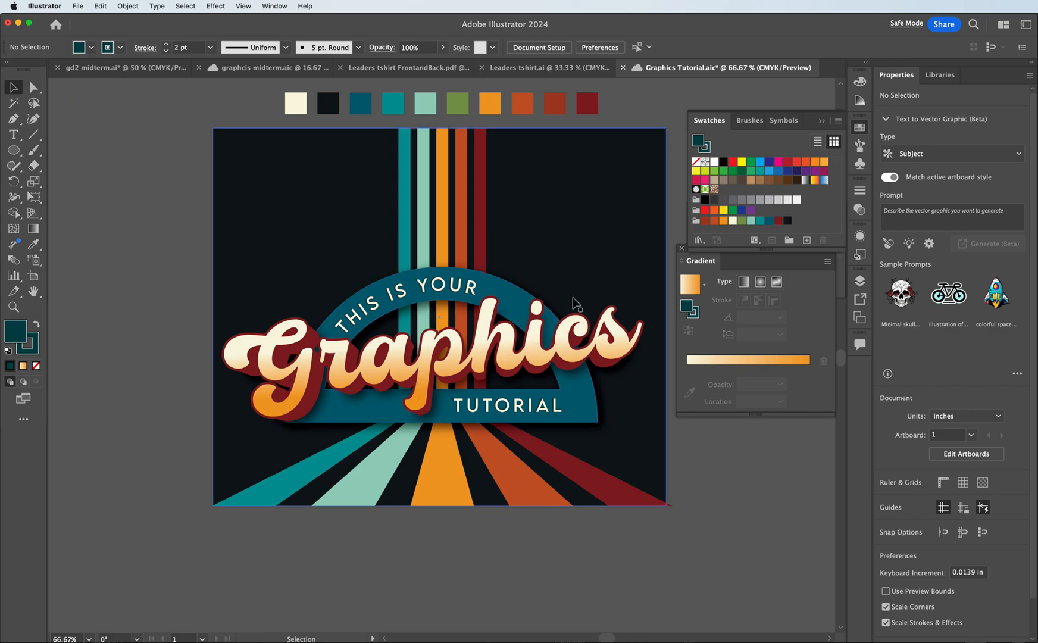
# - Fill the background rectangle with a linear gradient from near-black at 0% to dark teal at 100%, removing the extra color stops
pyautogui.click(303, 188)
pyautogui.click(145, 256)
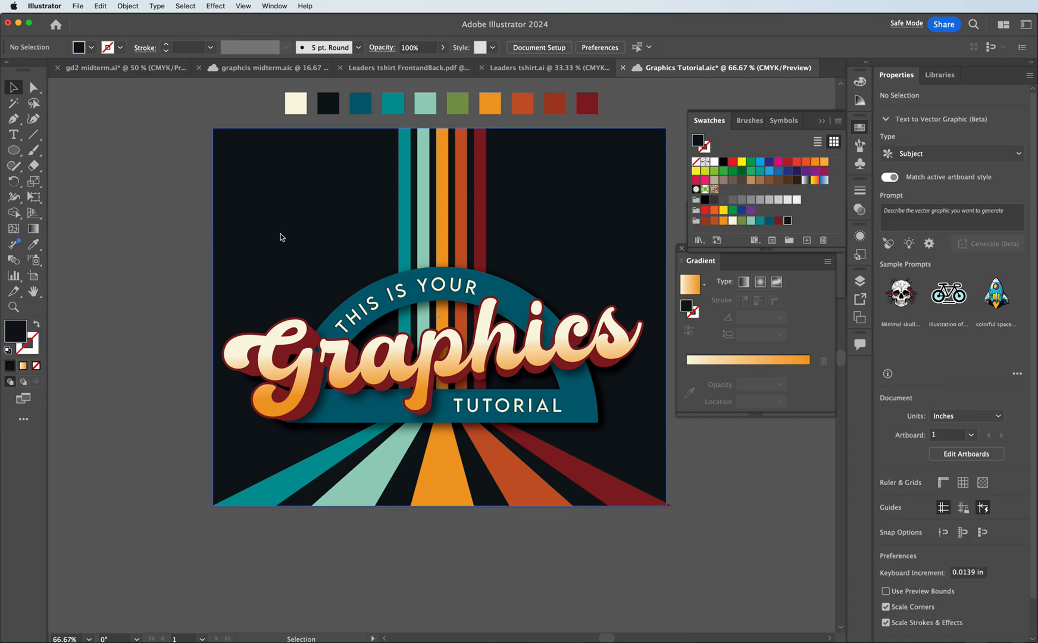
pyautogui.click(281, 236)
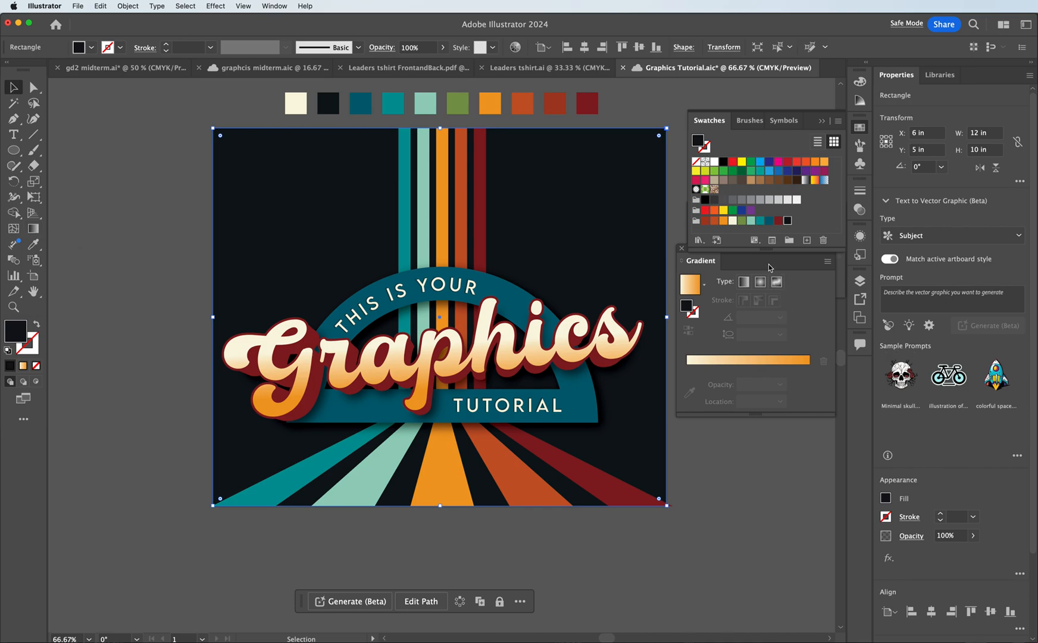
pyautogui.moveTo(788, 221); pyautogui.dragTo(767, 388)
pyautogui.click(686, 384)
pyautogui.moveTo(771, 223); pyautogui.dragTo(791, 383)
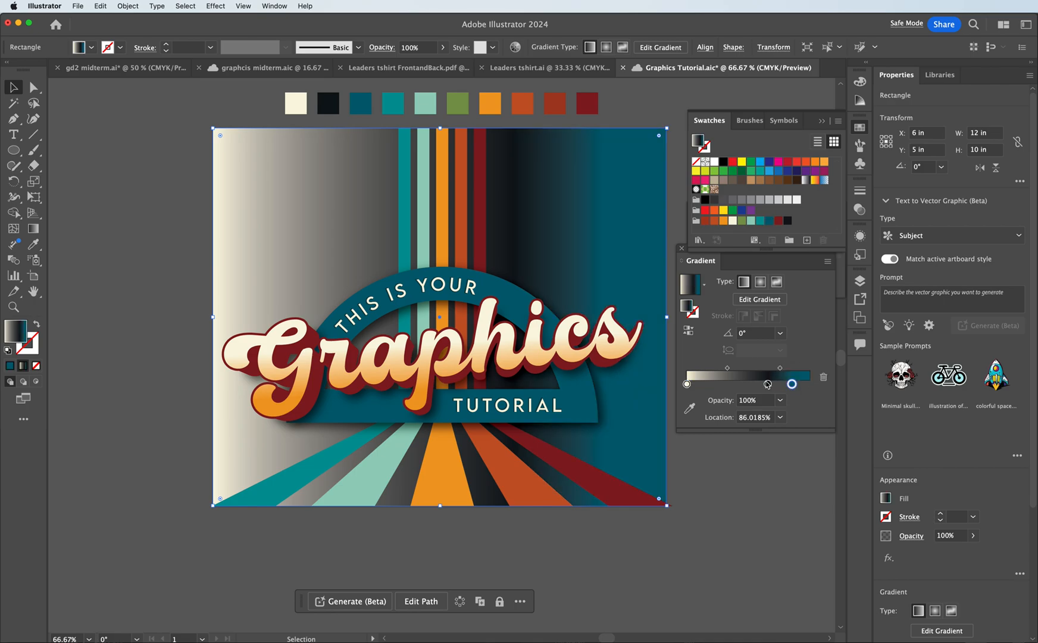
pyautogui.moveTo(686, 384); pyautogui.dragTo(690, 414)
pyautogui.moveTo(768, 384); pyautogui.dragTo(661, 390)
pyautogui.moveTo(791, 386); pyautogui.dragTo(808, 384)
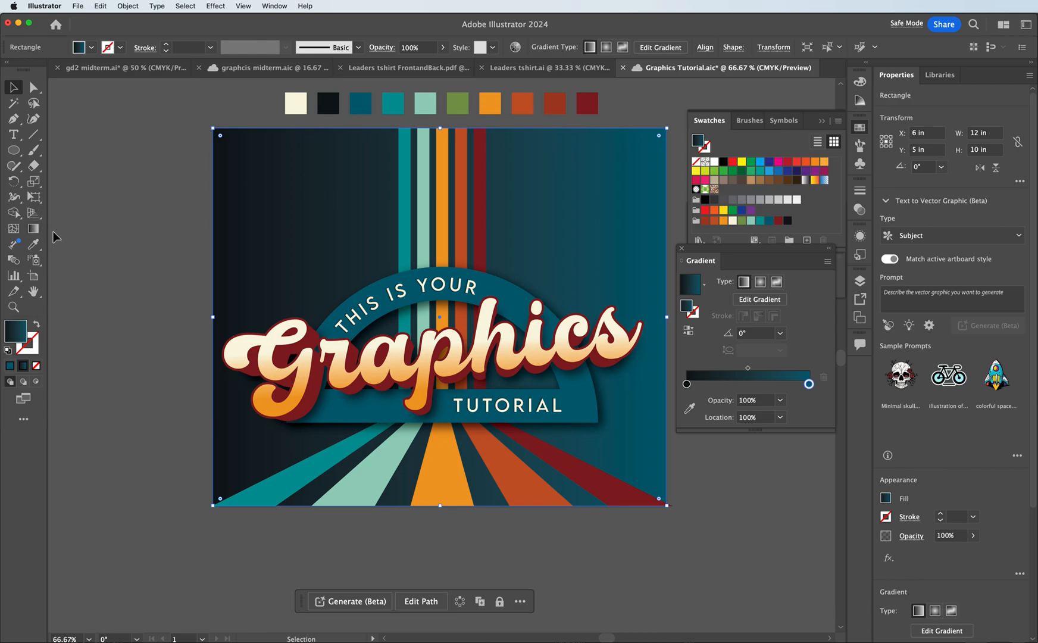
# - Run the background gradient vertically at 90°, from near-black at the protractor's base to dark teal above the artboard
pyautogui.click(33, 229)
pyautogui.moveTo(337, 98)
pyautogui.mouseDown()
pyautogui.moveTo(332, 234)
pyautogui.moveTo(347, 95)
pyautogui.mouseUp()
pyautogui.scroll(-5, 334, 291)
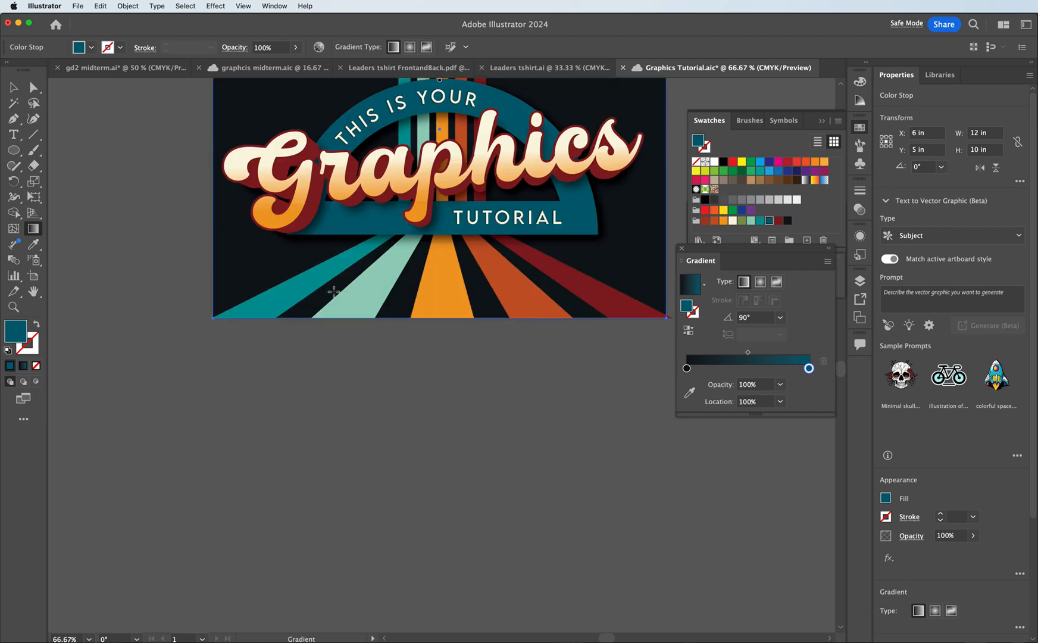
pyautogui.scroll(10, 334, 292)
pyautogui.scroll(-2, 334, 291)
pyautogui.moveTo(325, 494); pyautogui.dragTo(324, 140)
pyautogui.scroll(-7, 350, 196)
pyautogui.scroll(5, 372, 270)
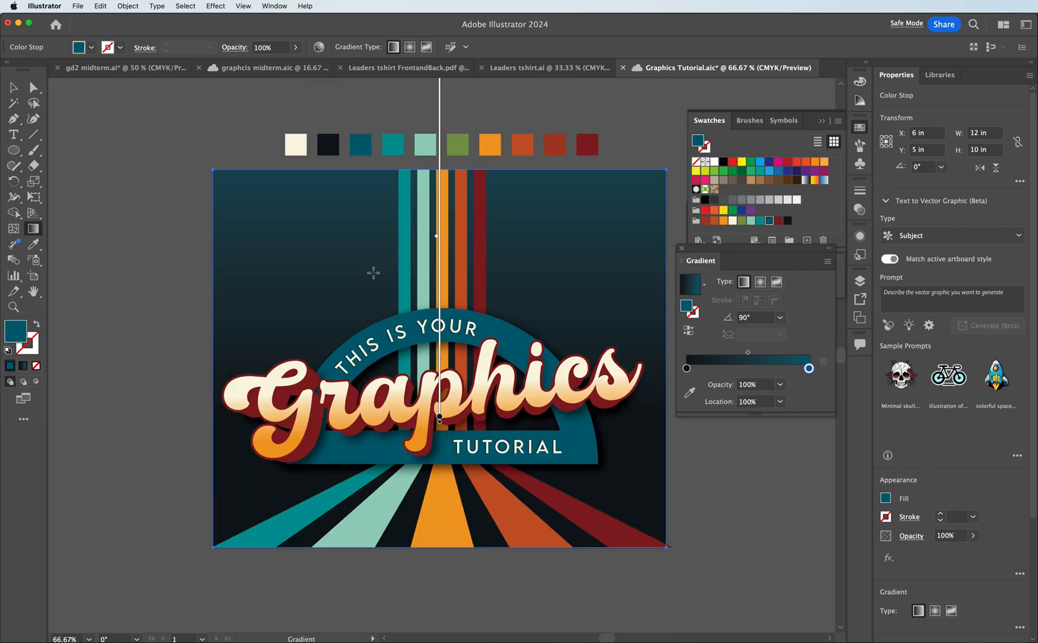
pyautogui.moveTo(436, 467); pyautogui.dragTo(439, 87)
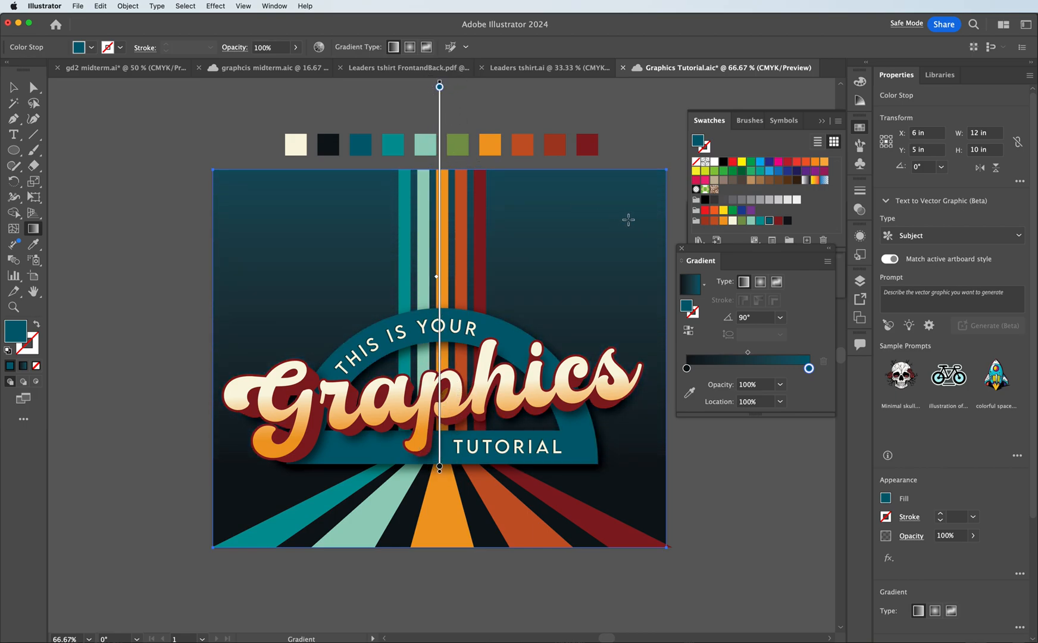
pyautogui.press('v')
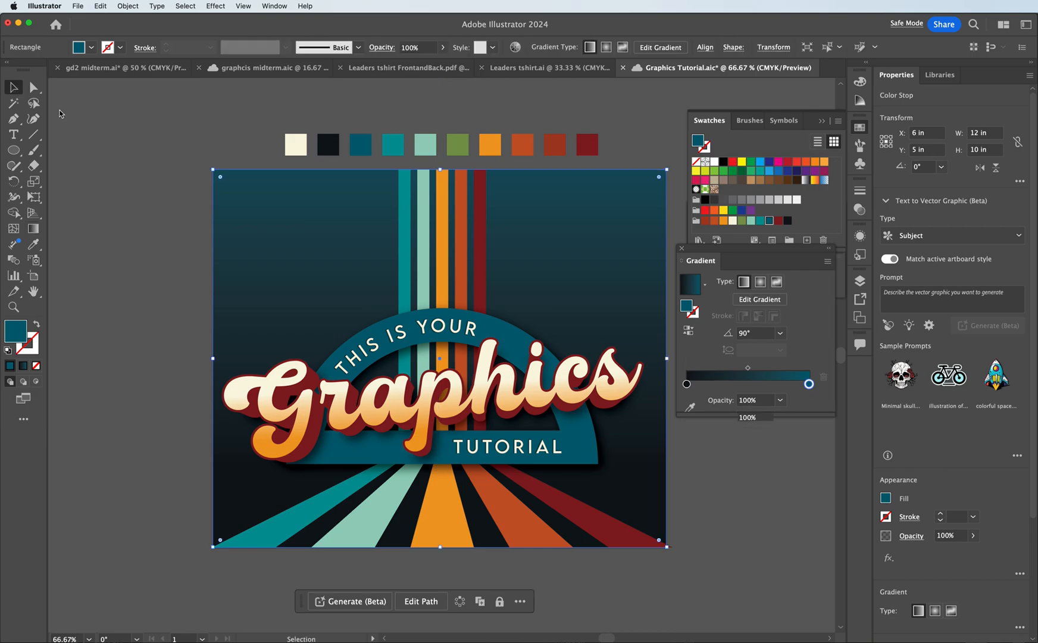
pyautogui.scroll(-2, 391, 220)
pyautogui.scroll(2, 391, 221)
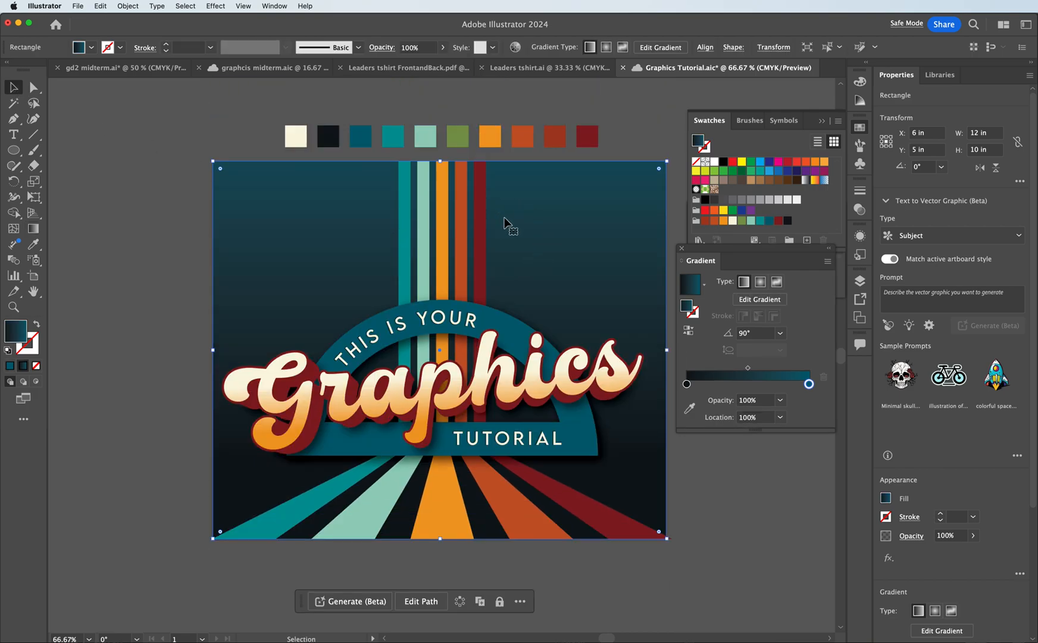
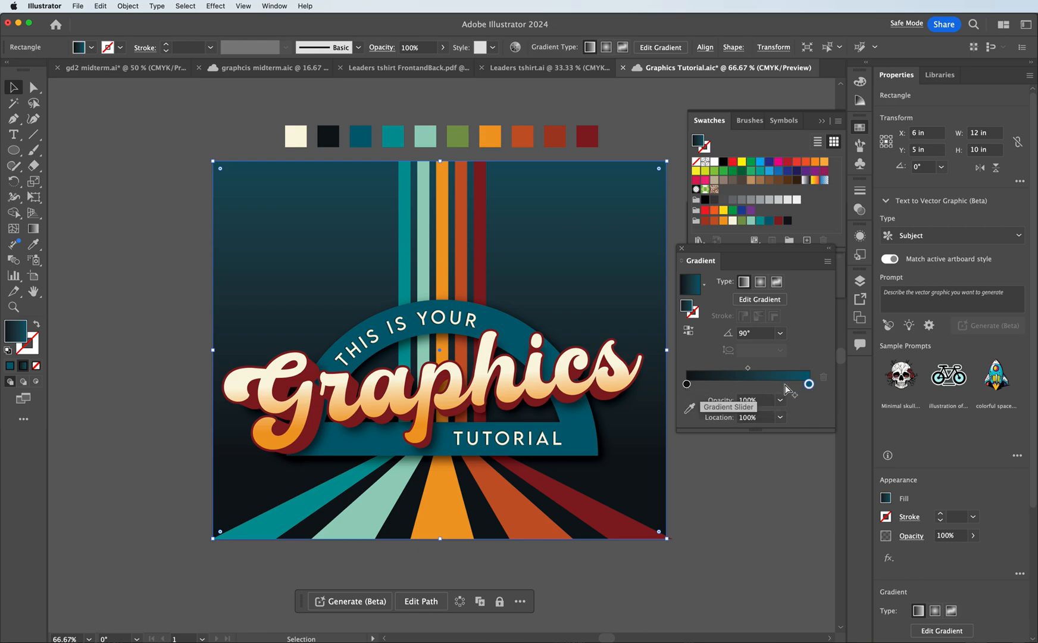
# - Recolor the gradient's dark teal stop with the background's sampled near-black, lighten its K value to 48%, and deselect the rectangle
pyautogui.click(689, 409)
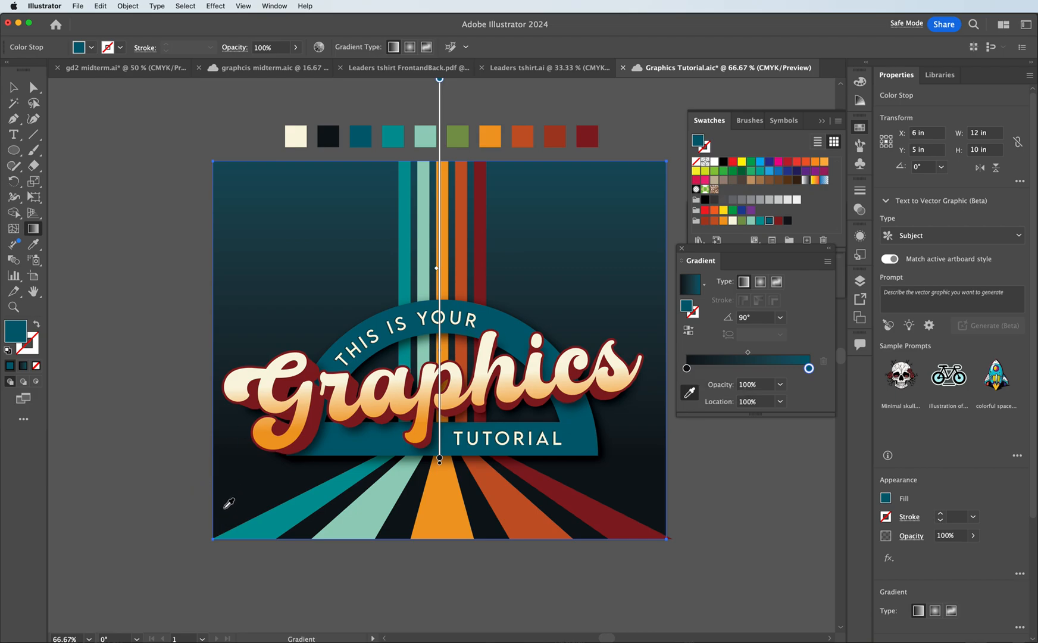
pyautogui.click(221, 529)
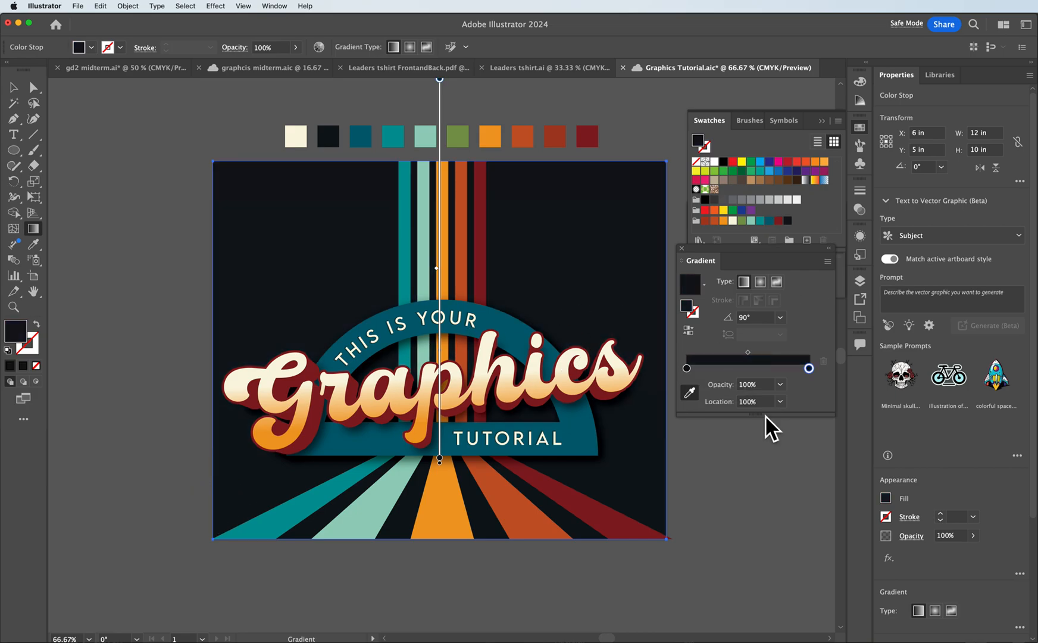
pyautogui.doubleClick(809, 369)
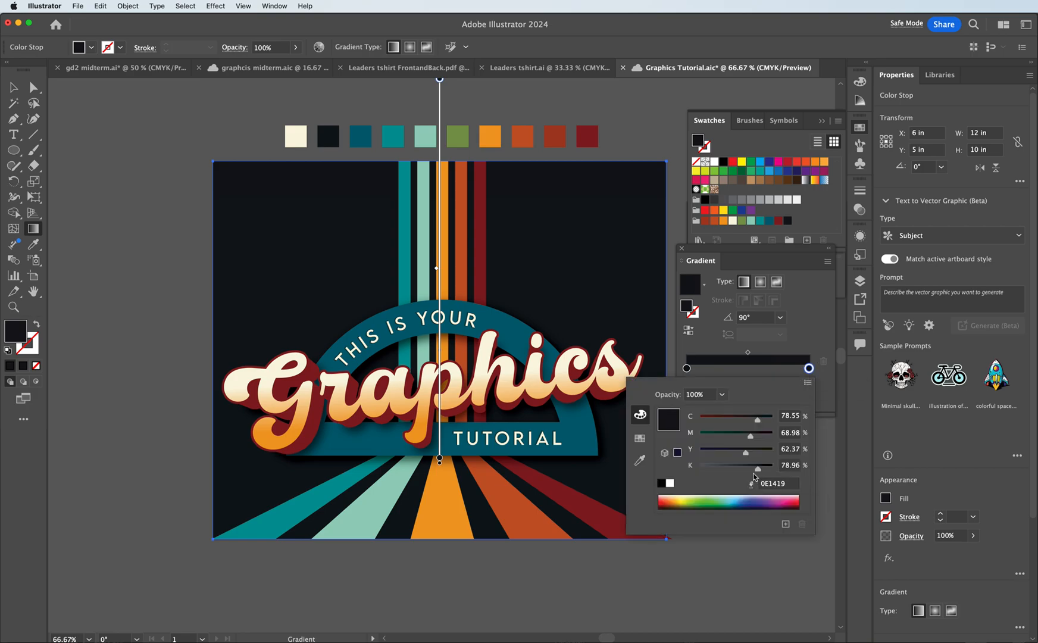
pyautogui.moveTo(751, 469); pyautogui.dragTo(735, 472)
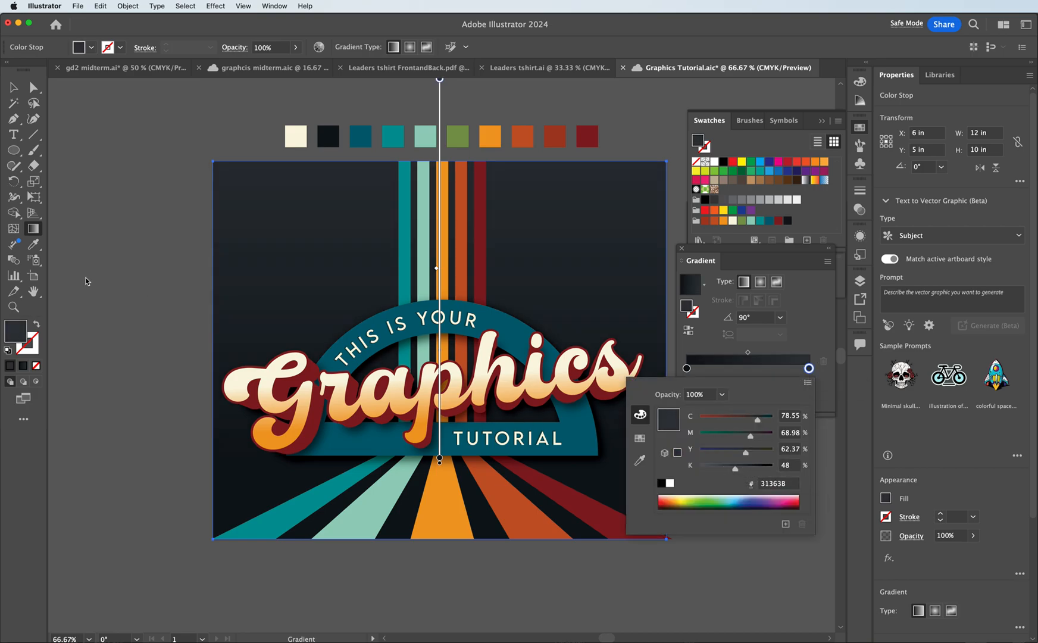
pyautogui.click(15, 88)
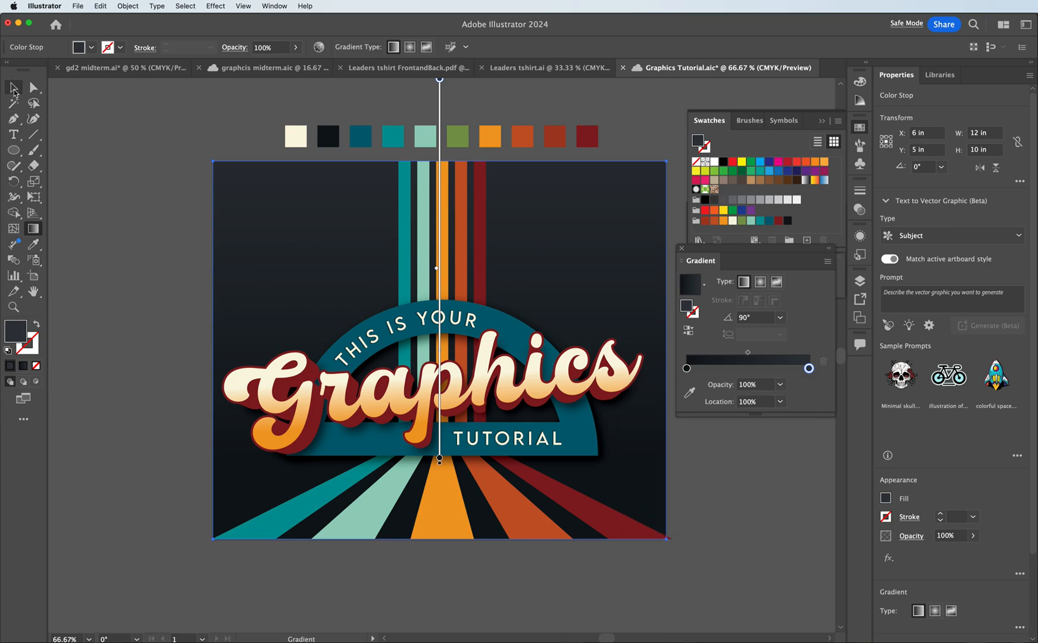
pyautogui.click(14, 88)
pyautogui.click(98, 139)
pyautogui.scroll(1, 94, 311)
pyautogui.scroll(-3, 91, 306)
pyautogui.scroll(2, 91, 307)
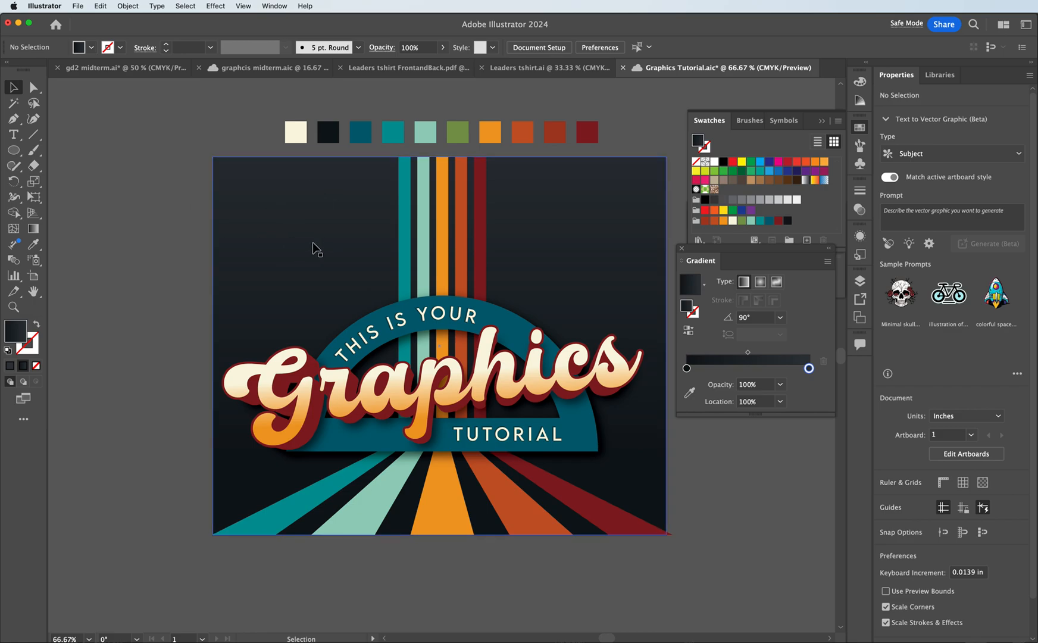
# - Draw a small circle with the Ellipse tool on the empty canvas beside the artboard's upper left side
pyautogui.moveTo(606, 638); pyautogui.dragTo(607, 638)
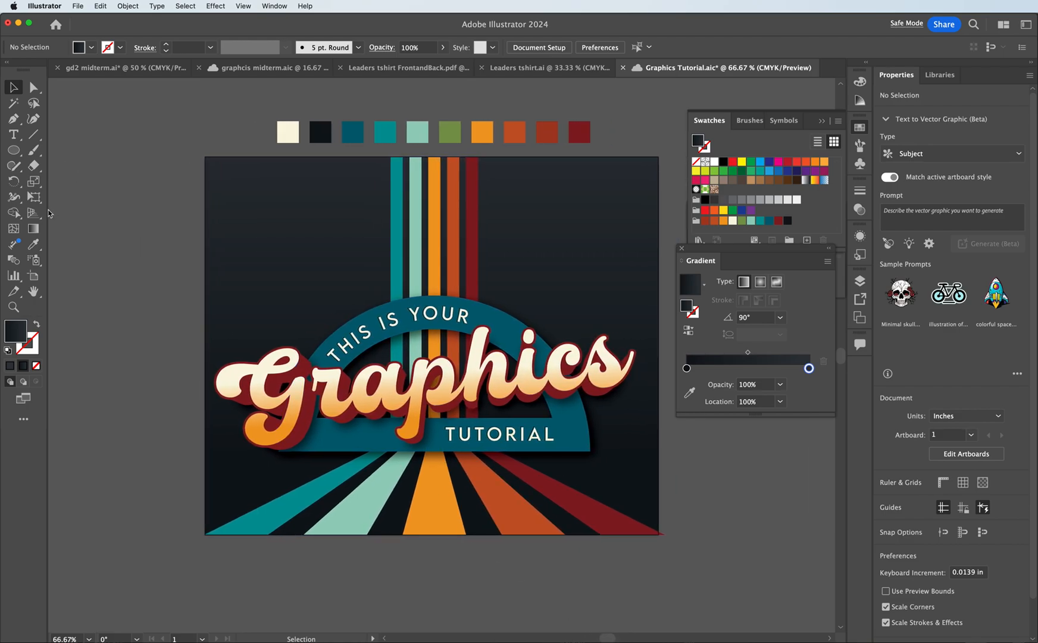
pyautogui.click(13, 151)
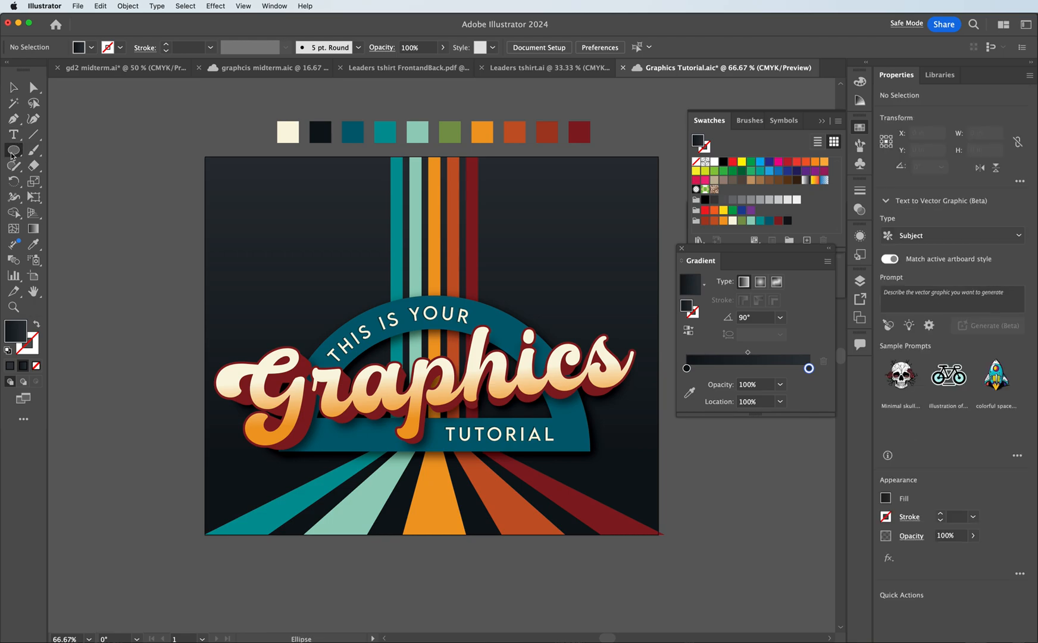
pyautogui.moveTo(94, 183)
pyautogui.mouseDown()
pyautogui.moveTo(176, 263)
pyautogui.moveTo(166, 254)
pyautogui.mouseUp()
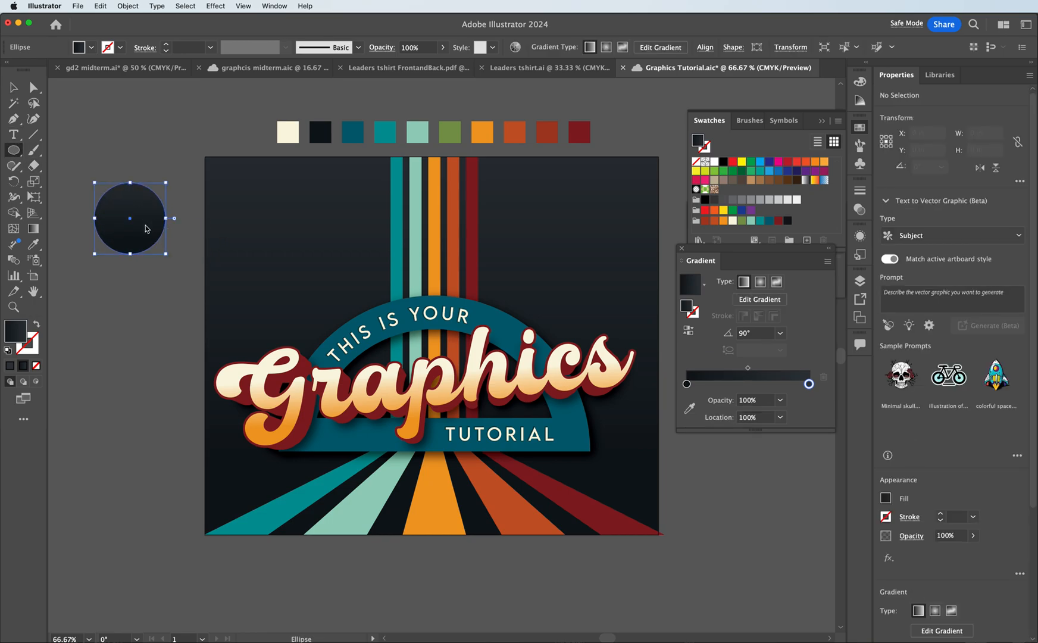
# - Apply a Pucker & Bloat effect of -82% to the circle beside the artboard, shaping it into a four-pointed star
pyautogui.click(218, 7)
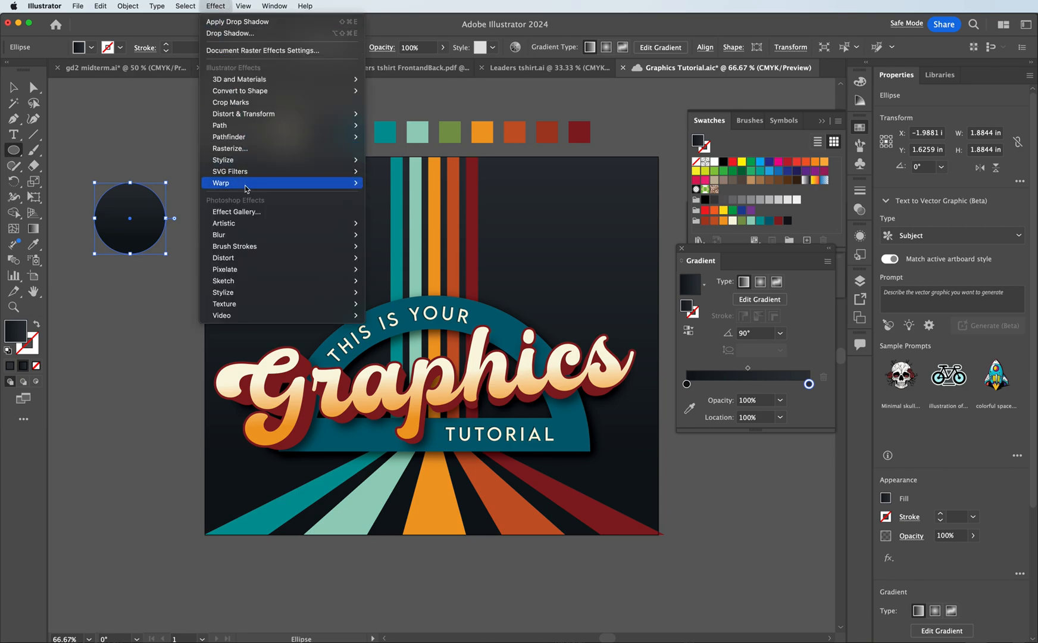
pyautogui.moveTo(240, 165)
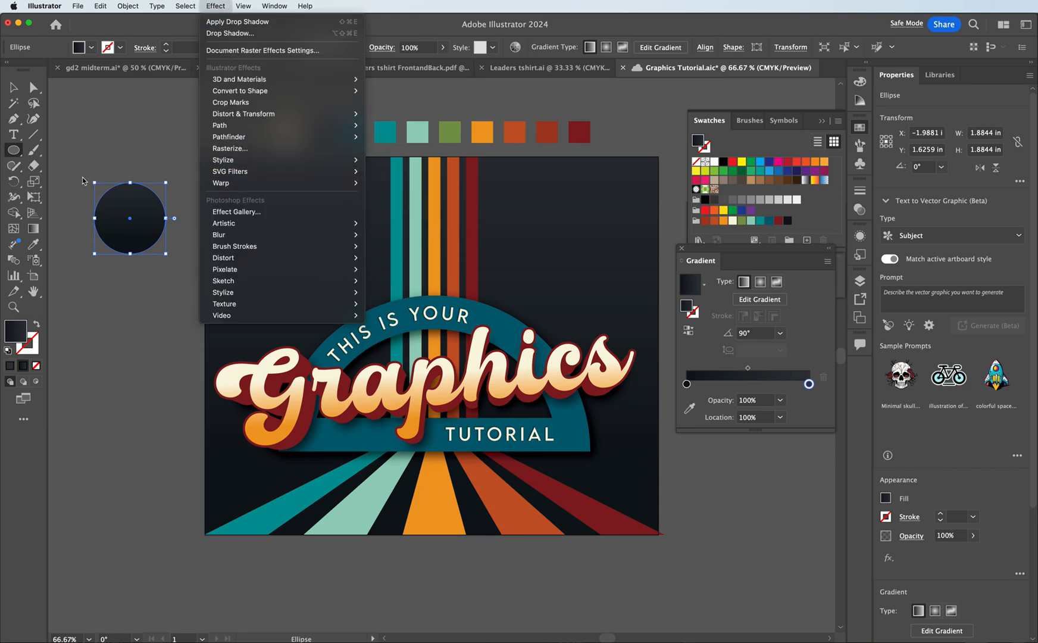
pyautogui.moveTo(253, 114)
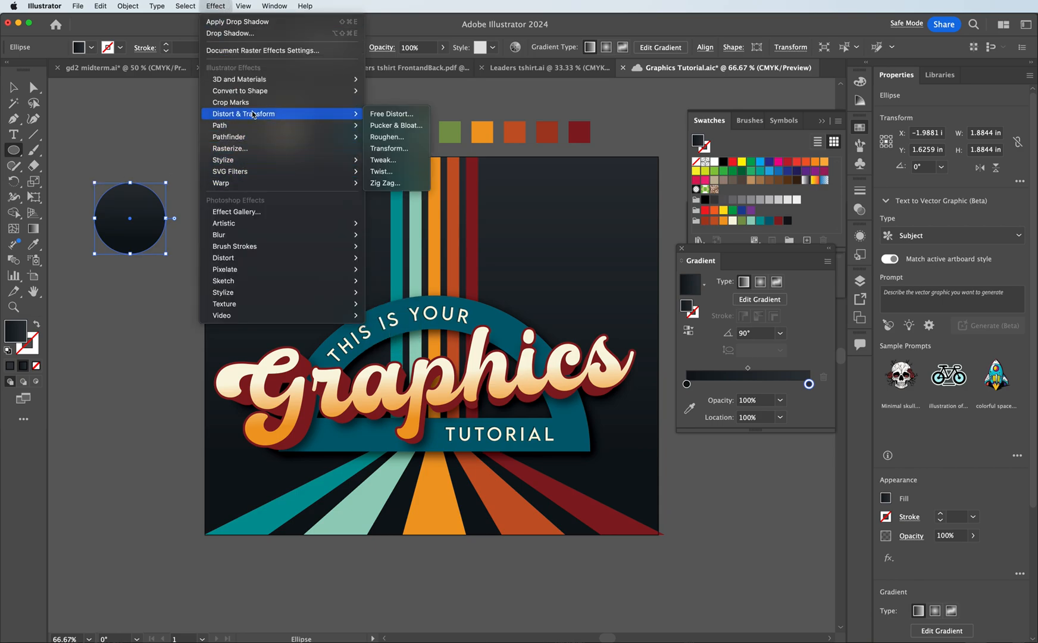
pyautogui.click(398, 126)
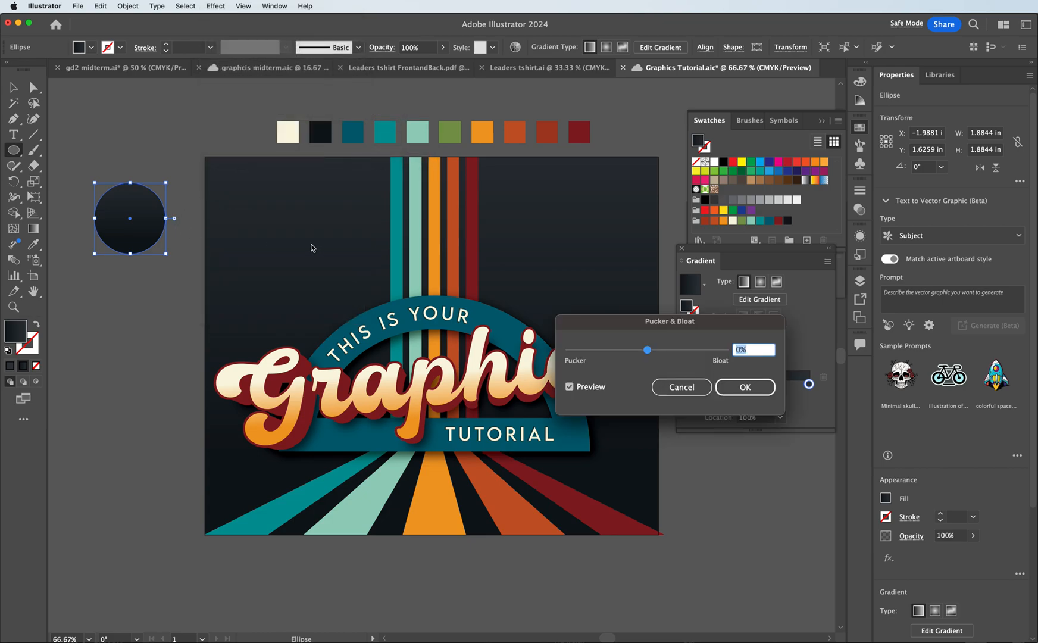
pyautogui.moveTo(648, 355); pyautogui.dragTo(615, 355)
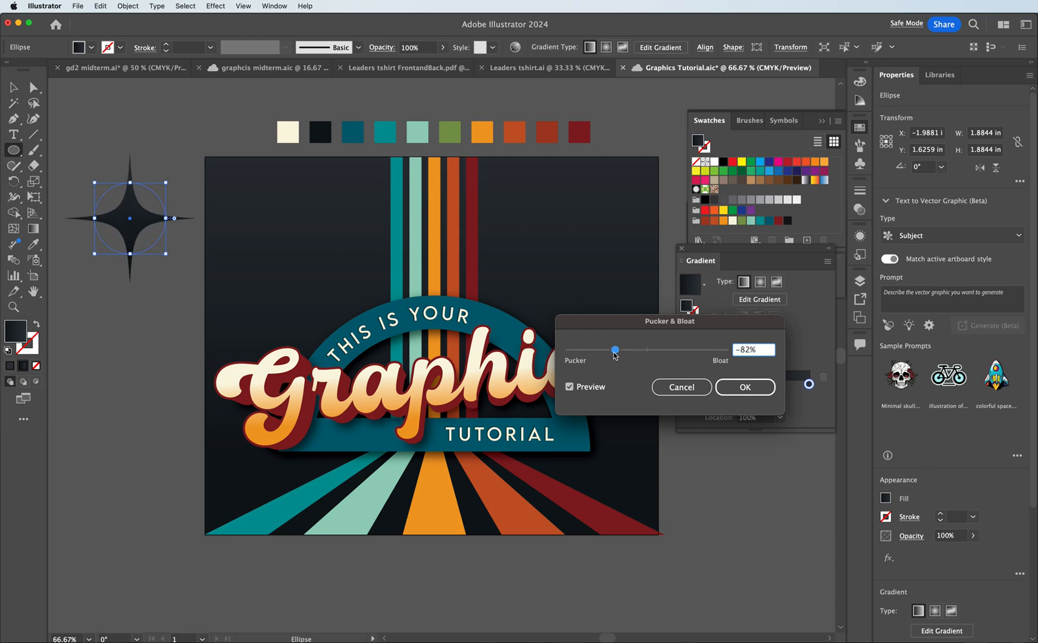
pyautogui.click(745, 388)
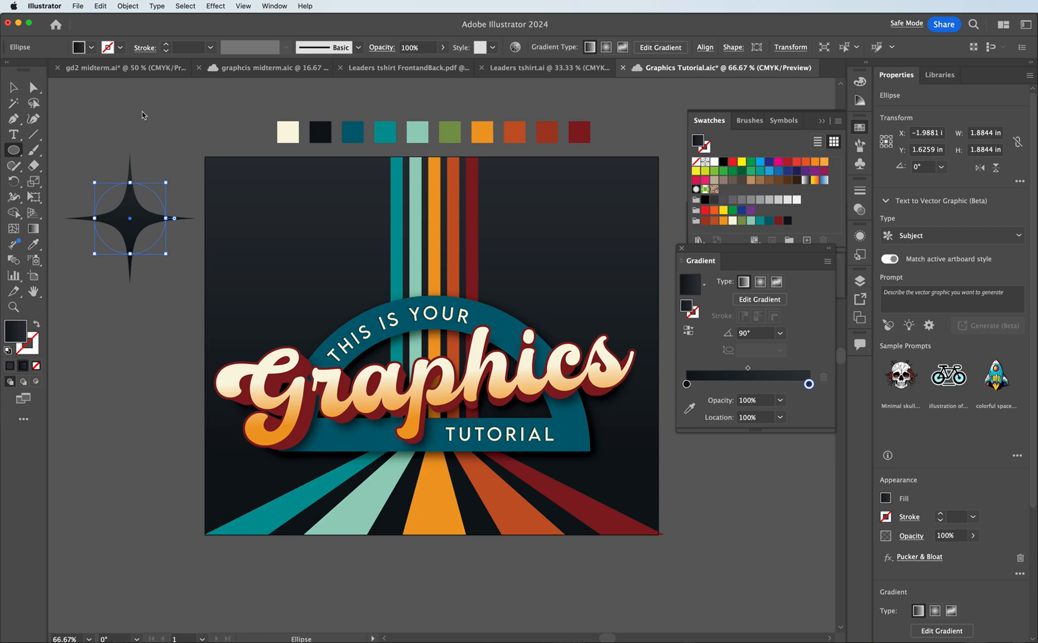
# - Expand the appearance of the four-pointed star into an editable path
pyautogui.click(131, 7)
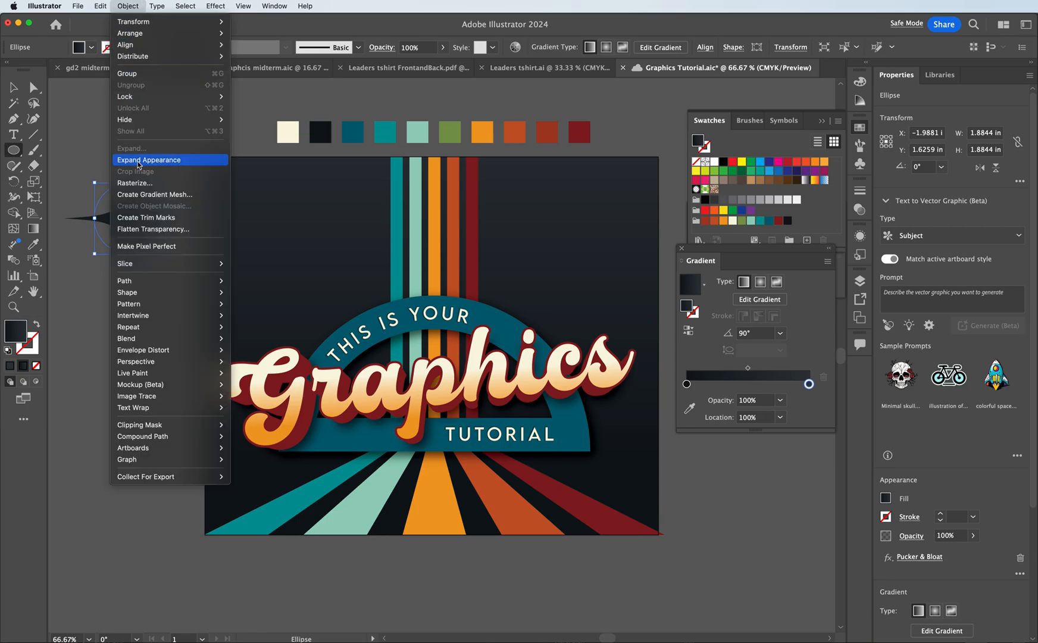
pyautogui.click(138, 165)
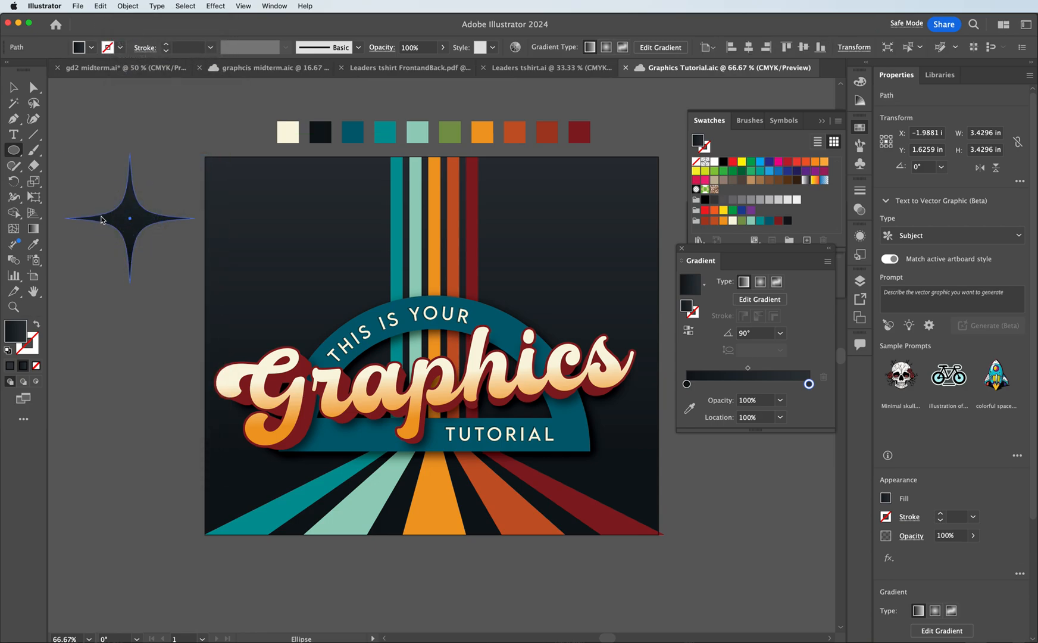
pyautogui.press('v')
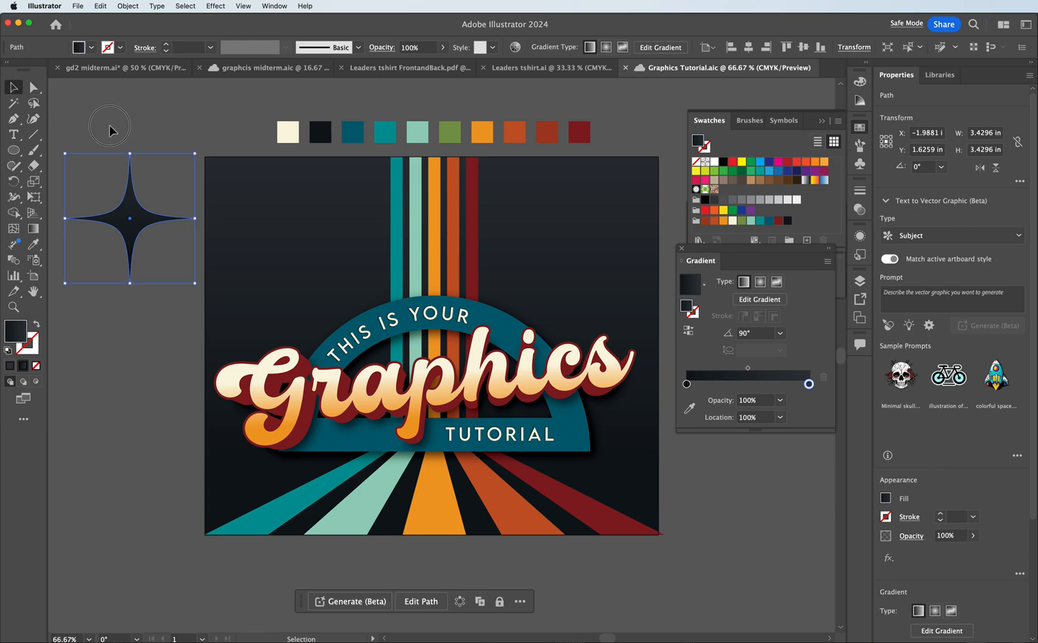
pyautogui.click(139, 238)
pyautogui.click(136, 222)
# - Draw a circle about 1.21 in wide with the Ellipse tool just above the star
pyautogui.click(13, 150)
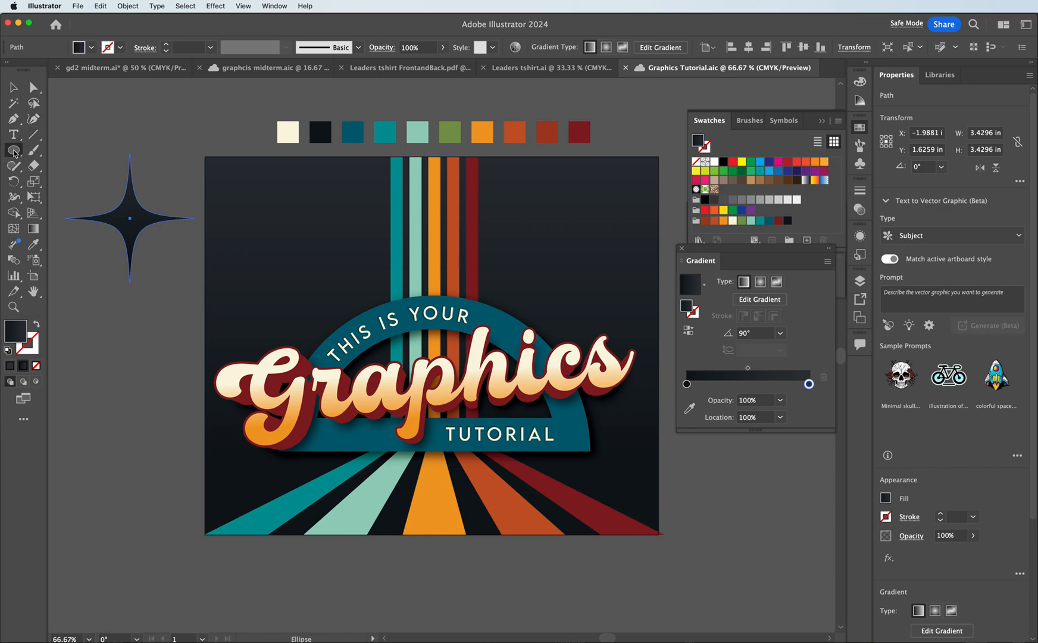
pyautogui.moveTo(84, 116); pyautogui.dragTo(108, 147)
pyautogui.moveTo(112, 159); pyautogui.dragTo(114, 162)
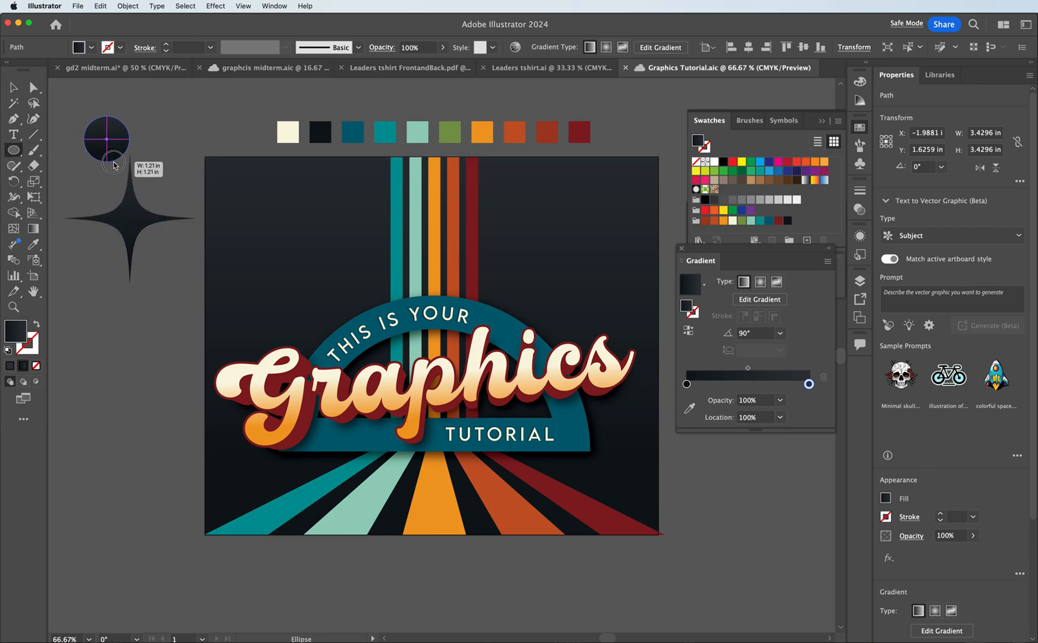
# - Apply a Pucker & Bloat effect of 88% to the small circle, shaping it into a four-petal flower
pyautogui.click(156, 5)
pyautogui.moveTo(121, 8)
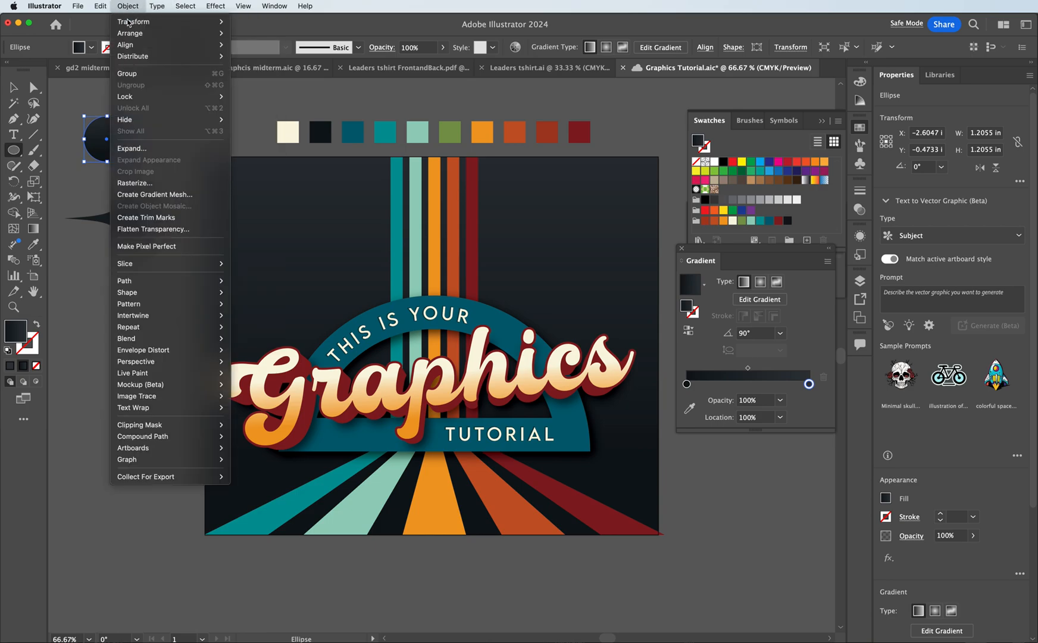
pyautogui.moveTo(215, 5)
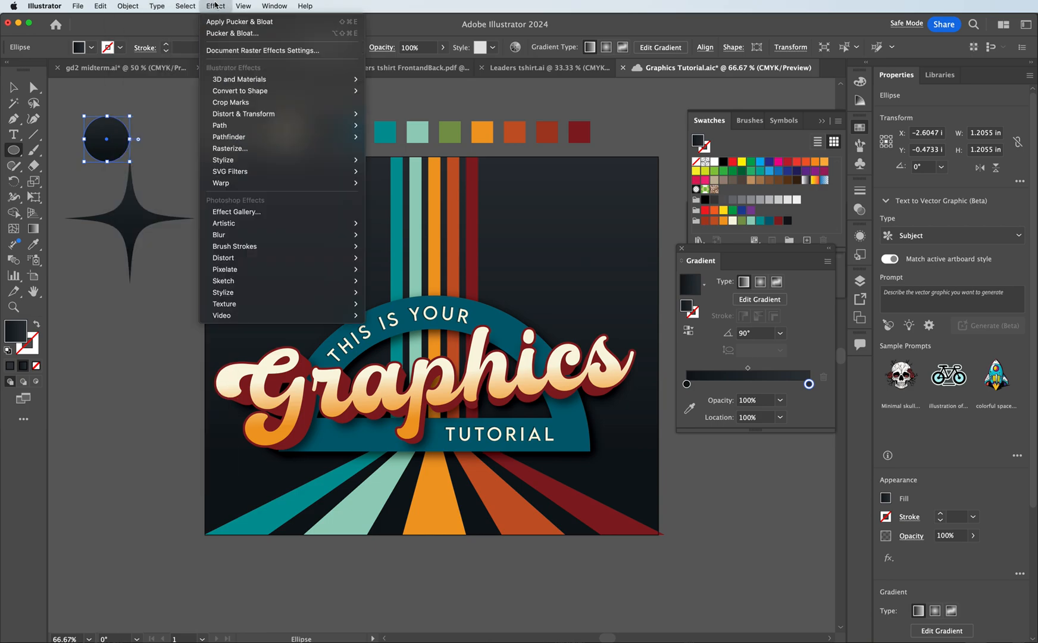
pyautogui.moveTo(250, 114)
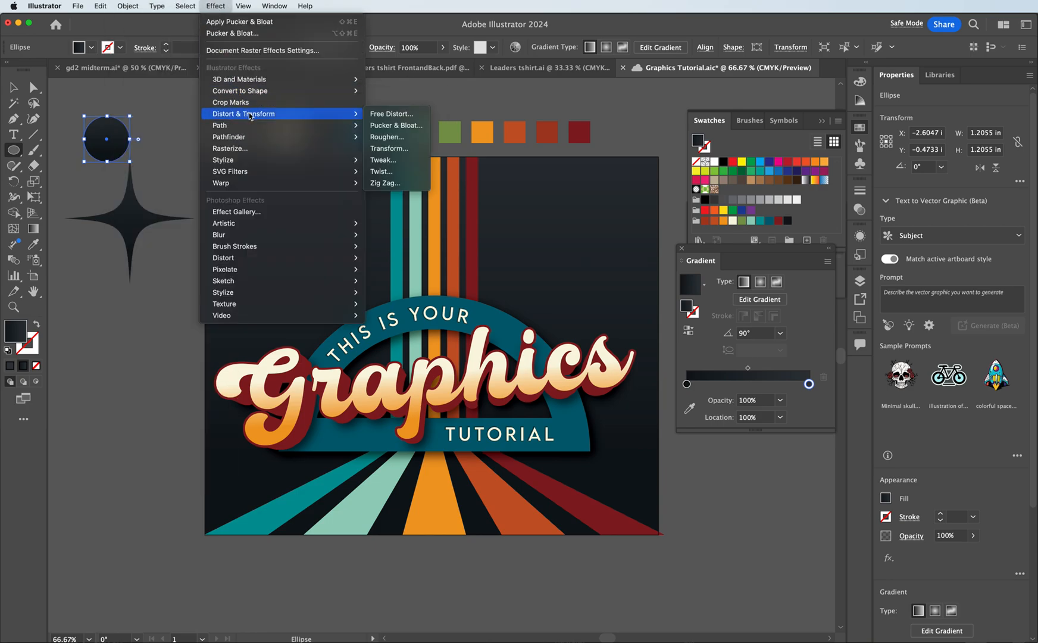
pyautogui.click(382, 125)
pyautogui.moveTo(648, 349); pyautogui.dragTo(681, 353)
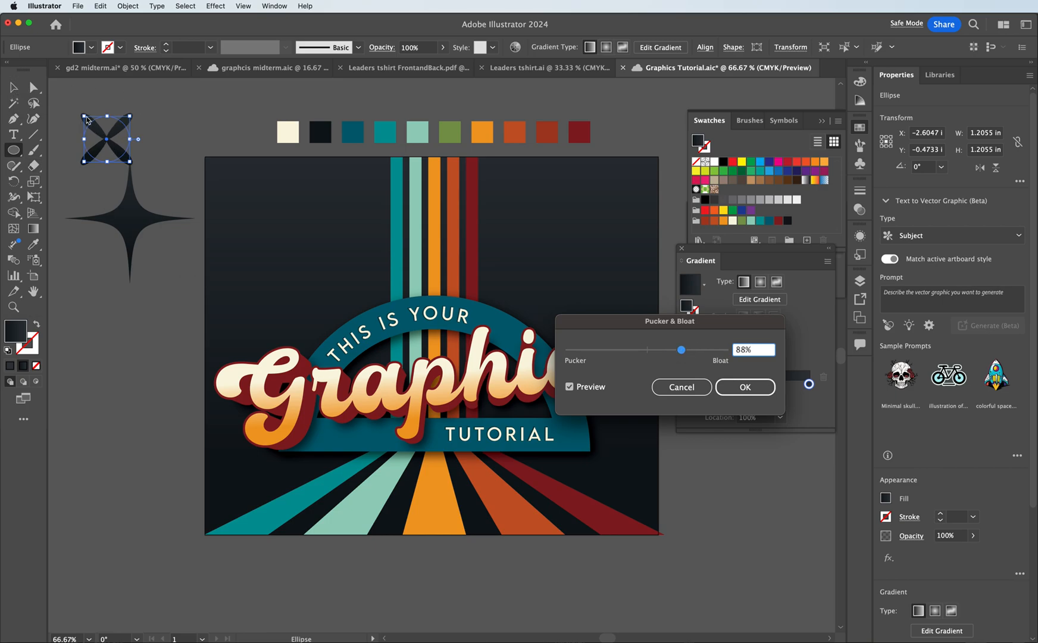
pyautogui.click(118, 5)
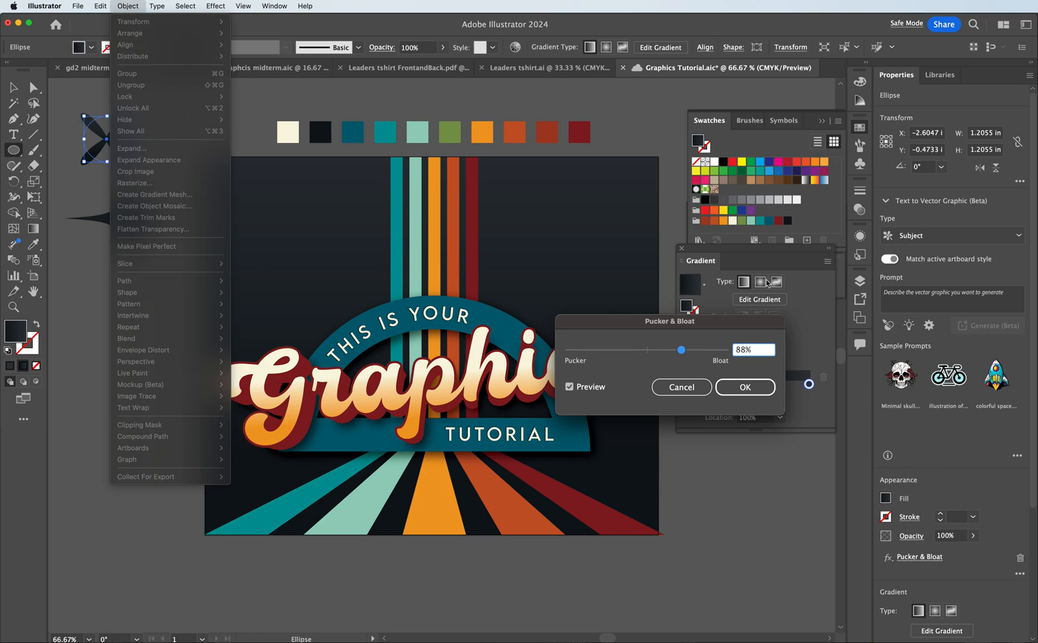
pyautogui.click(732, 388)
pyautogui.click(736, 388)
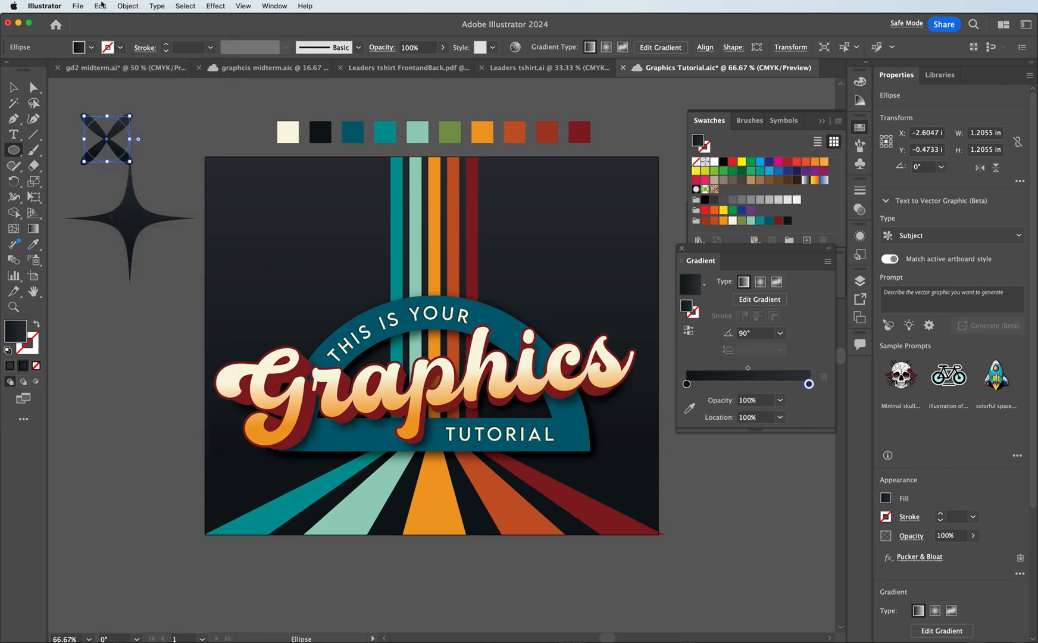
# - Expand the appearance of the four-petal flower and deselect it
pyautogui.click(117, 6)
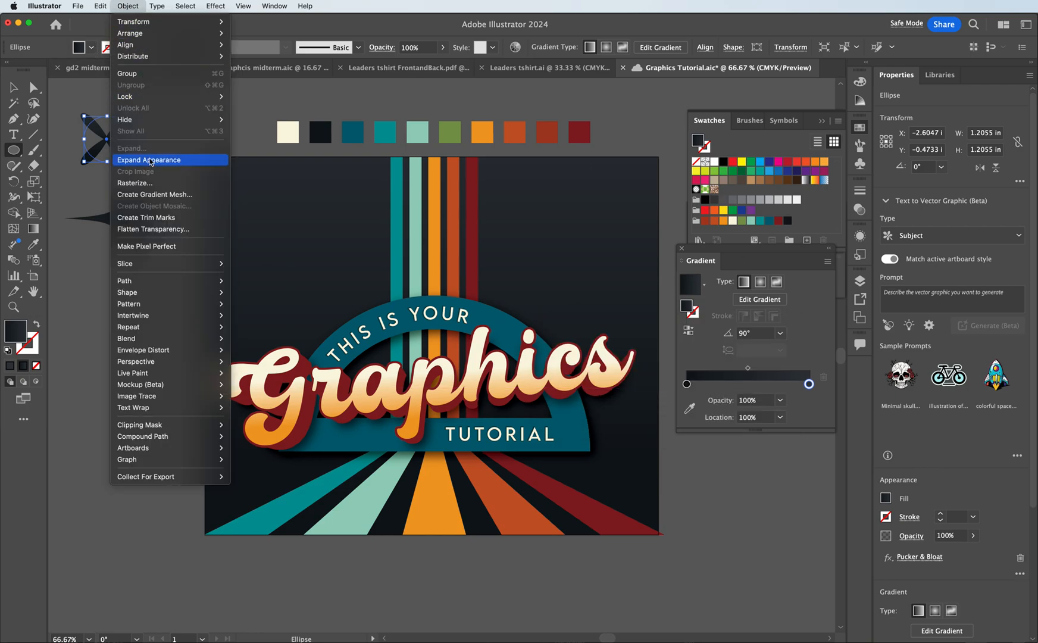
pyautogui.click(119, 159)
pyautogui.moveTo(112, 132); pyautogui.dragTo(161, 152)
pyautogui.press('Delete')
pyautogui.click(14, 88)
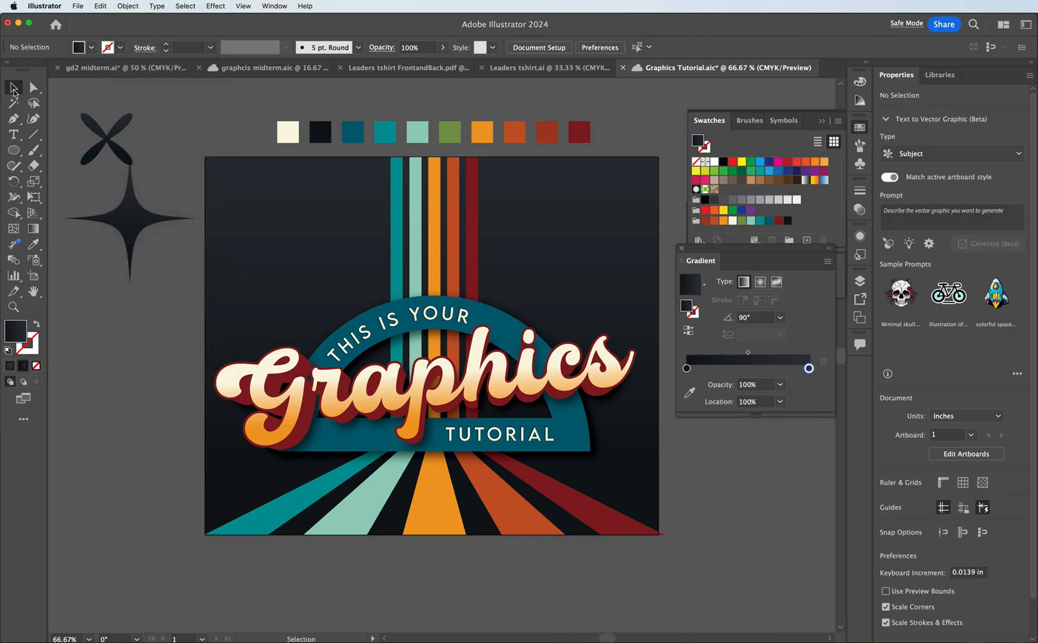
# - Move the four-petal flower into the gap at the star's upper right and shrink it proportionally to about 0.76 in
pyautogui.click(13, 307)
pyautogui.click(120, 224)
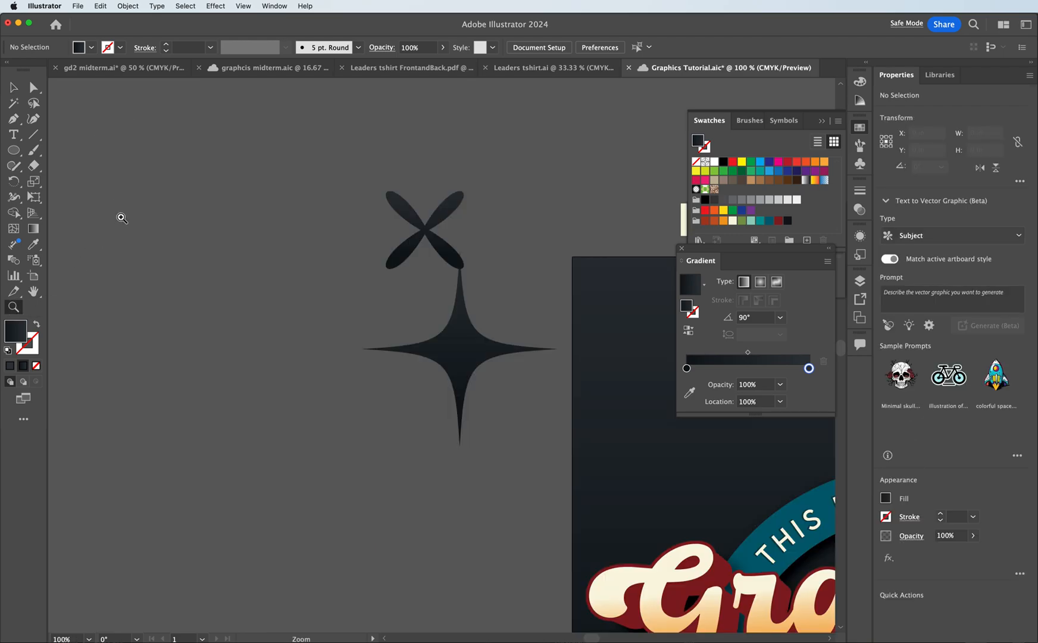
pyautogui.click(462, 342)
pyautogui.click(13, 87)
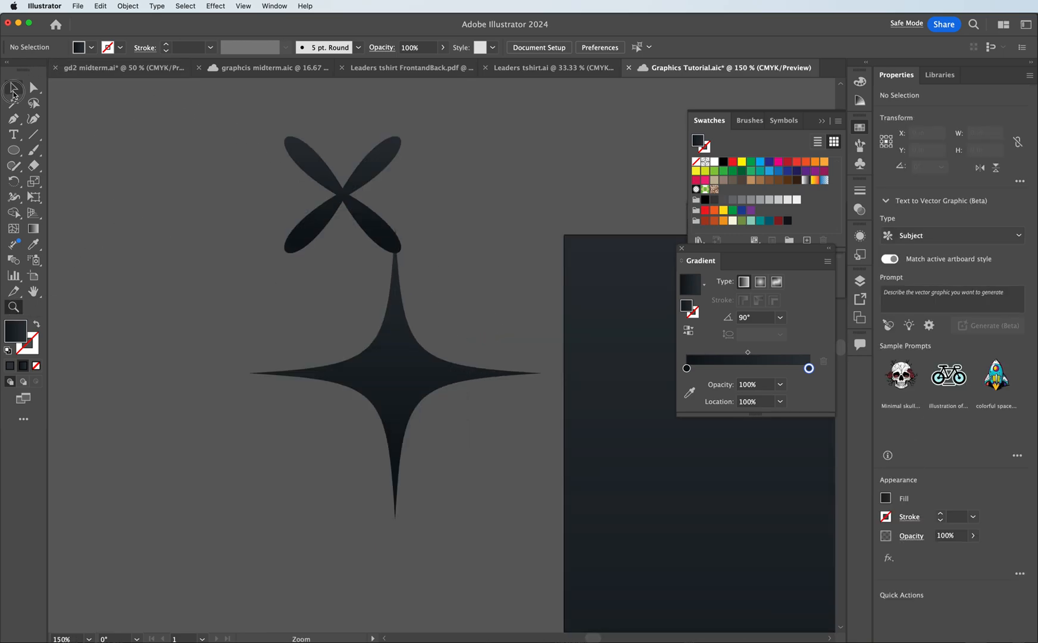
pyautogui.click(357, 185)
pyautogui.moveTo(368, 174); pyautogui.dragTo(510, 258)
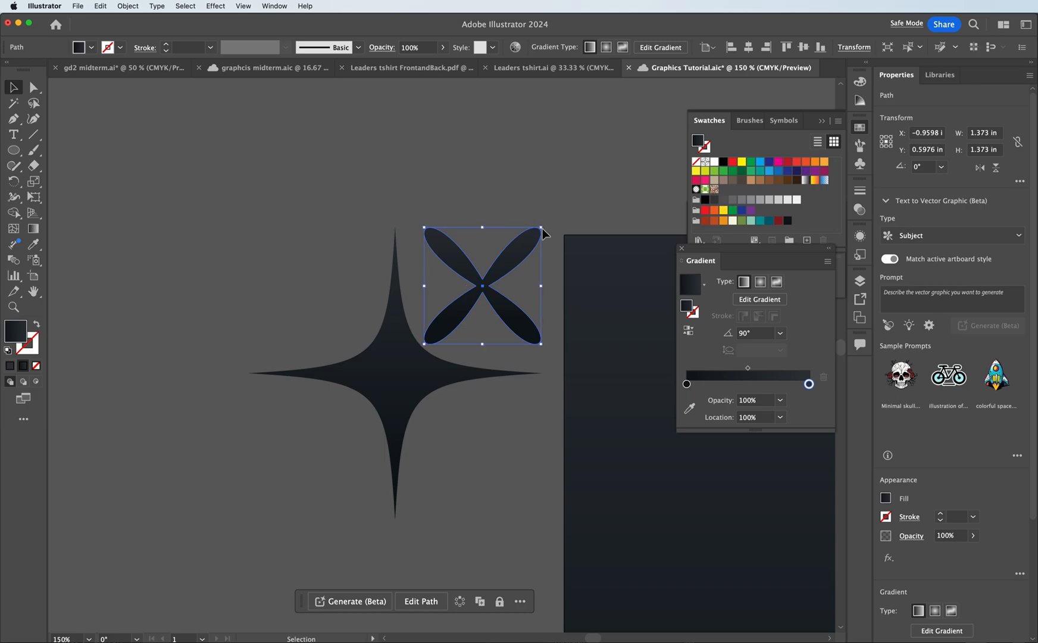
pyautogui.press('a')
pyautogui.moveTo(540, 229); pyautogui.dragTo(515, 254)
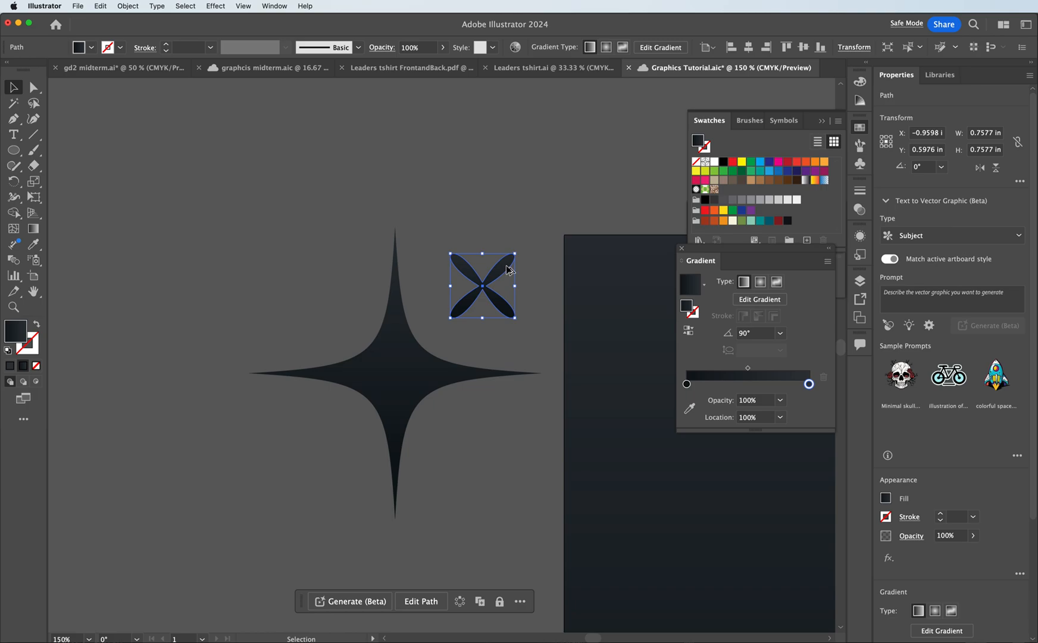
# - Duplicate the flower straight down, and copy both flowers across so one sits in each gap around the star
pyautogui.moveTo(507, 269); pyautogui.dragTo(509, 431)
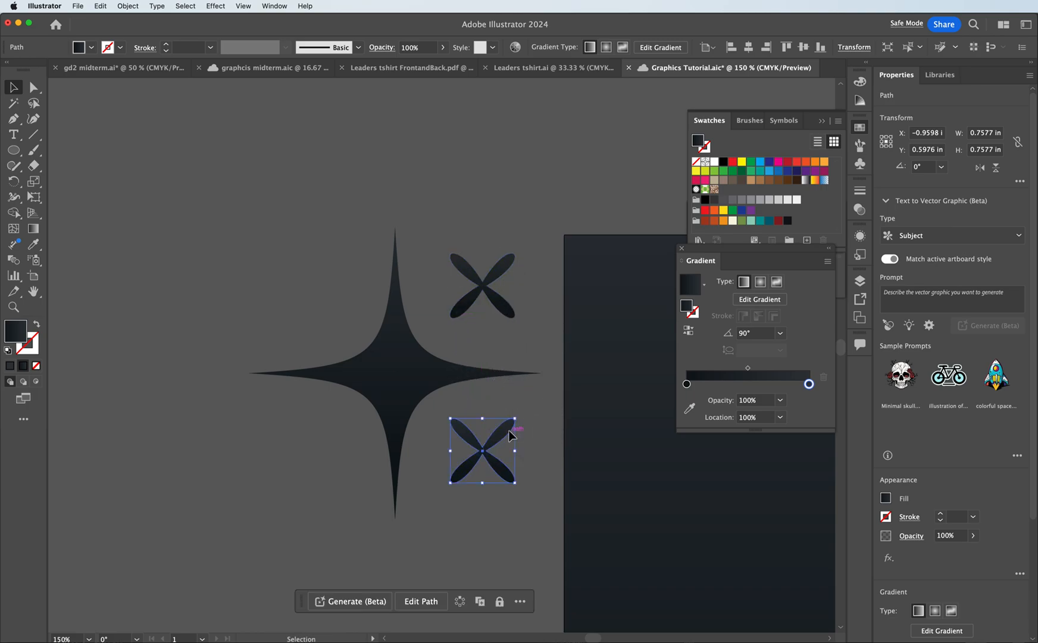
pyautogui.keyDown('shift'); pyautogui.click(498, 274); pyautogui.keyUp('shift')
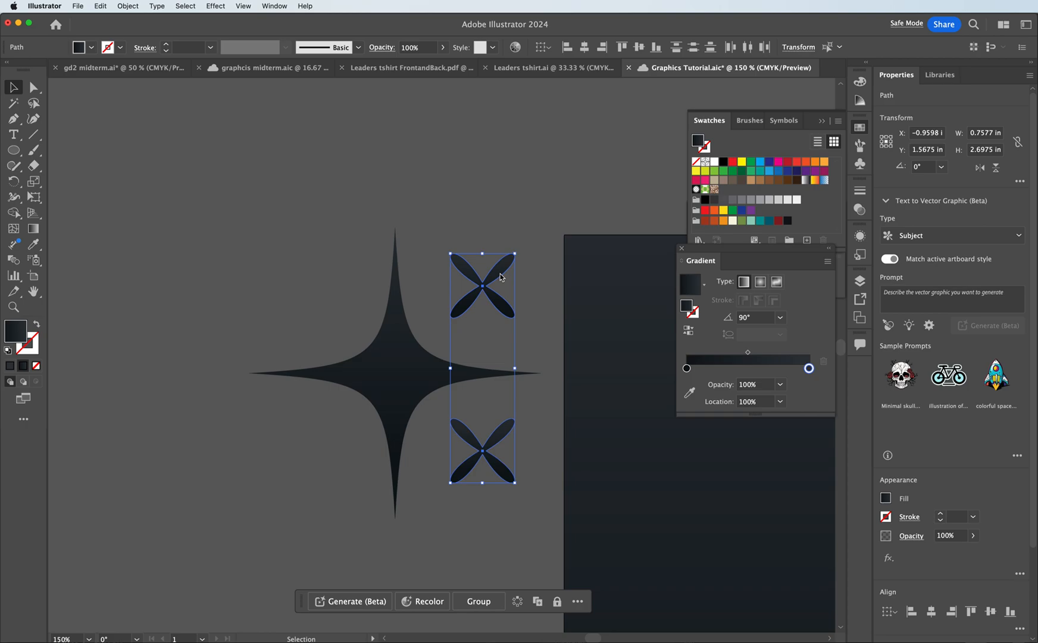
pyautogui.moveTo(499, 277); pyautogui.dragTo(329, 275)
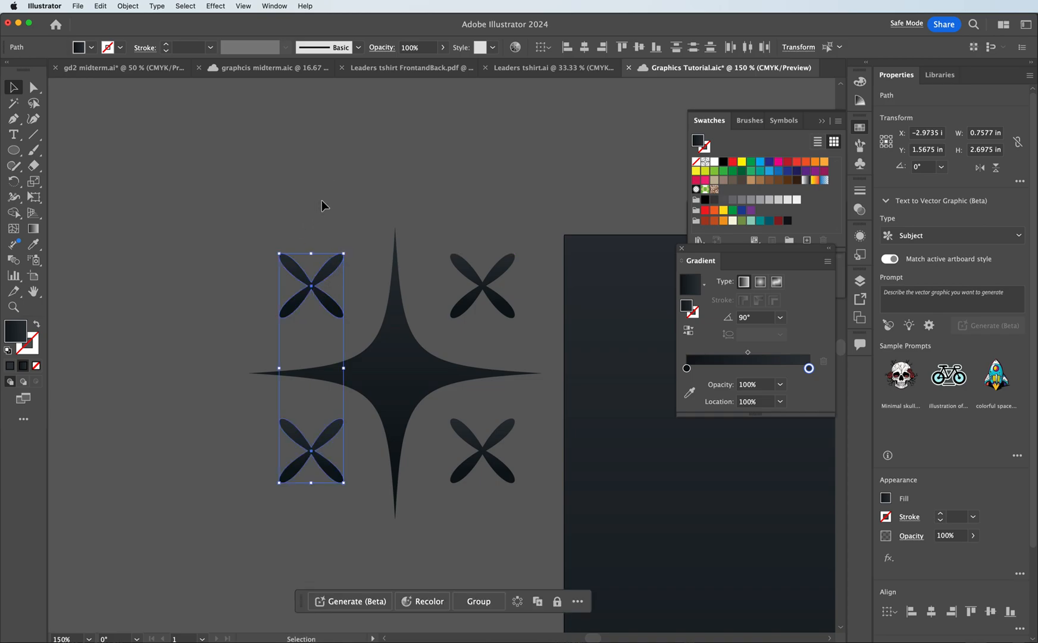
pyautogui.click(322, 200)
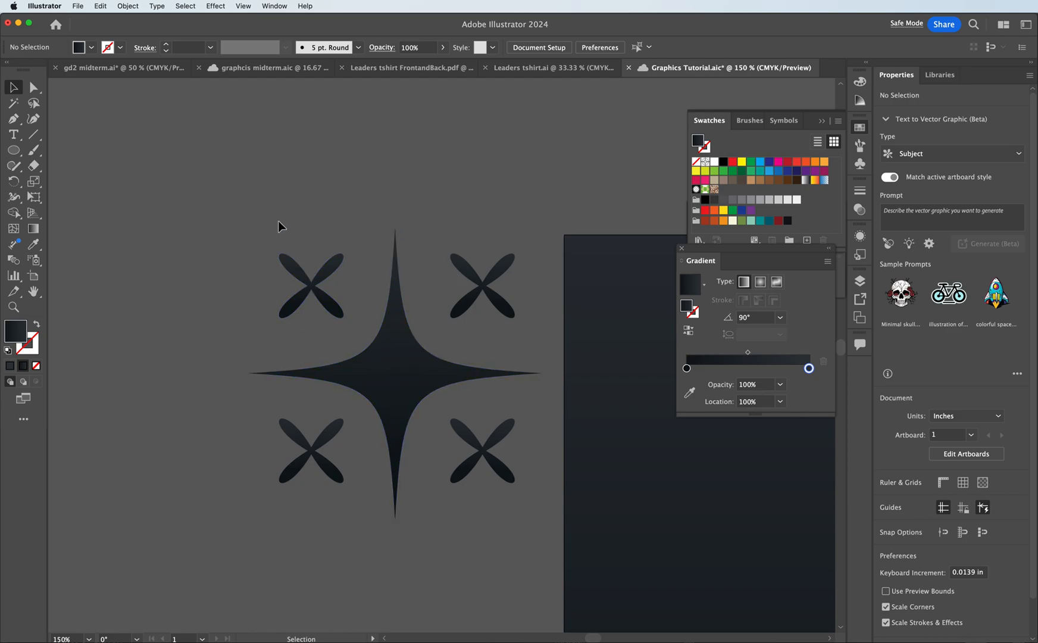
# - Make a new pattern swatch from the star and the four flowers
pyautogui.moveTo(541, 531); pyautogui.dragTo(539, 531)
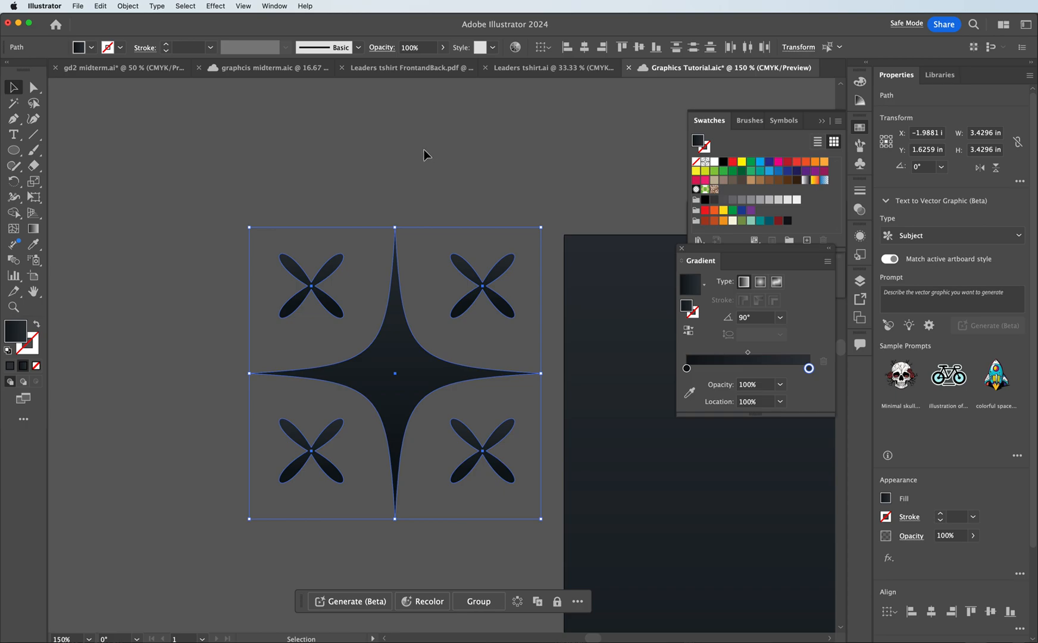
pyautogui.click(134, 6)
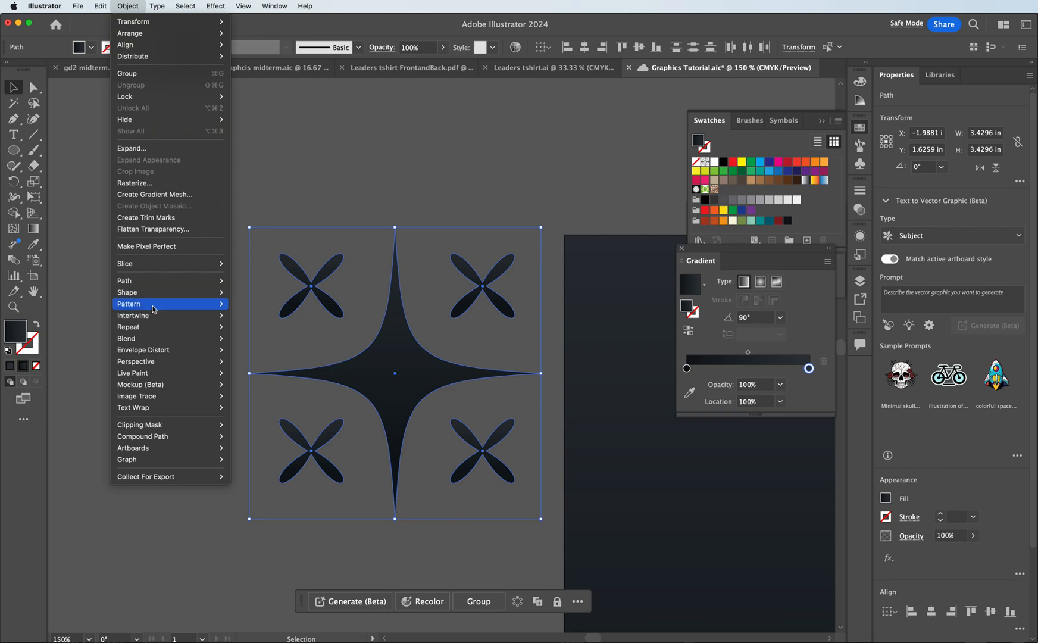
pyautogui.moveTo(154, 304)
pyautogui.click(270, 309)
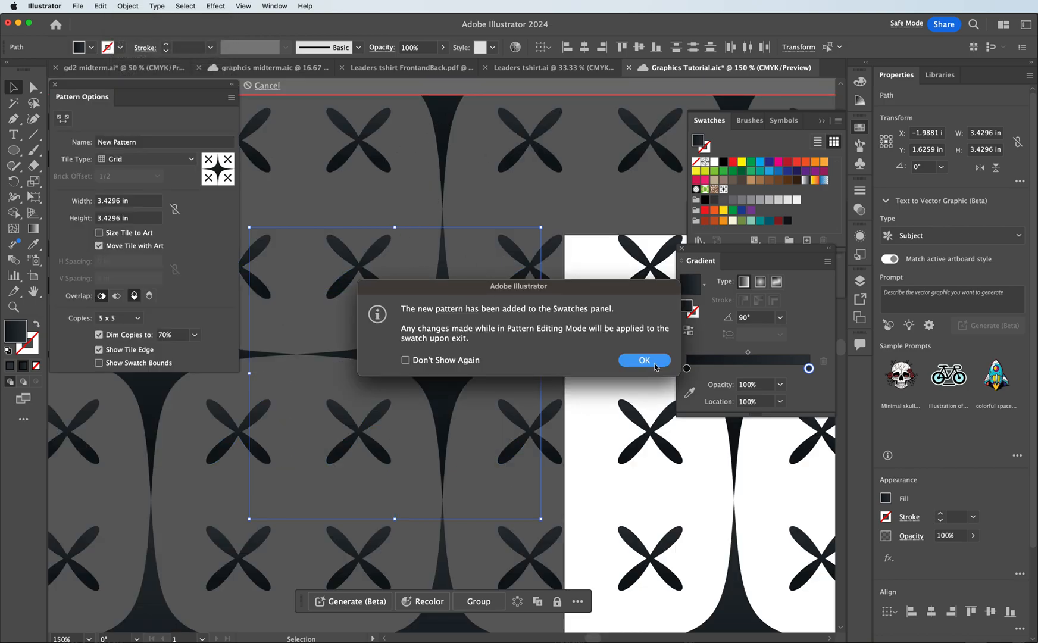
pyautogui.click(643, 360)
# - Duplicate the star within the pattern so the copy is centered on the tile's upper-right corner
pyautogui.press('super+minus')
pyautogui.press('super+minus')
pyautogui.press('super+minus')
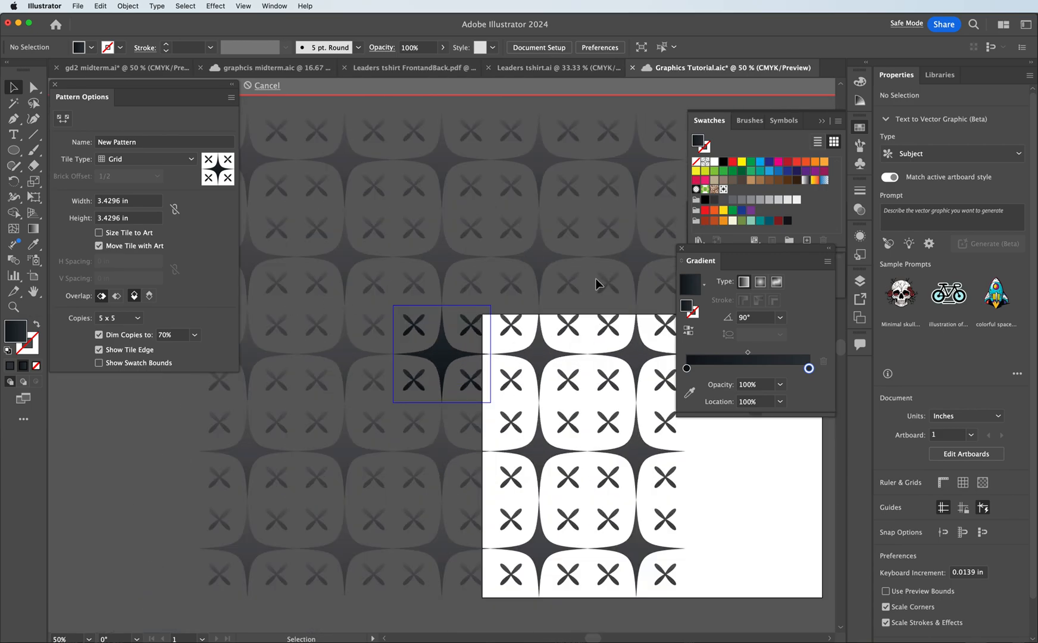
pyautogui.click(445, 367)
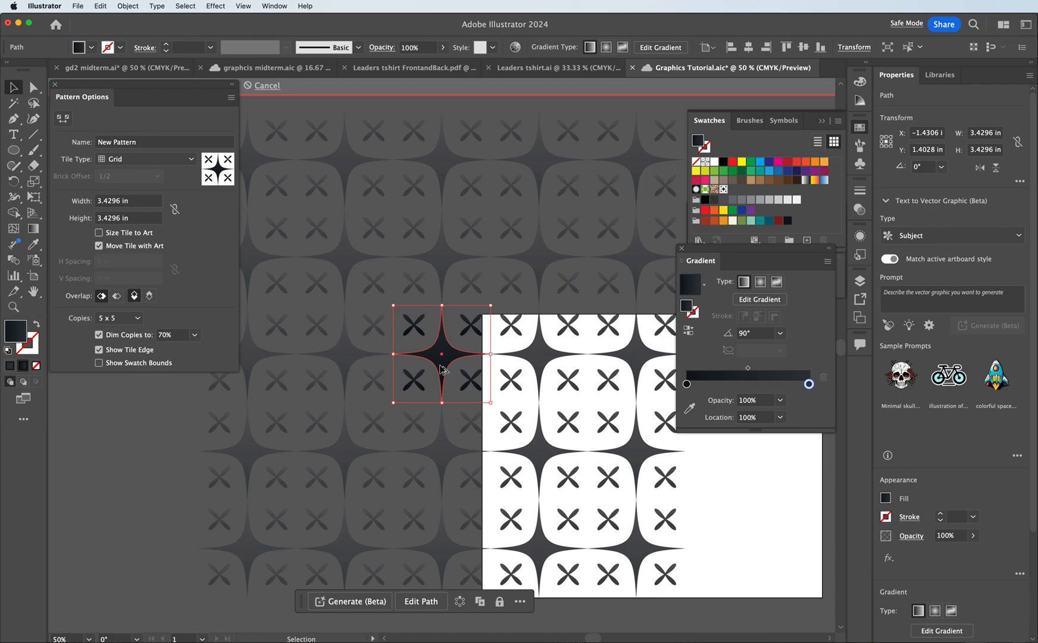
pyautogui.moveTo(442, 368); pyautogui.dragTo(488, 317)
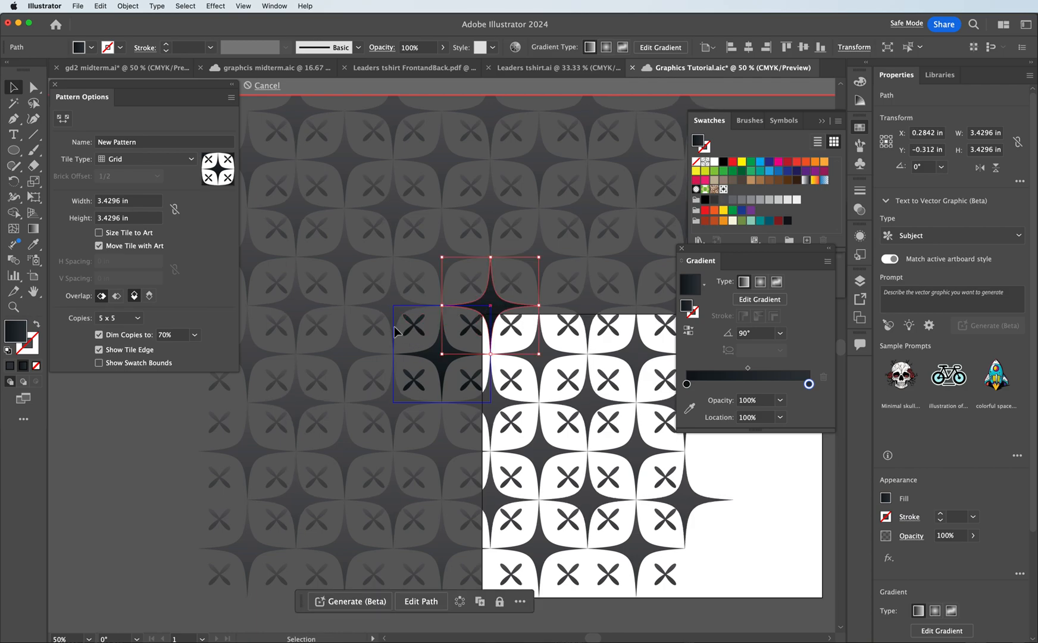
pyautogui.press('super+equal')
pyautogui.press('super+equal')
pyautogui.press('super+equal')
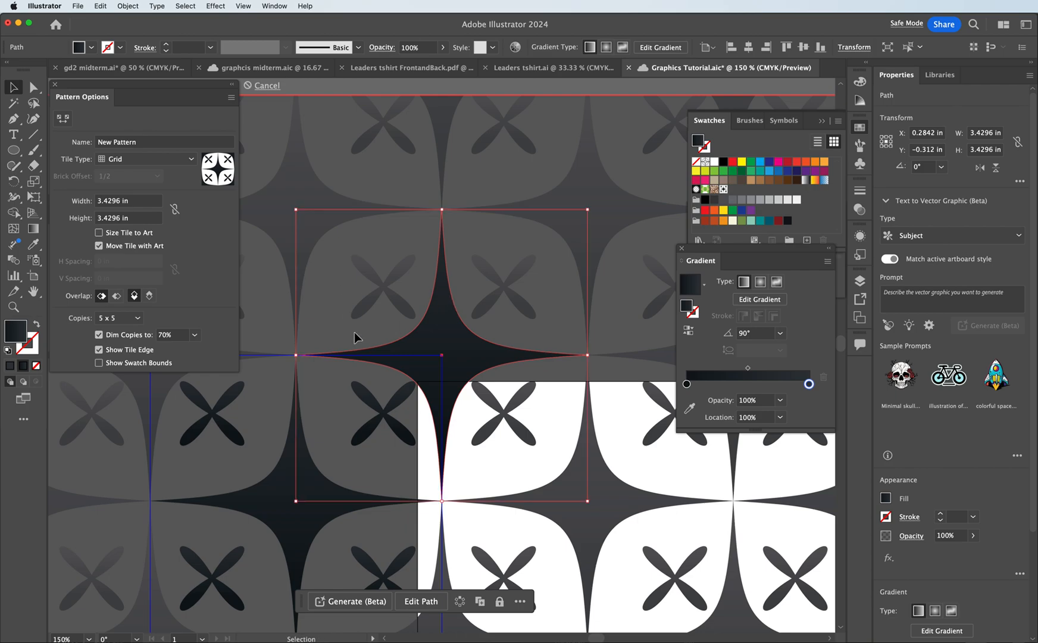
pyautogui.scroll(-3, 355, 338)
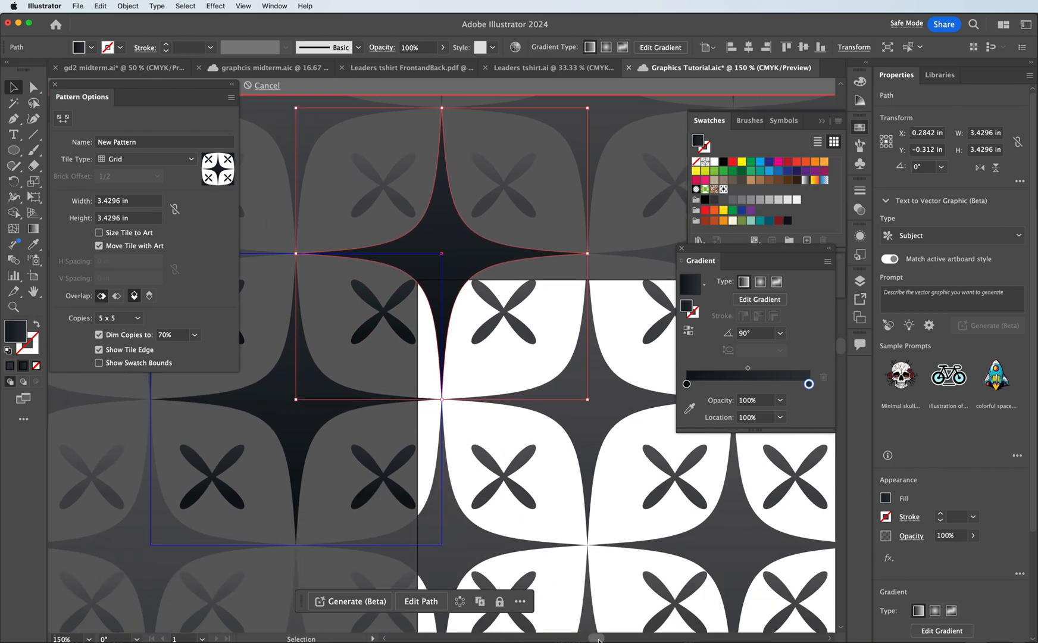
# - Move each of the four flowers in the pattern tile slightly inward toward the center of the middle star
pyautogui.hscroll(-5, 595, 637)
pyautogui.hscroll(-3, 595, 637)
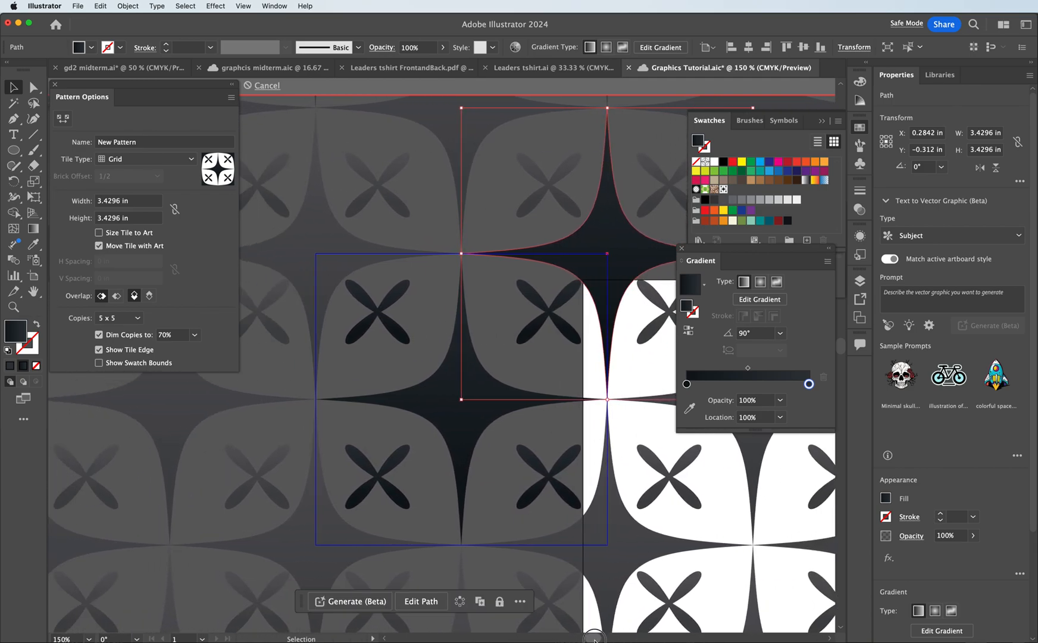
pyautogui.click(378, 305)
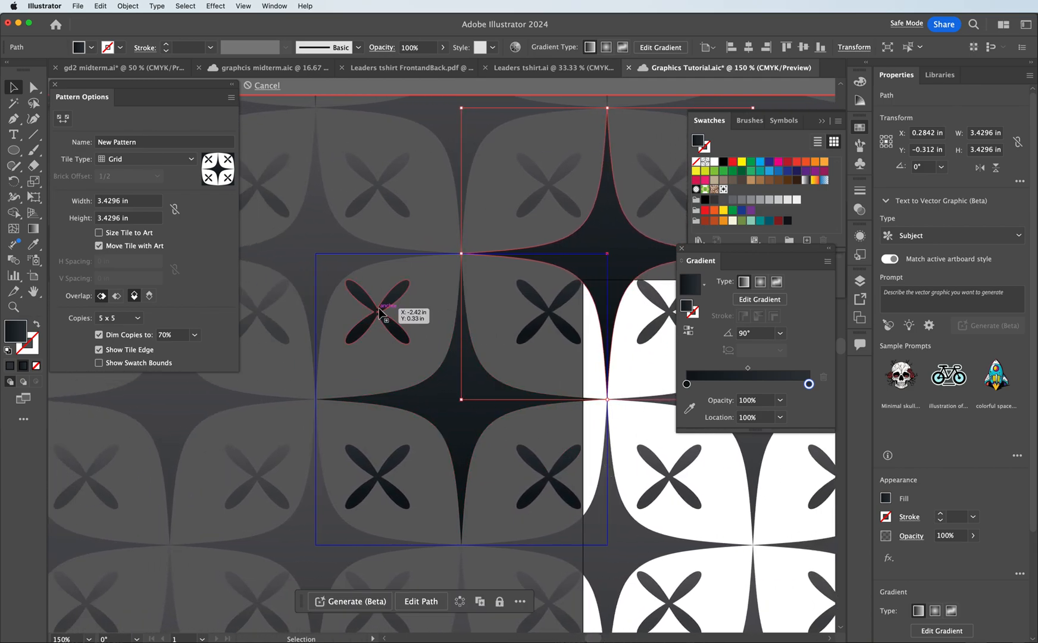
pyautogui.click(384, 310)
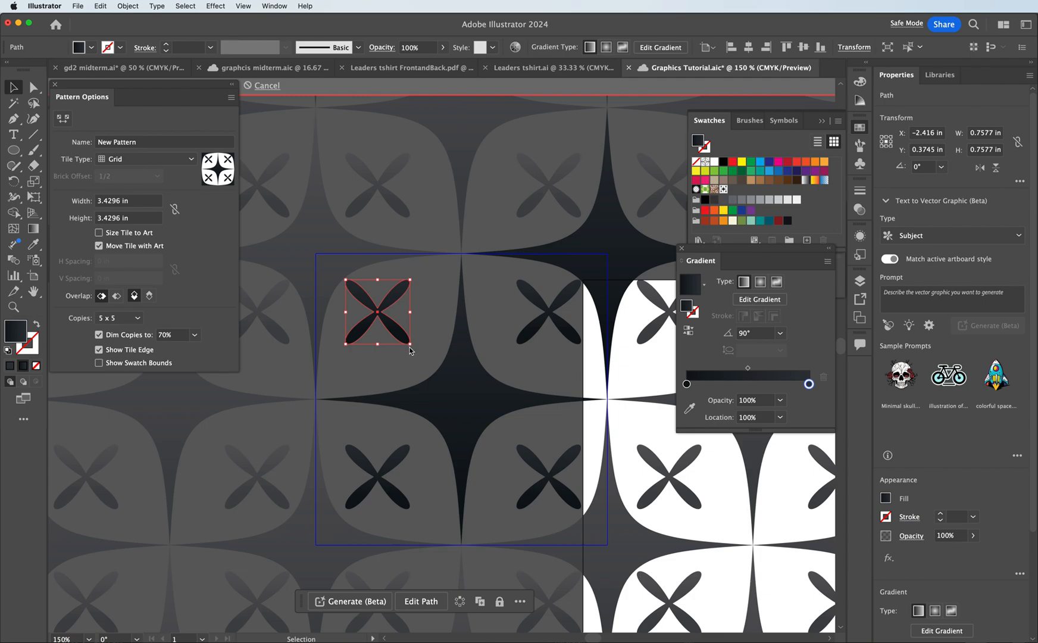
pyautogui.moveTo(410, 346); pyautogui.dragTo(411, 348)
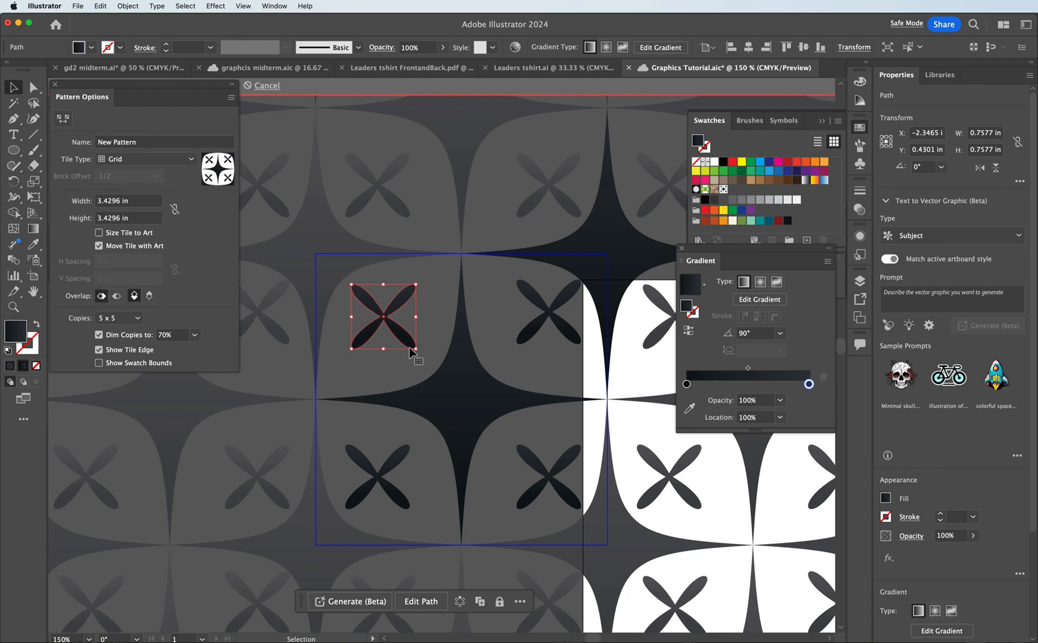
pyautogui.moveTo(534, 331)
pyautogui.mouseDown()
pyautogui.moveTo(507, 333)
pyautogui.moveTo(531, 337)
pyautogui.mouseUp()
pyautogui.moveTo(394, 461); pyautogui.dragTo(400, 453)
pyautogui.moveTo(546, 477); pyautogui.dragTo(531, 473)
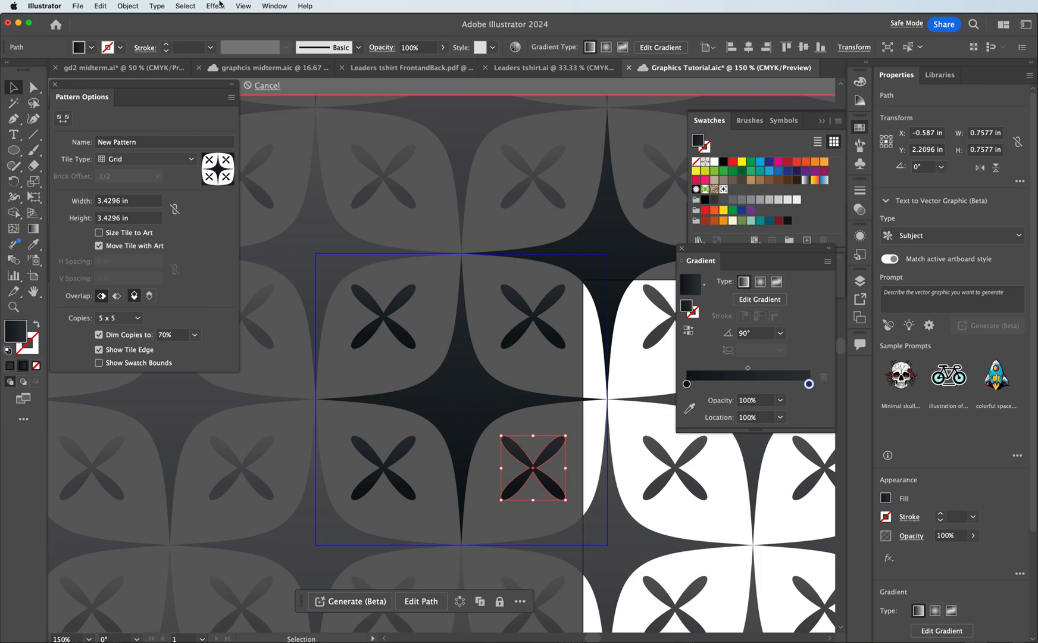
pyautogui.click(242, 6)
pyautogui.moveTo(275, 5)
pyautogui.moveTo(243, 6)
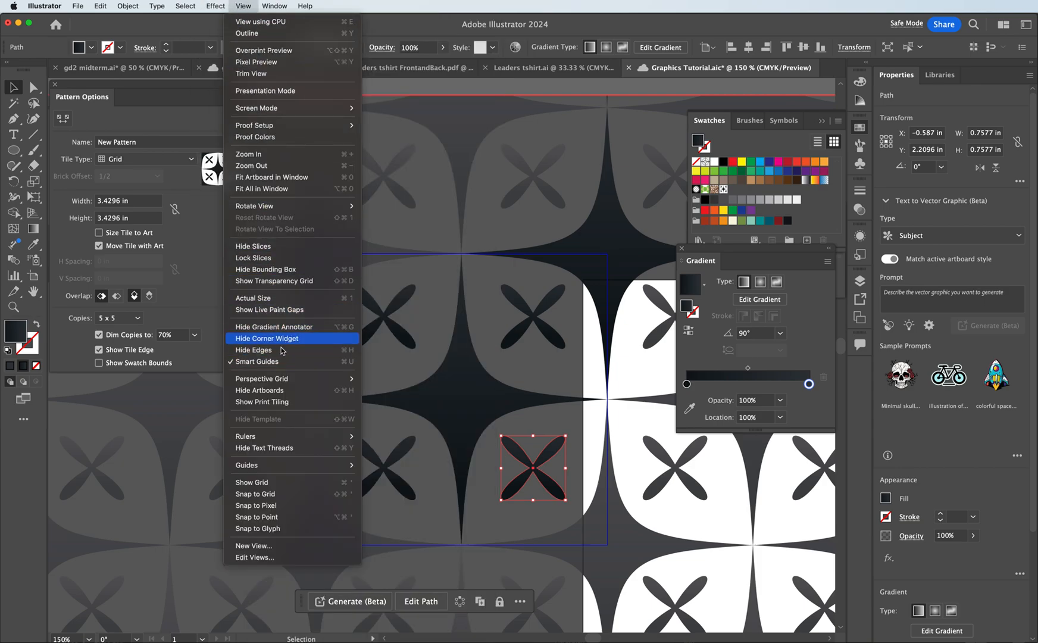
pyautogui.click(558, 112)
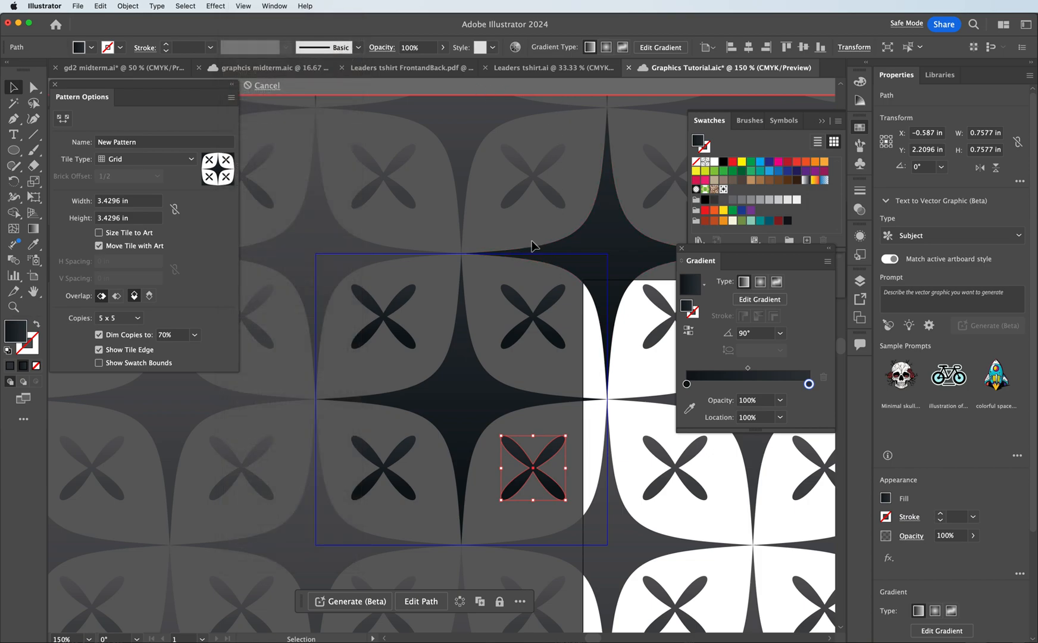
# - Select both stars and all four flowers of the pattern tile and give them a solid dark gray fill
pyautogui.scroll(-1, 531, 241)
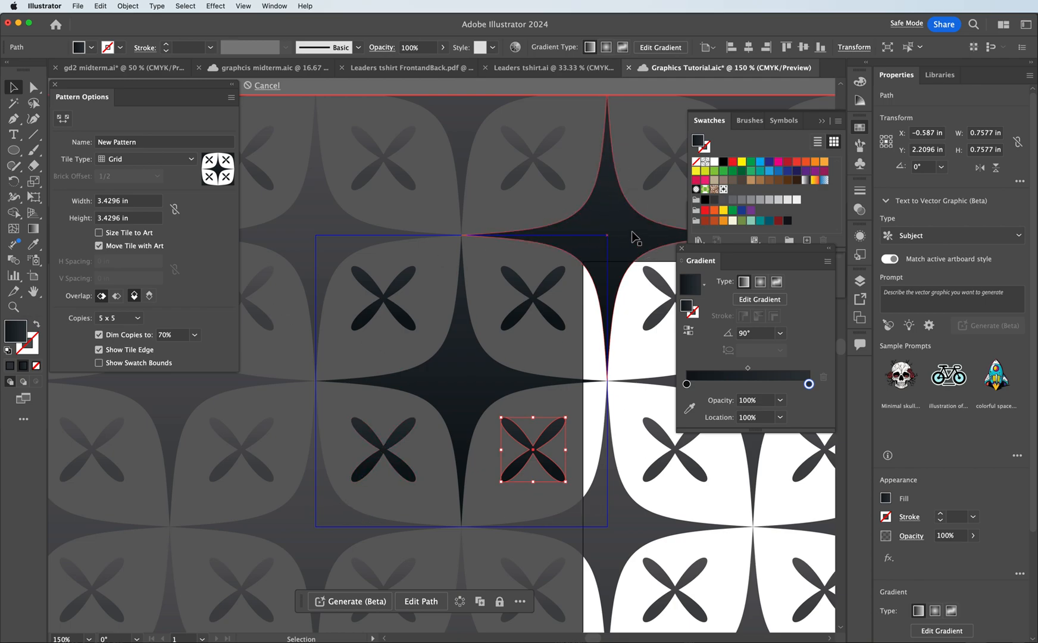
pyautogui.press('a')
pyautogui.press('super+minus')
pyautogui.press('super+minus')
pyautogui.press('super+minus')
pyautogui.press('v')
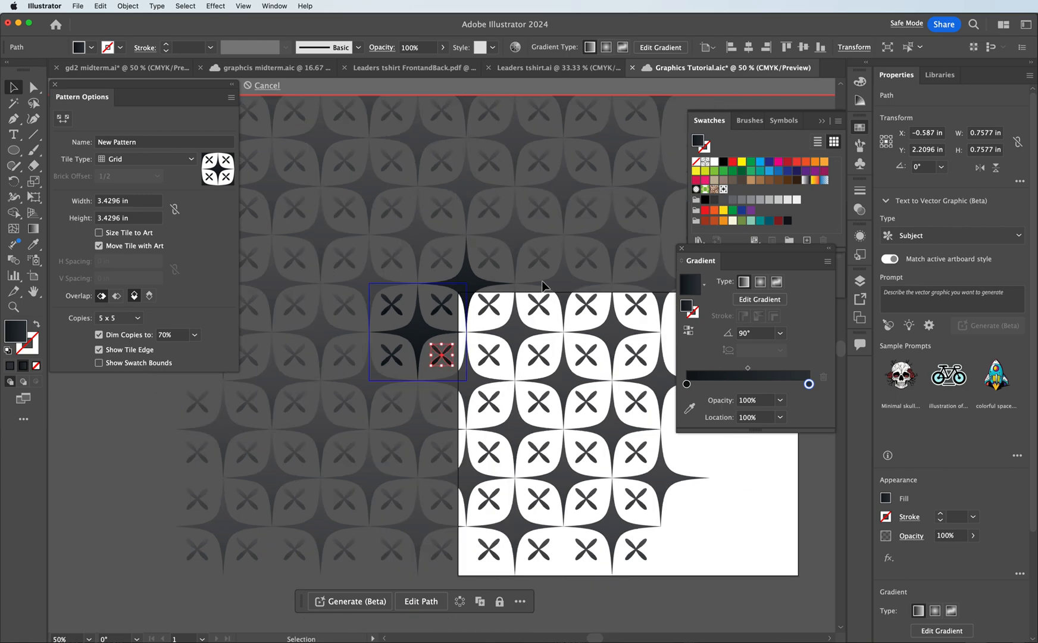
pyautogui.moveTo(344, 270); pyautogui.dragTo(512, 411)
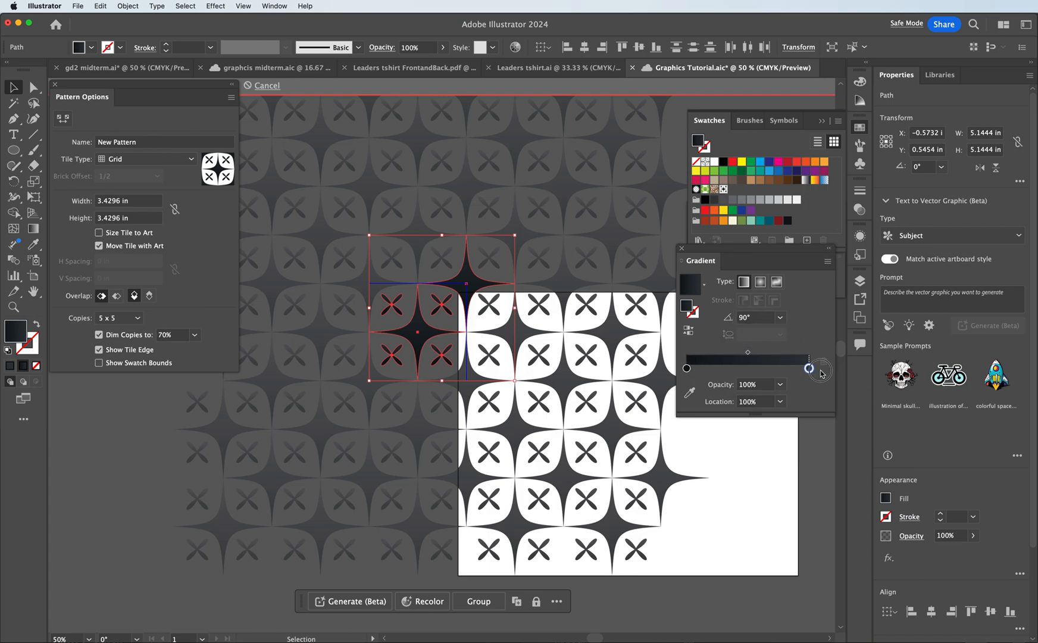
pyautogui.click(10, 365)
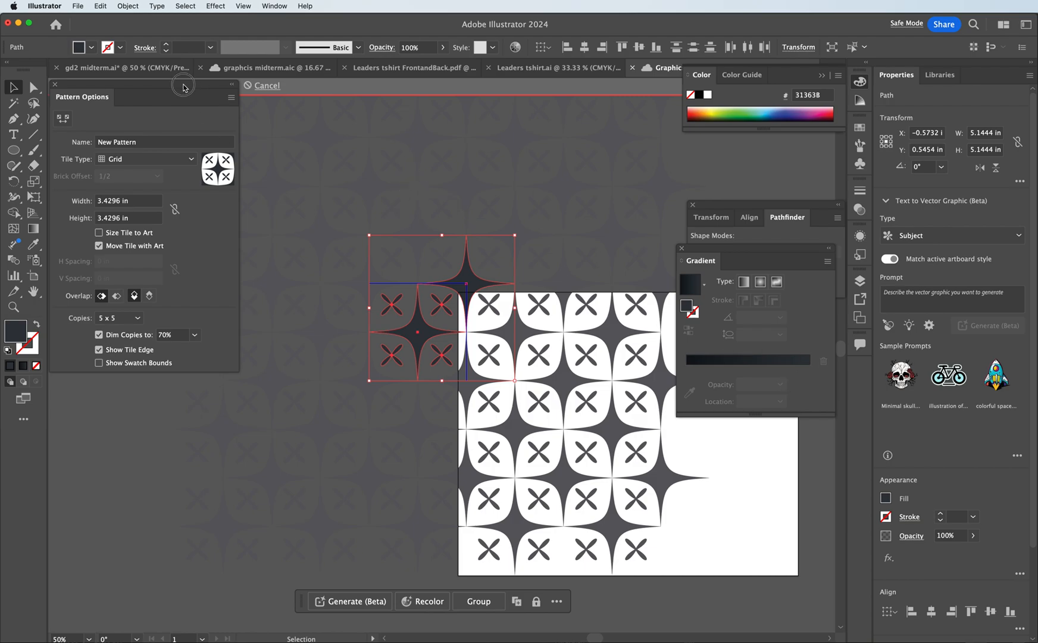
# - Name the pattern My Pattern 2024 and exit pattern editing
pyautogui.moveTo(189, 84); pyautogui.dragTo(200, 118)
pyautogui.click(156, 176)
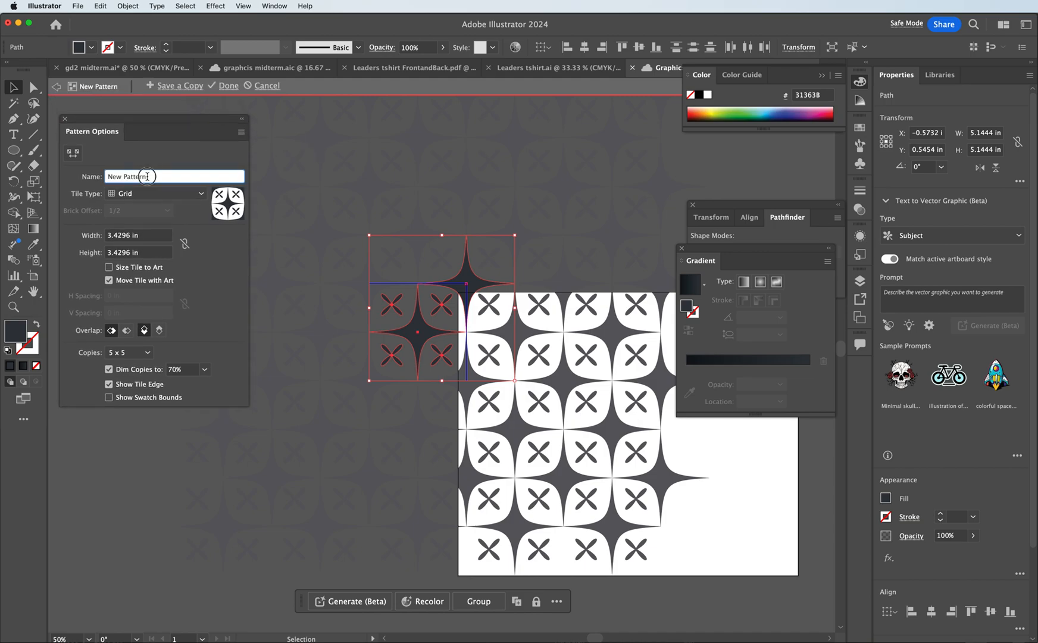
pyautogui.write('My Pattern 2024')
pyautogui.click(306, 166)
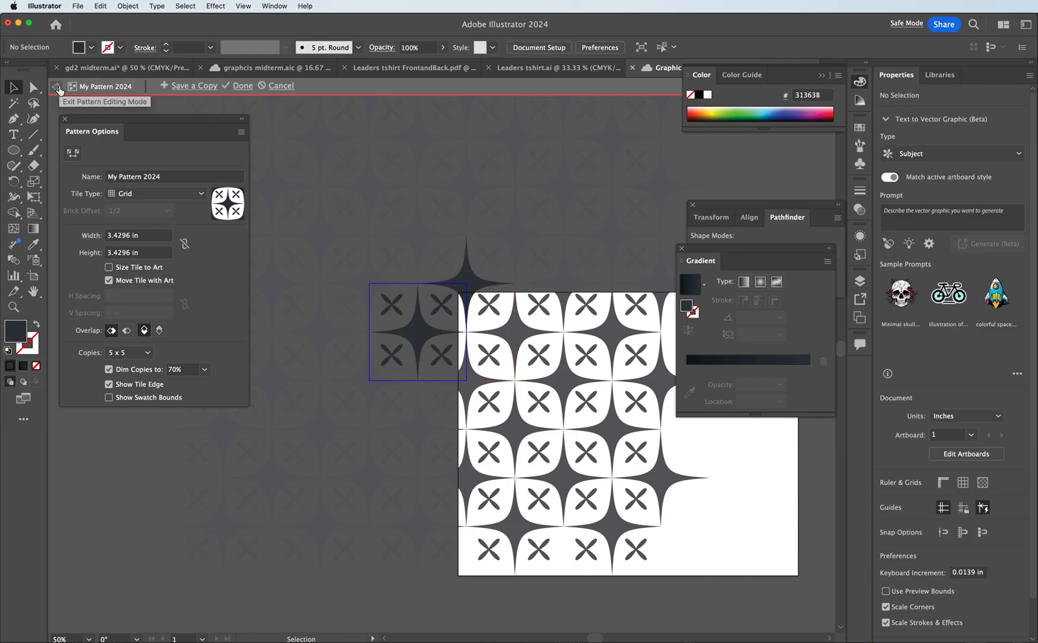
pyautogui.press('Escape')
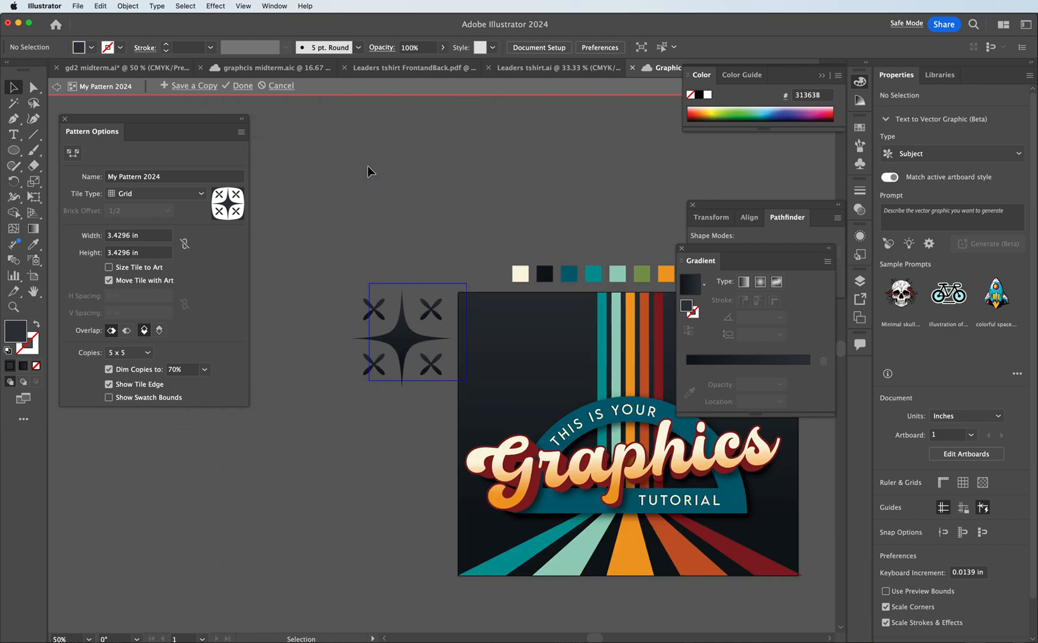
# - Duplicate the poster's background rectangle in place and fill the copy with the My Pattern 2024 swatch
pyautogui.click(508, 350)
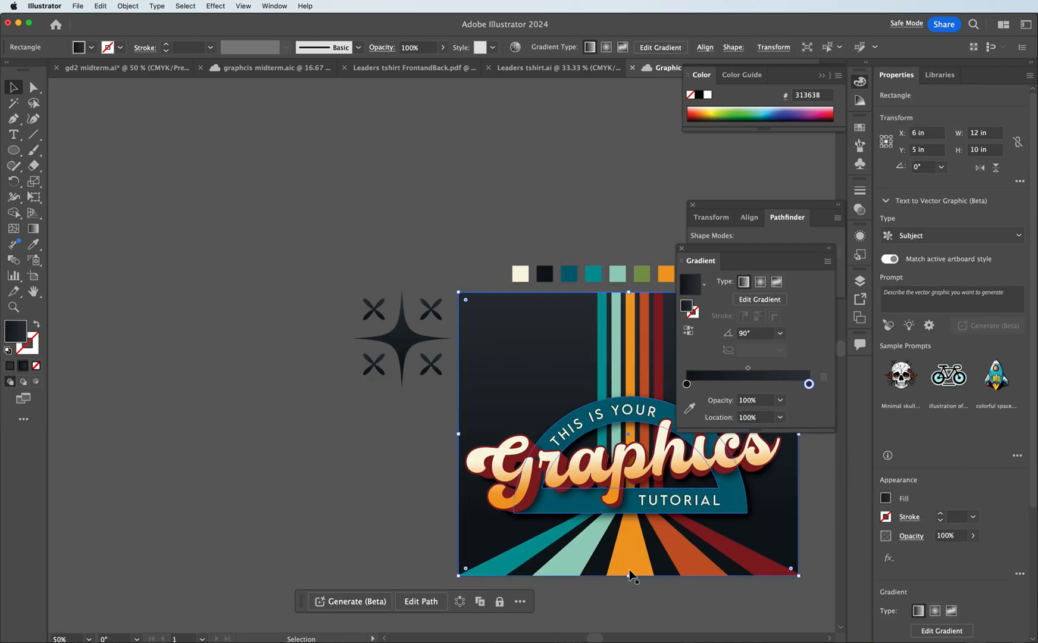
pyautogui.moveTo(594, 637); pyautogui.dragTo(595, 637)
pyautogui.hscroll(3, 606, 635)
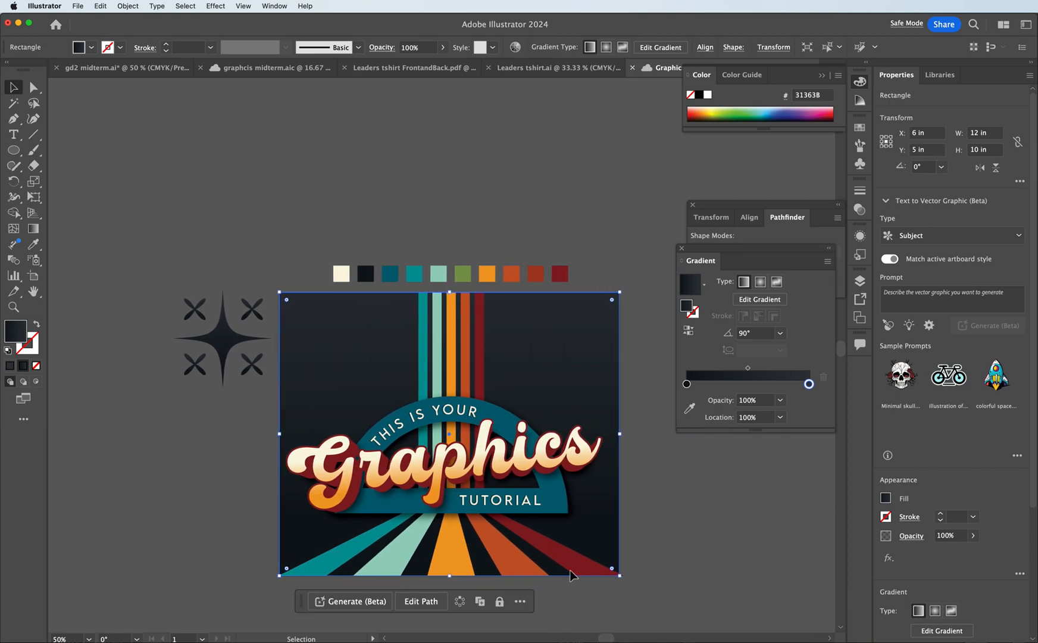
pyautogui.press('a')
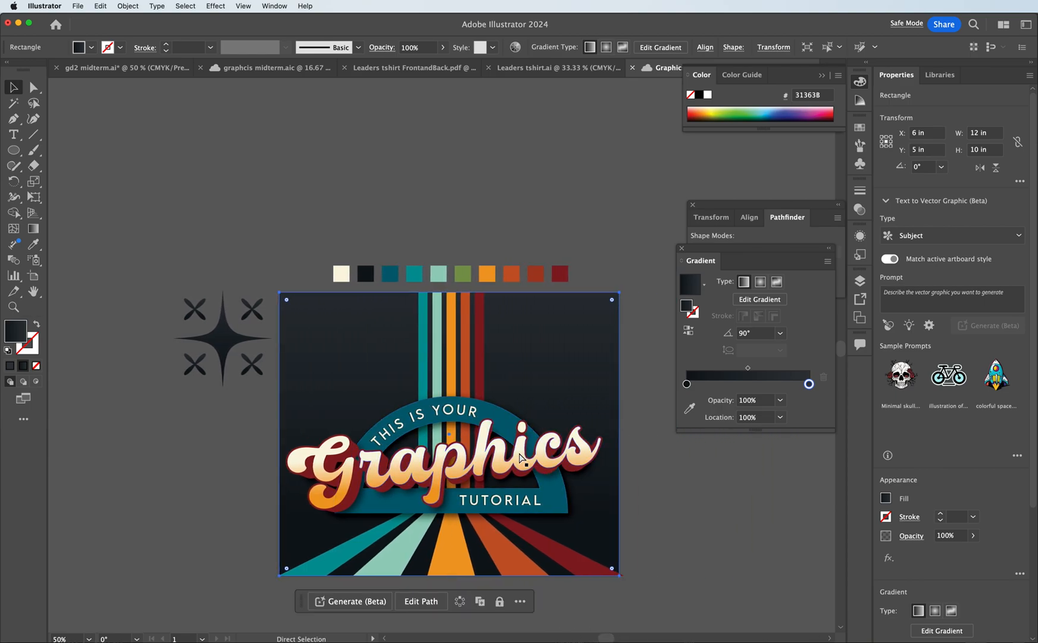
pyautogui.press('v')
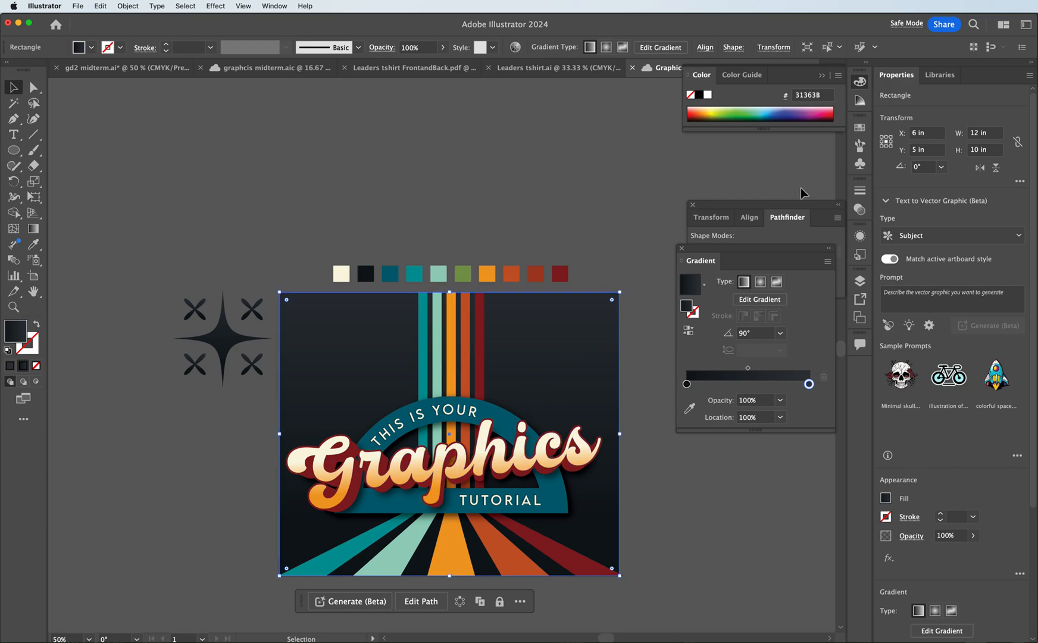
pyautogui.click(859, 127)
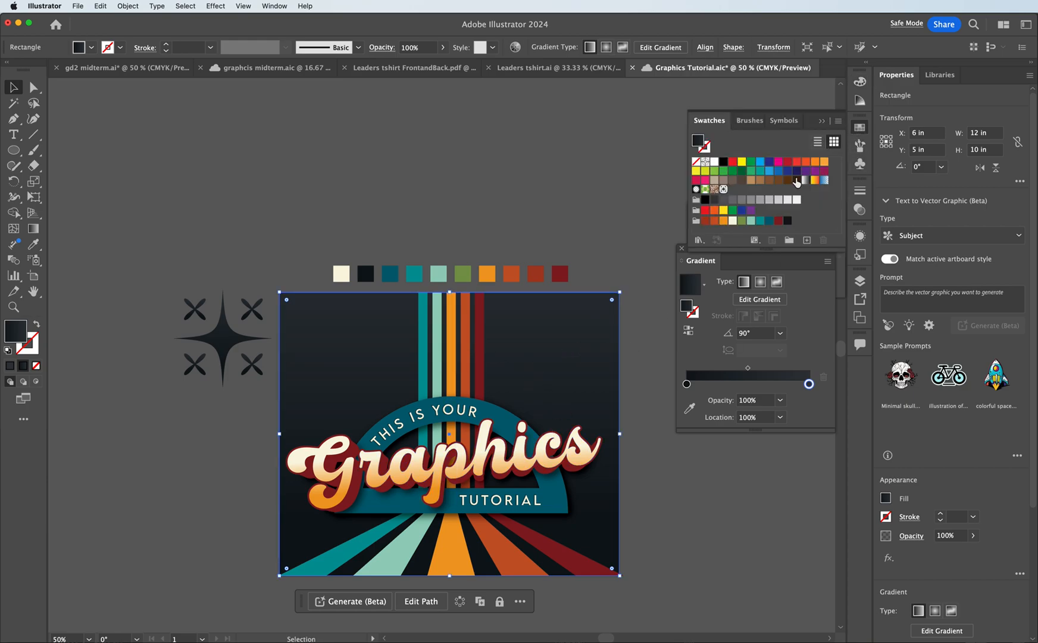
pyautogui.click(725, 190)
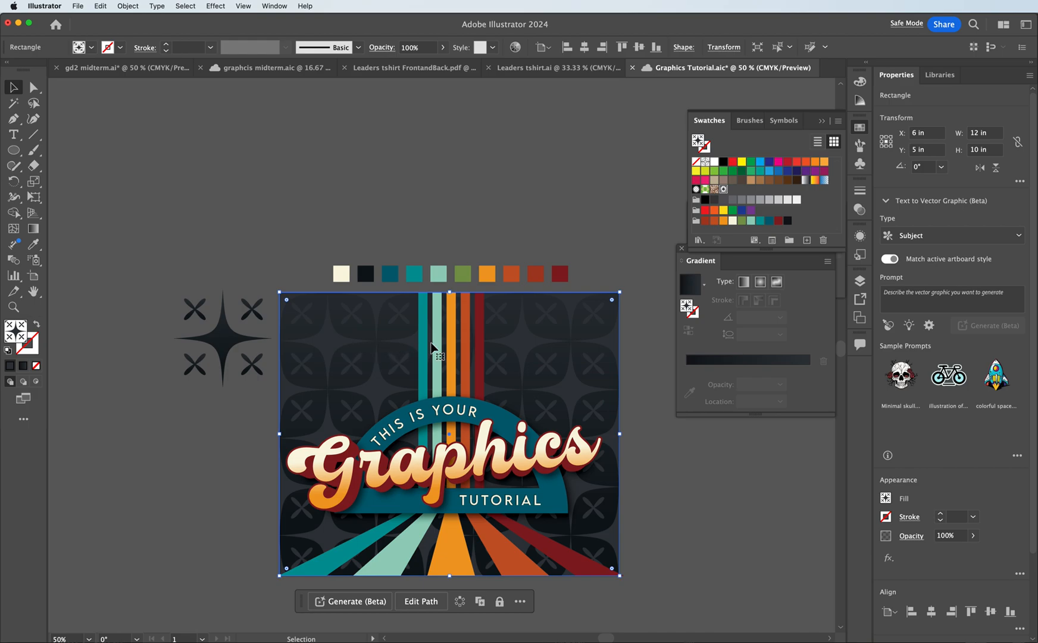
pyautogui.click(376, 207)
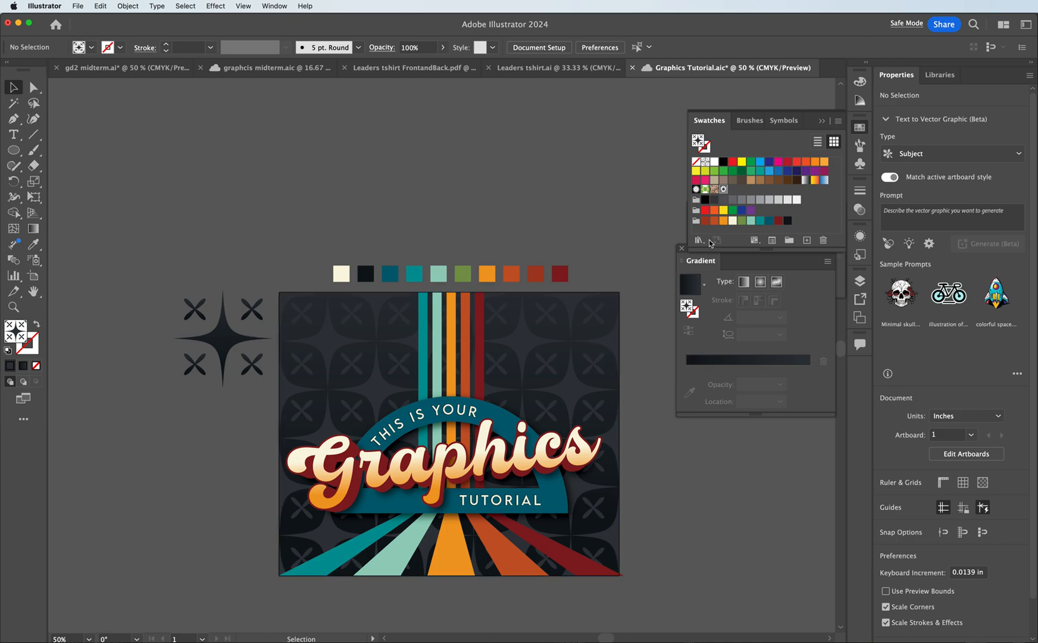
# - Reopen My Pattern 2024 for editing and try shrinking its artwork proportionally to about 3.08 in, with the tile sized to the art
pyautogui.doubleClick(723, 191)
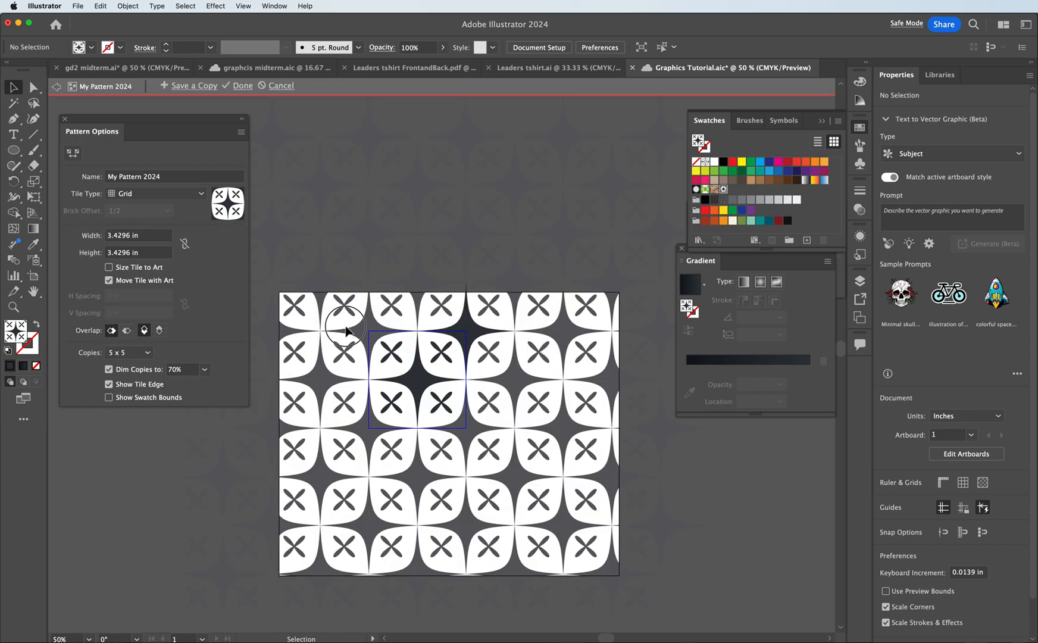
pyautogui.click(440, 403)
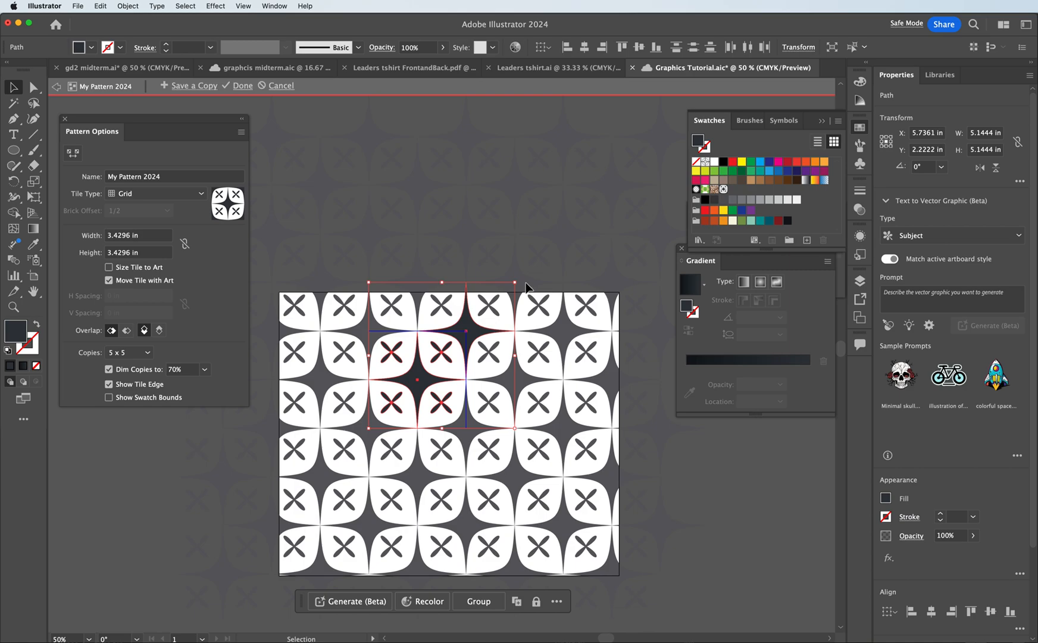
pyautogui.moveTo(517, 285); pyautogui.dragTo(474, 319)
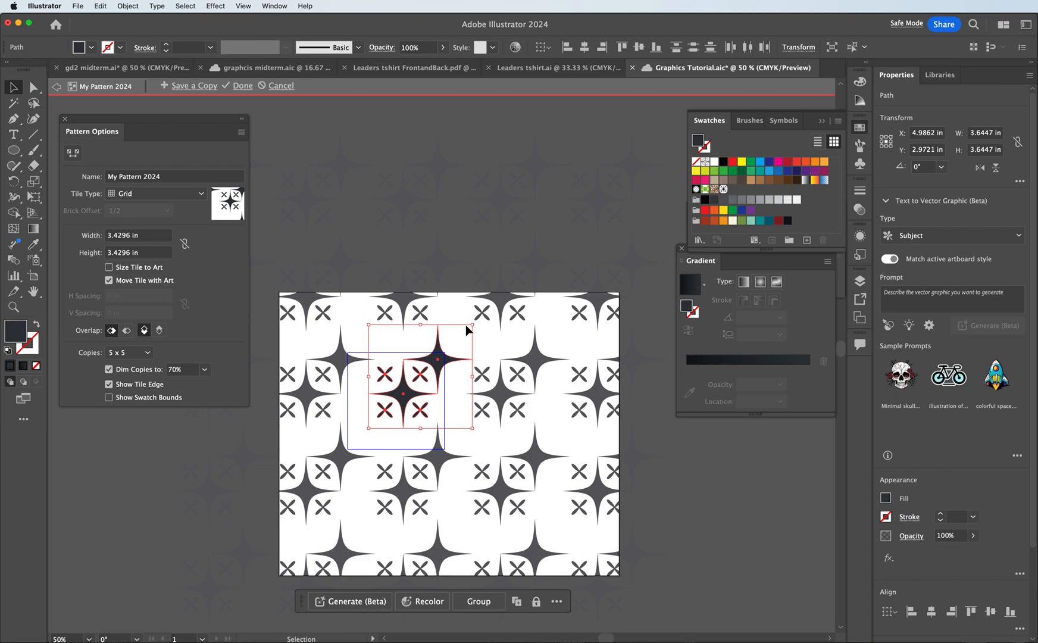
pyautogui.moveTo(472, 327); pyautogui.dragTo(456, 340)
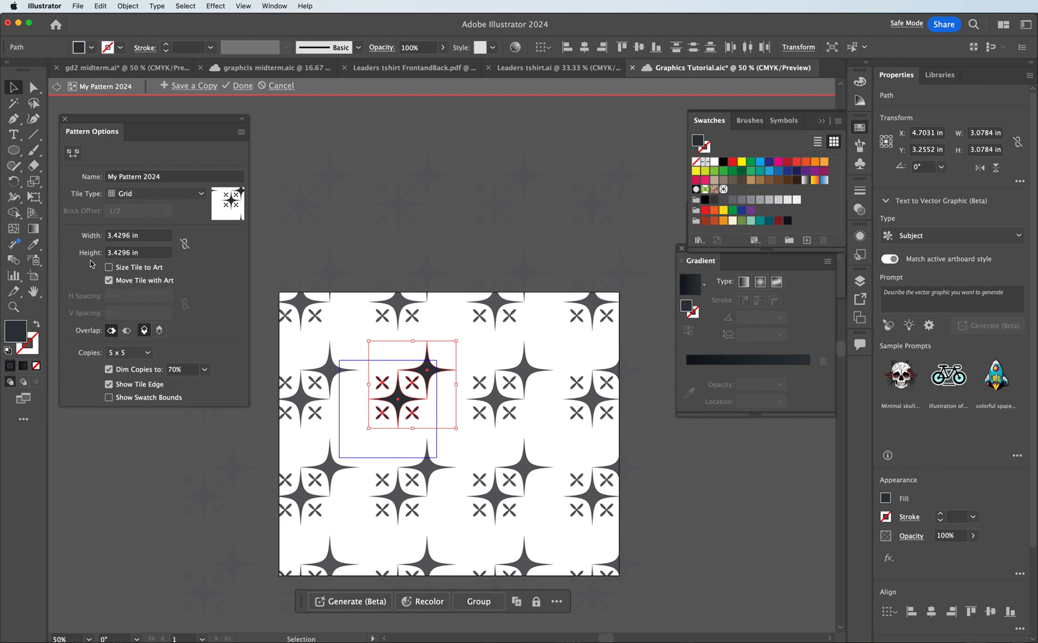
pyautogui.click(108, 267)
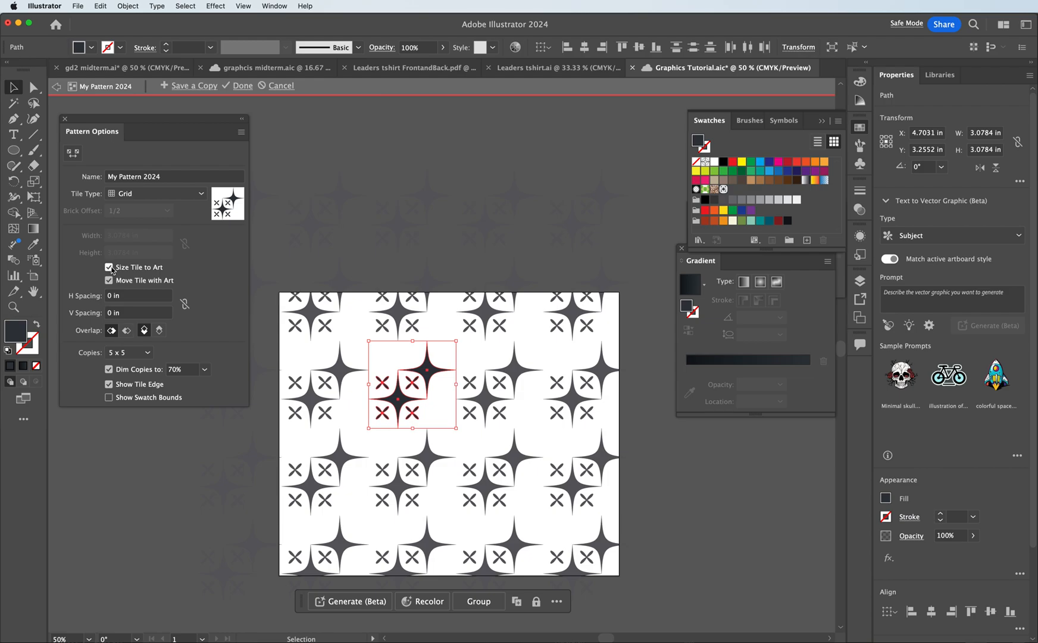
# - Undo the scaling of the pattern artwork and the sizing of the tile to the art
pyautogui.press('super+z')
pyautogui.press('super+z')
pyautogui.press('super+z')
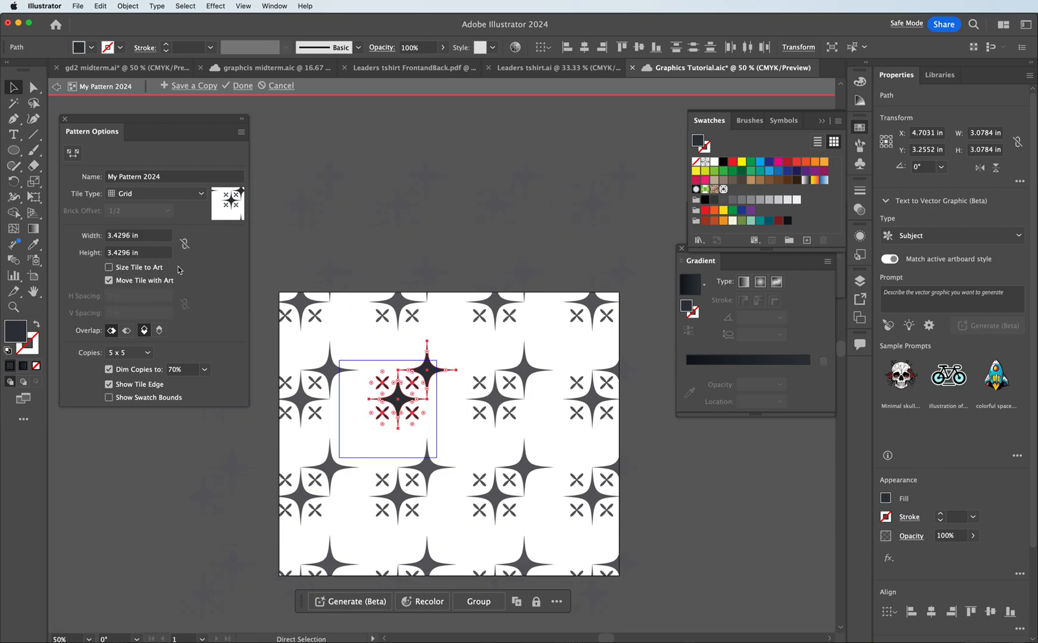
pyautogui.press('v')
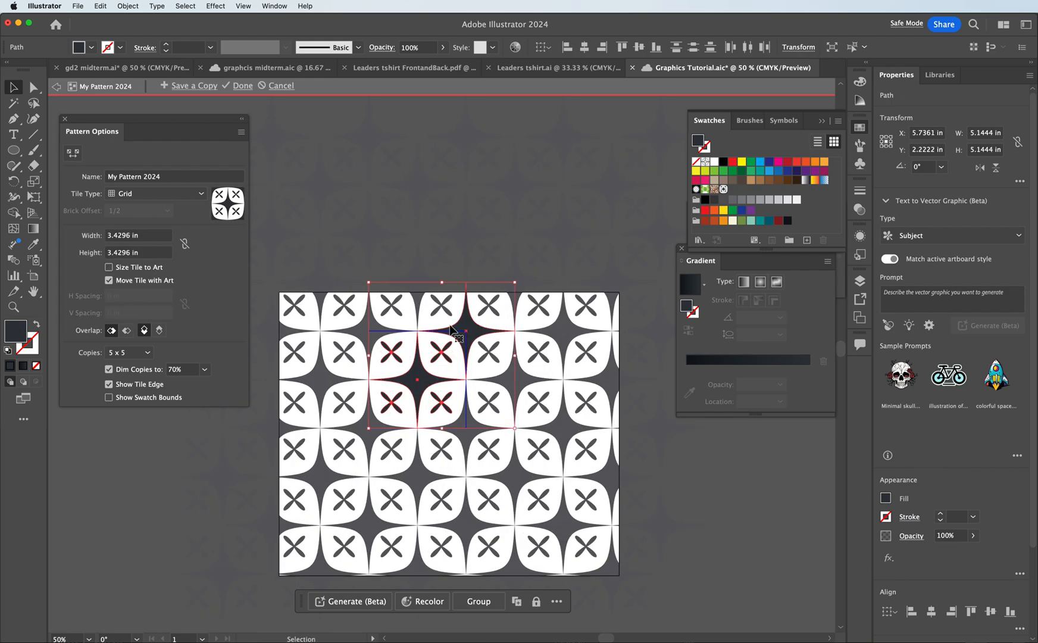
pyautogui.click(109, 266)
pyautogui.press('super+z')
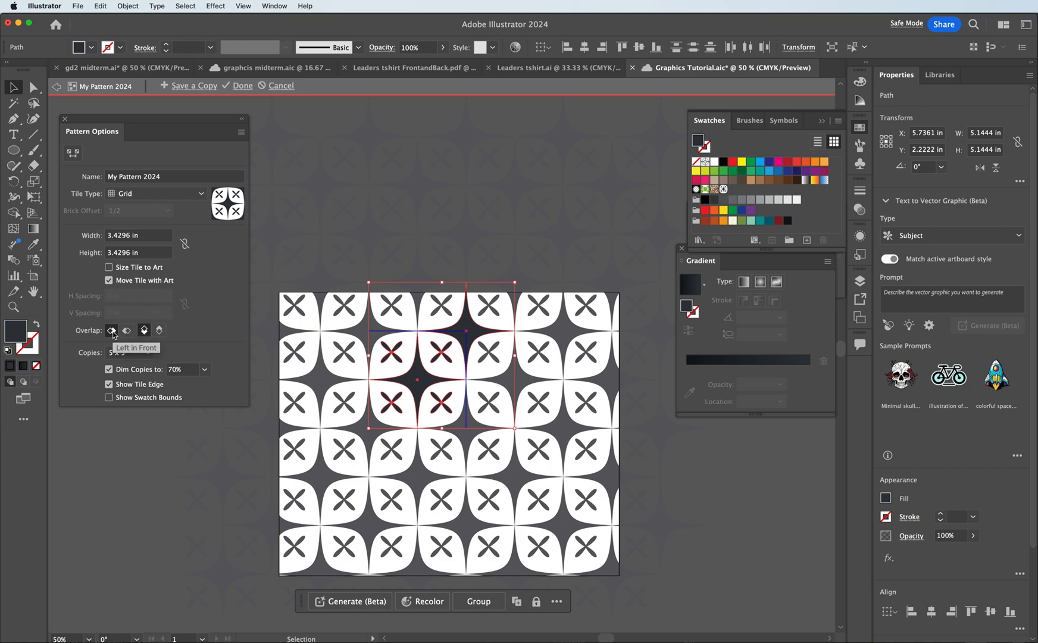
# - Set the dimming of the pattern copies to 20% and exit pattern editing
pyautogui.click(176, 372)
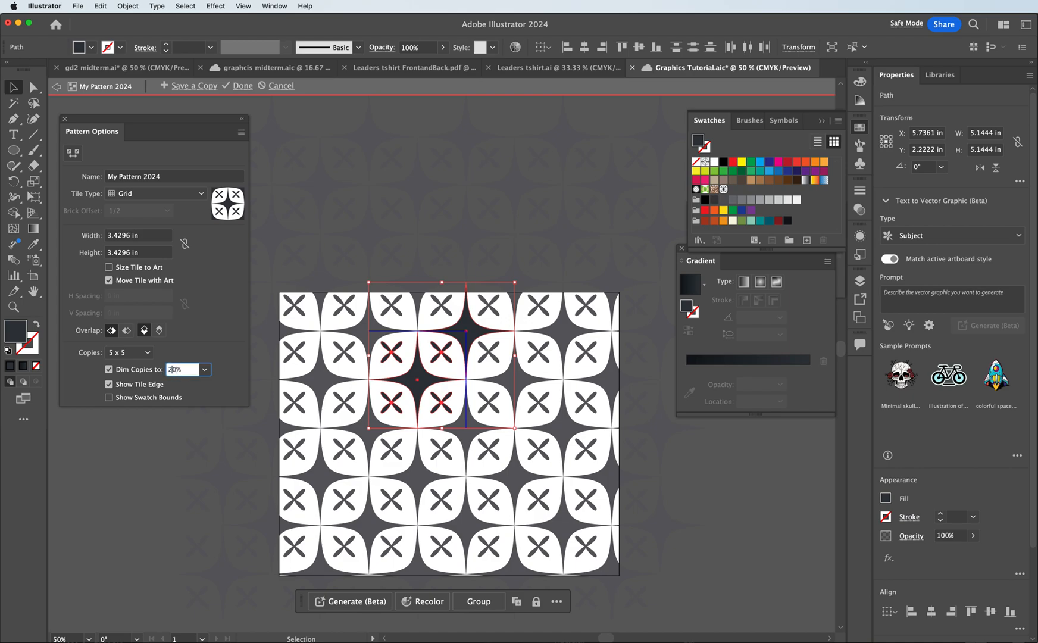
pyautogui.press('Return')
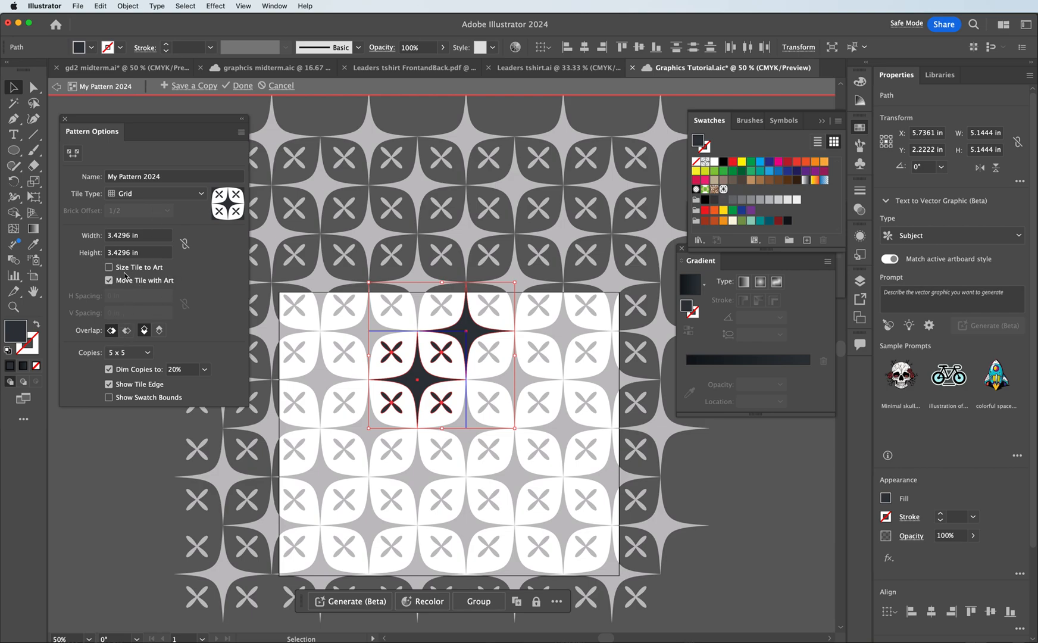
pyautogui.doubleClick(316, 115)
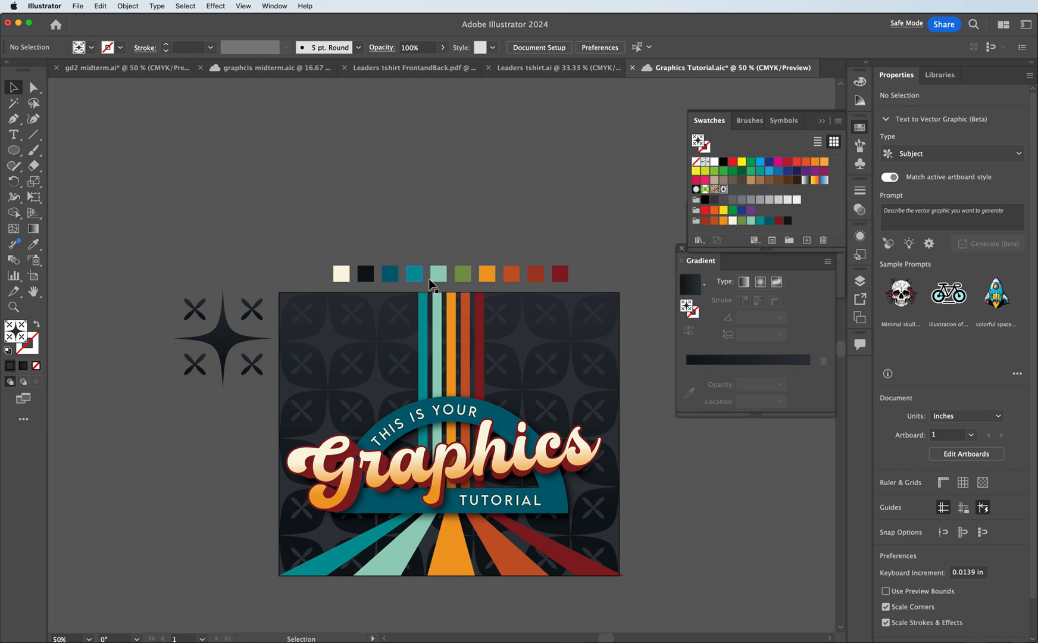
# - Select the original star and four flowers beside the artboard, and save the document
pyautogui.moveTo(250, 385); pyautogui.dragTo(262, 390)
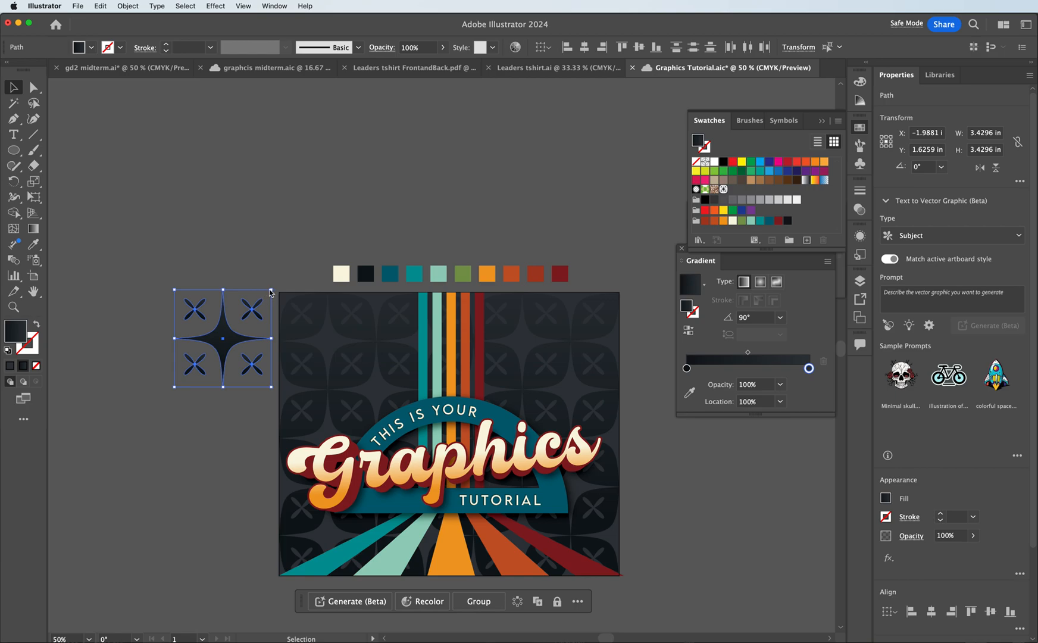
pyautogui.scroll(5, 342, 257)
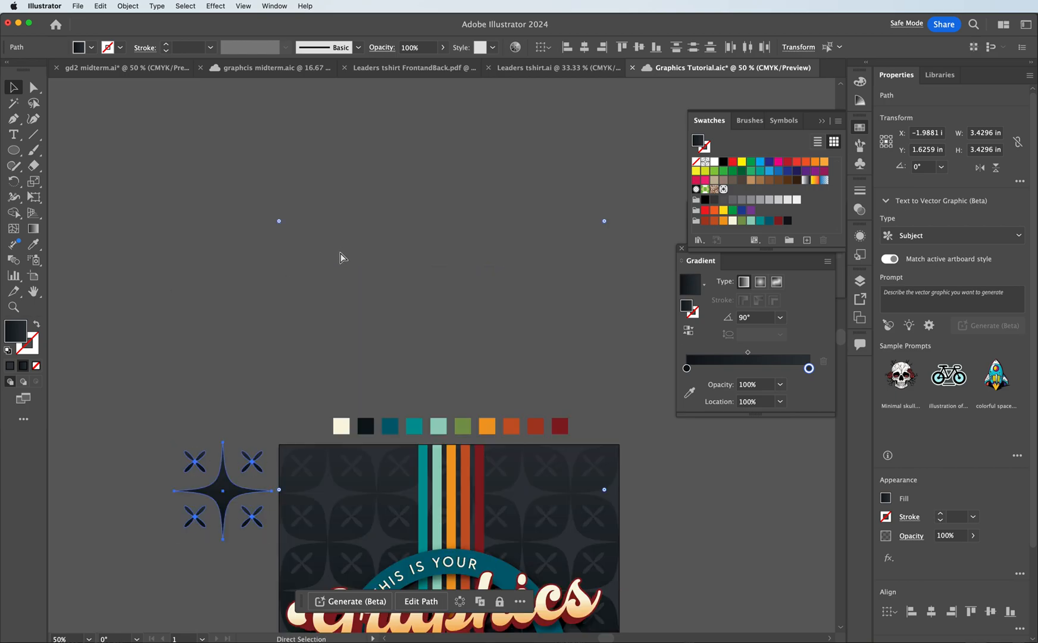
pyautogui.press('cmd+v')
pyautogui.press('cmd+z')
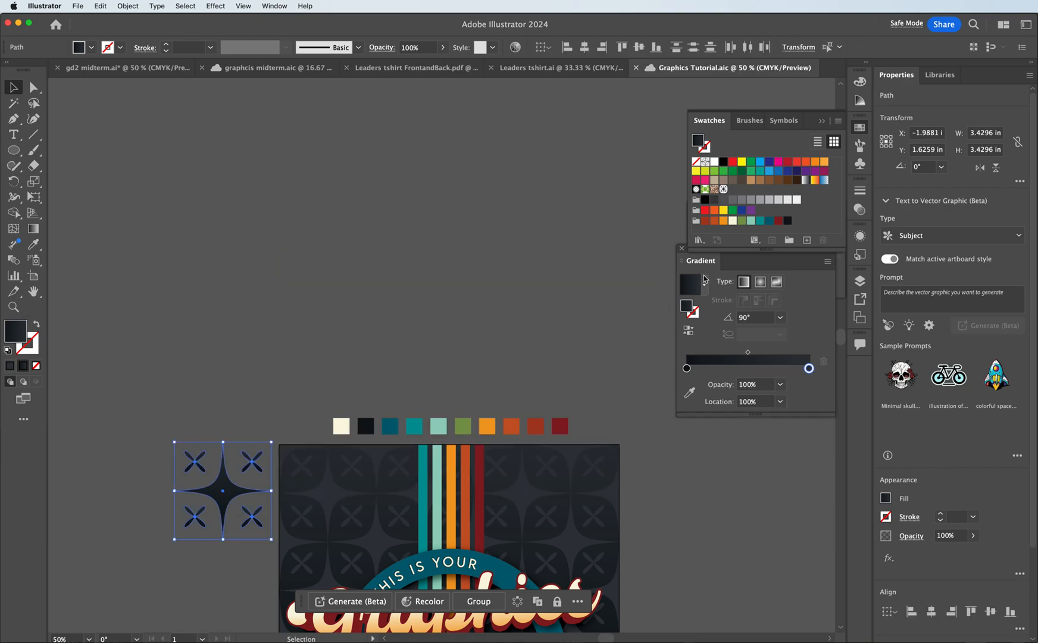
# - Open My Pattern 2024 for editing, copy all of its star and flower artwork, and exit pattern editing
pyautogui.doubleClick(723, 189)
pyautogui.click(544, 514)
pyautogui.press('super+a')
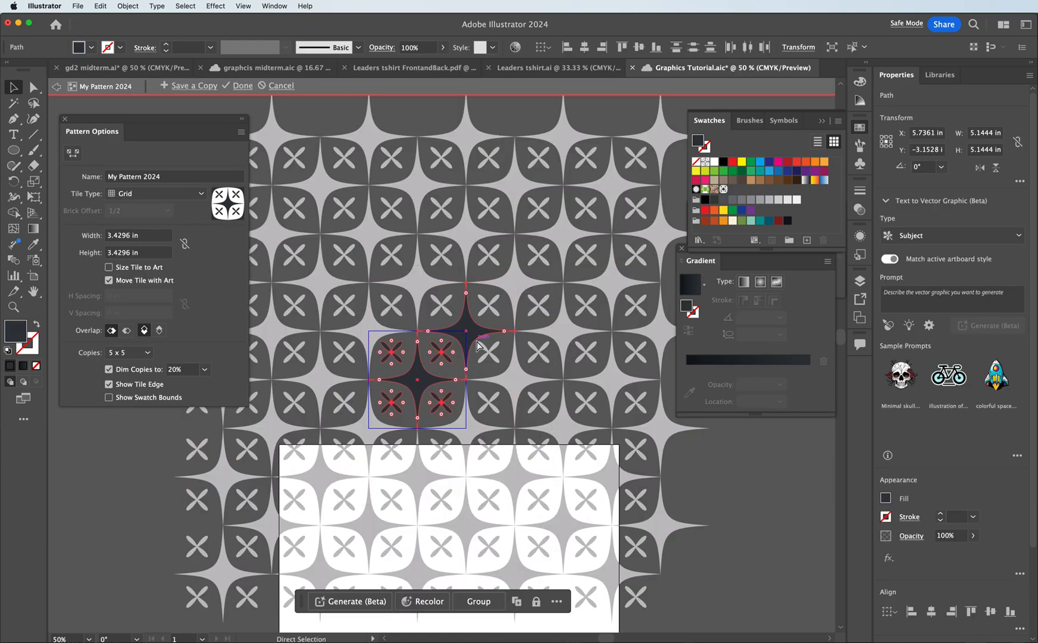
pyautogui.press('v')
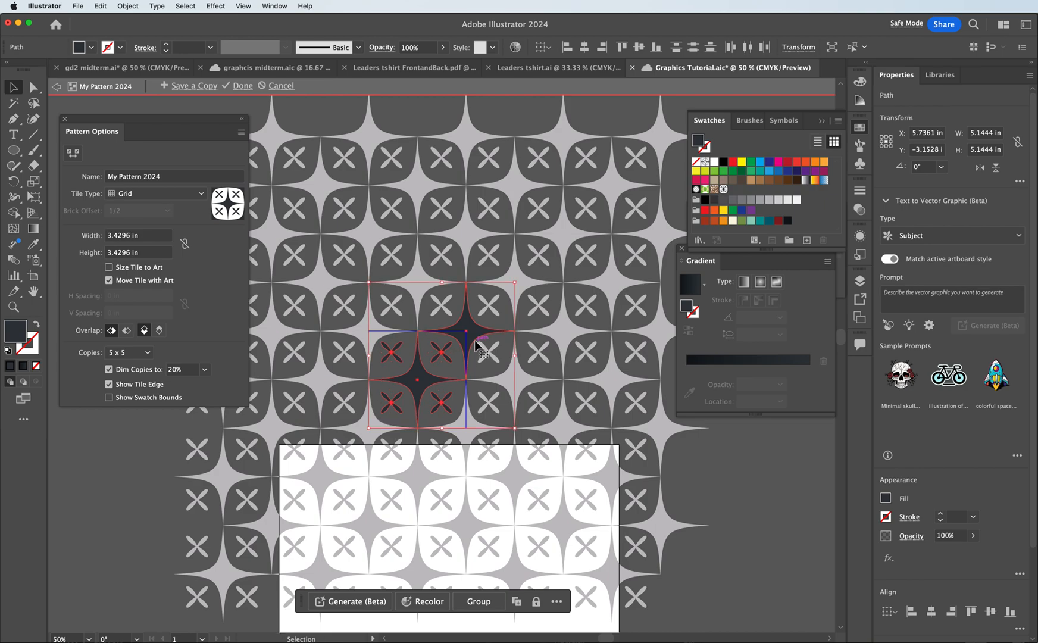
pyautogui.doubleClick(136, 447)
pyautogui.scroll(-5, 212, 444)
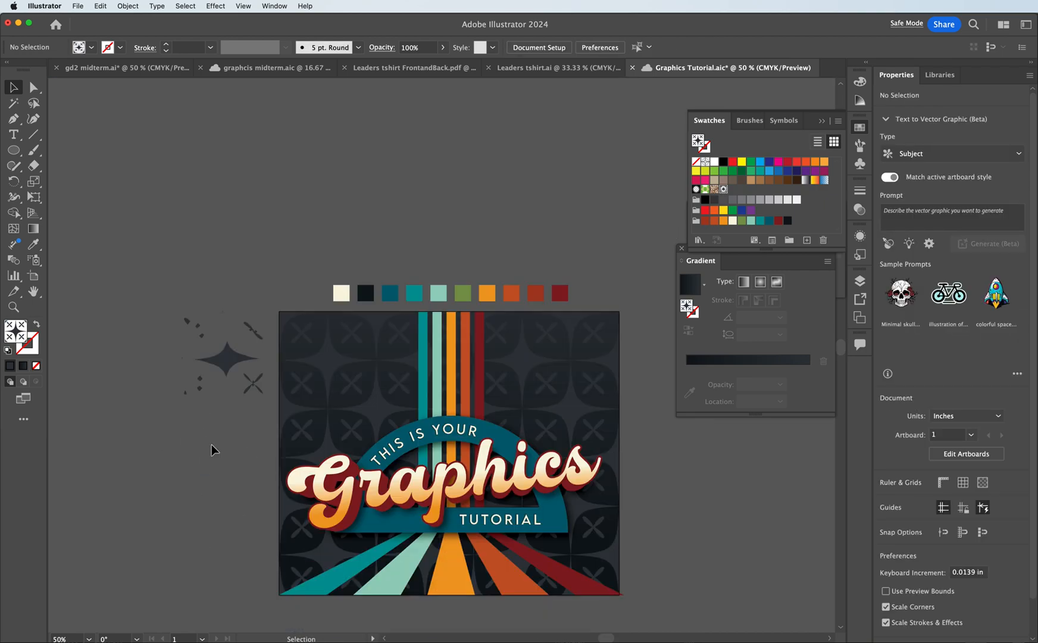
pyautogui.click(225, 365)
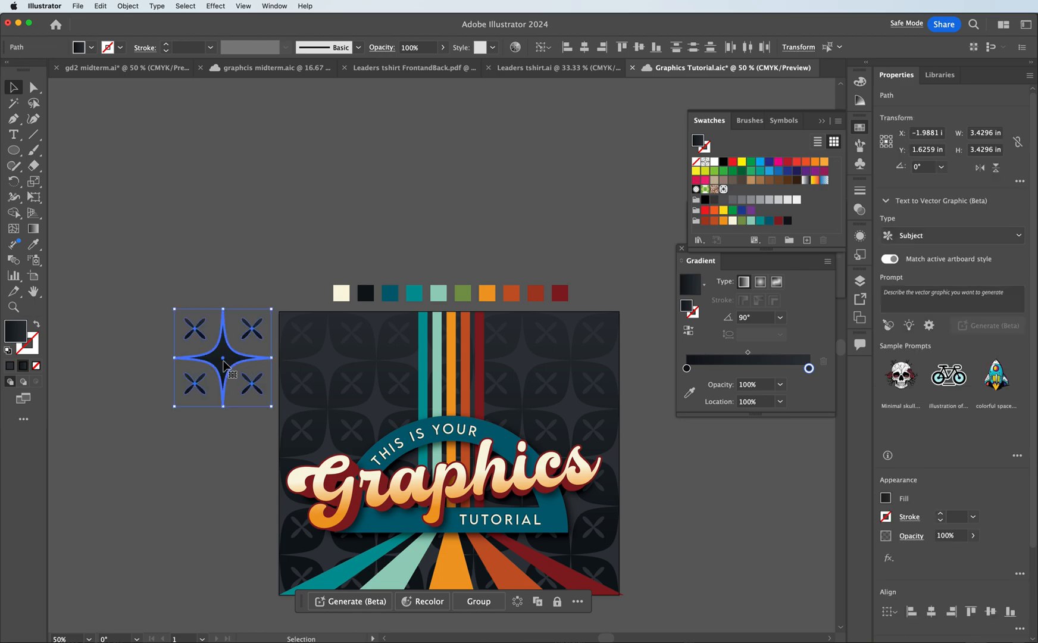
pyautogui.click(227, 271)
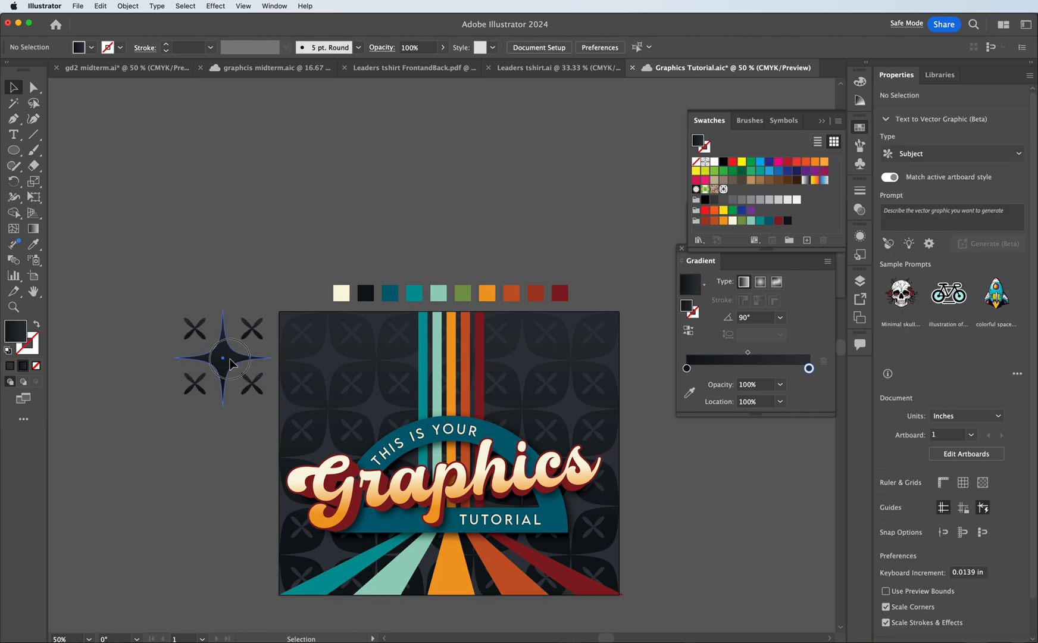
pyautogui.moveTo(232, 364); pyautogui.dragTo(219, 245)
pyautogui.press('super+z')
pyautogui.click(178, 280)
pyautogui.moveTo(206, 344); pyautogui.dragTo(255, 413)
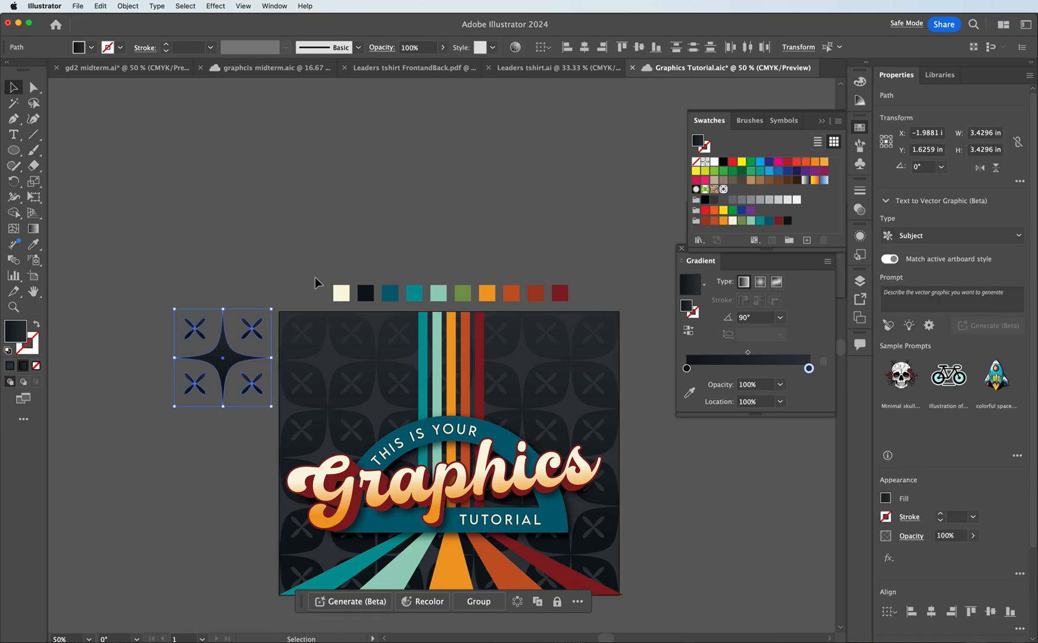
# - Paste the copied pattern artwork above the artboard and delete the extra corner star, leaving one star with four flowers
pyautogui.click(353, 218)
pyautogui.press('super+v')
pyautogui.moveTo(465, 341); pyautogui.dragTo(313, 146)
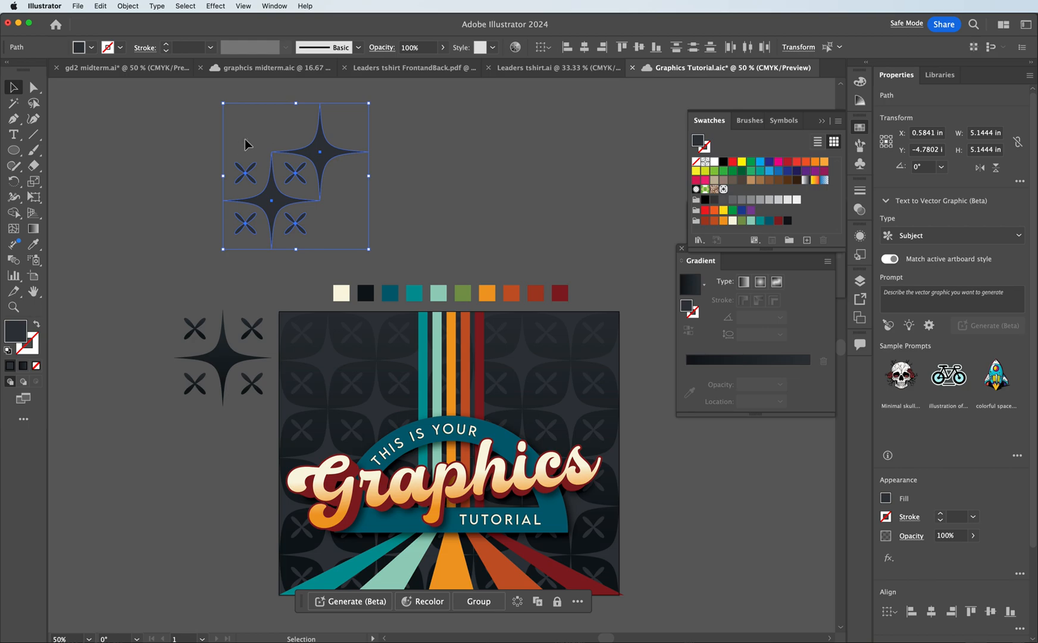
pyautogui.click(383, 134)
pyautogui.click(342, 153)
pyautogui.press('Delete')
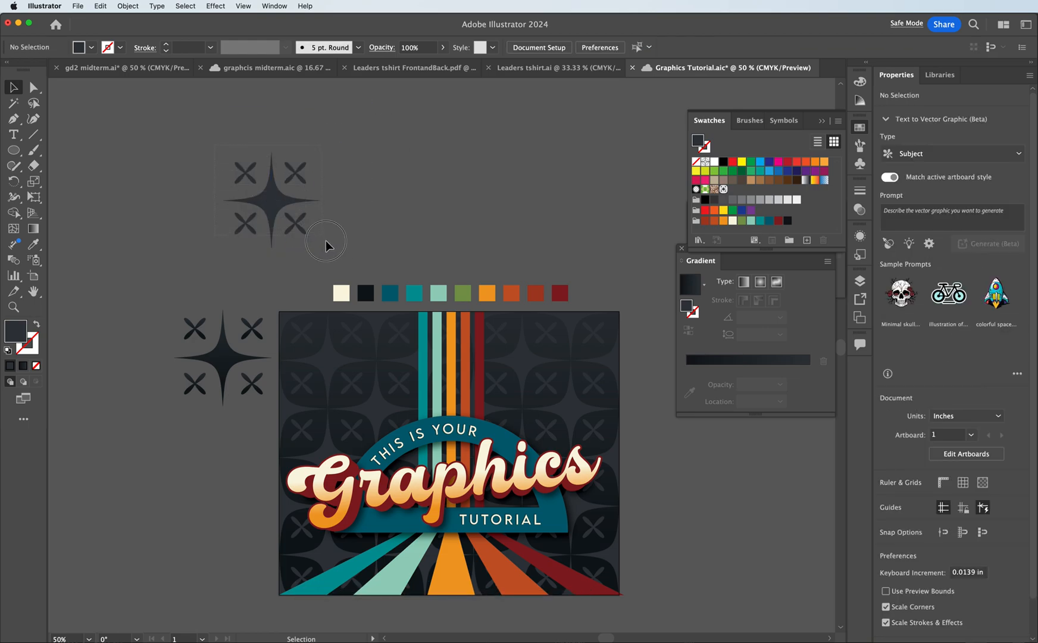
# - Scale the pasted star and flowers proportionally to about 1.16 in and make a new pattern from them
pyautogui.click(295, 225)
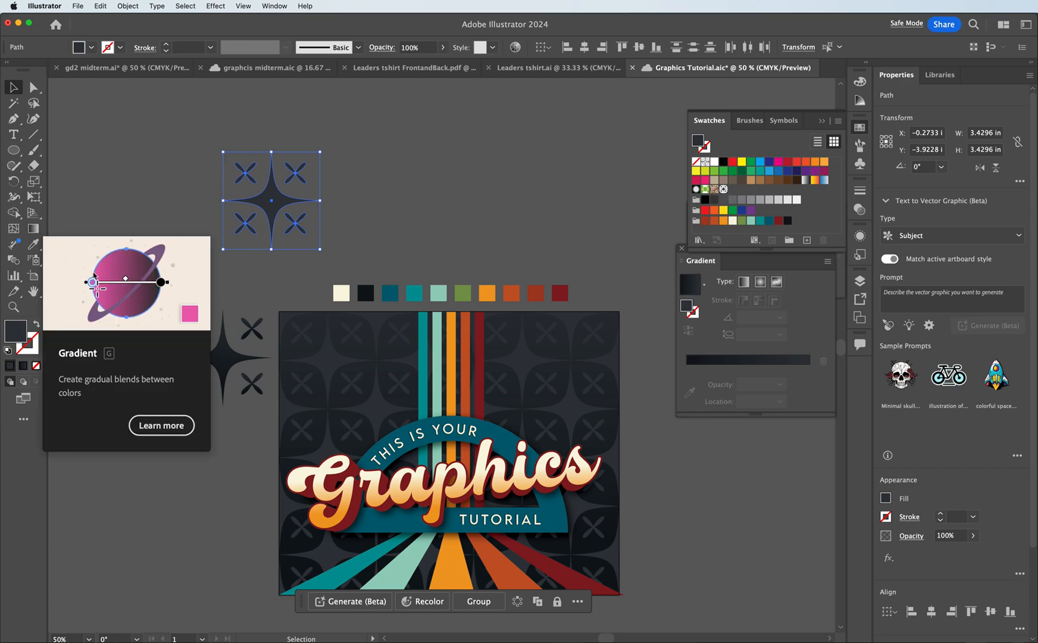
pyautogui.moveTo(274, 151); pyautogui.dragTo(267, 217)
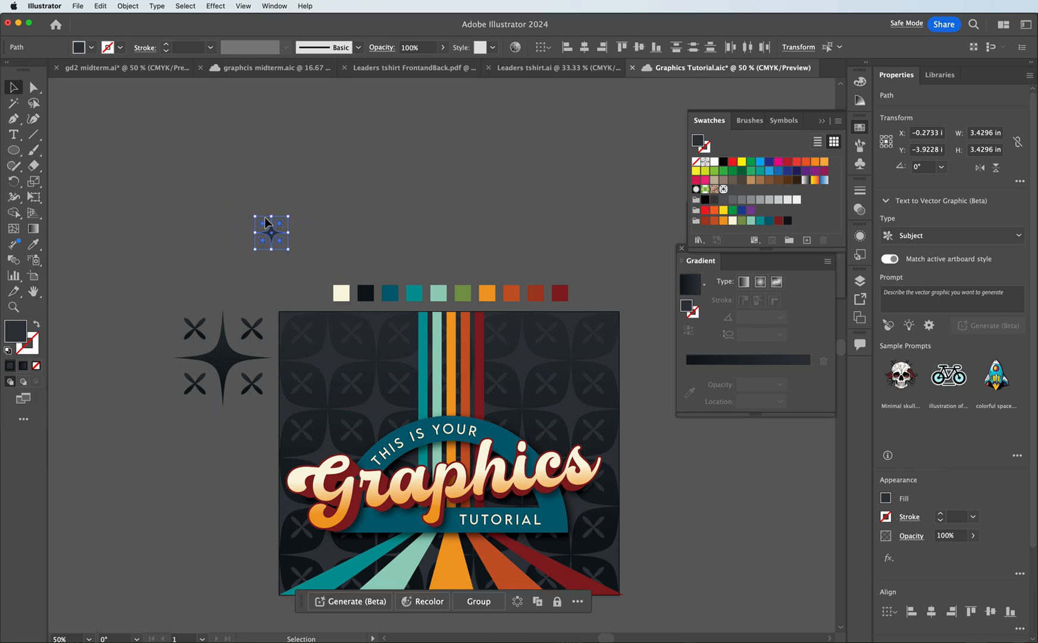
pyautogui.click(127, 6)
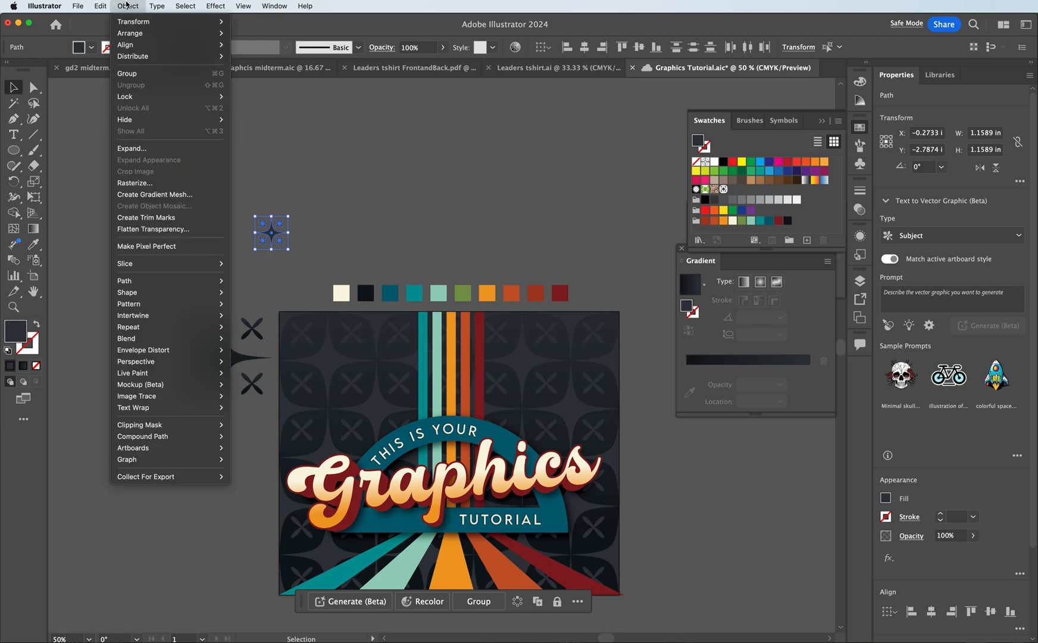
pyautogui.moveTo(158, 304)
pyautogui.click(256, 303)
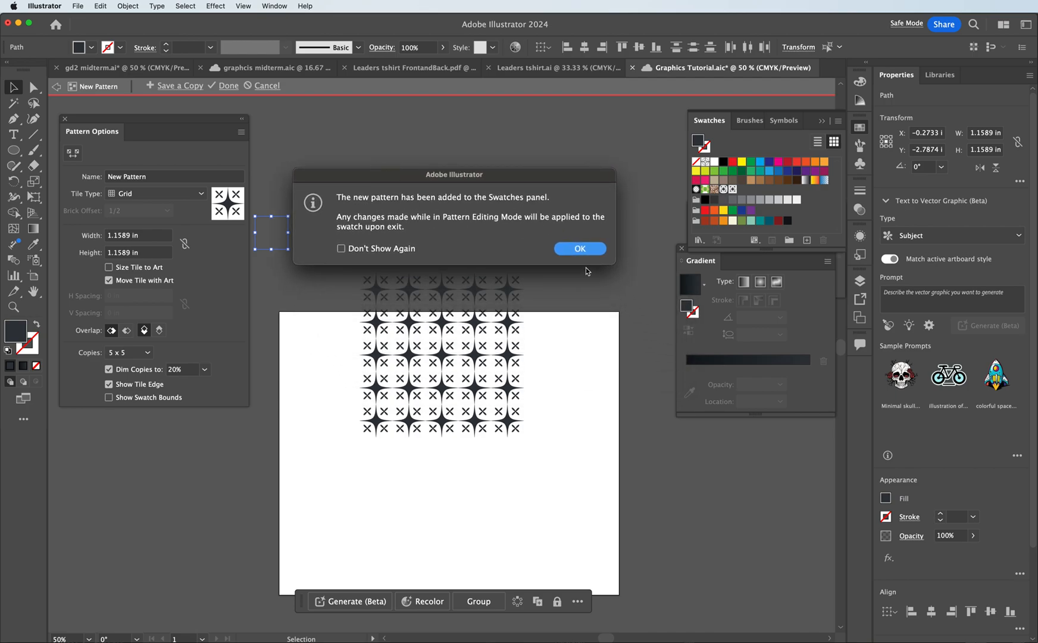
pyautogui.click(573, 249)
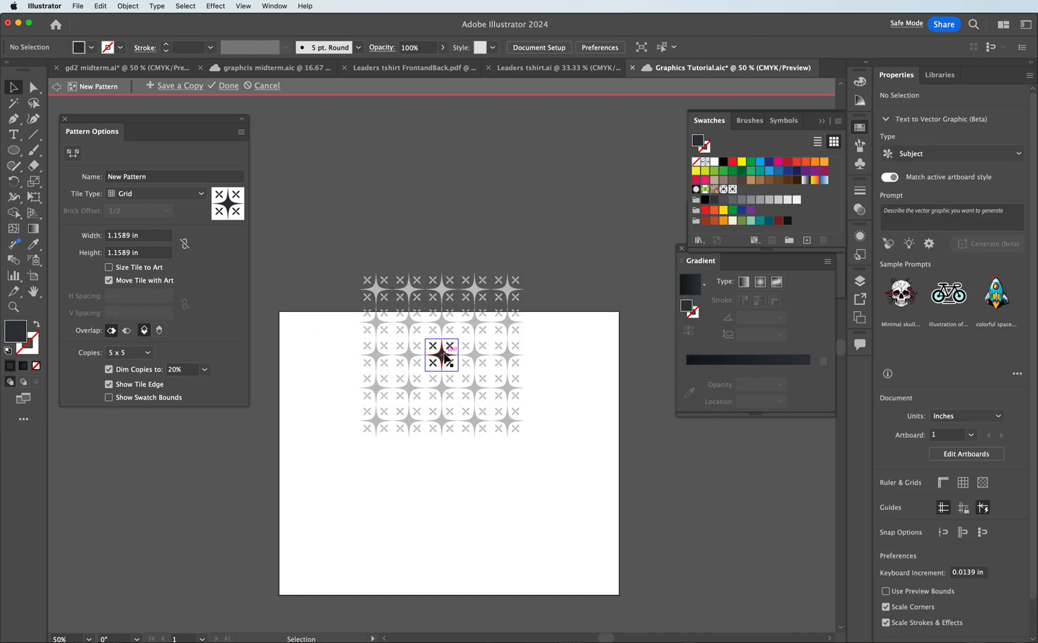
# - Duplicate the star onto the tile's upper-right corner so stars fill the gaps, and exit pattern editing
pyautogui.click(448, 357)
pyautogui.moveTo(447, 357); pyautogui.dragTo(467, 340)
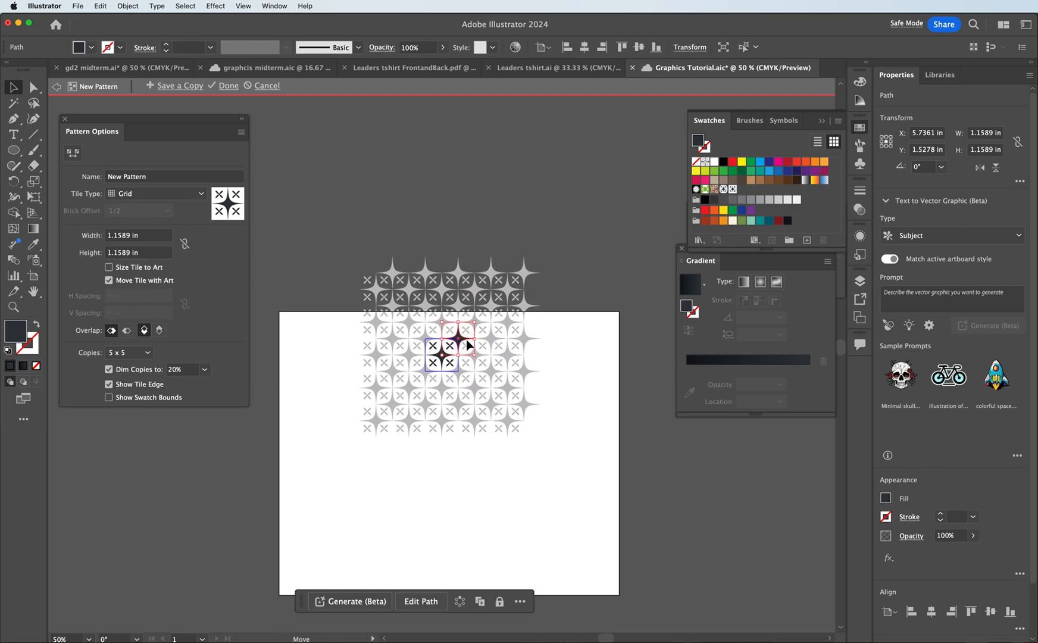
pyautogui.doubleClick(595, 322)
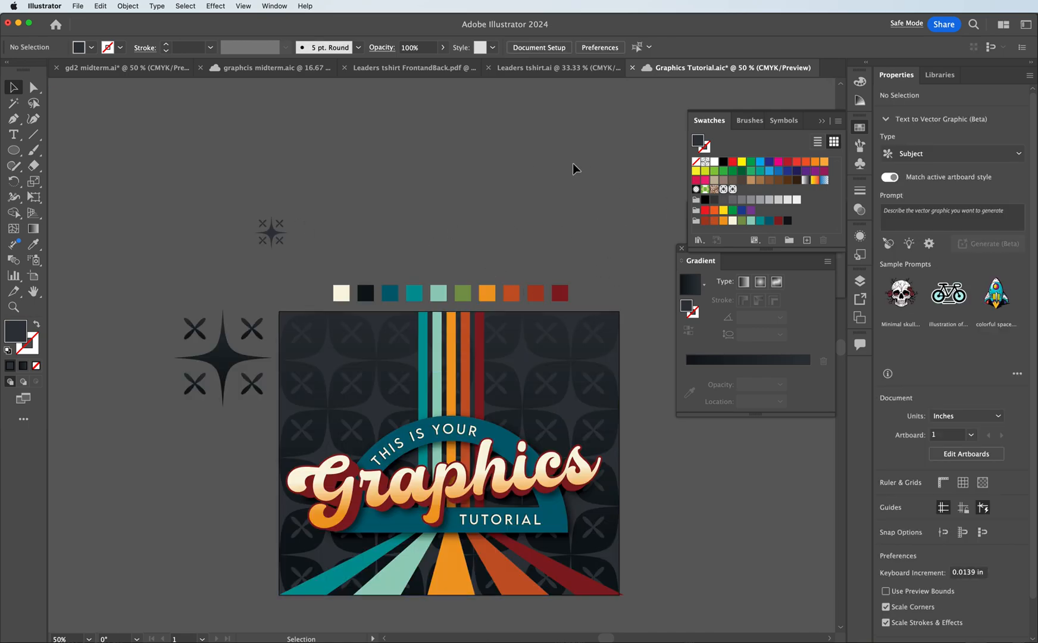
# - Fill the poster's 12 x 10 in pattern rectangle with the smaller New Pattern swatch
pyautogui.click(352, 368)
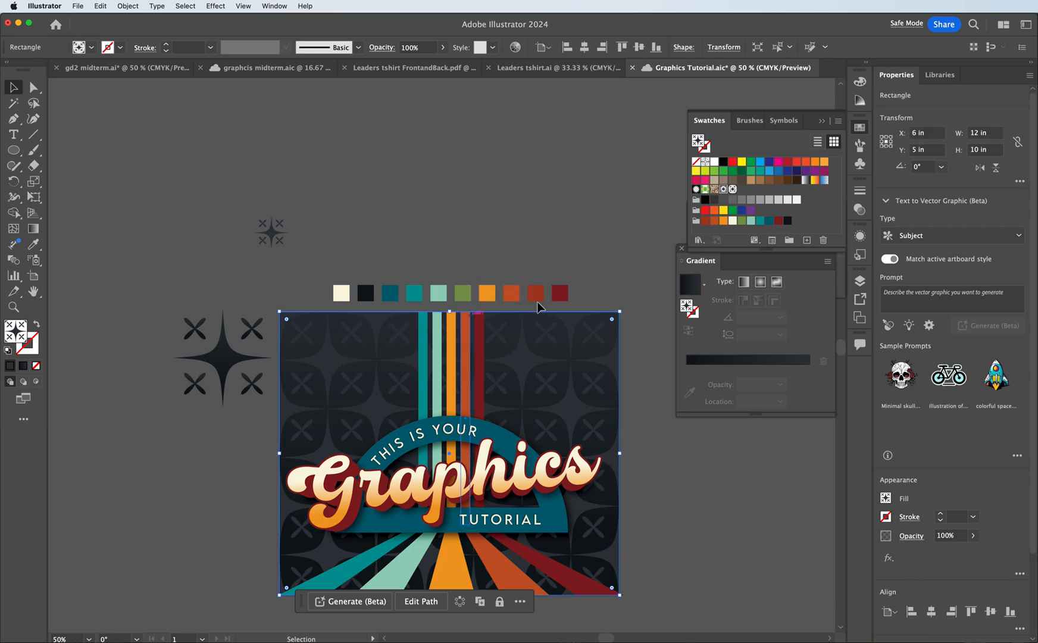
pyautogui.click(732, 188)
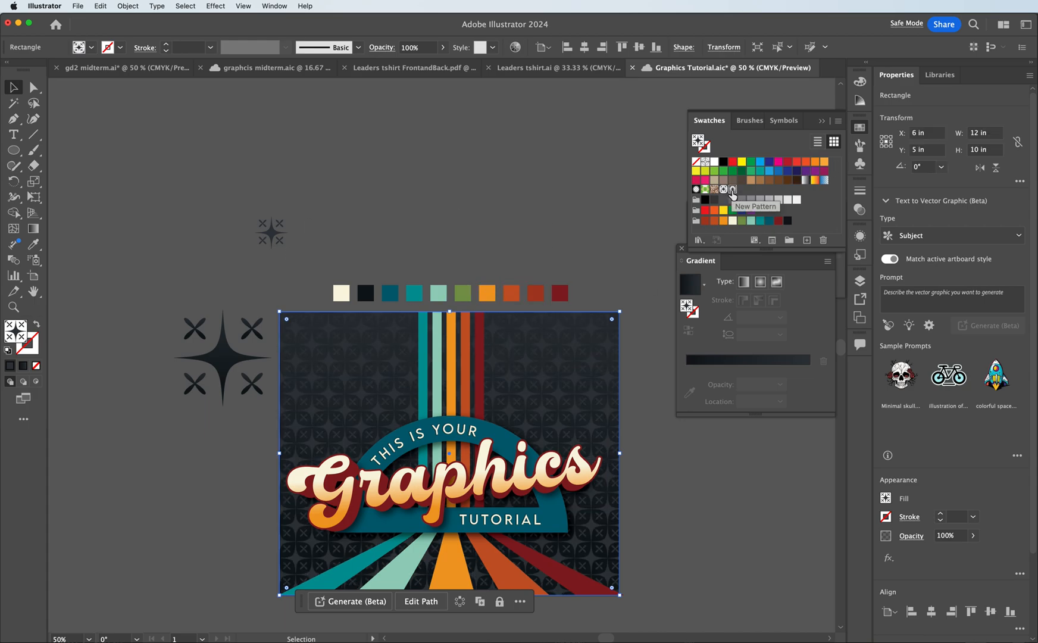
pyautogui.click(407, 188)
pyautogui.scroll(-3, 560, 204)
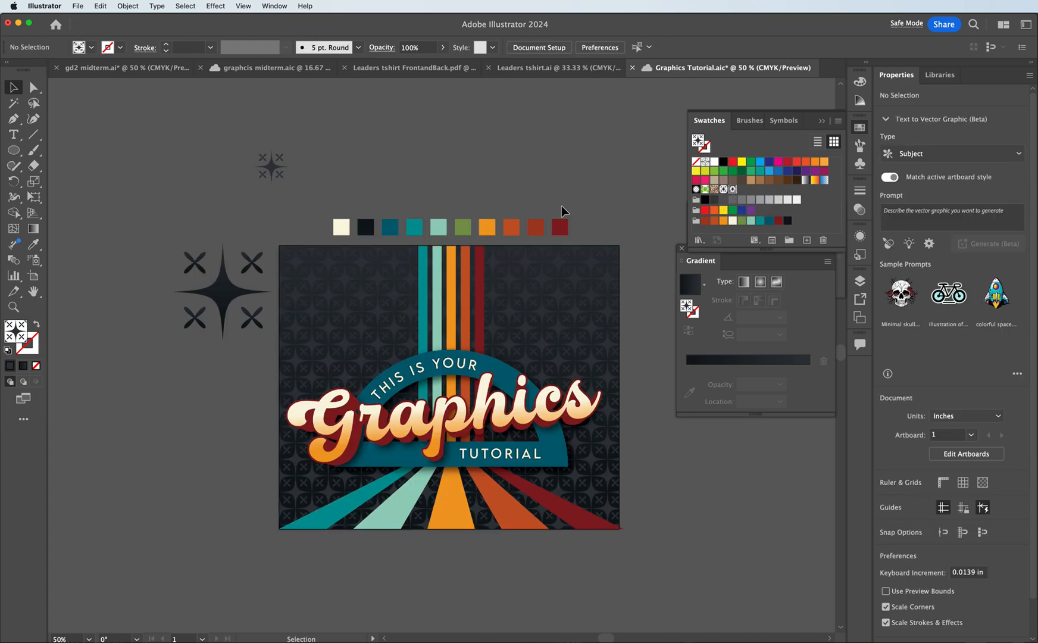
# - Lower the opacity of the pattern-filled rectangle to 30% and deselect it
pyautogui.press('super+equal')
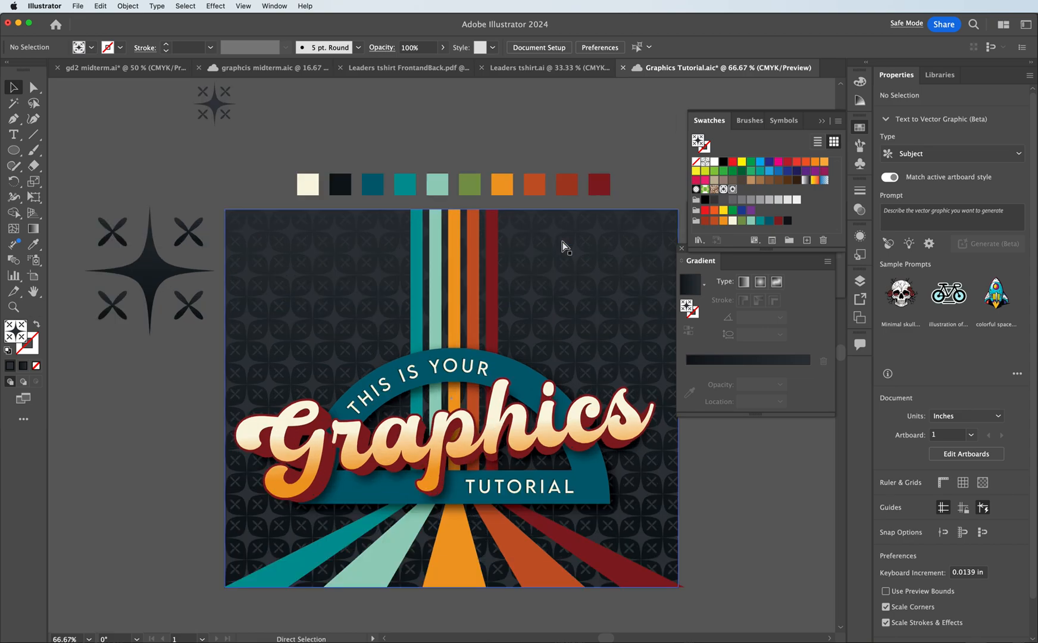
pyautogui.click(354, 262)
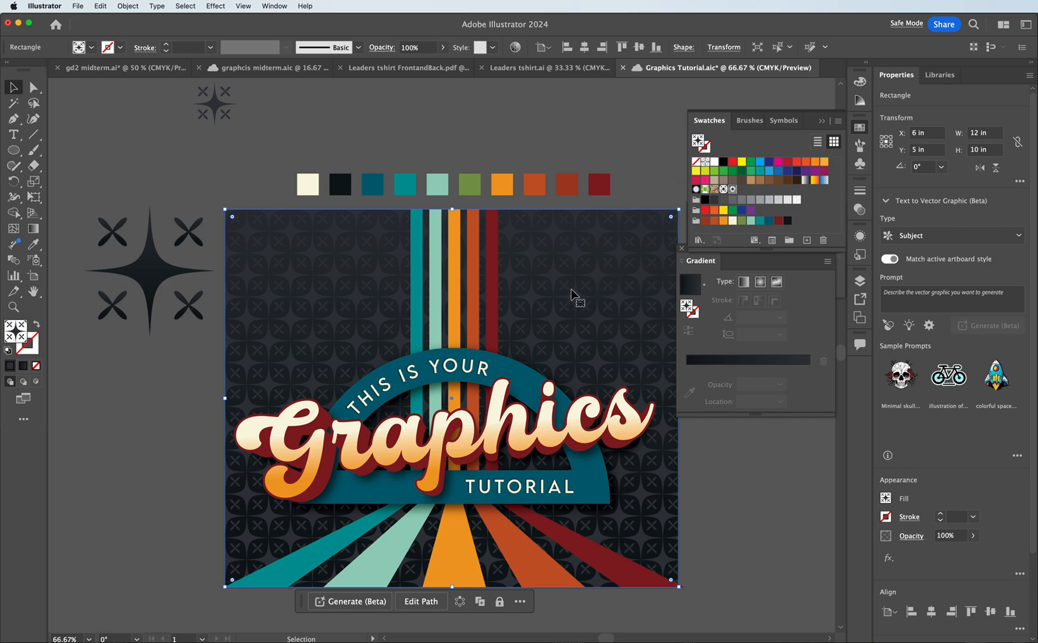
pyautogui.click(554, 273)
pyautogui.click(859, 210)
pyautogui.click(831, 205)
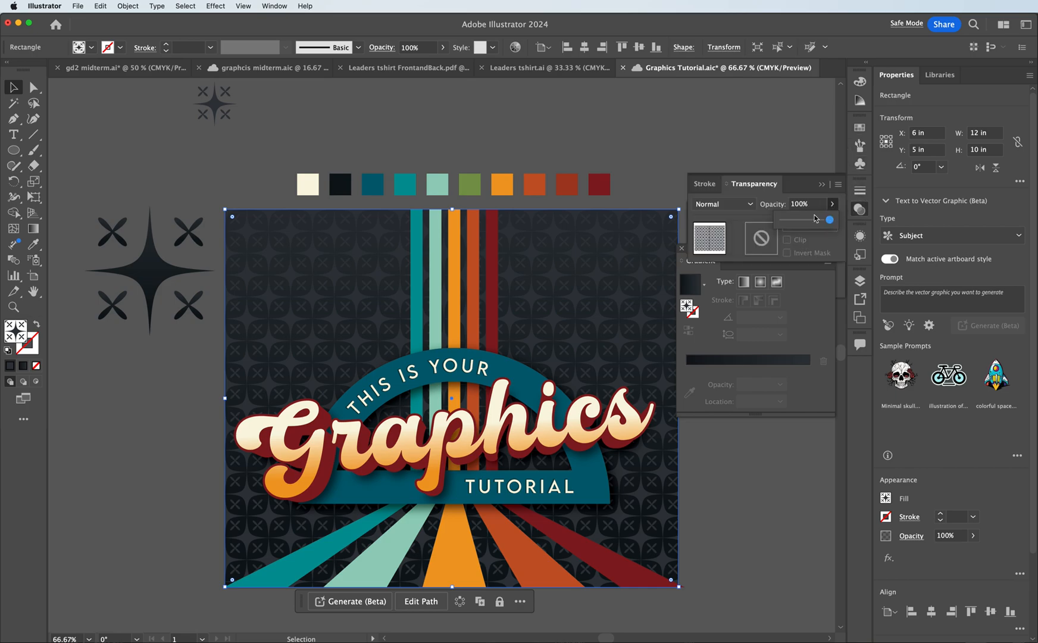
pyautogui.moveTo(804, 222); pyautogui.dragTo(797, 223)
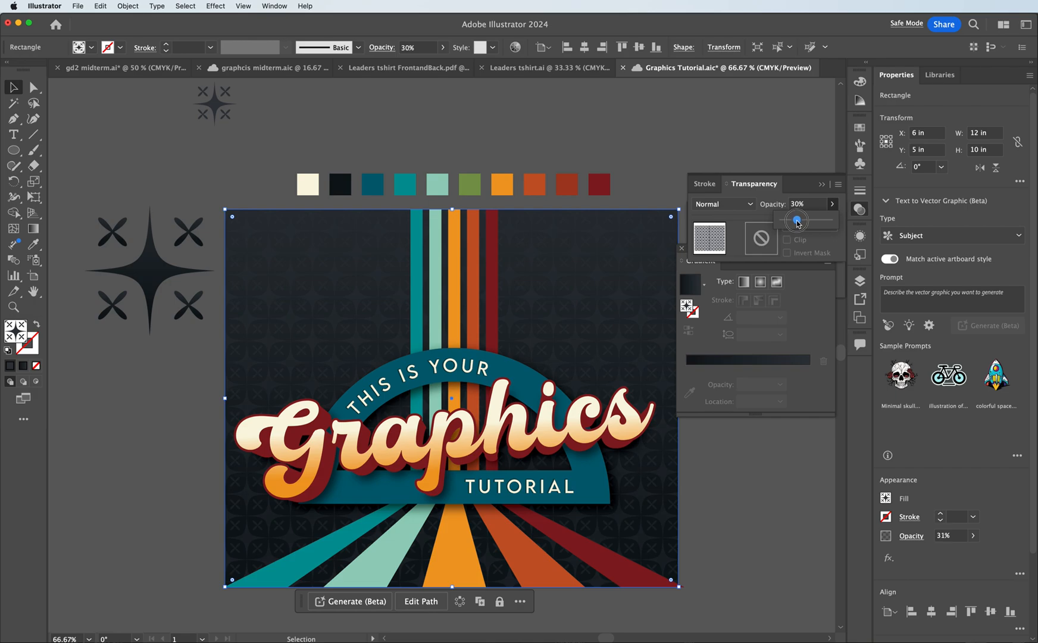
pyautogui.click(654, 172)
pyautogui.scroll(-2, 641, 273)
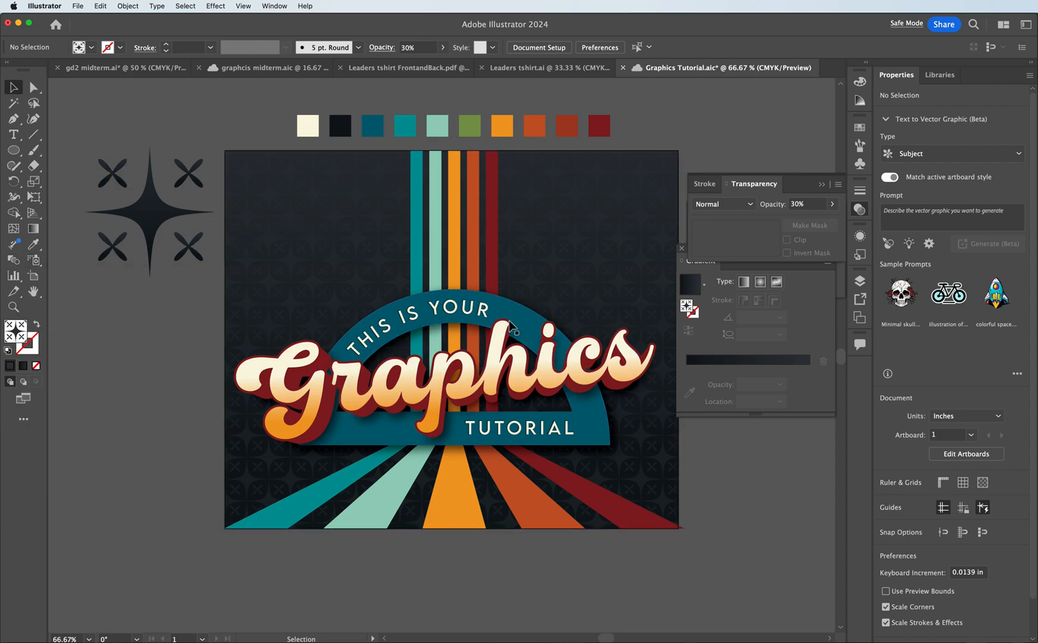
# - Collapse the Transparency panel and move the Gradient panel directly beneath the Pathfinder panel
pyautogui.scroll(2, 509, 320)
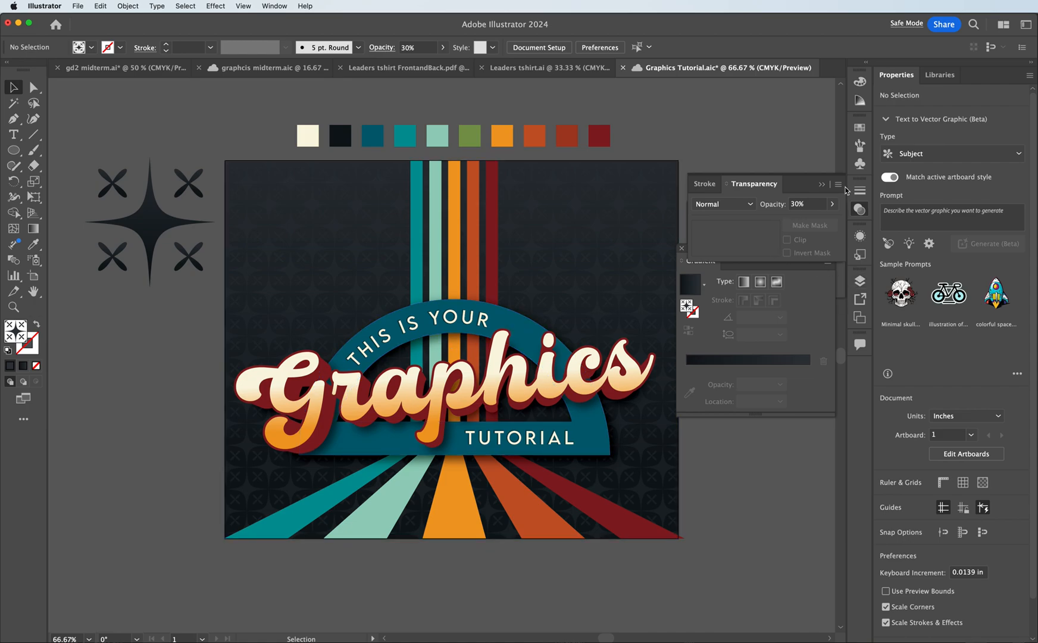
pyautogui.click(821, 184)
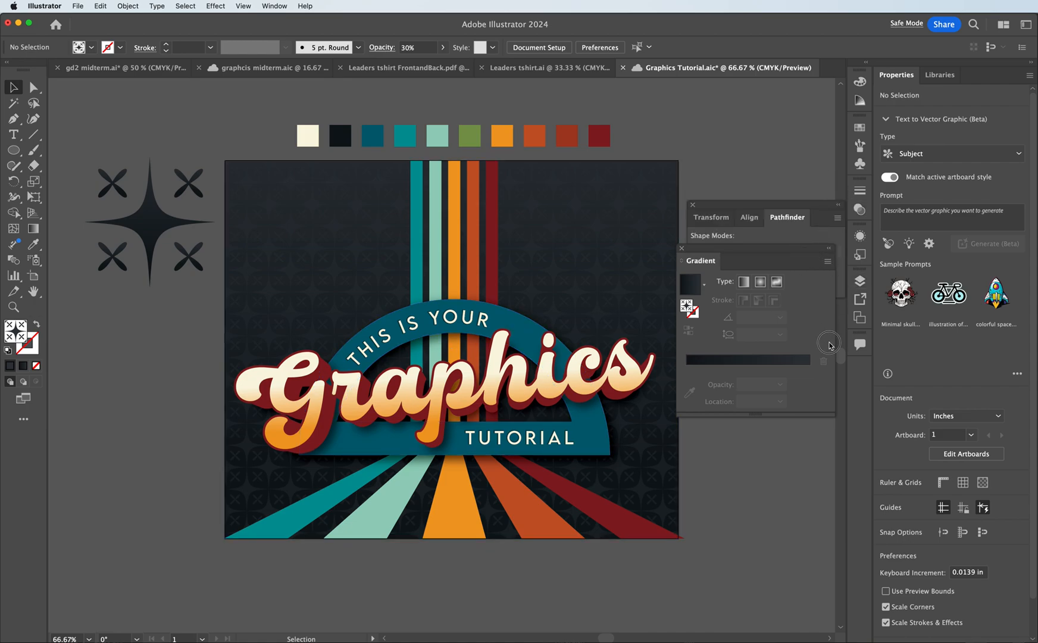
pyautogui.moveTo(780, 253); pyautogui.dragTo(783, 310)
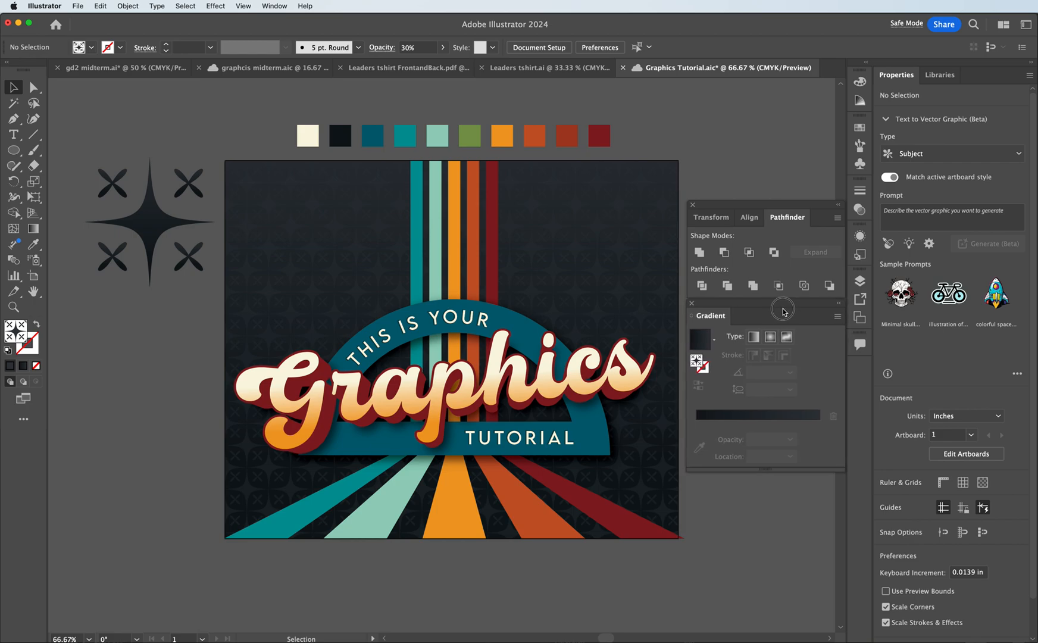